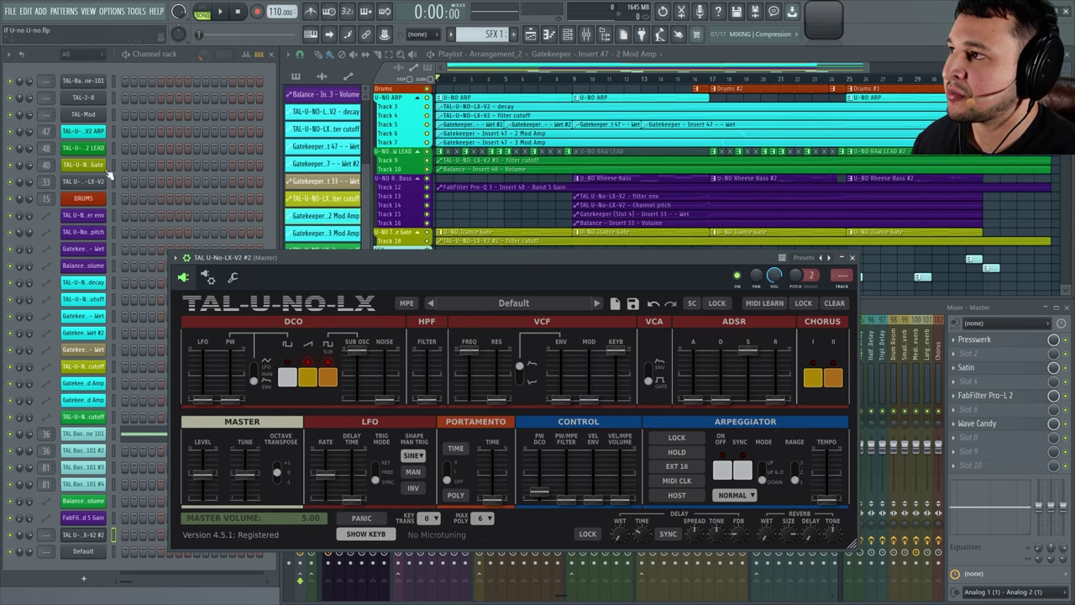
Step: View the TAL Bassline 101, TAL-J-8 and TAL-Mod synths from the channel rack, then close the TAL-Mod window
click(97, 82)
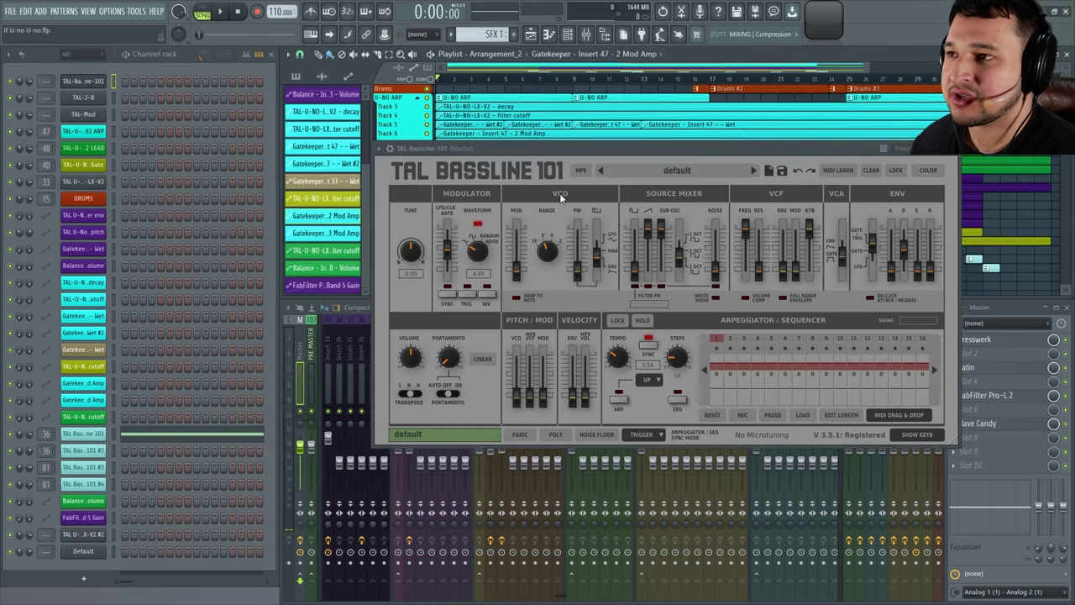
click(83, 98)
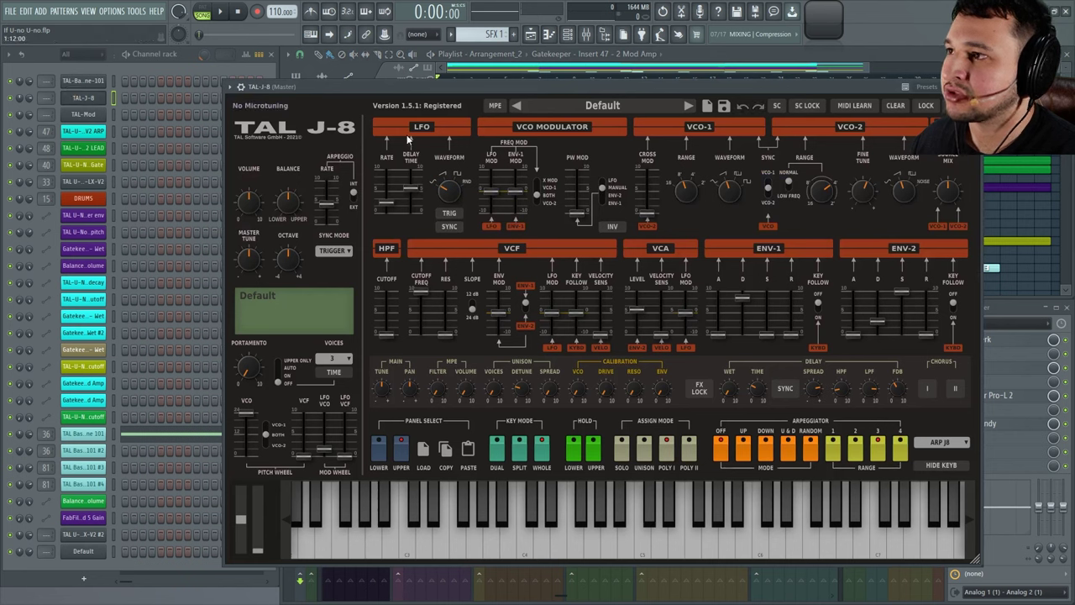
click(85, 115)
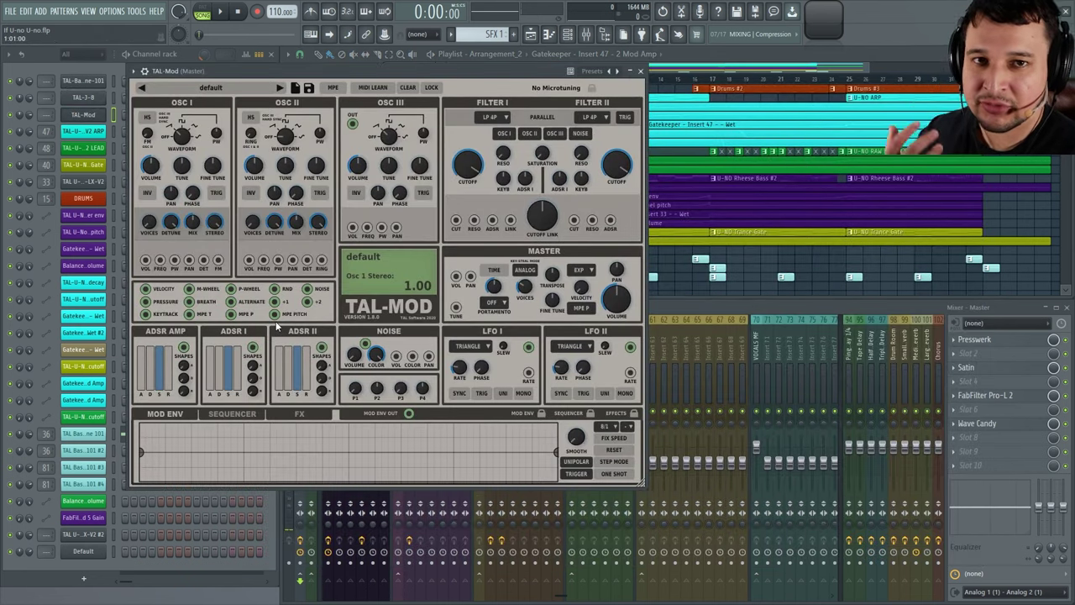
mouse_move(624, 302)
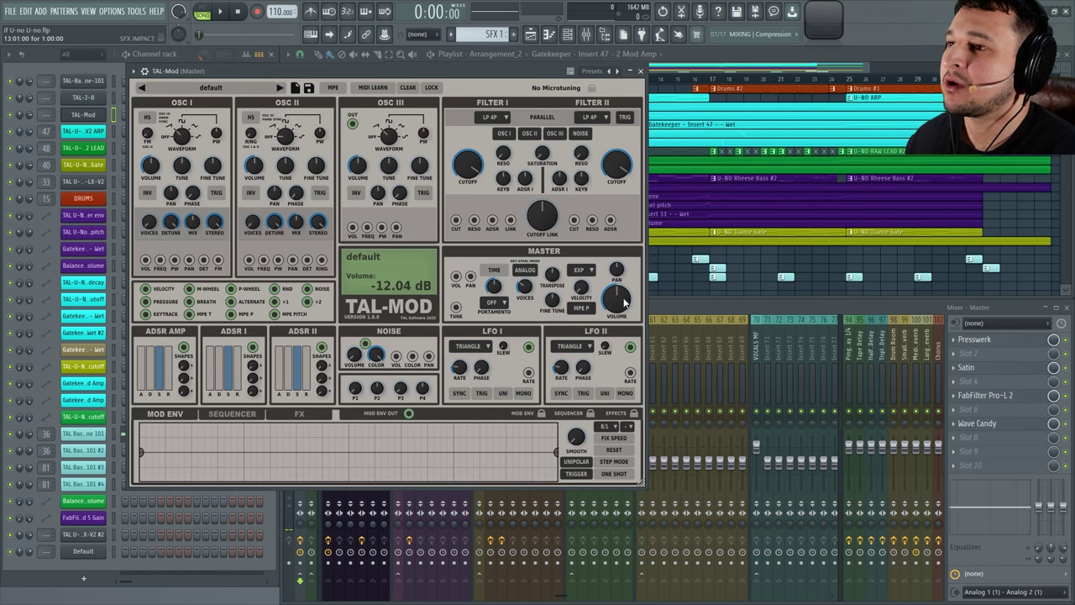
drag(637, 477, 562, 420)
click(559, 71)
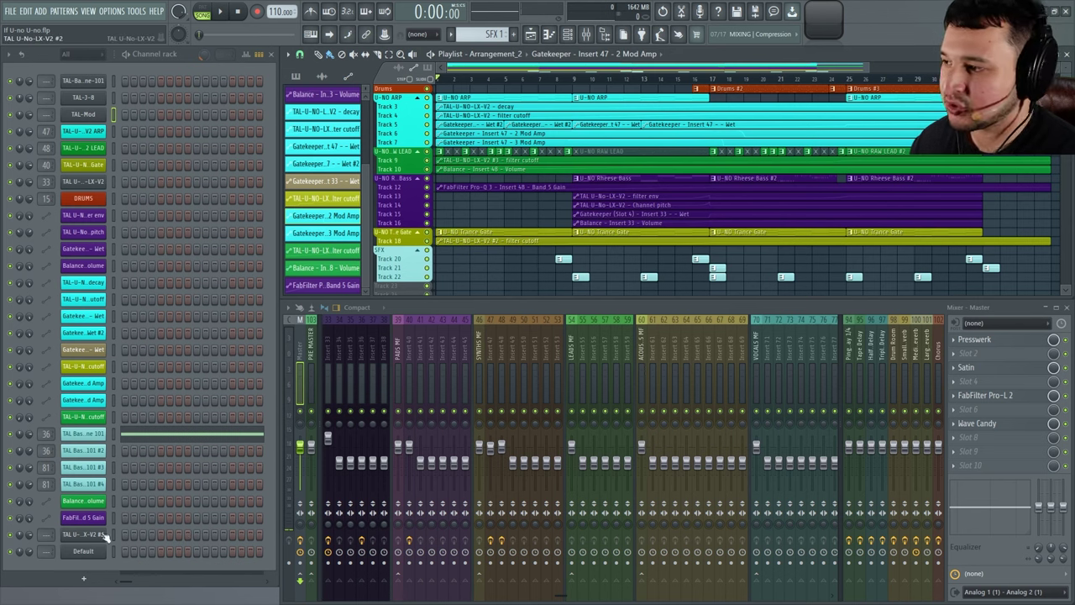
Step: View the Default Sytrus synth, then examine the TAL U-No-LX-V2 #2 synth layout in a repositioned window and close it
click(82, 550)
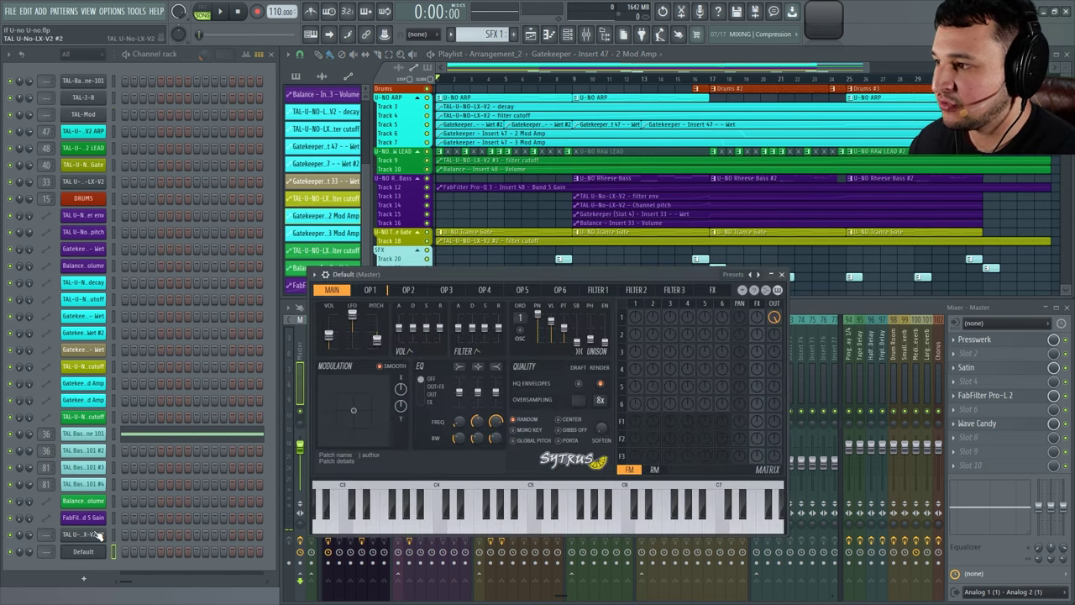
click(84, 534)
drag(511, 259, 425, 102)
drag(766, 388, 346, 227)
drag(315, 171, 651, 343)
drag(468, 343, 512, 375)
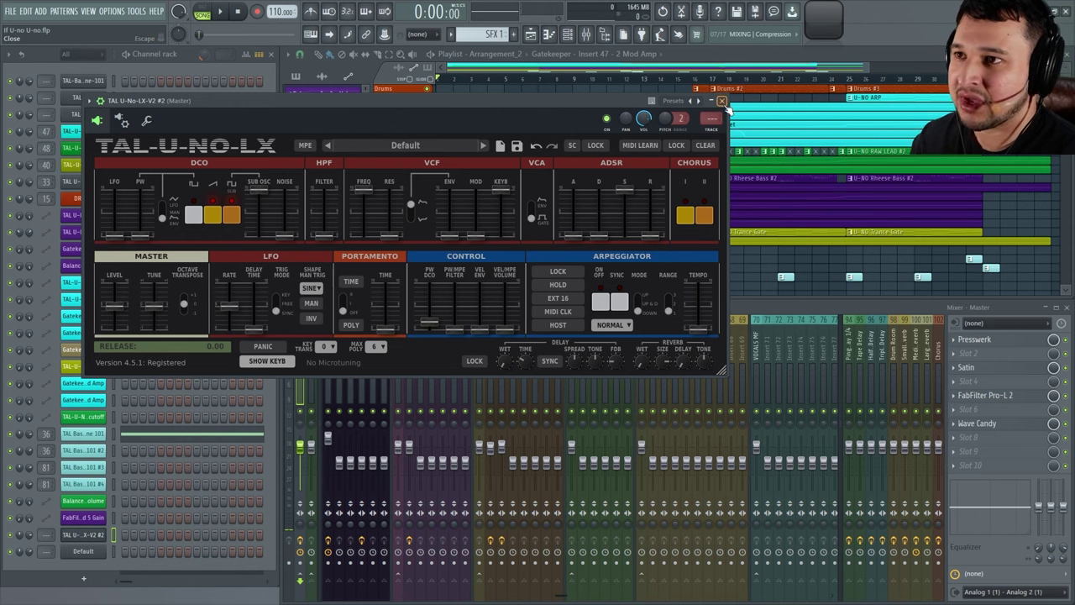
click(720, 101)
Step: Reopen the TAL U-No-LX-V2 #2 synth, slightly enlarge and reposition its window for another look, and close it
click(82, 535)
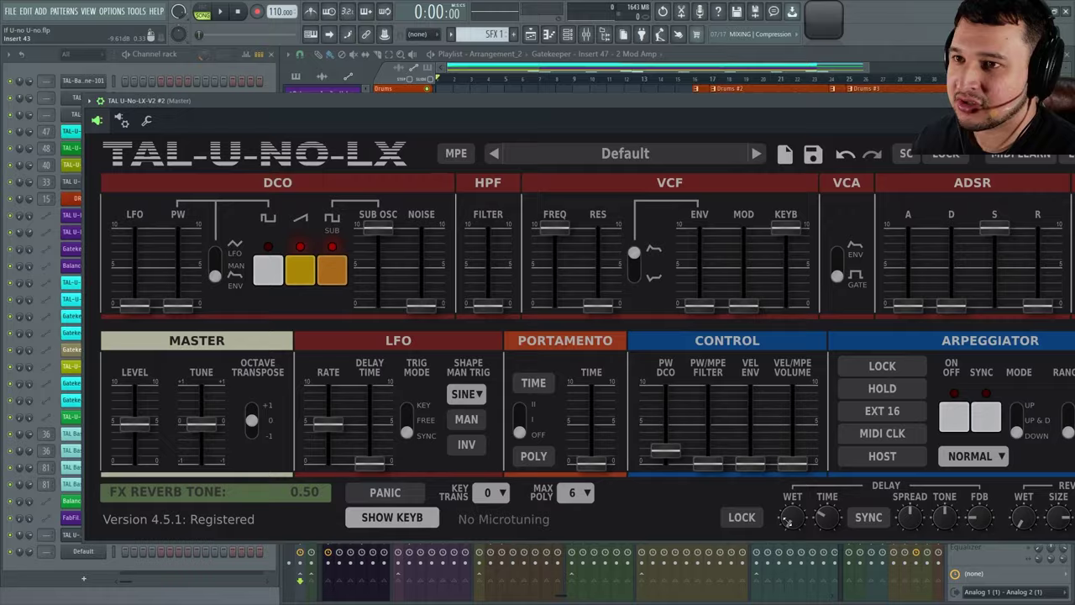
drag(788, 521, 593, 382)
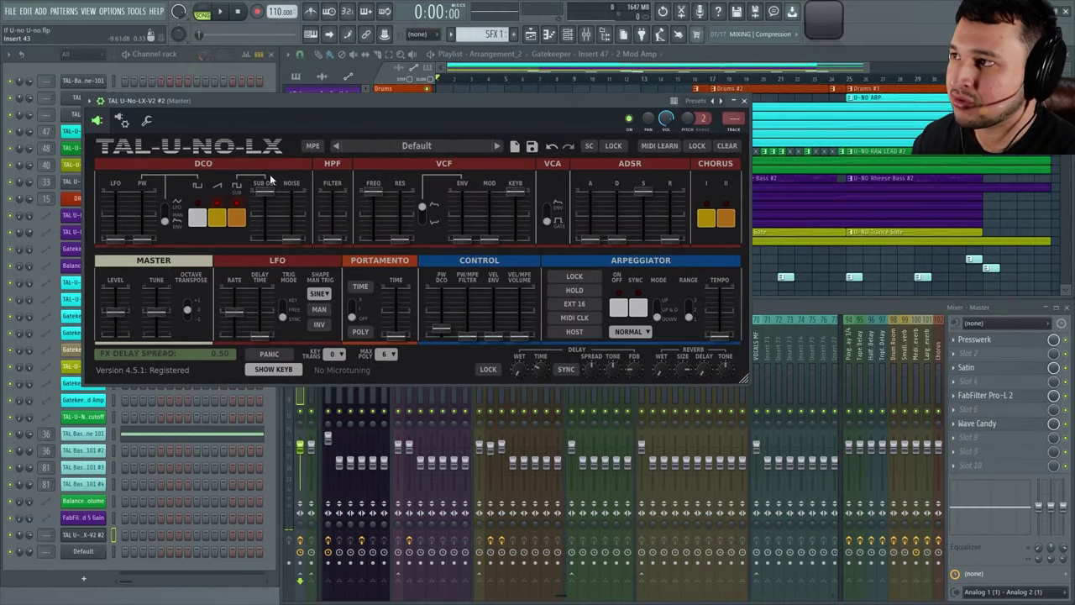
drag(100, 101, 172, 257)
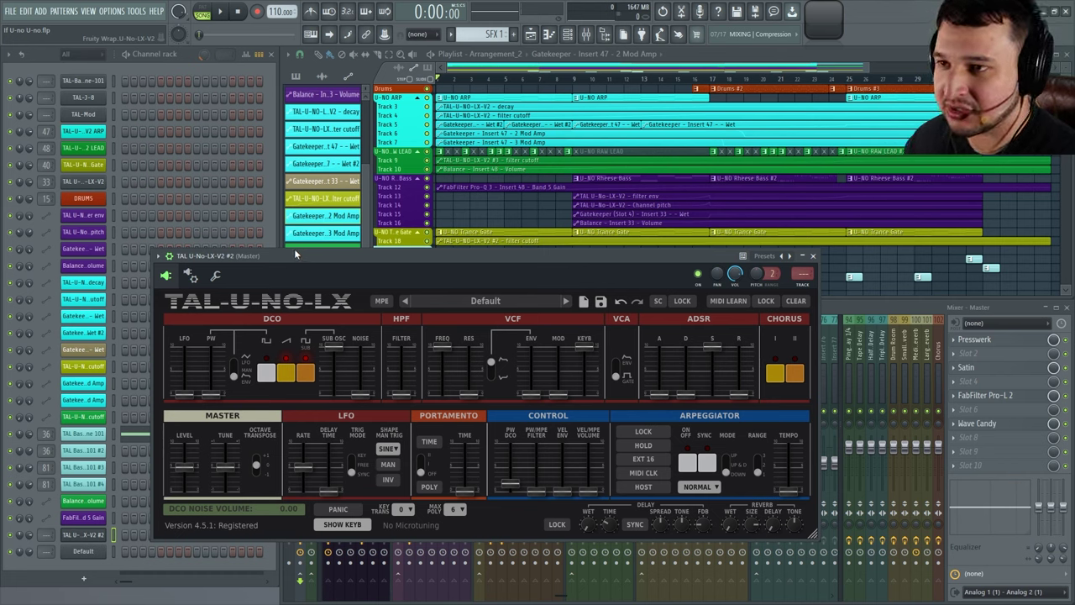
click(816, 256)
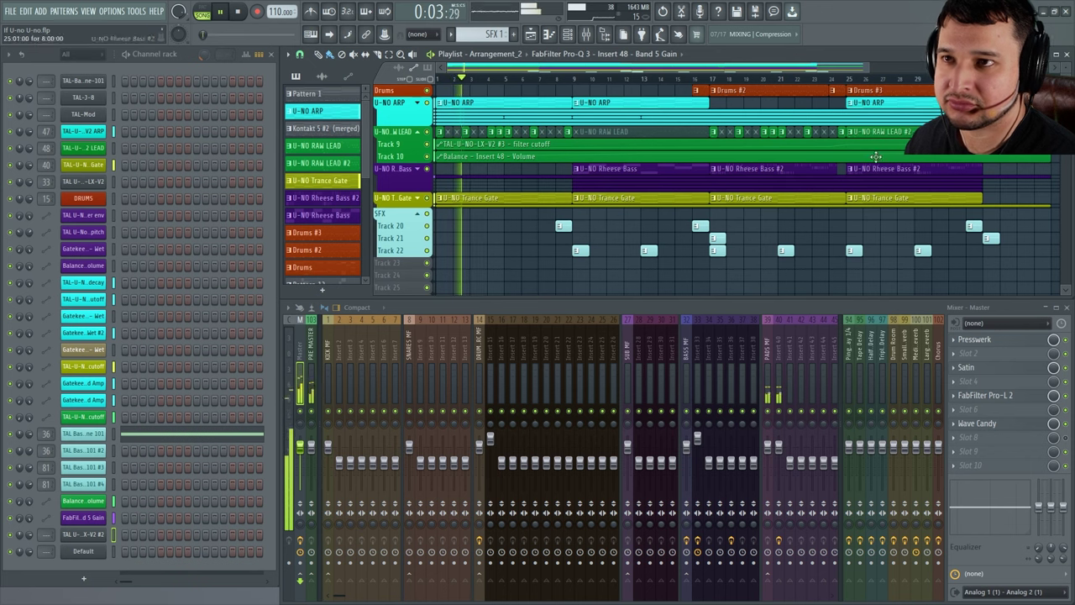
Step: During playback, inspect the TAL-U-NO-LX synth settings of the ARP, LEAD and Trance Gate channels, bringing the Trance Gate window fully into view
click(84, 131)
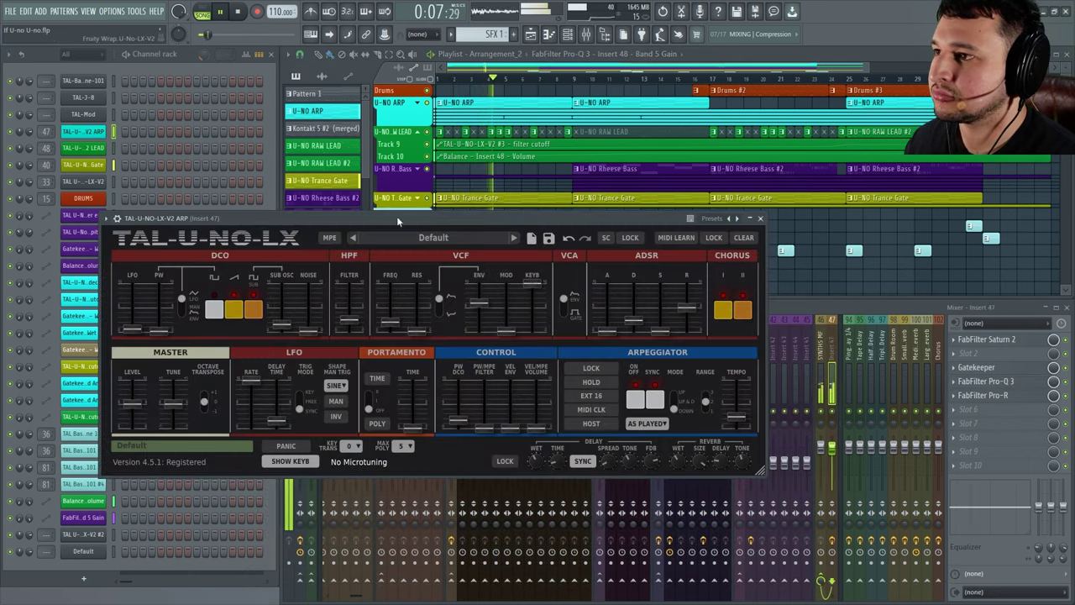
click(98, 148)
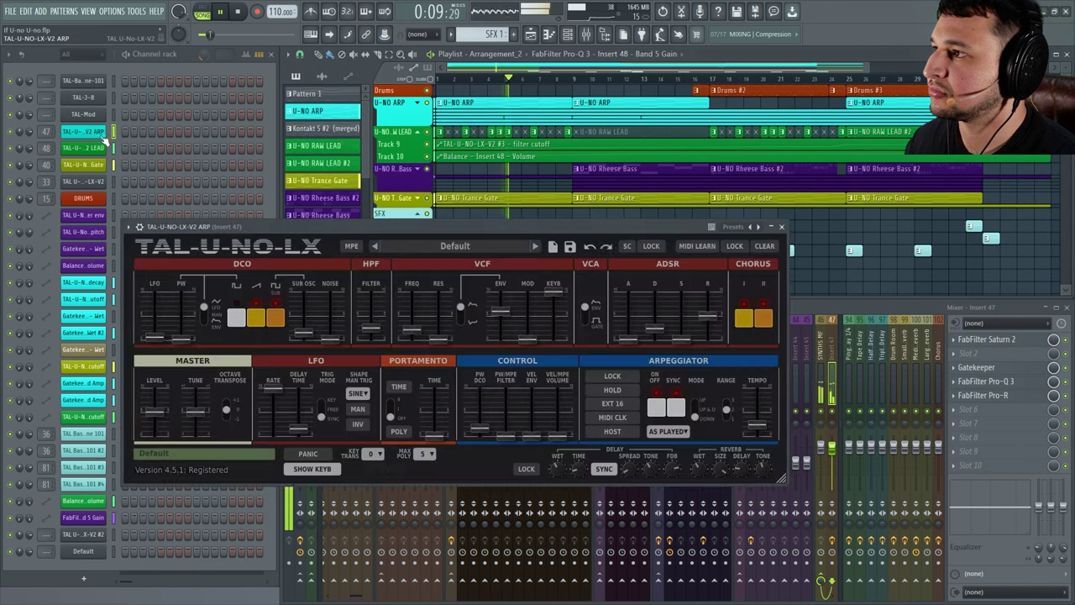
click(98, 153)
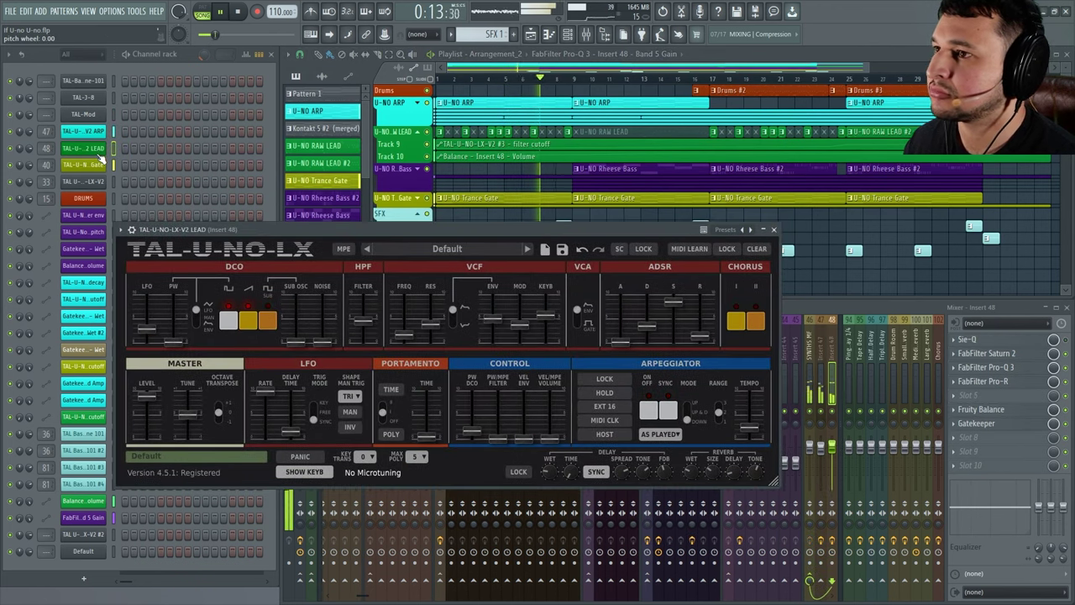
click(107, 165)
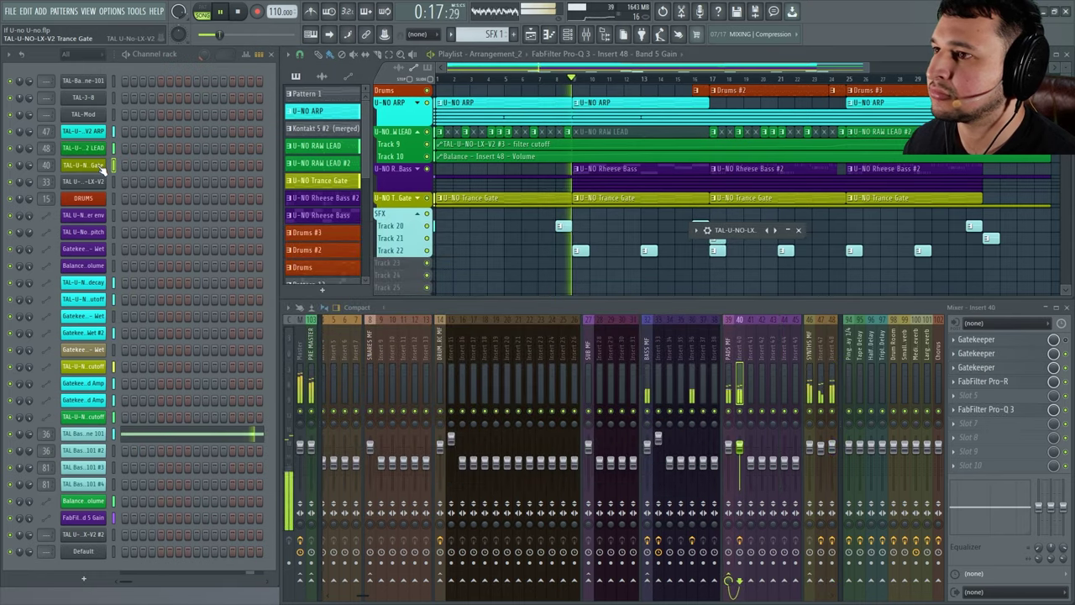
click(754, 225)
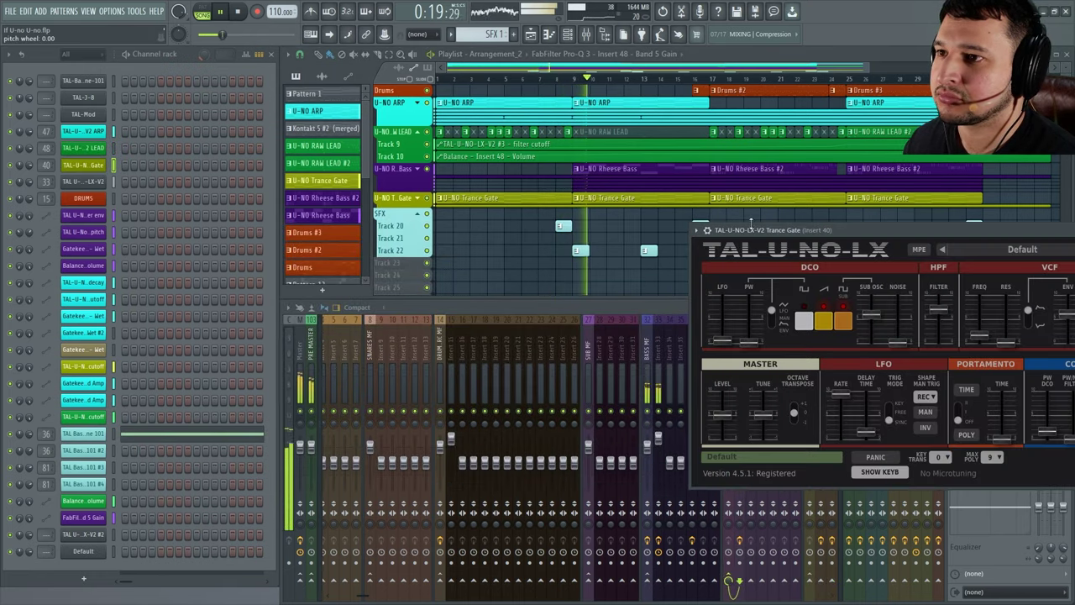
drag(754, 226, 264, 240)
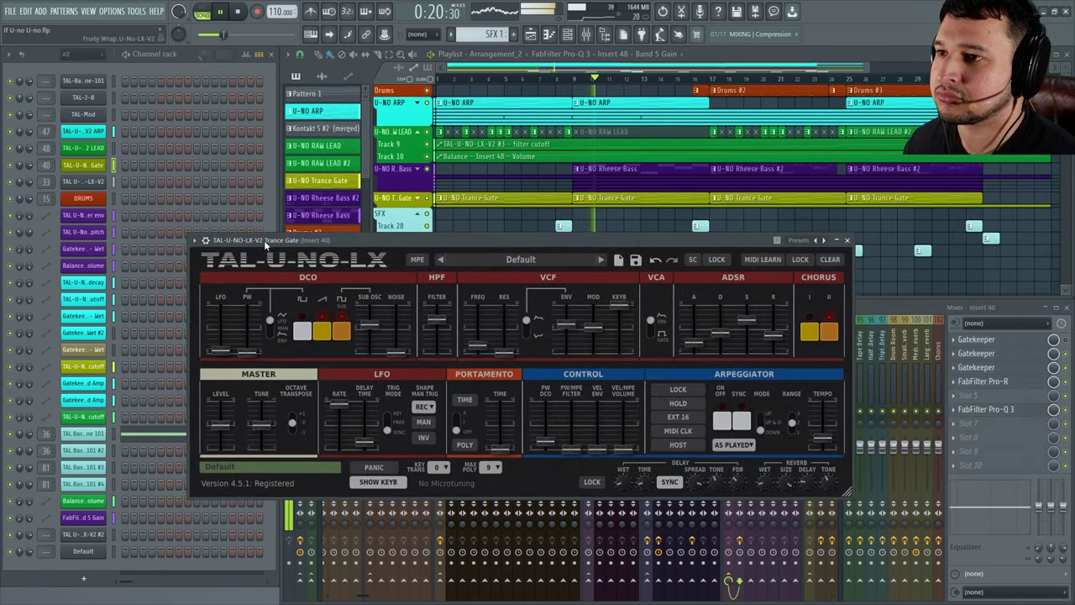
Step: Inspect the Insert 33 TAL U-No-LX-V2 synth with its detailed settings and expand the U-NO Rheese Bass track group
click(97, 183)
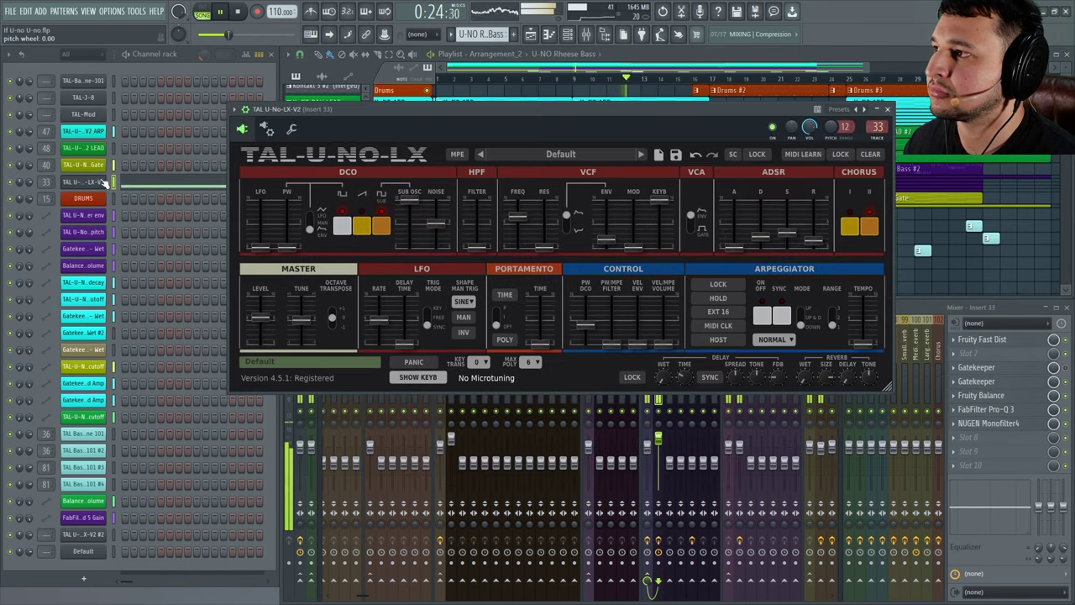
click(245, 110)
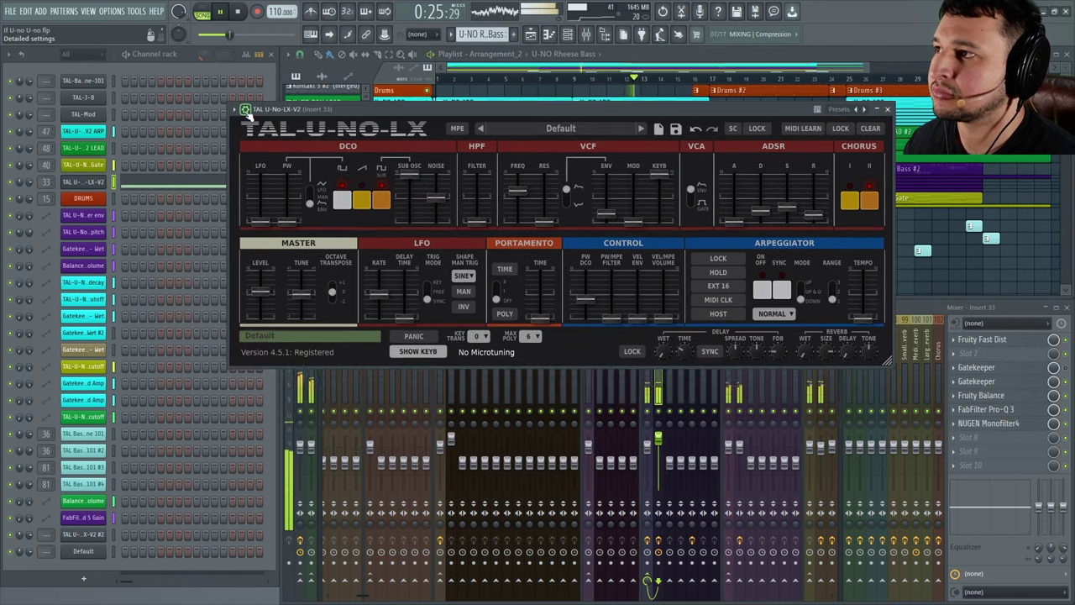
drag(587, 108, 529, 249)
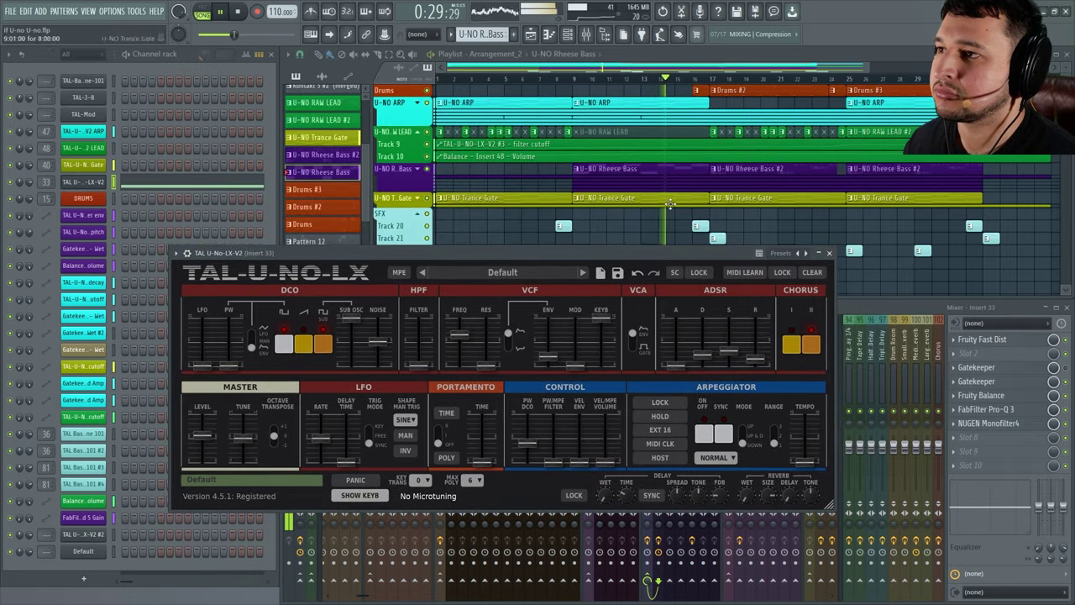
click(417, 171)
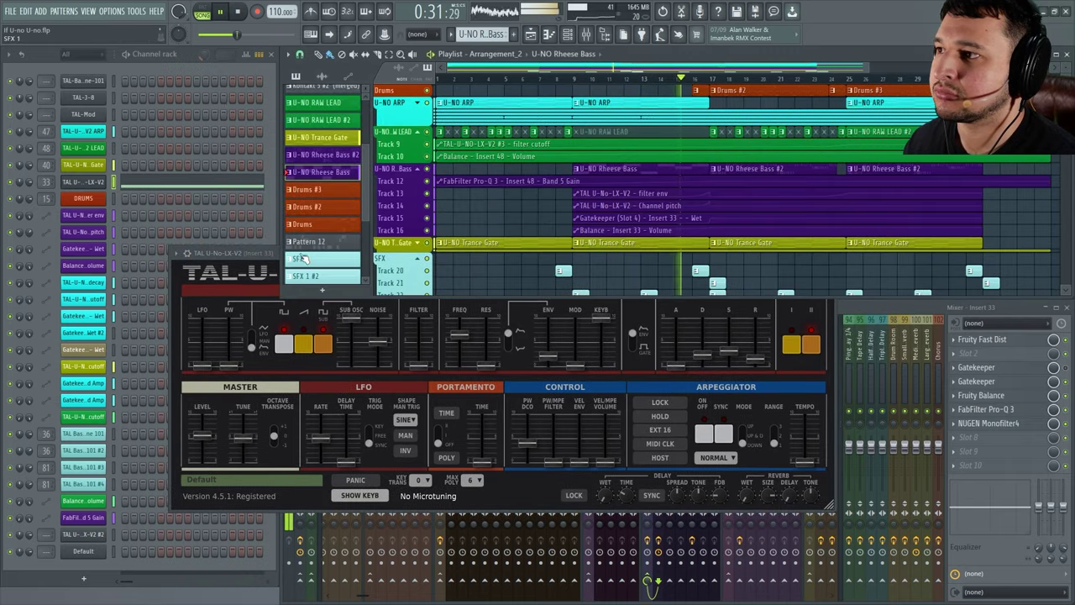
click(268, 252)
drag(268, 252, 273, 265)
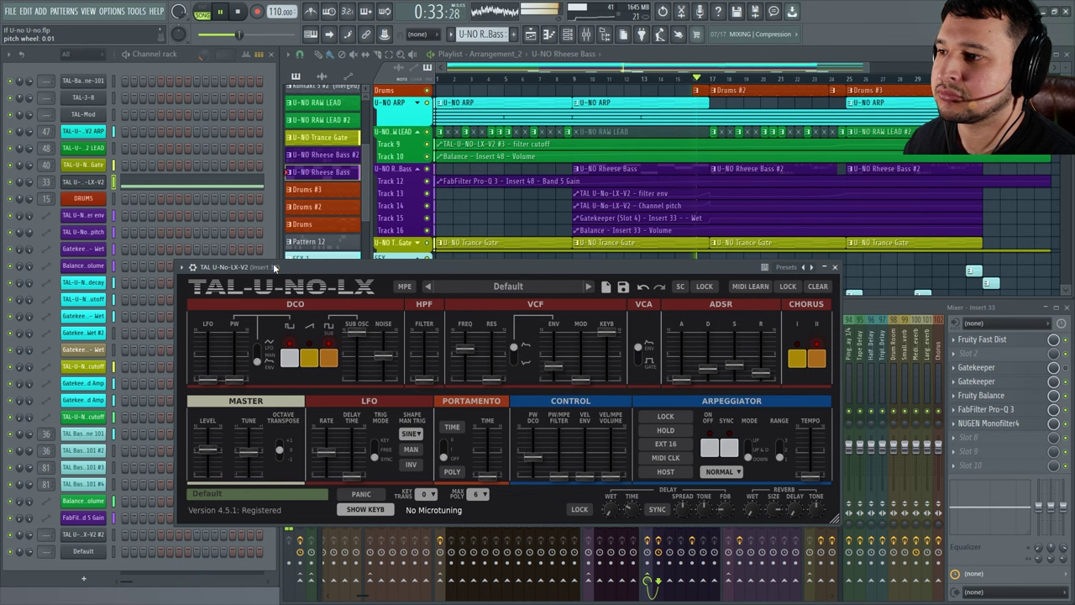
click(192, 267)
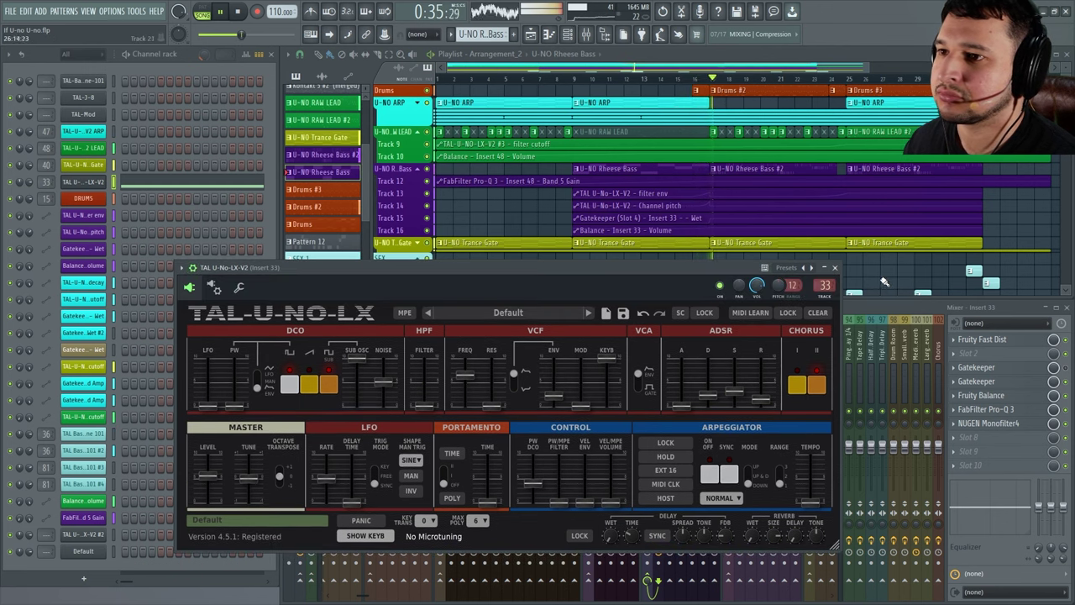
click(834, 267)
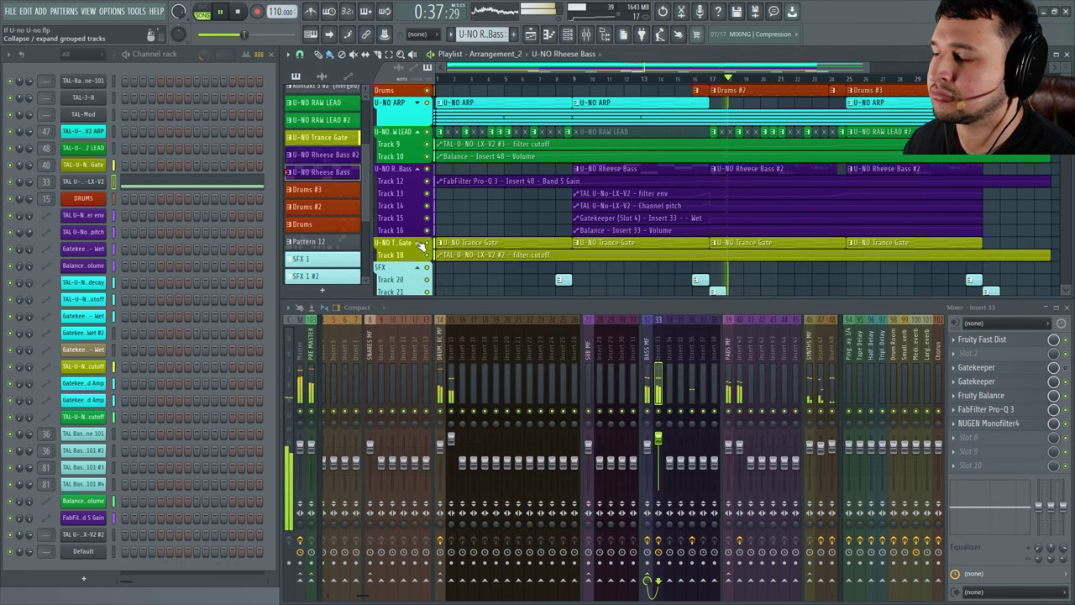
Step: Check the ARP channel's TAL-U-NO-LX-V2 synth, close it, and expand the U-NO ARP track group to show its automation tracks
click(92, 138)
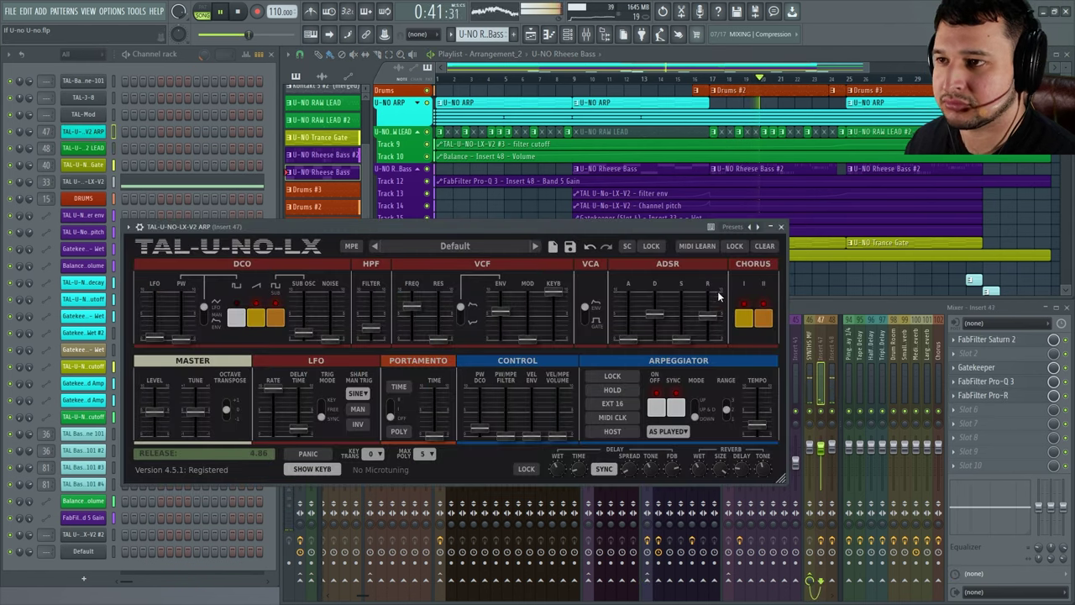
click(782, 226)
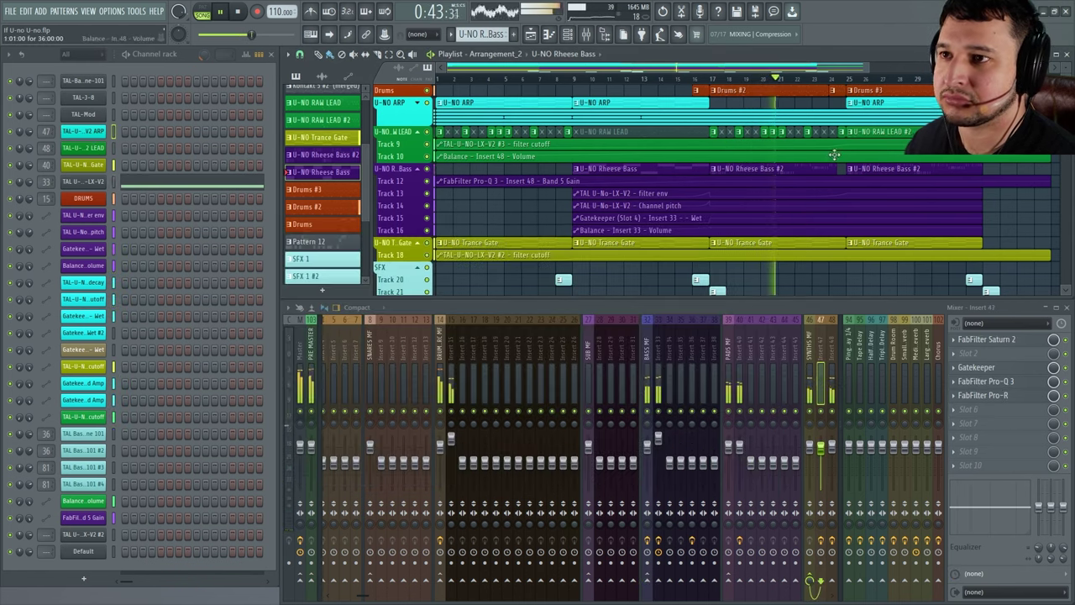
drag(754, 128, 991, 176)
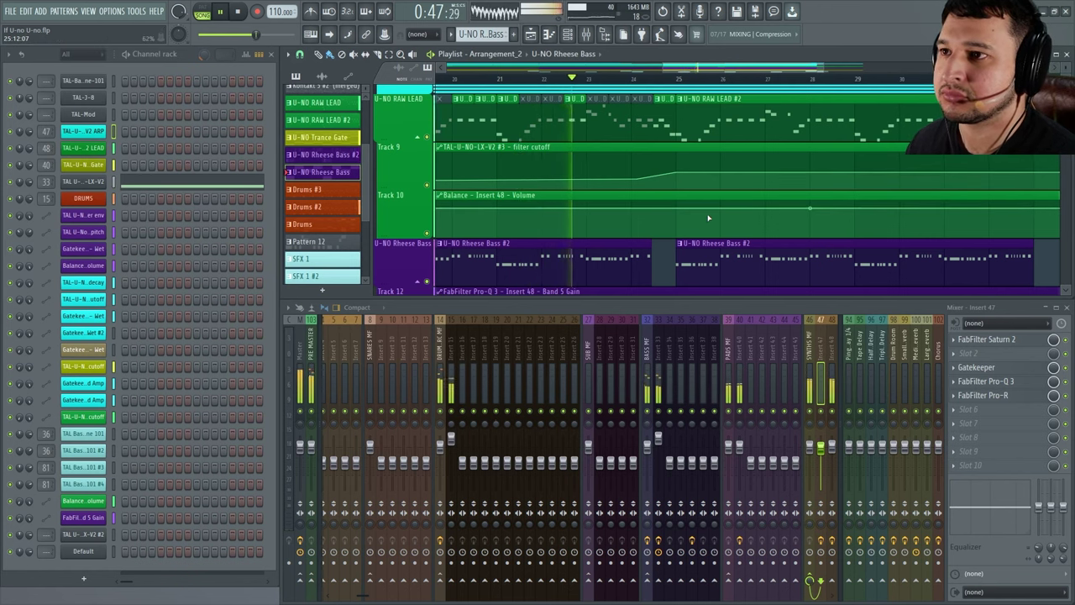
scroll(697, 220, down, 2)
scroll(709, 219, up, 2)
click(418, 175)
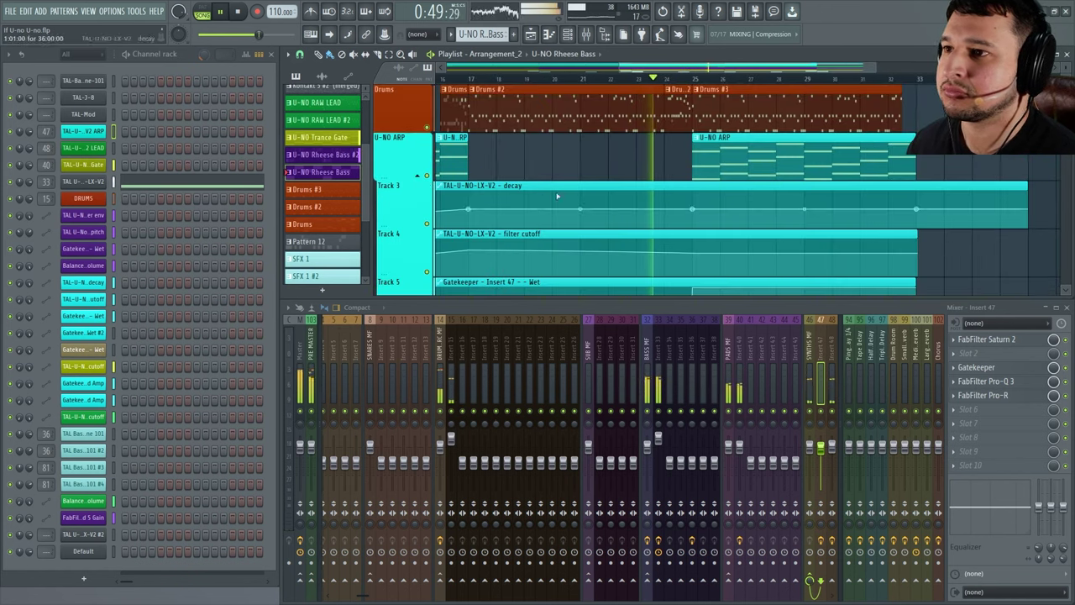
Step: Lower the Gatekeeper Insert 47 Wet automation on Track 5 to a flat, reduced level from bar 25 to the clip's end
drag(555, 243, 758, 281)
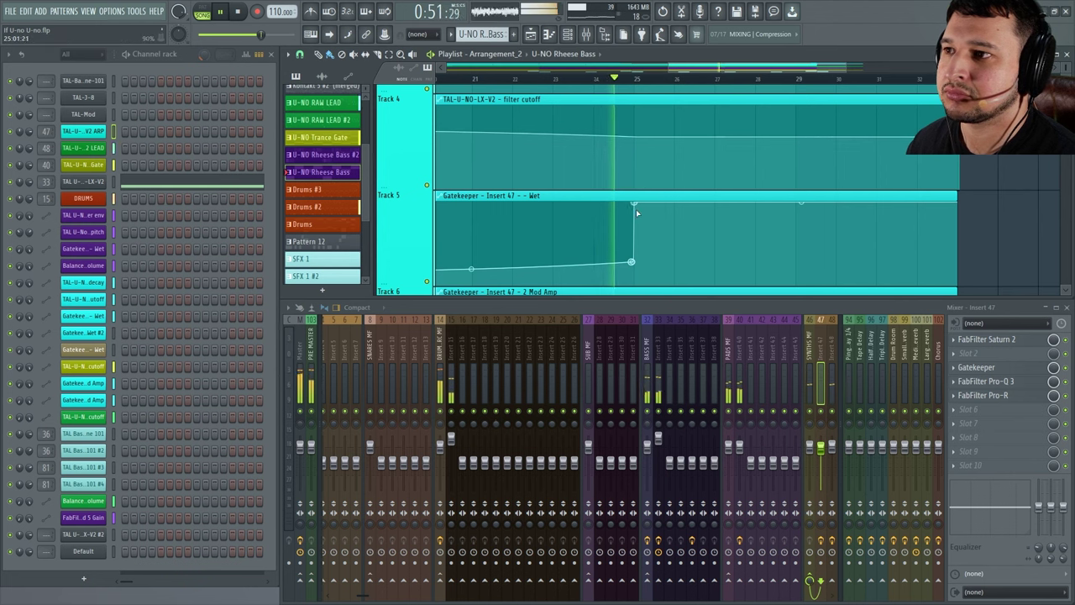
drag(633, 205, 634, 218)
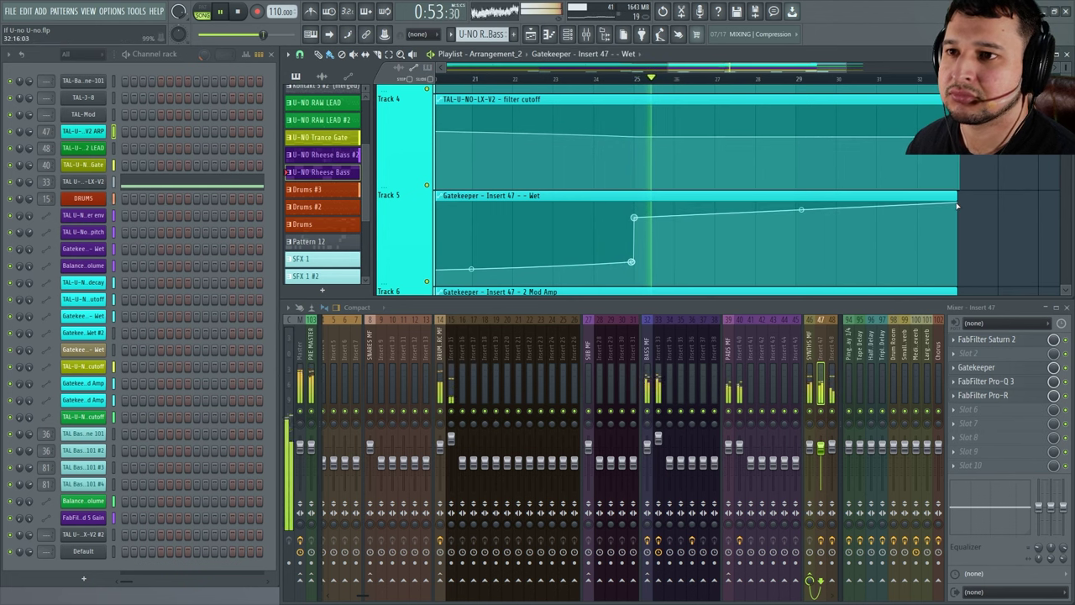
drag(959, 204, 959, 220)
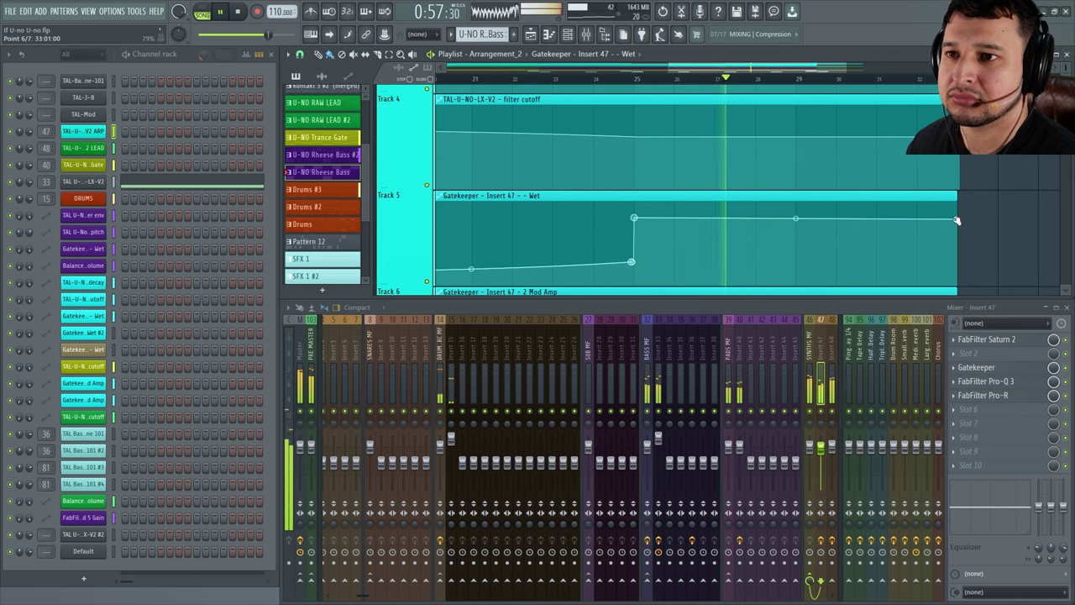
drag(634, 217, 634, 223)
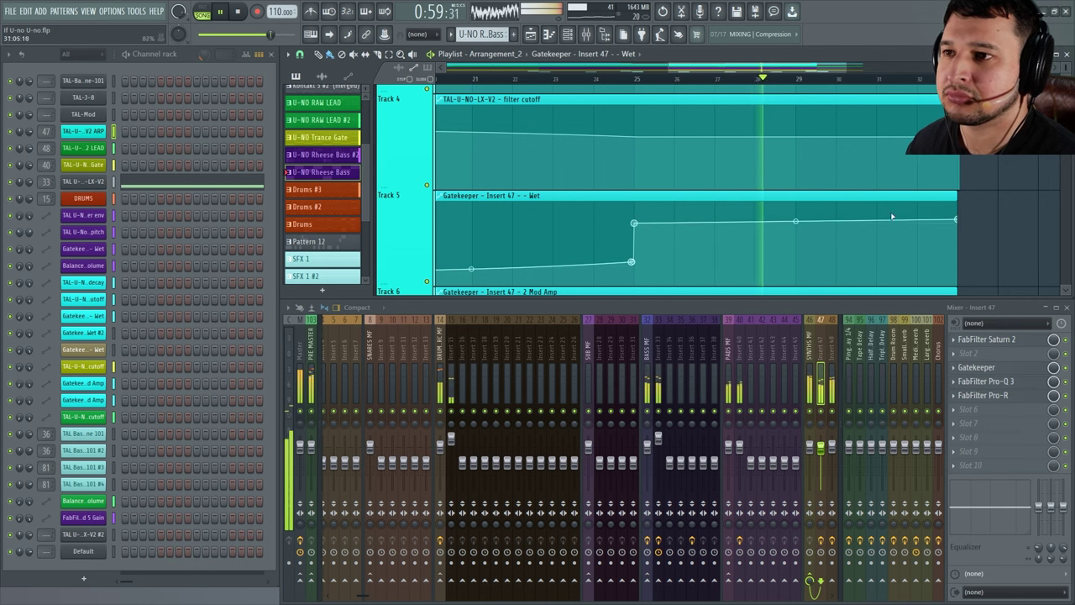
drag(959, 221, 956, 223)
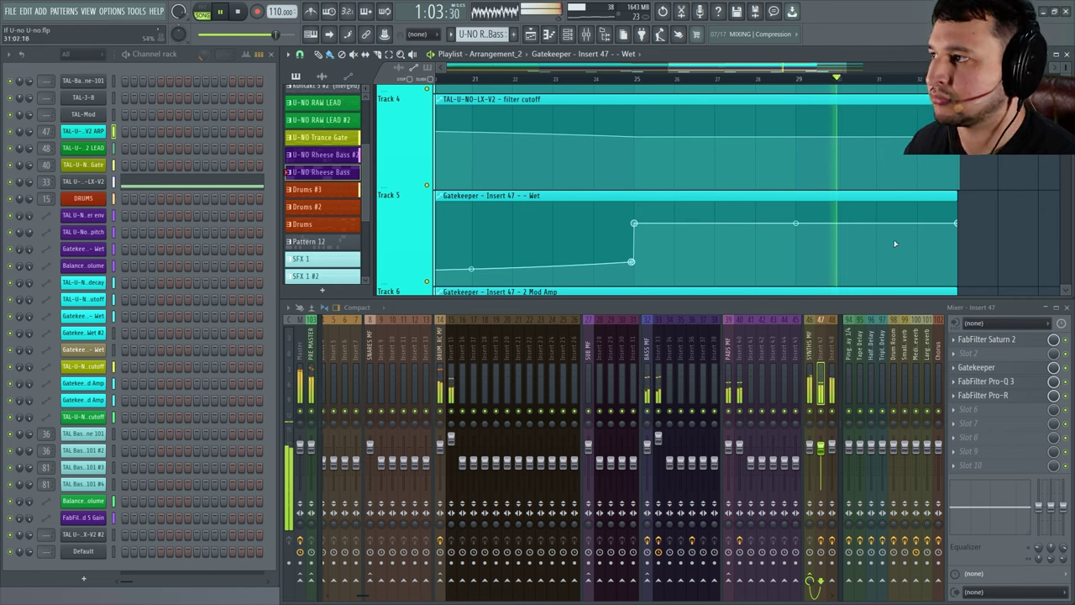
ctrl+right_click(932, 220)
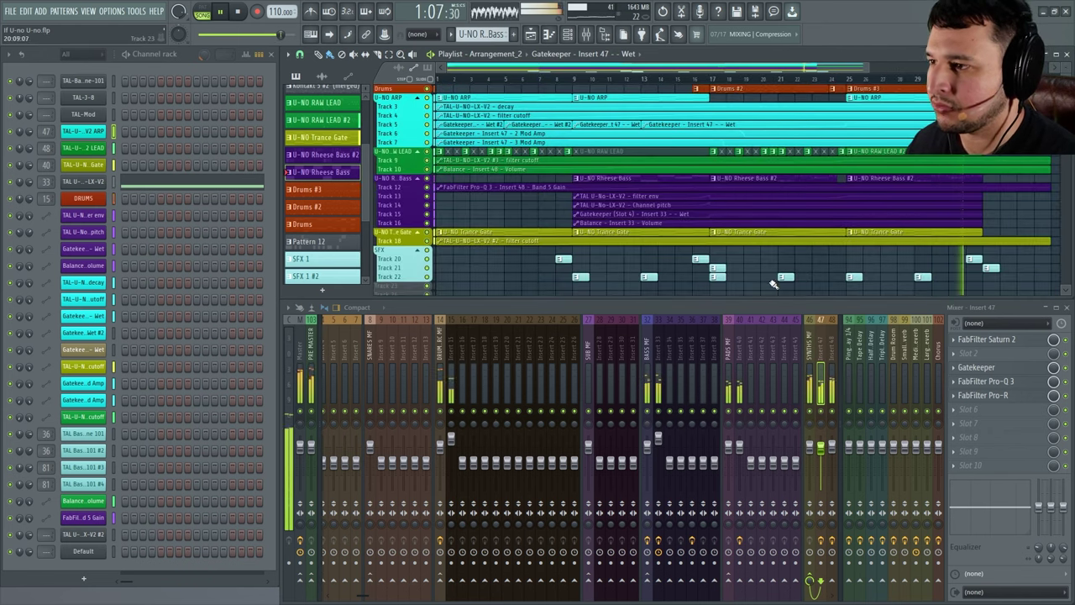
drag(709, 256, 1008, 130)
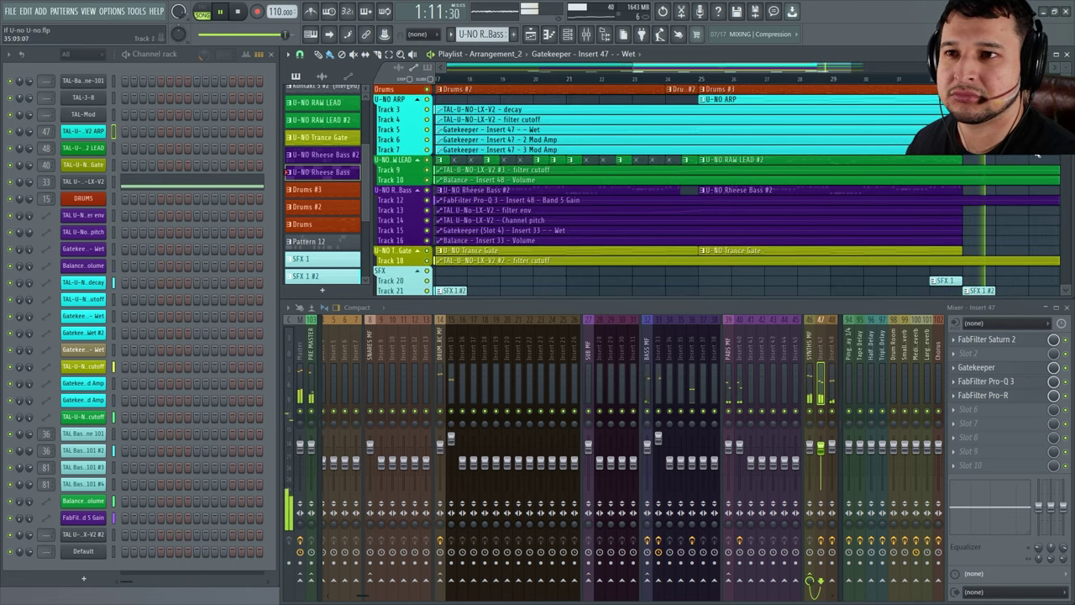
Step: Stop playback and inspect the four TAL BassLine 101 synths behind the SFX tracks, closing the last window
ctrl+right_click(996, 166)
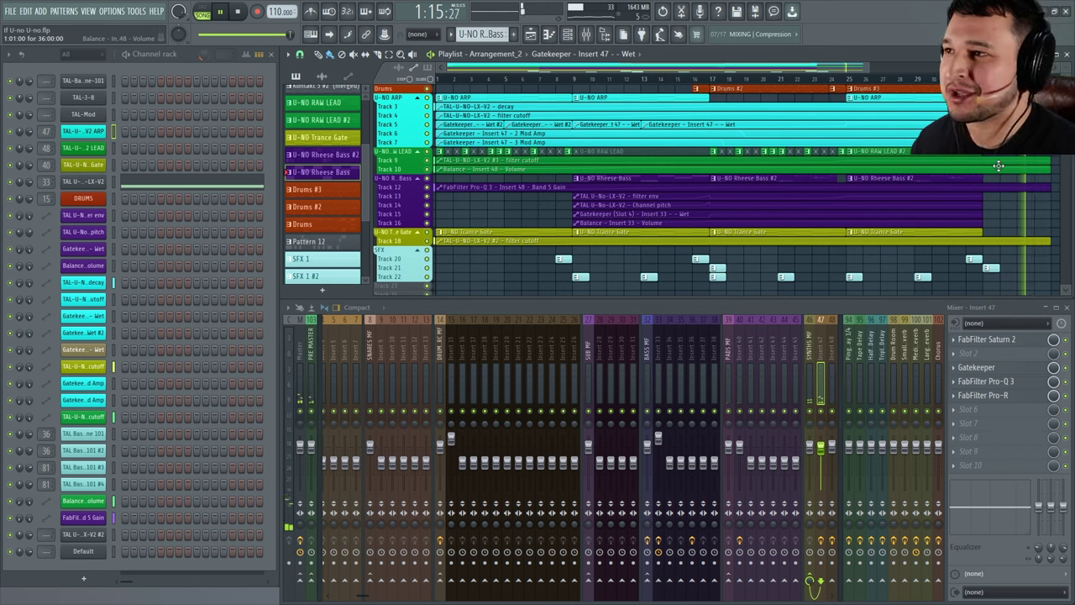
key(space)
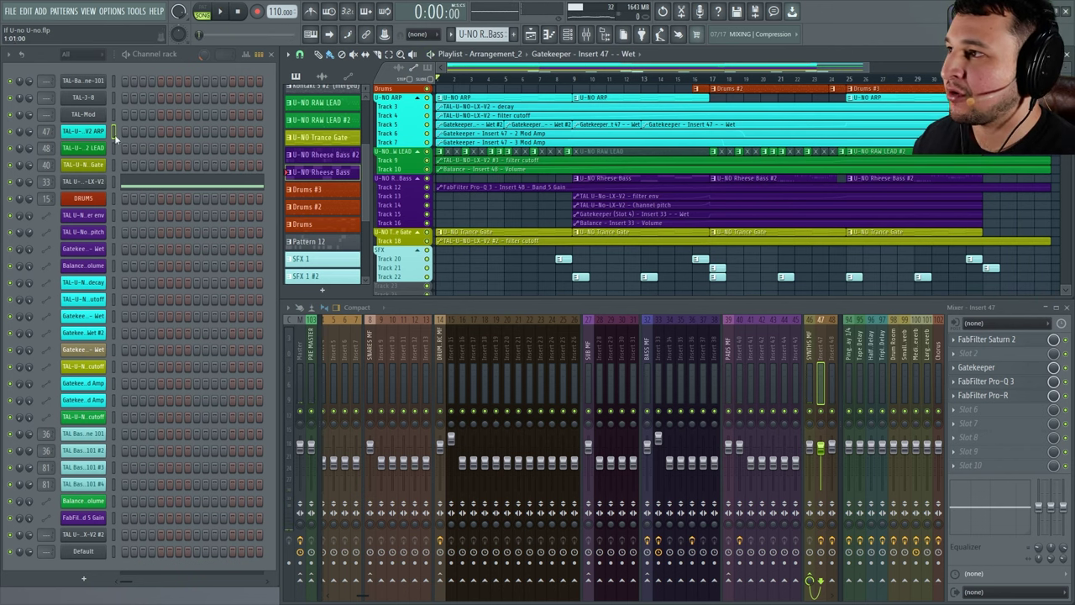
drag(522, 242, 1004, 285)
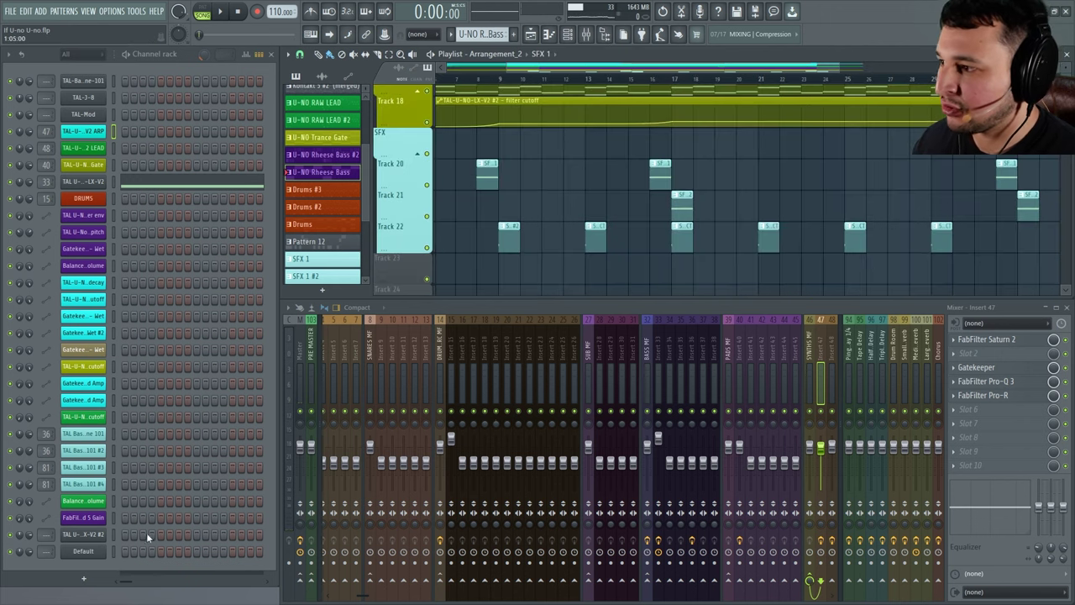
click(88, 434)
click(84, 452)
click(89, 469)
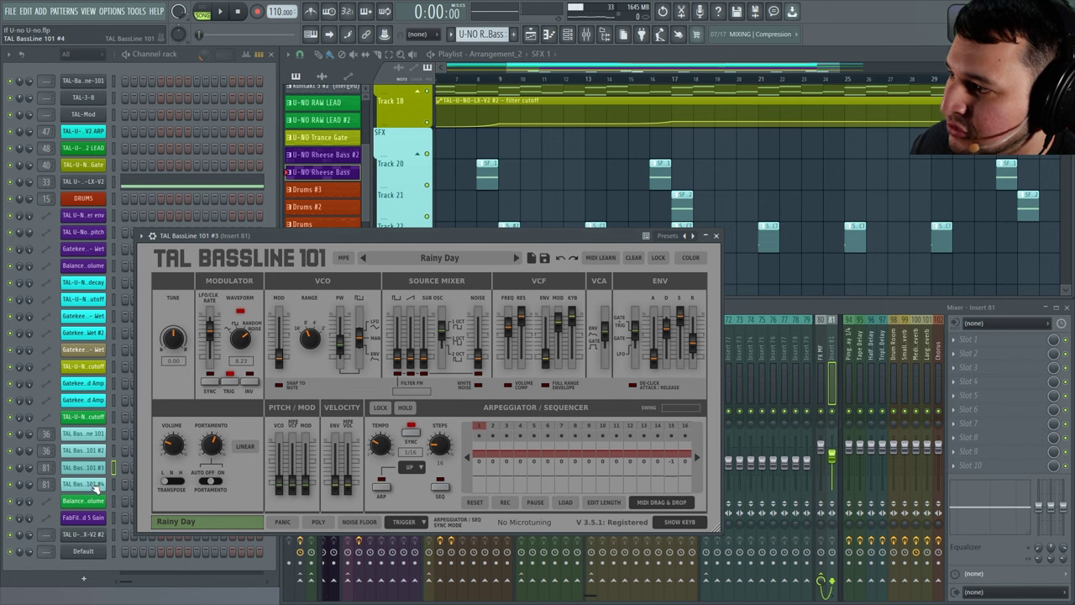
click(84, 484)
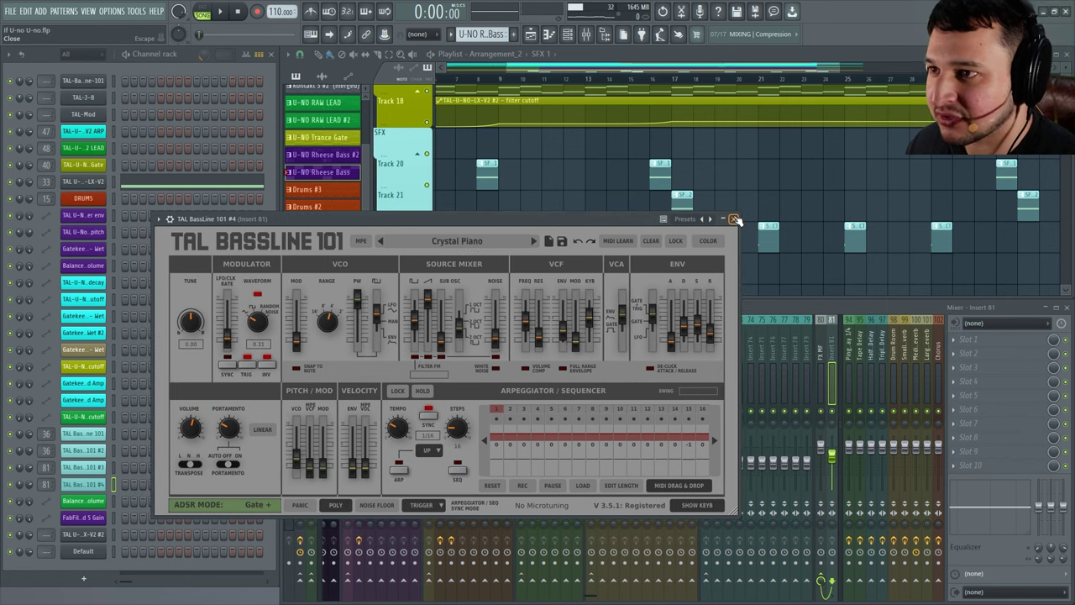
click(735, 219)
Step: Open the Insert 33 TAL U-No-LX-V2 synth, hide its detailed settings, and return the playlist to bar 1 around the ARP tracks
scroll(628, 233, up, 5)
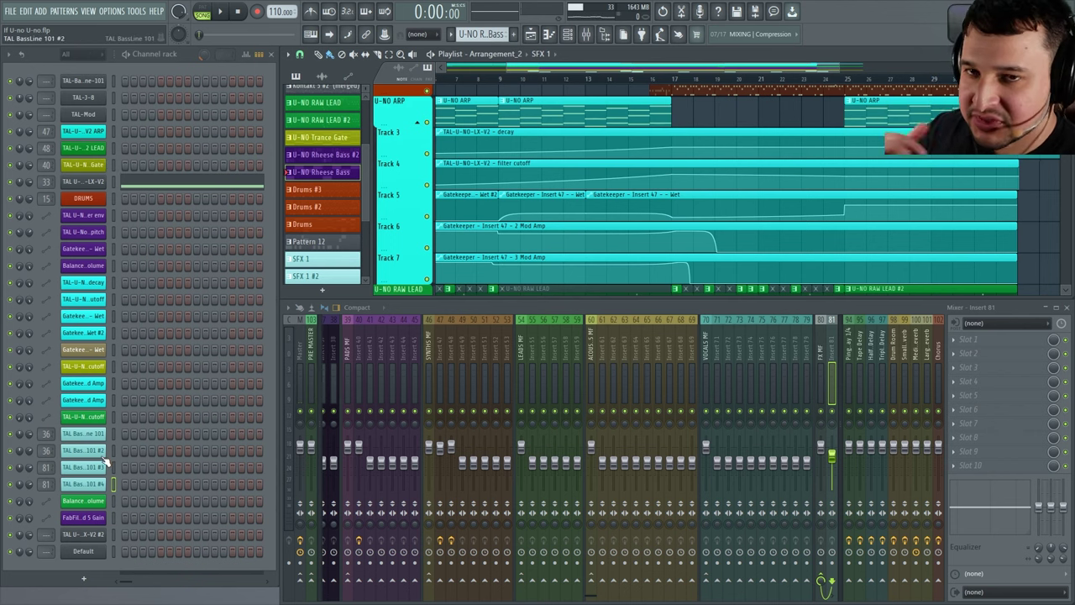
click(81, 181)
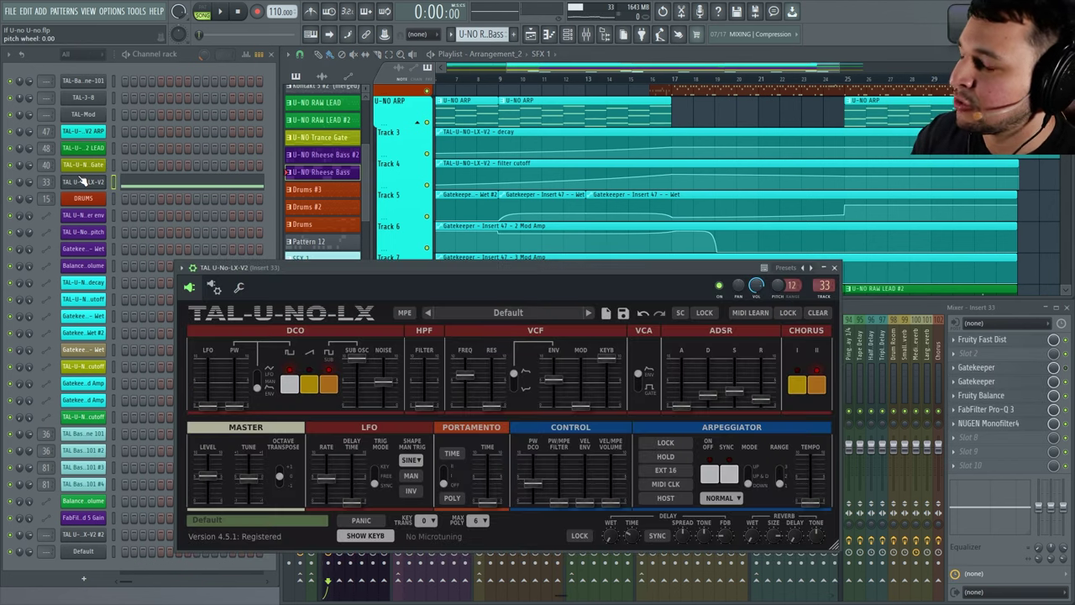
click(192, 267)
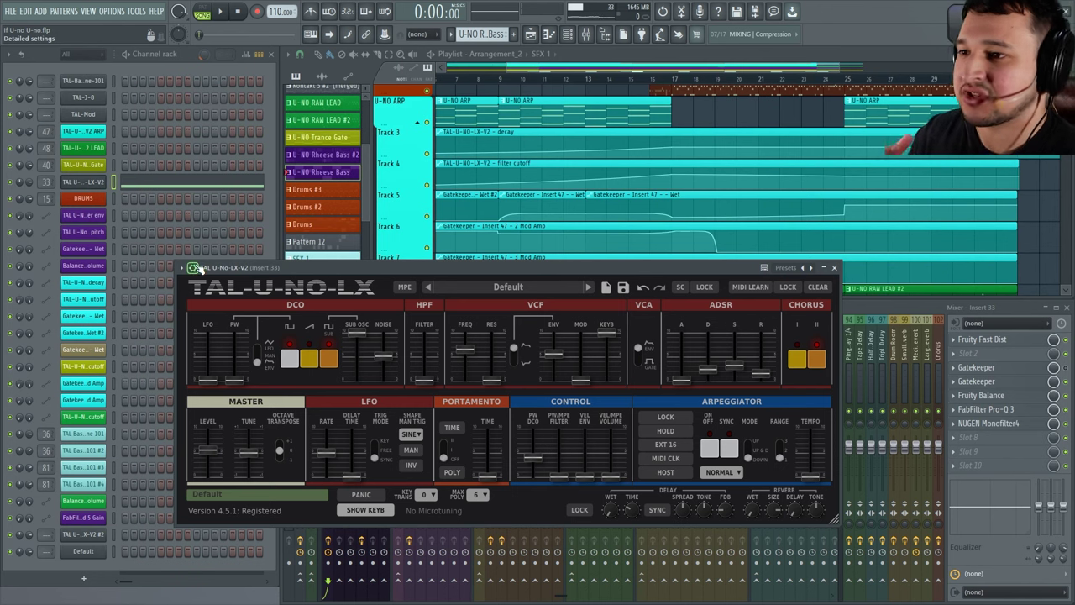
click(450, 67)
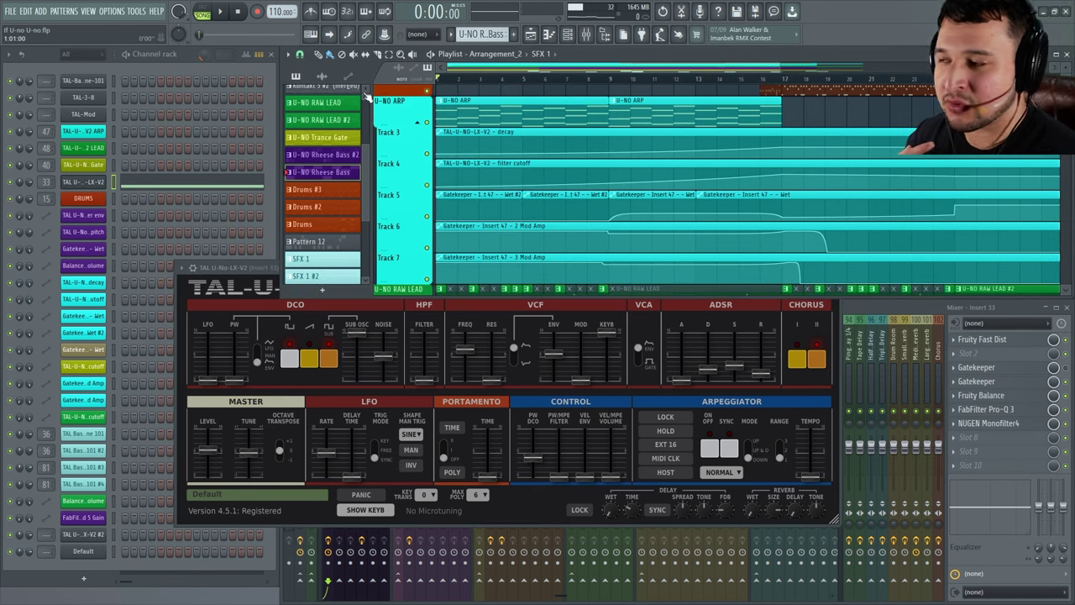
click(259, 268)
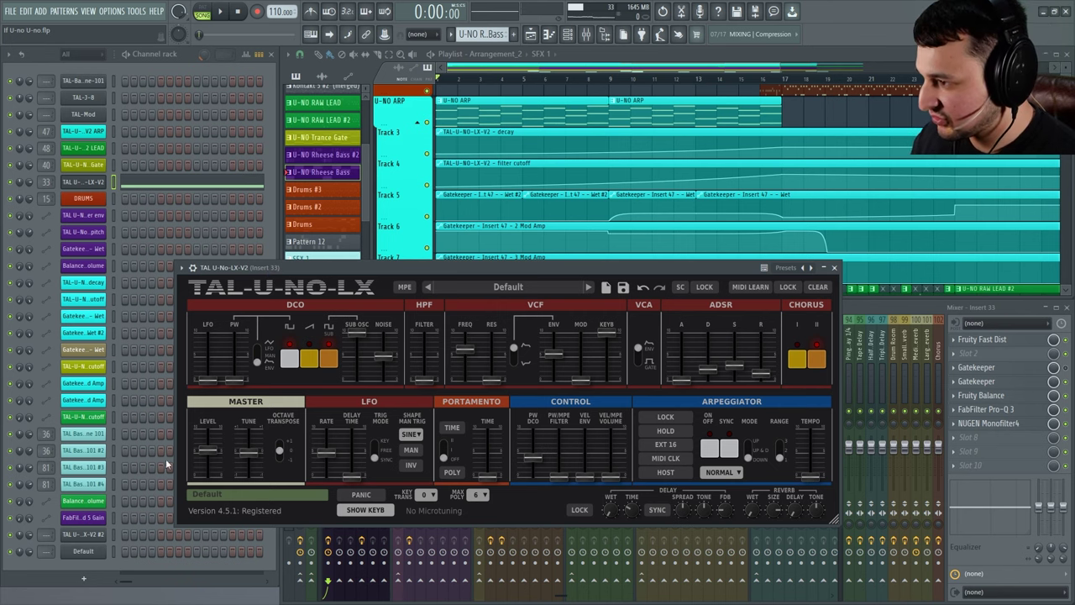
Step: Open the TAL U-No-LX-V2 #2 synth on the Master, position its window clear of the channel names, and show its Max Poly choices
click(84, 534)
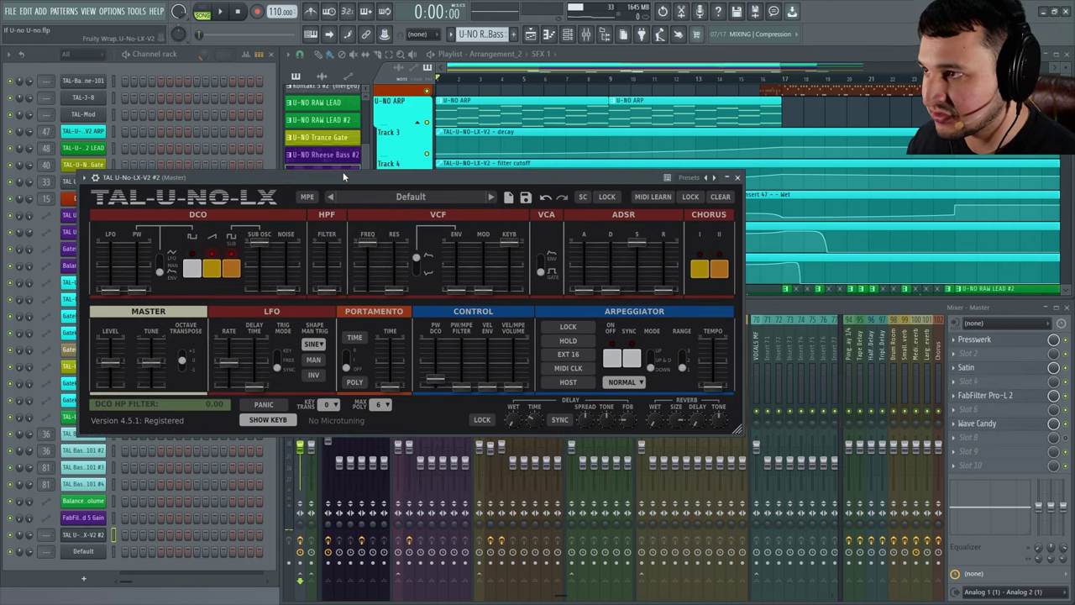
drag(342, 176, 482, 205)
drag(305, 208, 221, 202)
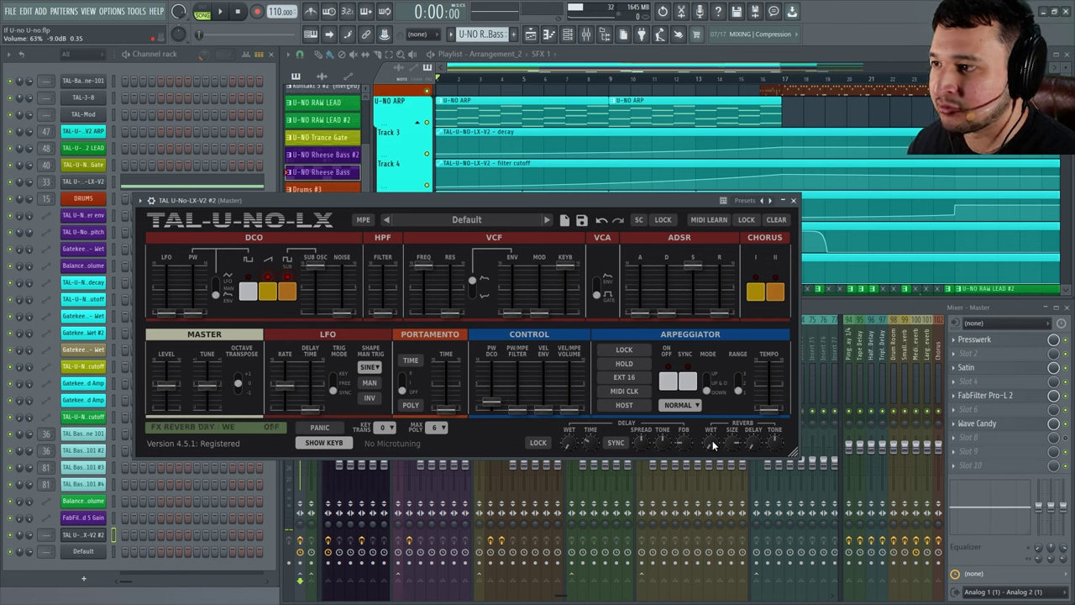
click(437, 427)
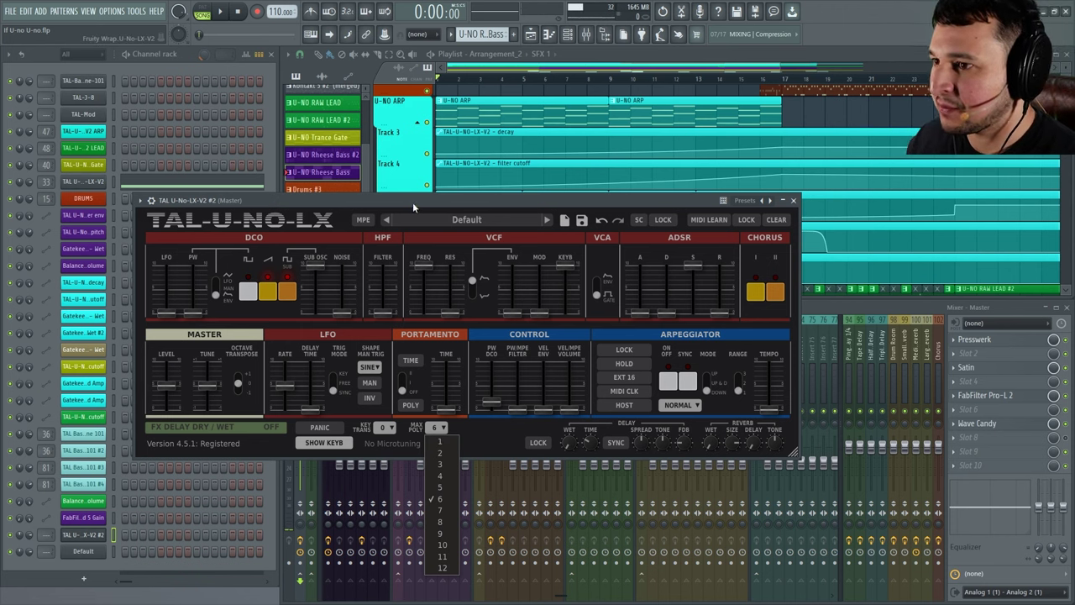
Step: Switch on the TAL-U-NO-LX arpeggiator with sync and set its rate to 1/8
click(663, 367)
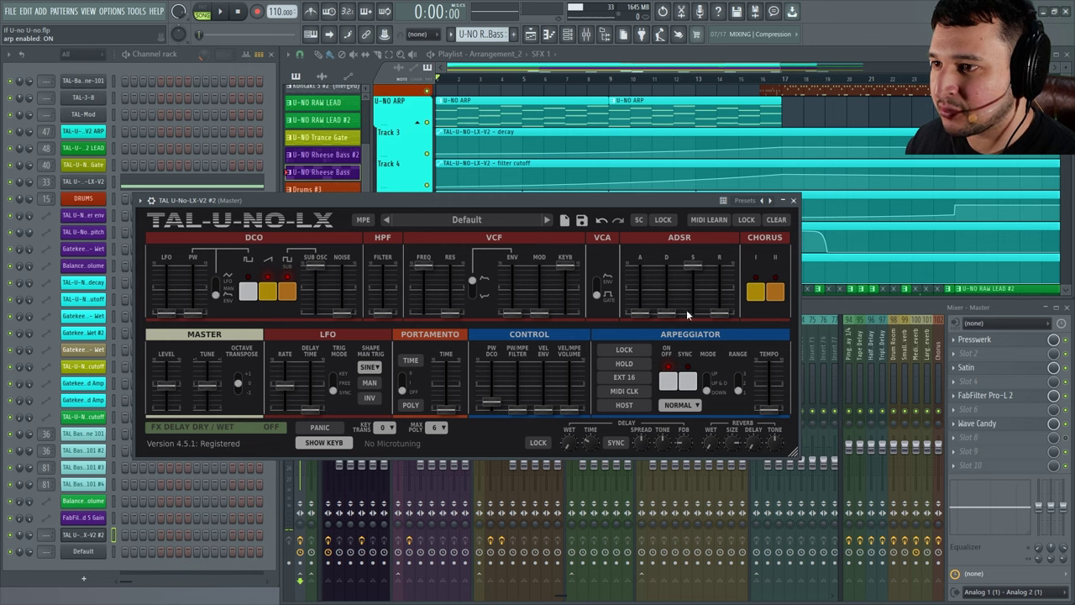
drag(614, 202, 640, 222)
click(714, 404)
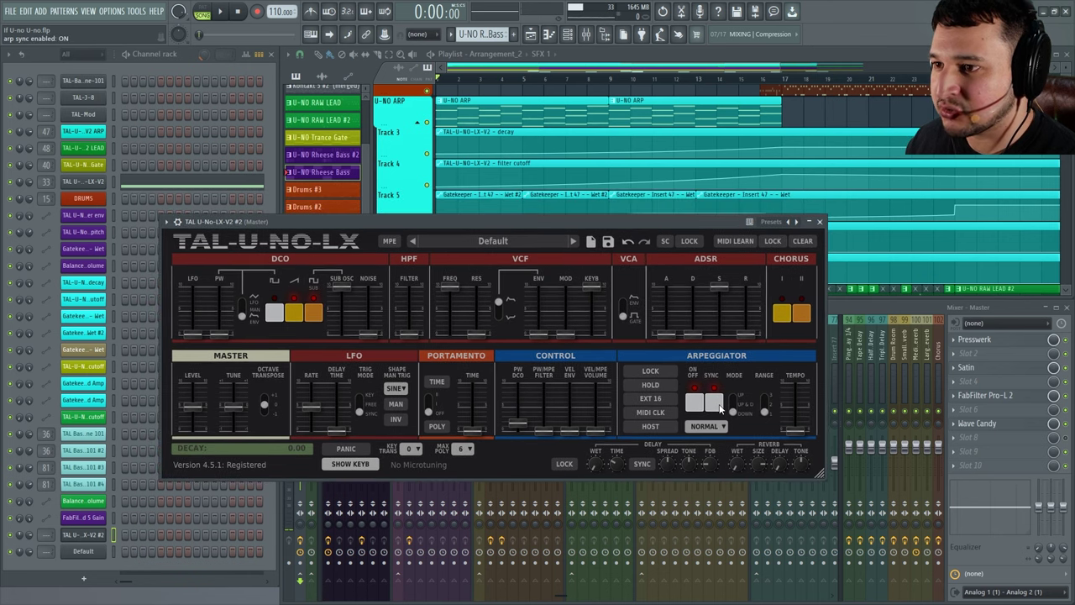
mouse_move(796, 437)
mouse_down()
mouse_move(796, 396)
mouse_move(808, 452)
mouse_up()
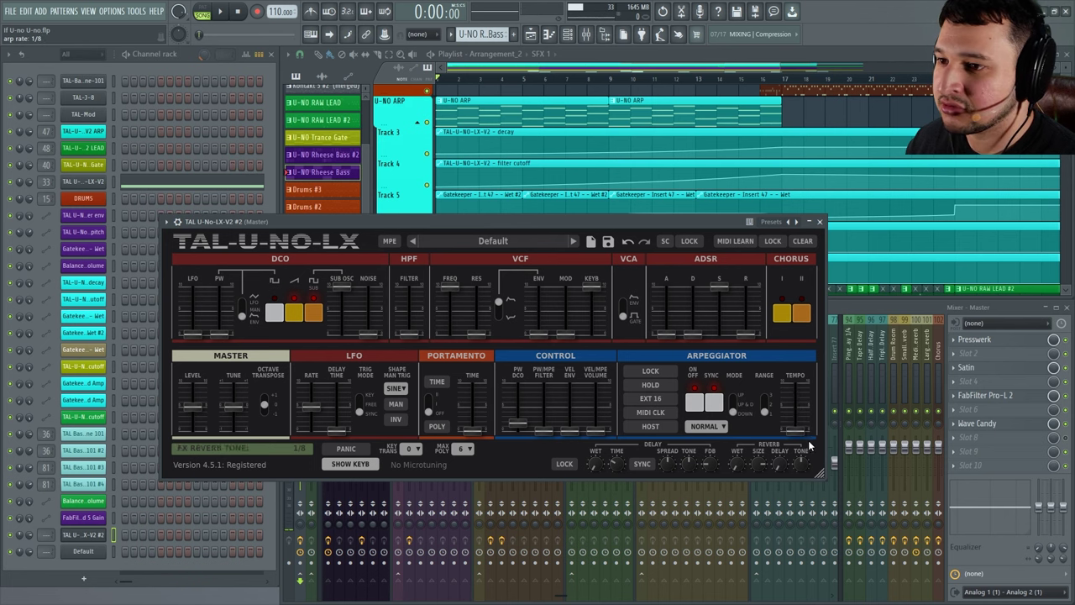
Step: Enable playing notes from the typing keyboard and audition the arpeggiator with F4
click(310, 35)
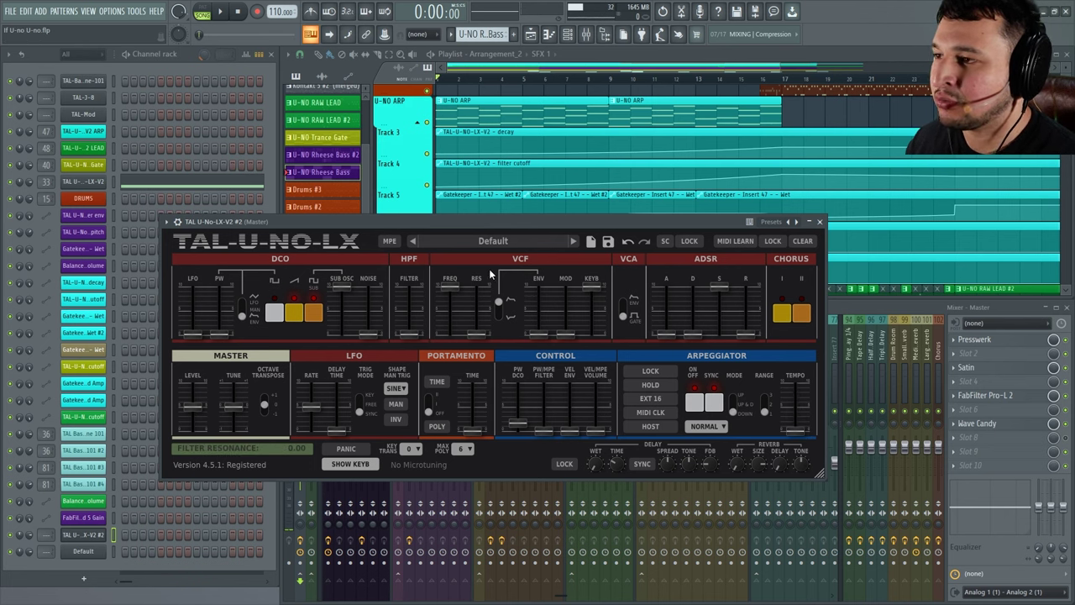
drag(454, 218, 454, 217)
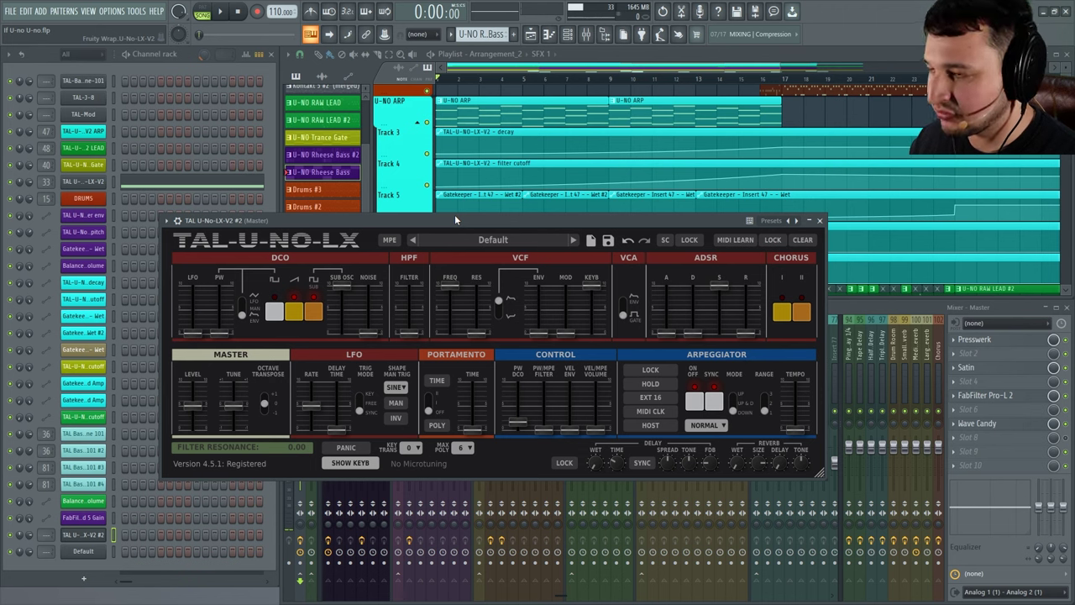
key(v)
key(v)
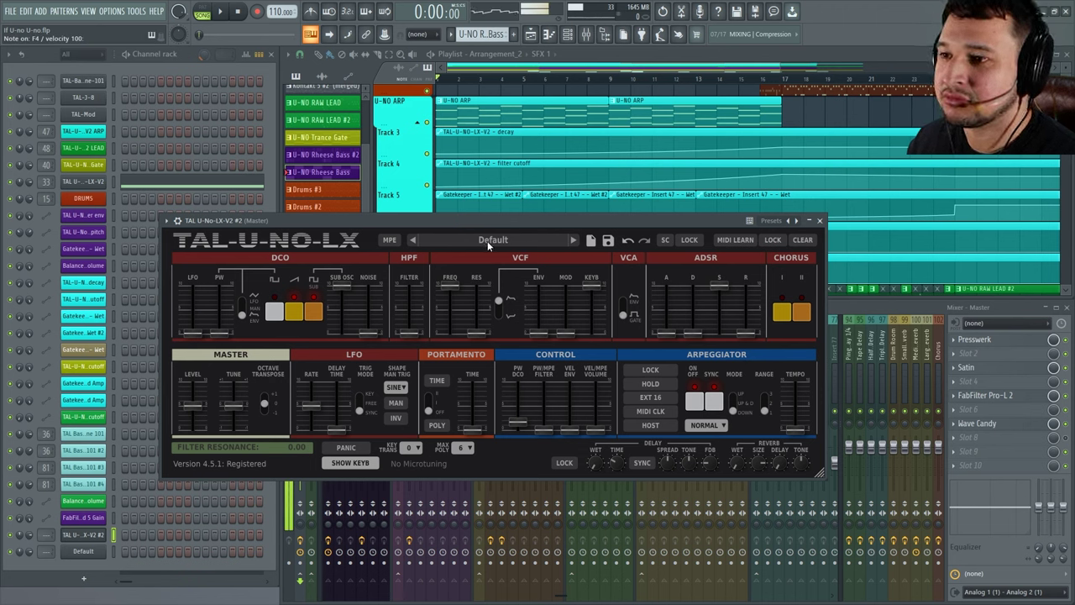
Step: Set the arpeggiator's note order to AS PLAYED with a range of 2
click(704, 425)
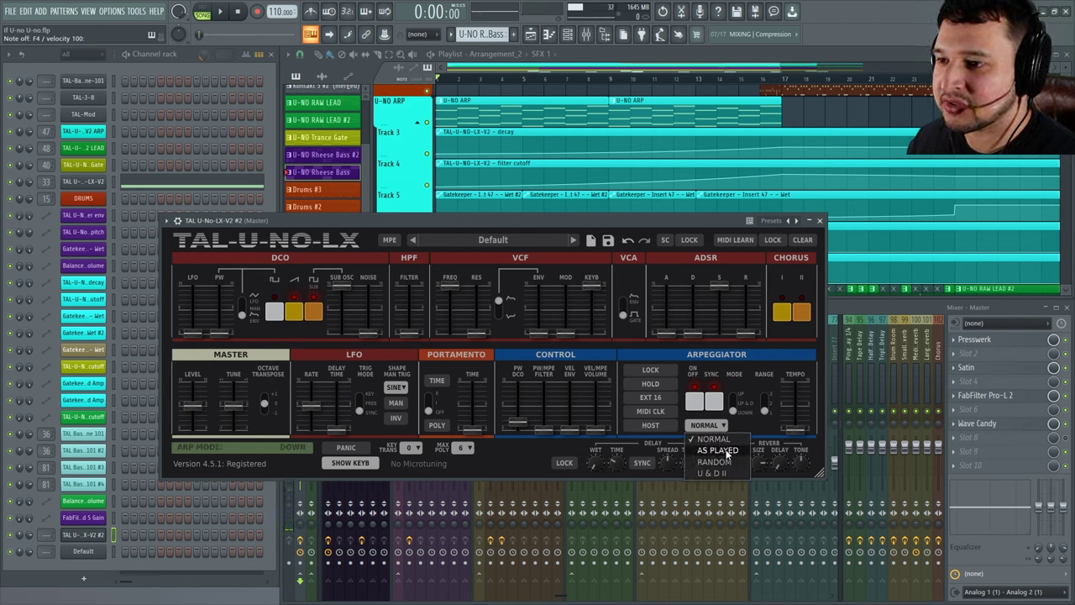
click(722, 451)
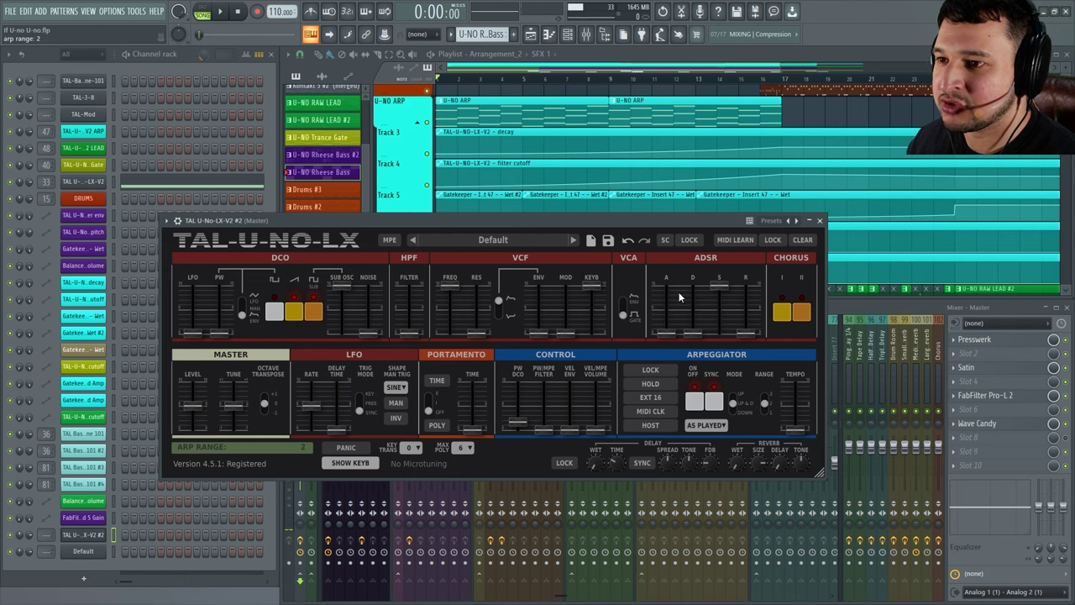
click(583, 217)
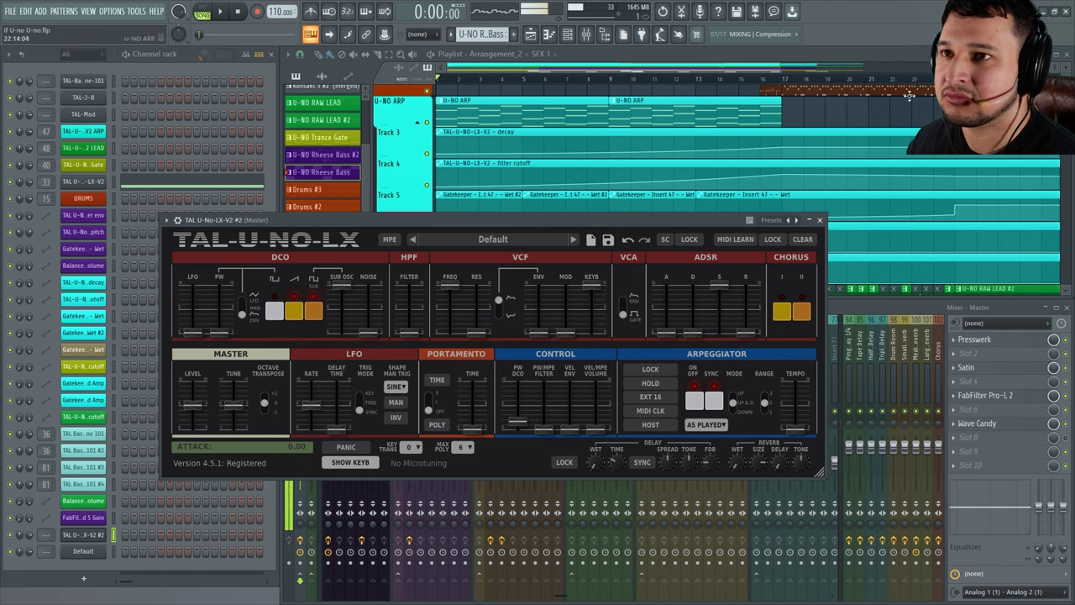
Step: Turn on the arpeggiator's HOLD, try Chorus II and set the range to 1 while viewing the Master's Wave Candy spectrum, closing the analyser
click(976, 423)
drag(687, 293, 488, 274)
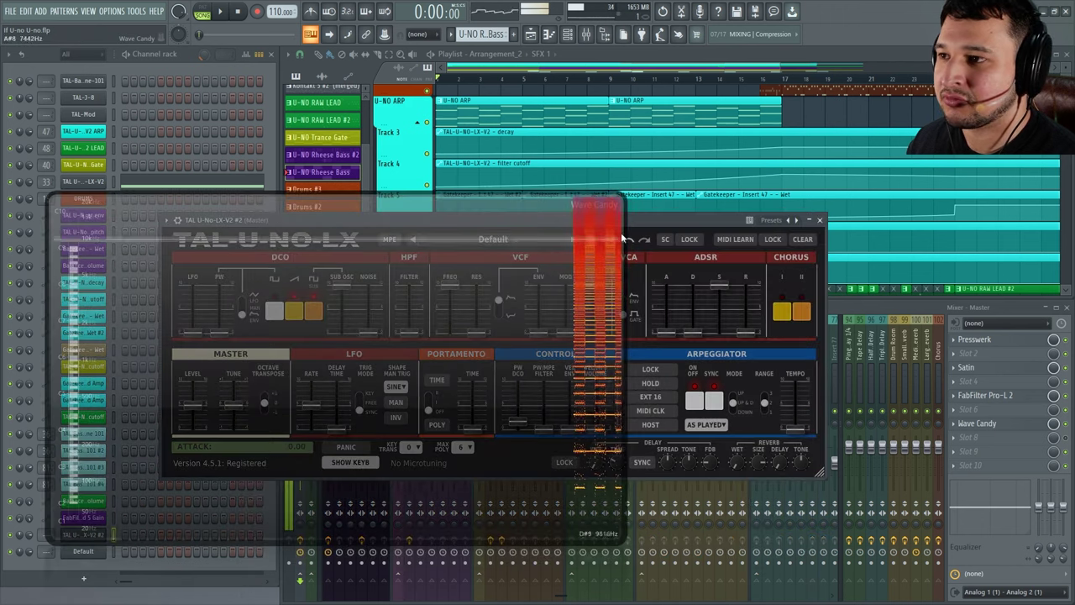
click(661, 383)
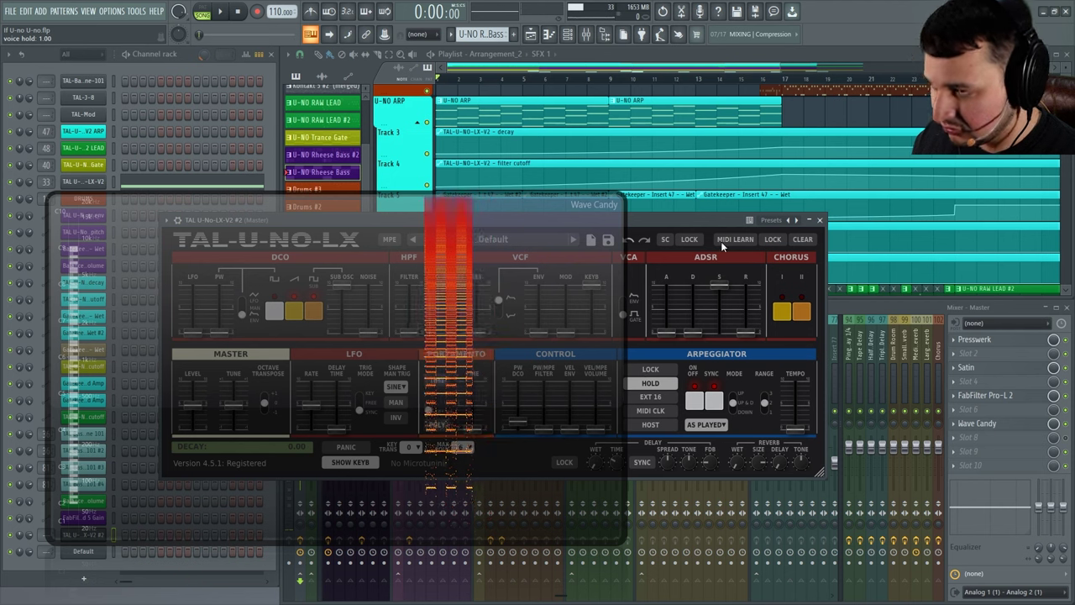
click(795, 313)
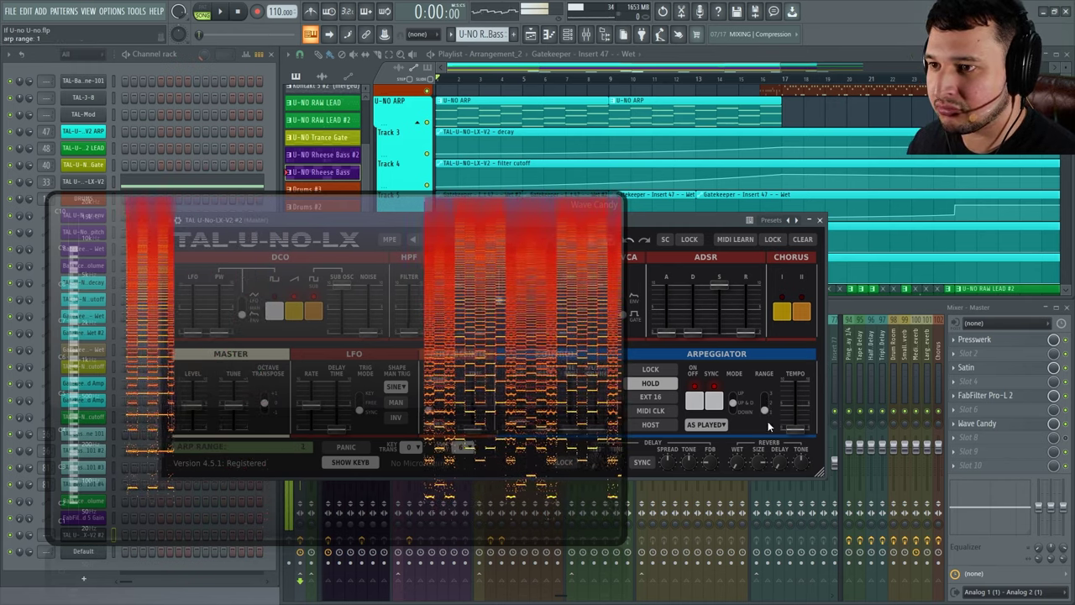
drag(548, 378, 428, 336)
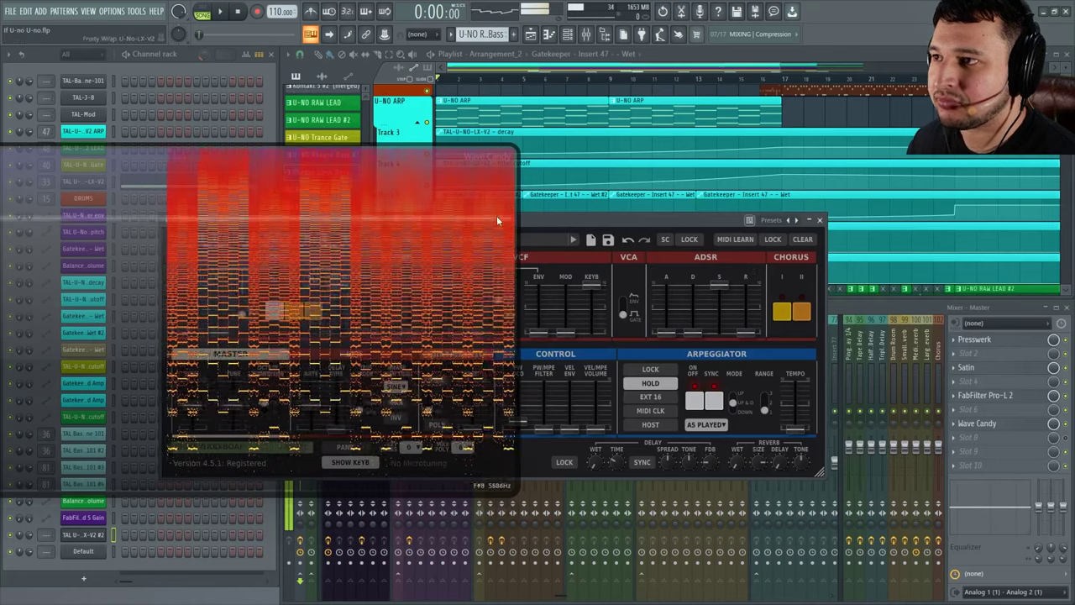
key(Escape)
Step: Shape the arpeggio with the VCA on ENV, minimum sustain and a raised decay, adjusting the channel volume in the detailed settings
click(179, 220)
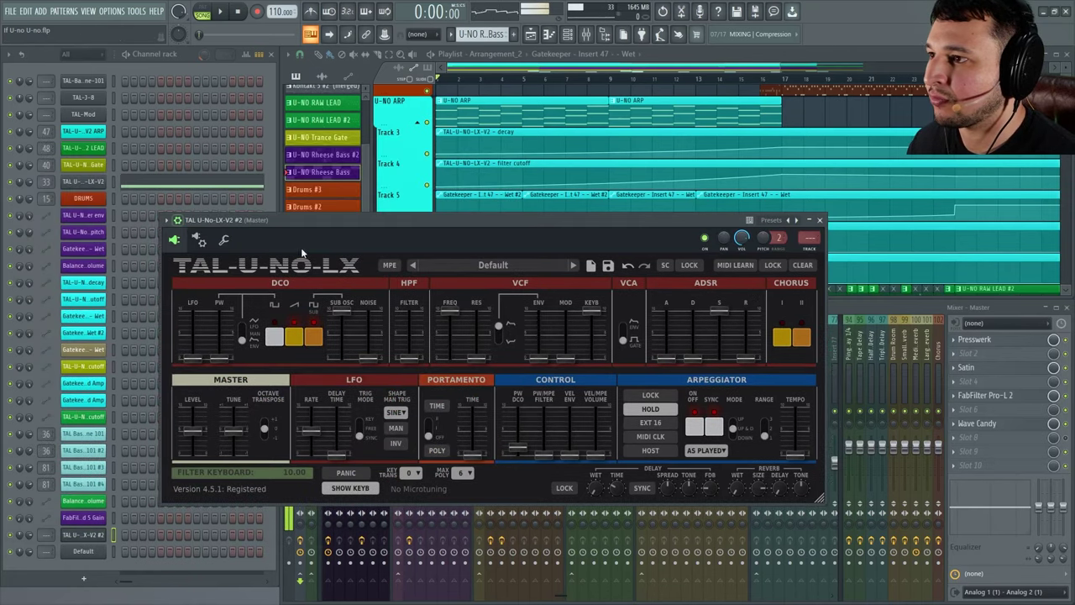
drag(741, 237, 741, 272)
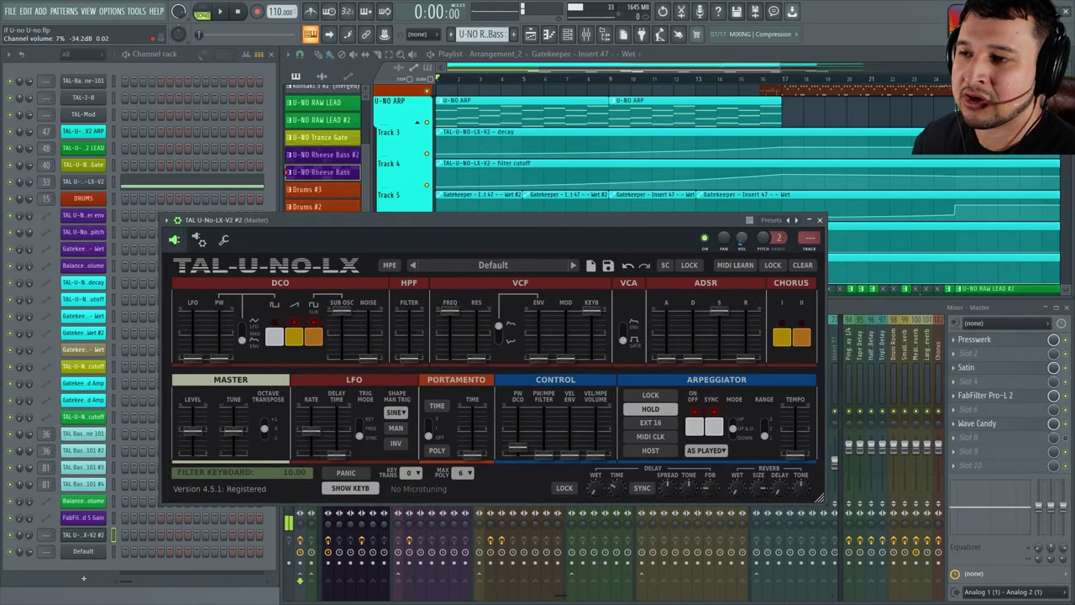
drag(717, 311, 697, 341)
drag(740, 237, 741, 227)
drag(623, 337, 623, 316)
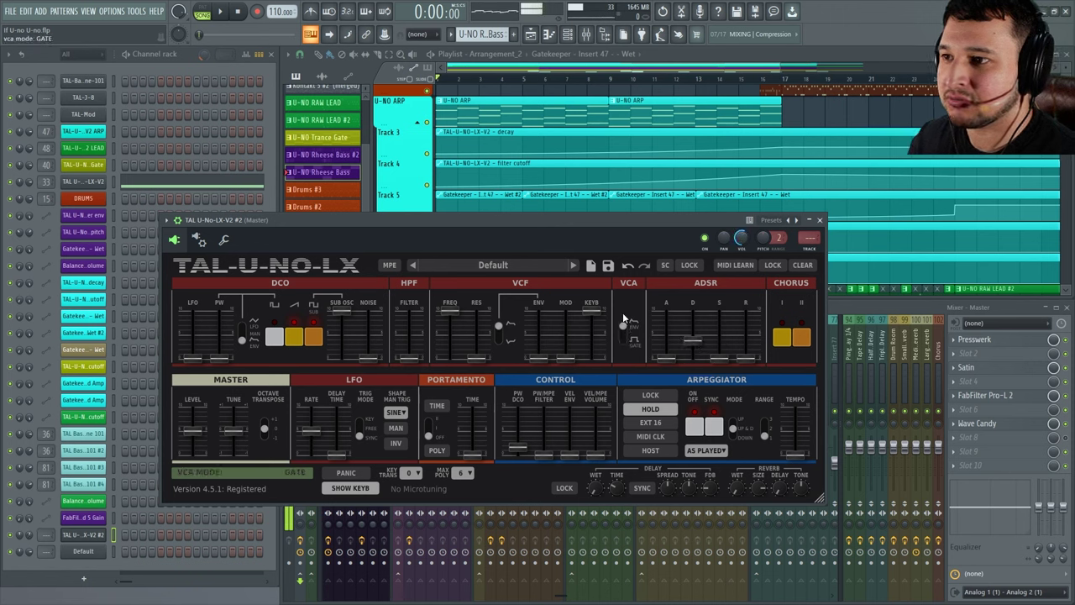
Step: Set the envelope decay to about 2.34 and raise the release, resetting the channel volume to 78%
drag(693, 340, 696, 348)
drag(741, 238, 740, 236)
click(627, 329)
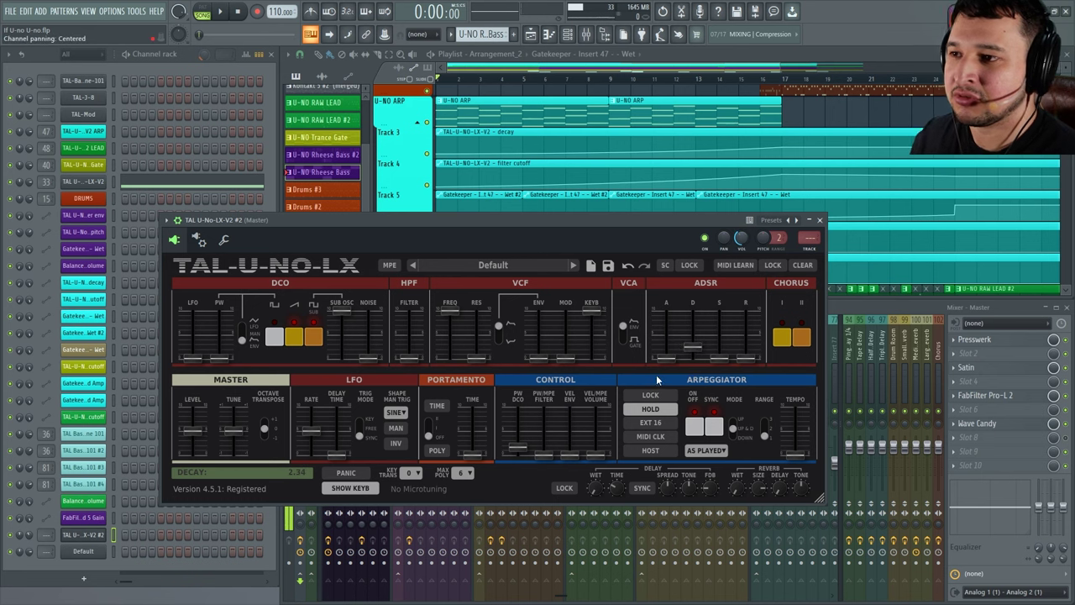
right_click(742, 238)
click(750, 263)
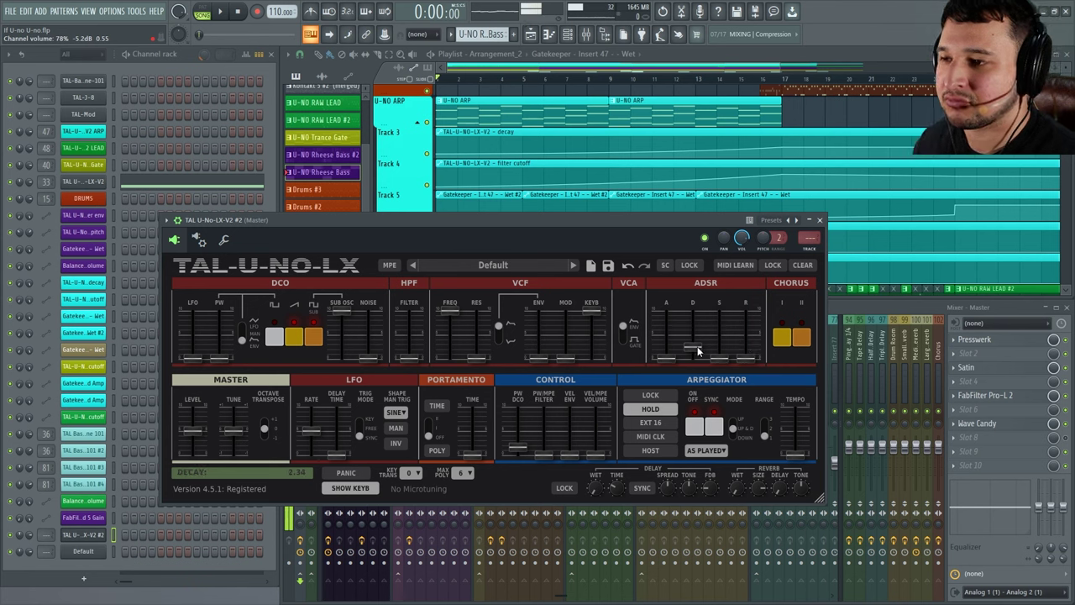
drag(745, 360, 712, 357)
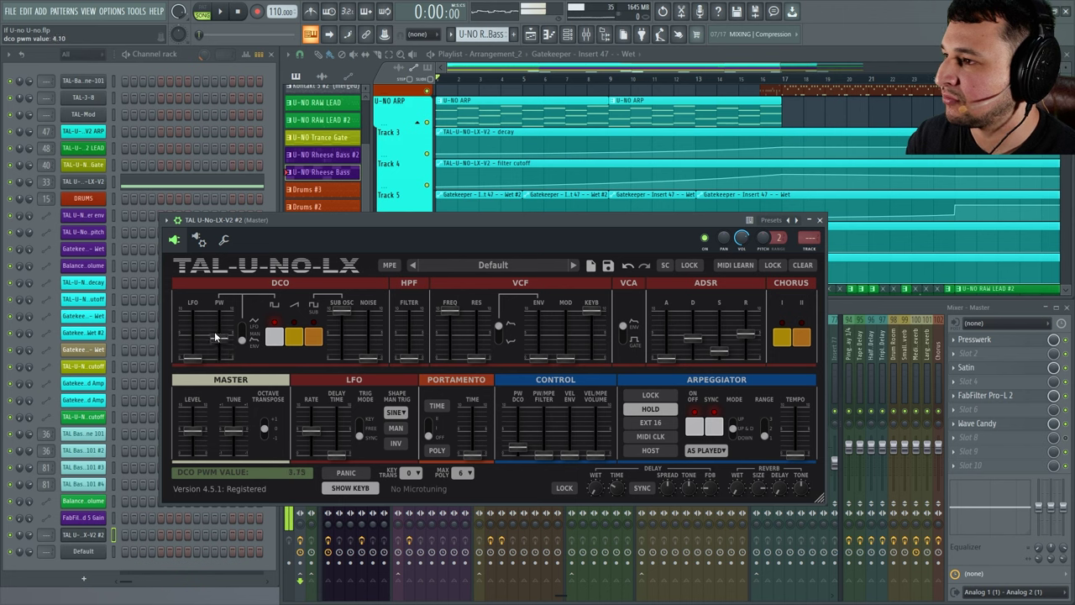
Step: Set the DCO pulse width to 0 and switch the waveform from pulse to saw, at a reduced channel volume
mouse_move(214, 331)
mouse_down()
mouse_move(211, 311)
mouse_move(223, 347)
mouse_up()
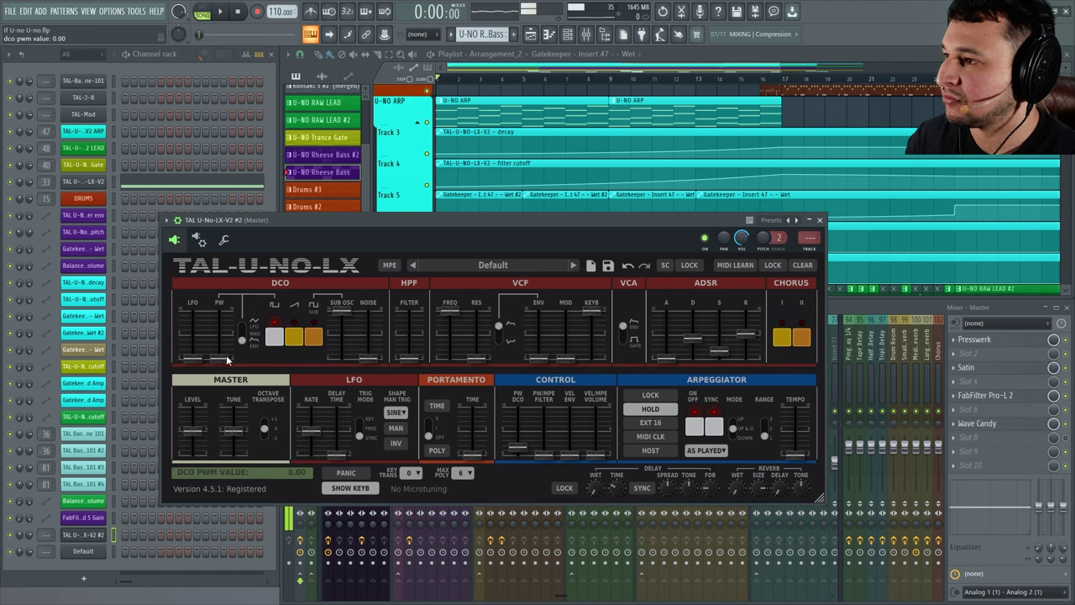
drag(741, 237, 741, 256)
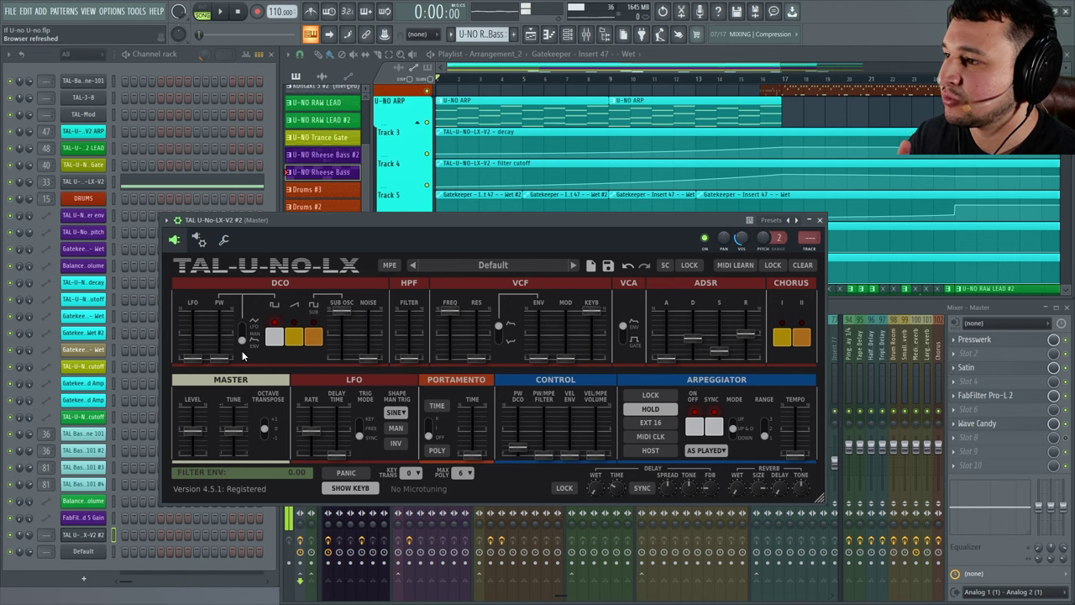
click(275, 338)
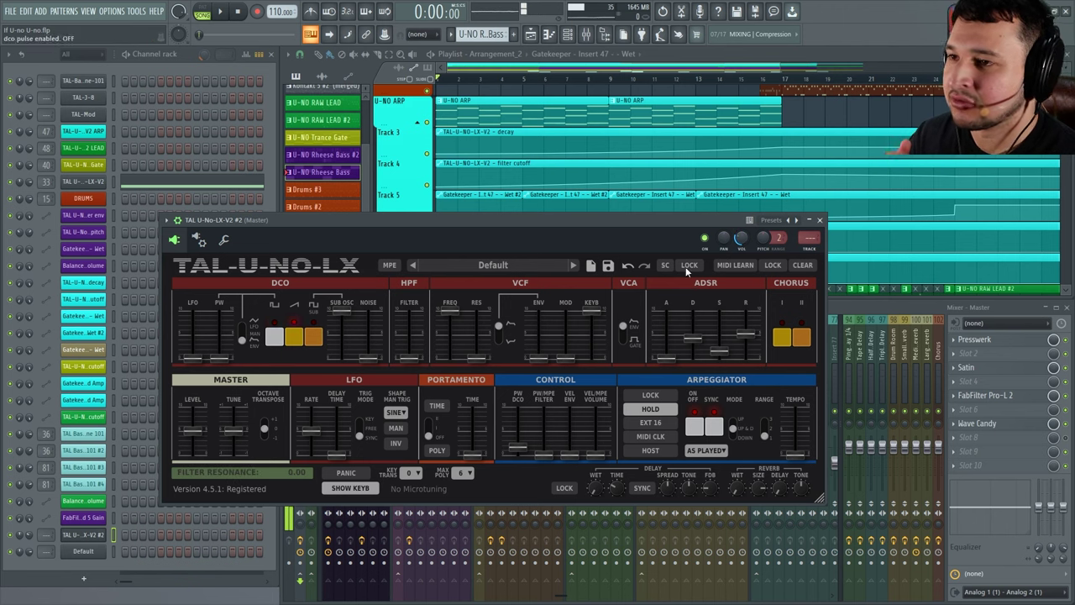
Step: Replace the DCO saw with the sub oscillator and set the channel volume to 78%
drag(741, 238, 740, 223)
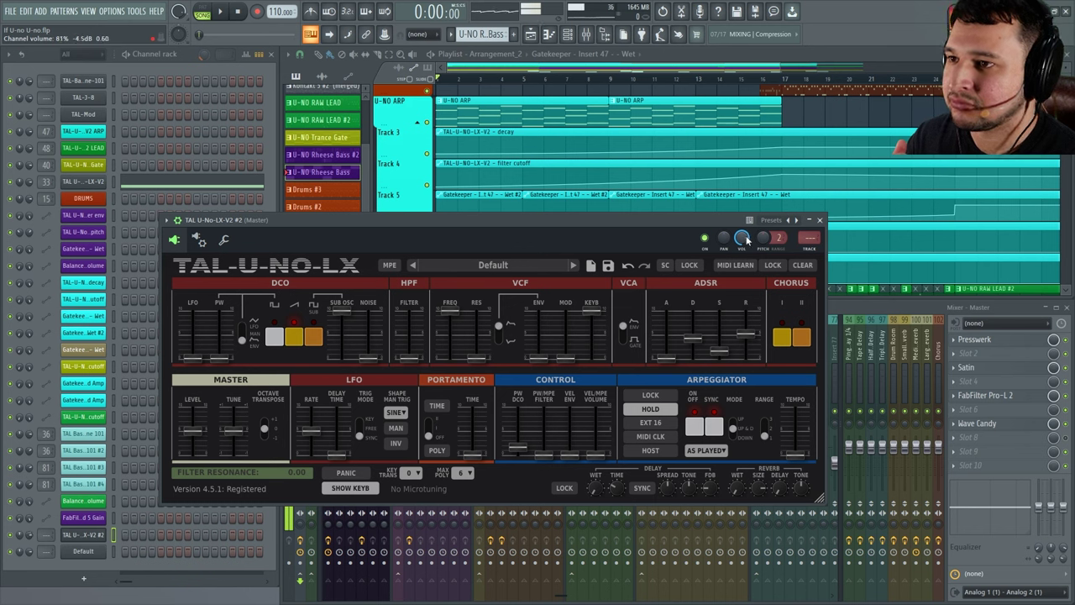
drag(747, 240, 747, 246)
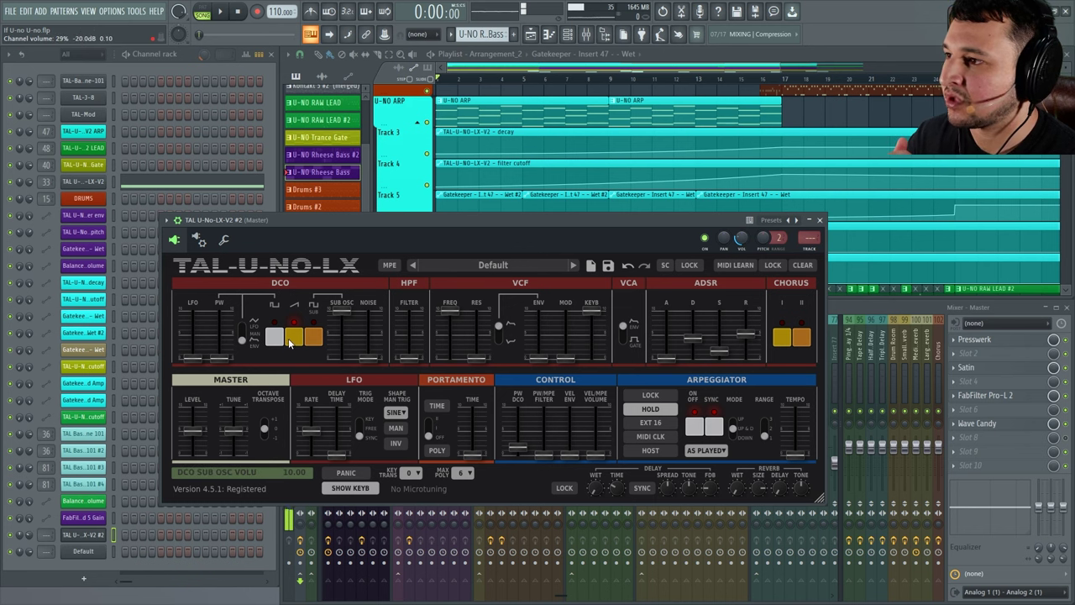
click(293, 337)
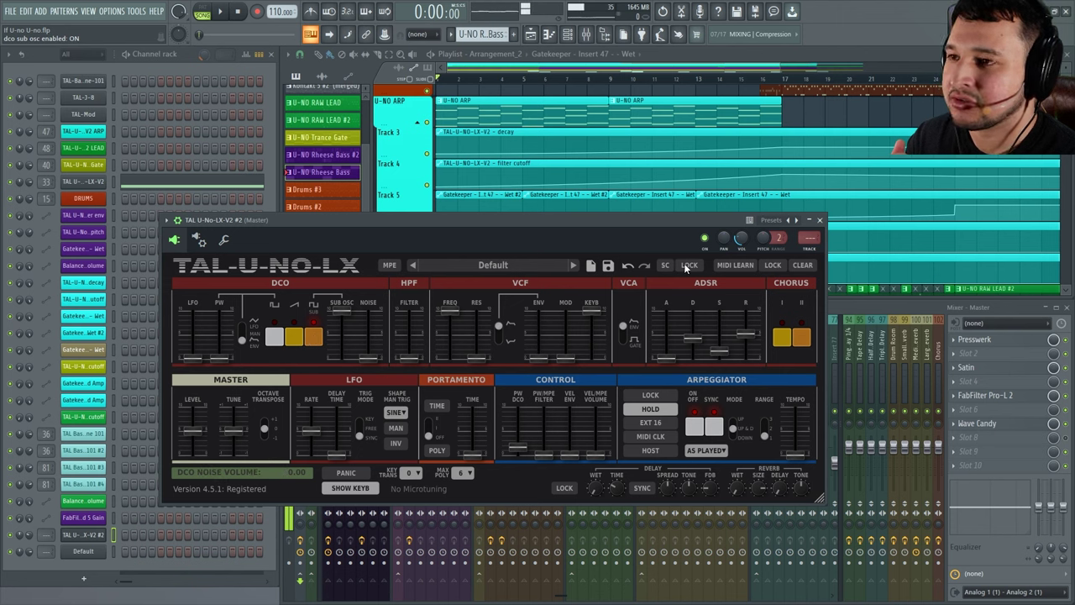
drag(742, 238, 752, 253)
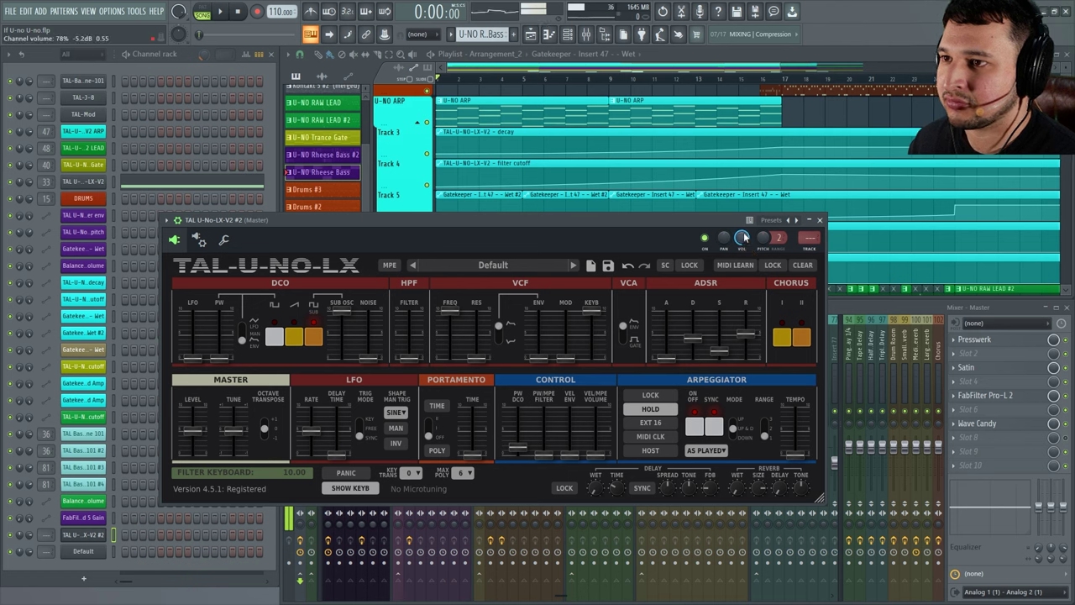
Step: Add the saw and pulse waveforms to the sub oscillator, sweeping the pulse width up to 9.96 and back to minimum
click(293, 339)
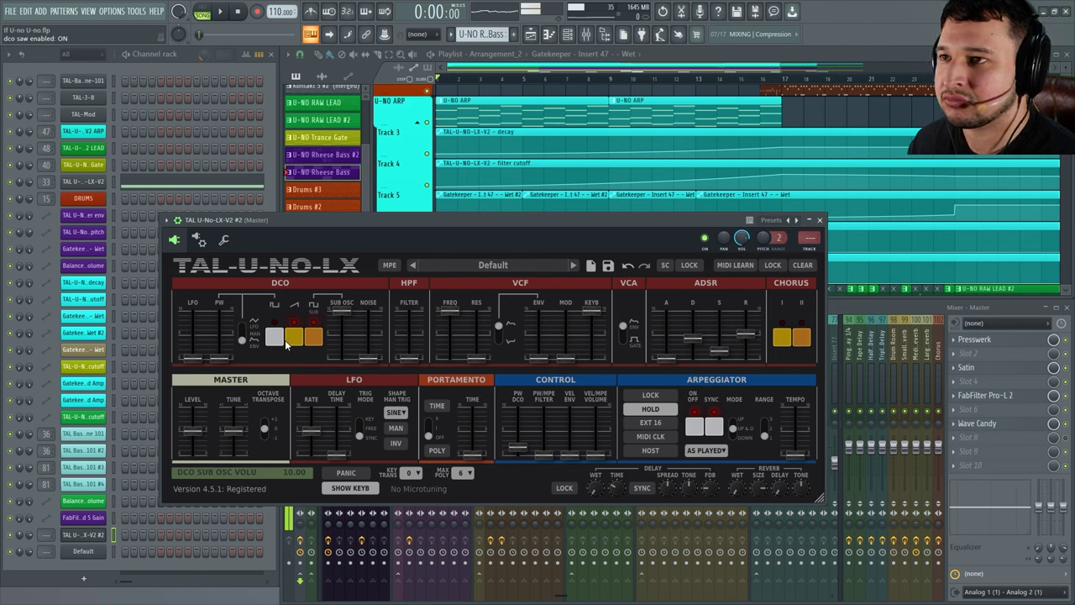
click(276, 338)
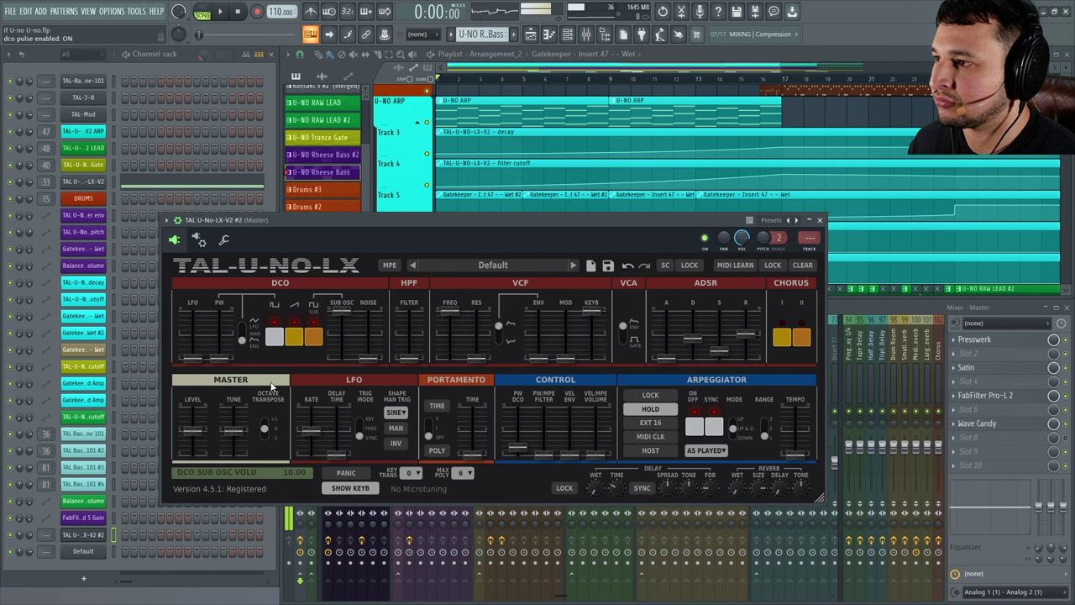
drag(222, 359, 215, 347)
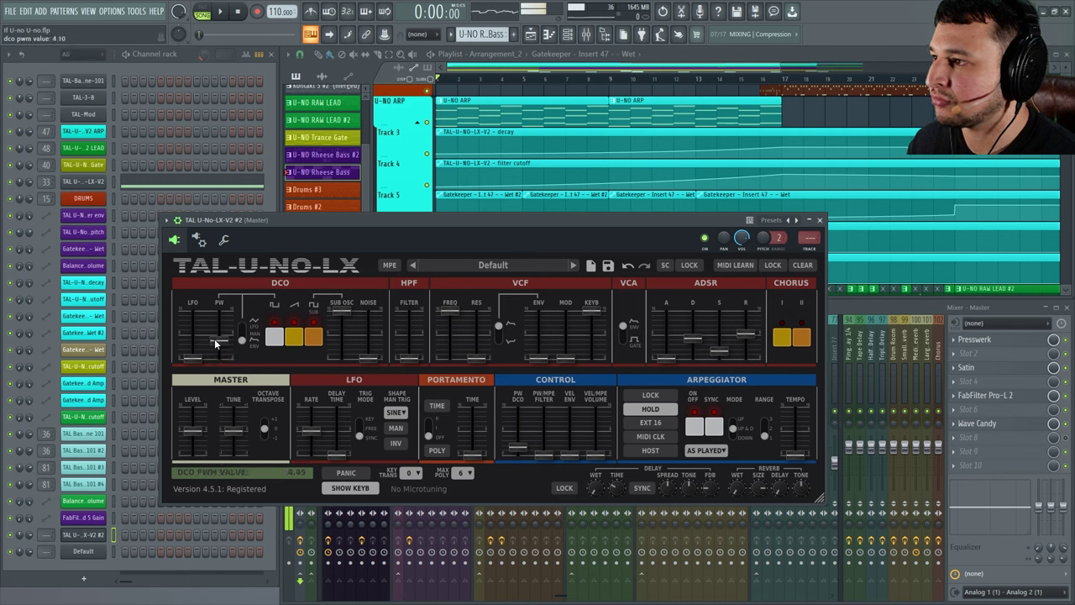
drag(215, 344, 217, 361)
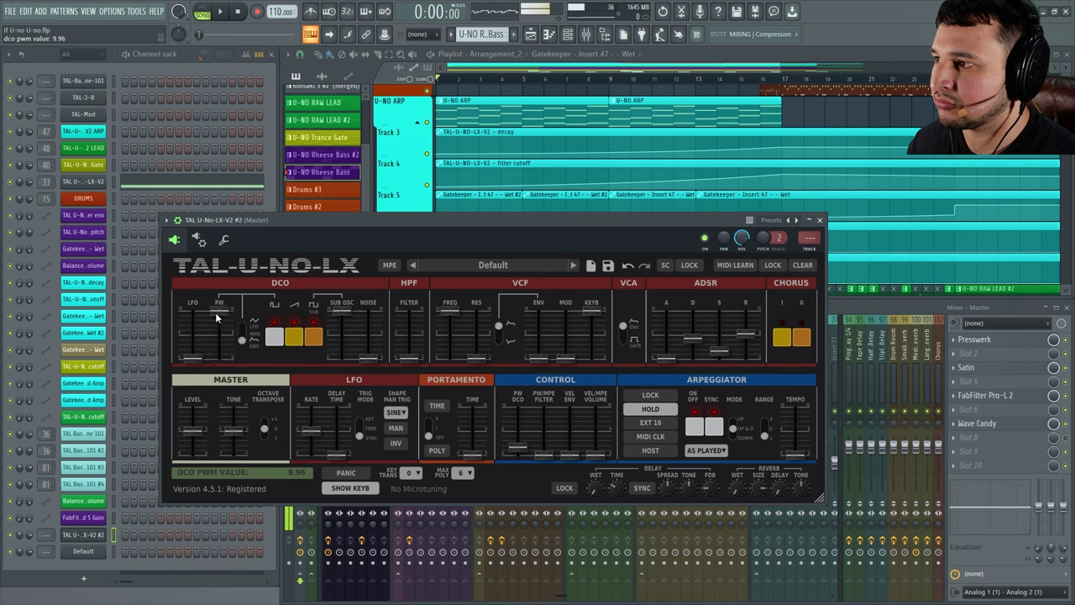
drag(223, 344, 222, 356)
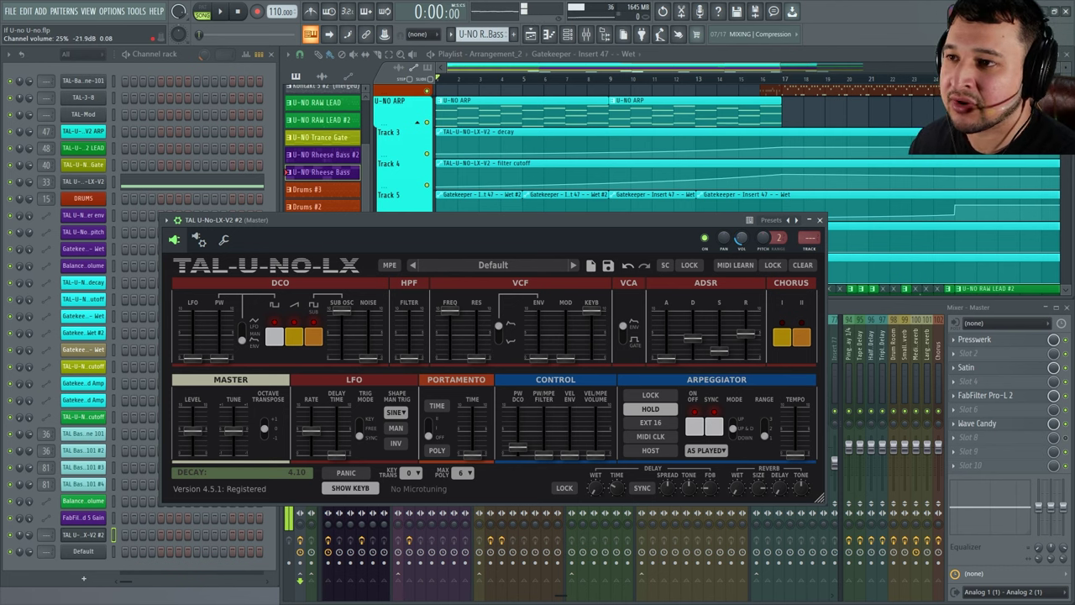
Step: Set the VCF cutoff to 4.26, envelope amount to 3.16 and resonance to 2.58, and raise the high-pass filter
drag(740, 238, 740, 228)
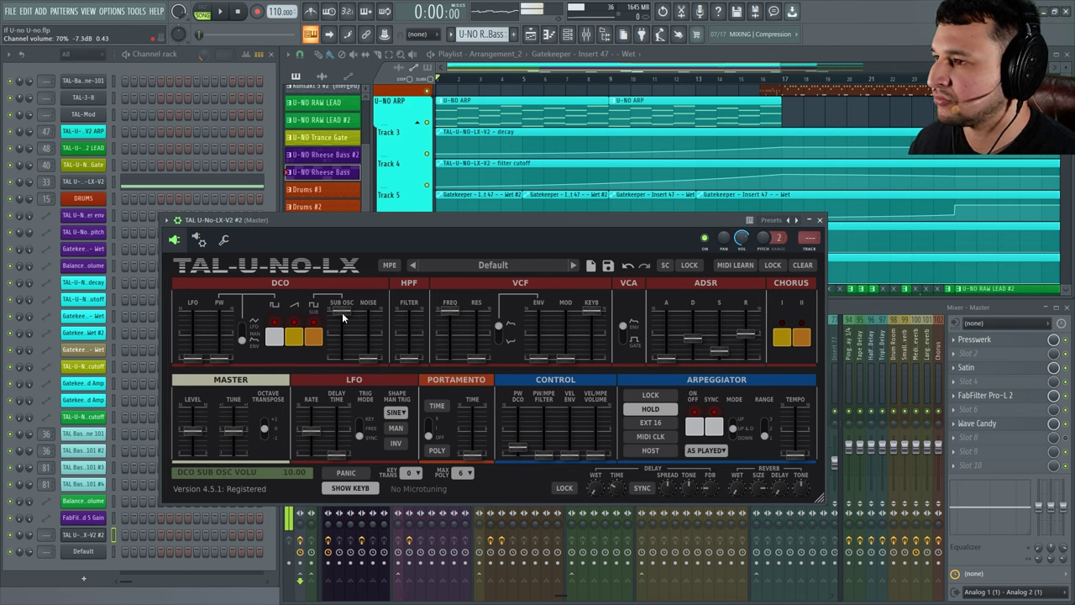
drag(451, 311, 465, 341)
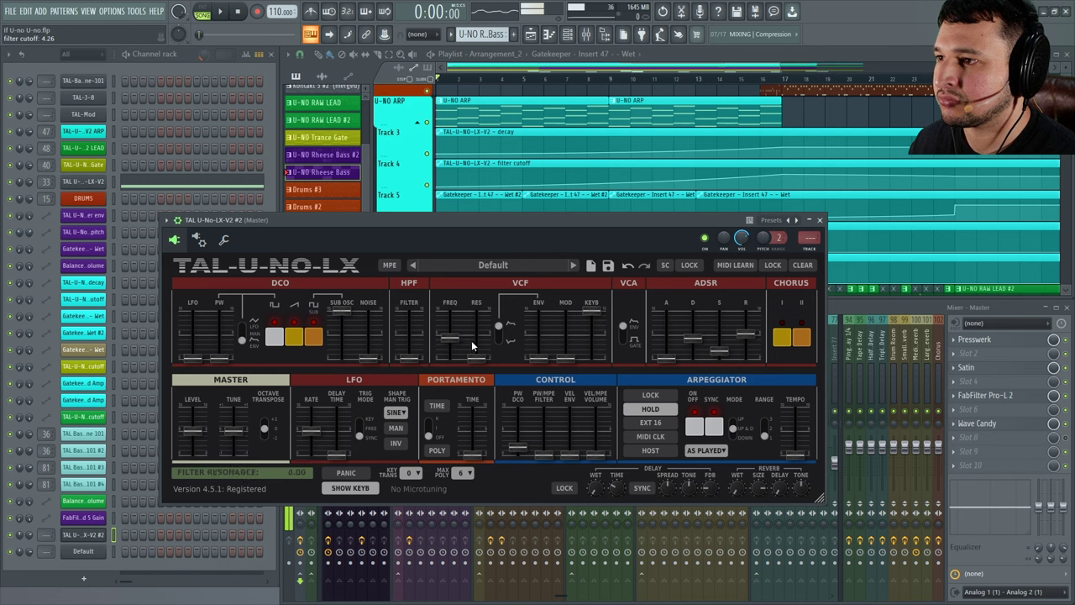
drag(540, 359, 535, 344)
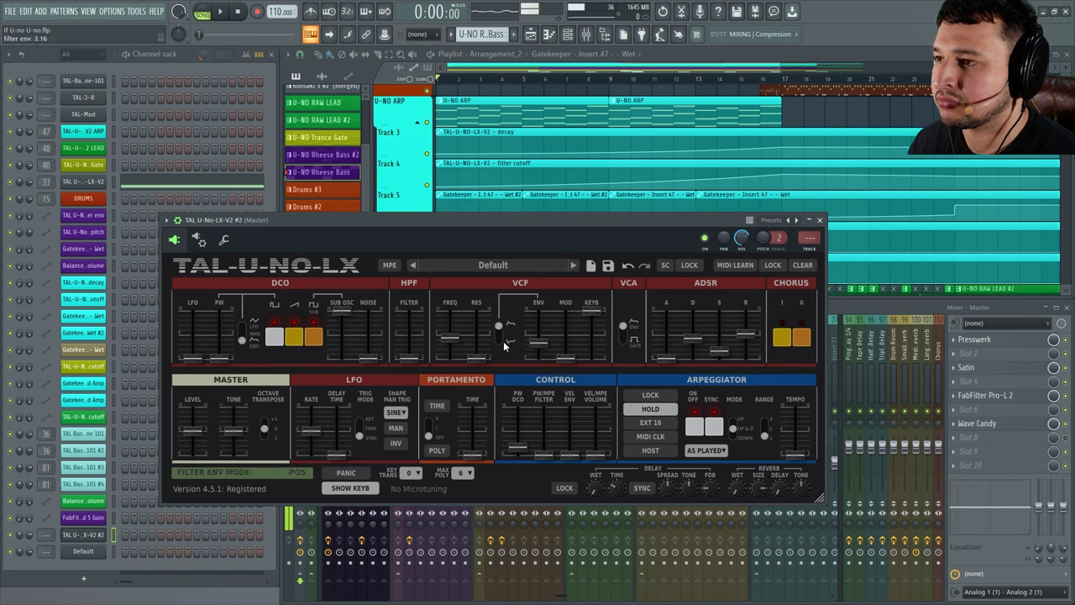
drag(469, 359, 467, 352)
drag(401, 360, 393, 330)
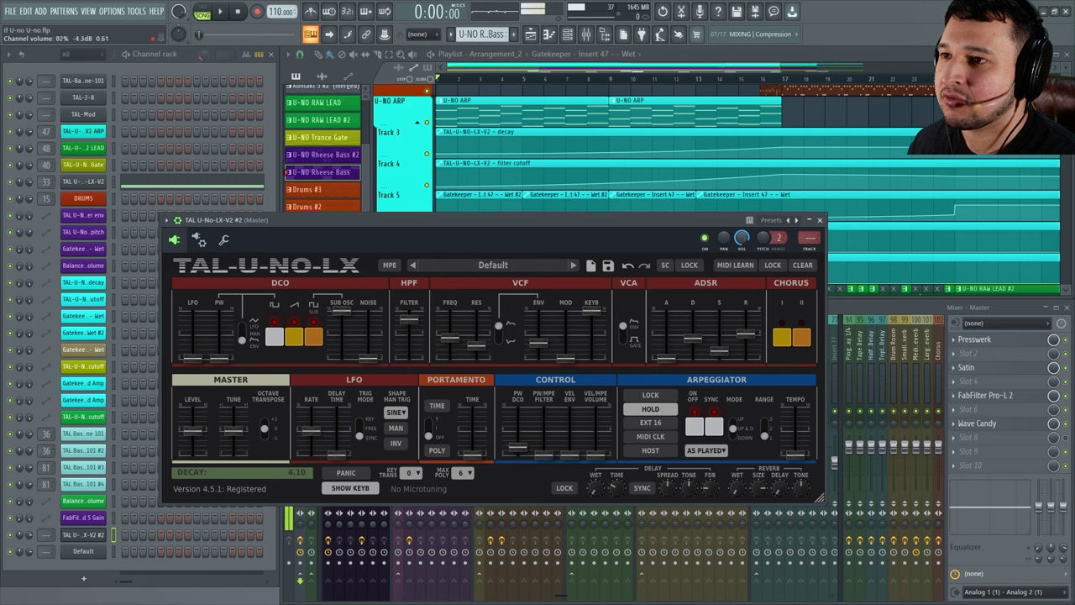
Step: Switch the filter envelope mode to NEG, lower the high-pass filter to 1.05 and reduce the filter envelope amount
click(503, 327)
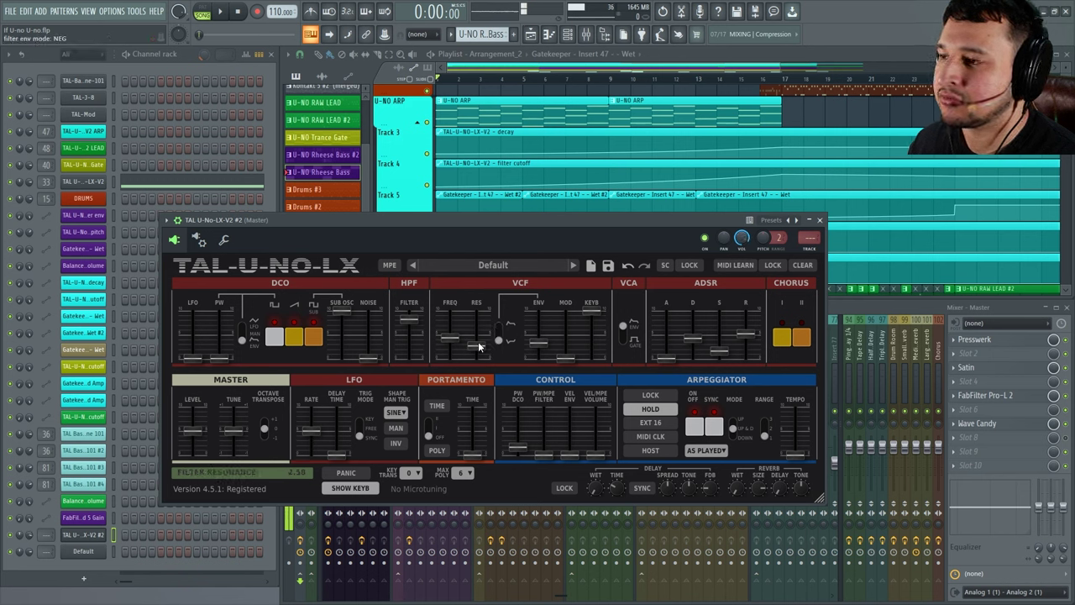
drag(409, 320, 413, 355)
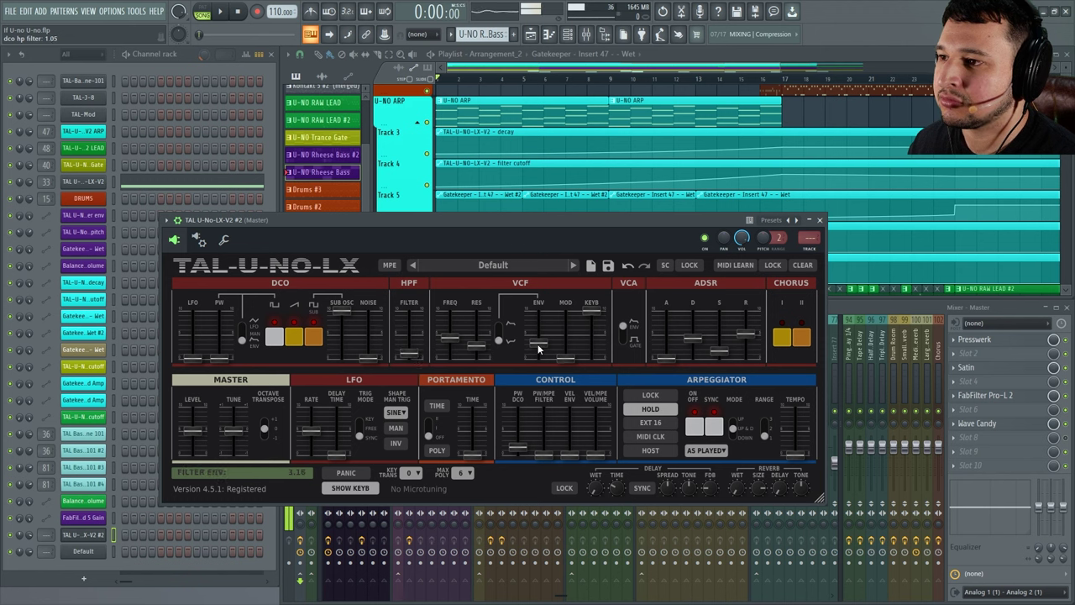
mouse_move(538, 351)
mouse_down()
mouse_move(538, 340)
mouse_move(539, 357)
mouse_up()
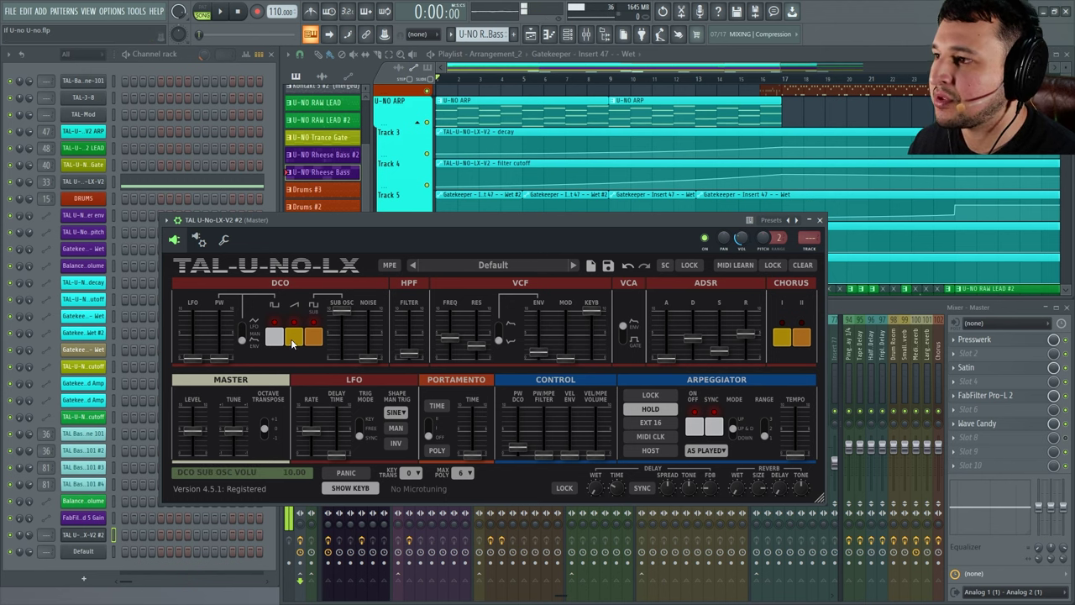
Step: Leave only the DCO pulse waveform on at 78% channel volume, trying a pulse width of 5.86 before lowering it
drag(221, 360, 217, 331)
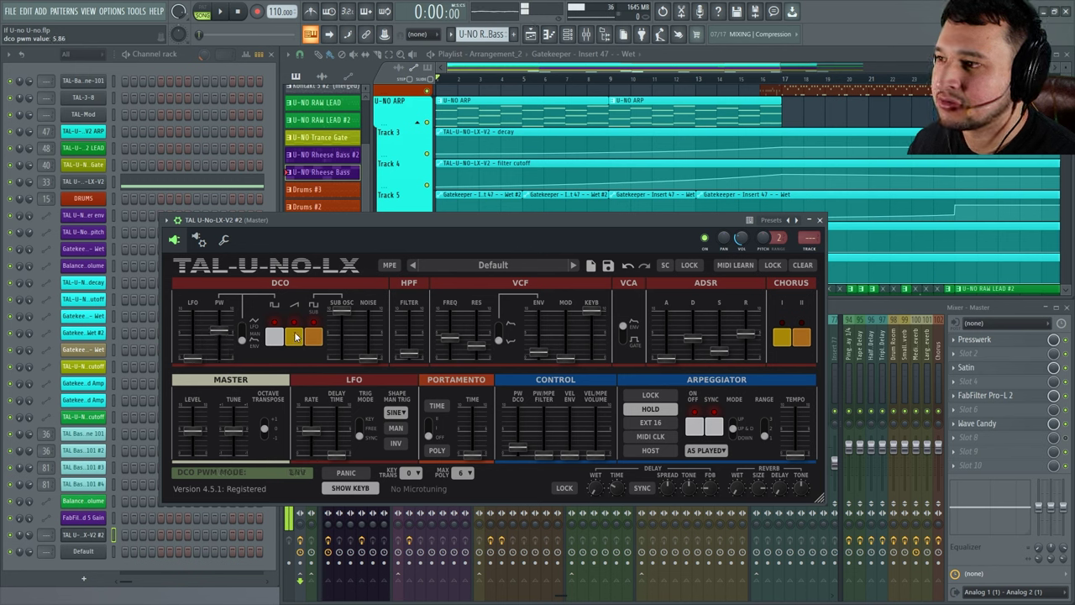
click(313, 337)
drag(746, 244, 746, 220)
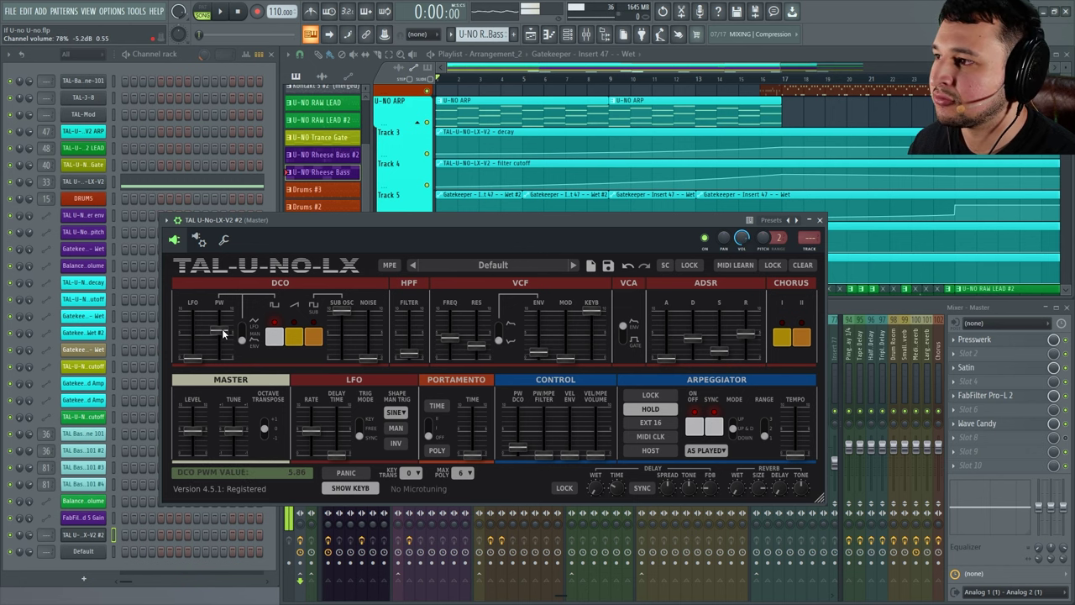
drag(217, 320, 223, 349)
Step: Set the envelope decay to 3.87 and raise the sustain, keeping the filter envelope amount minimal and resetting the channel volume
mouse_move(545, 354)
mouse_down()
mouse_move(540, 345)
mouse_move(544, 360)
mouse_up()
mouse_move(692, 338)
mouse_down()
mouse_move(692, 347)
mouse_move(710, 332)
mouse_move(695, 349)
mouse_move(704, 338)
mouse_up()
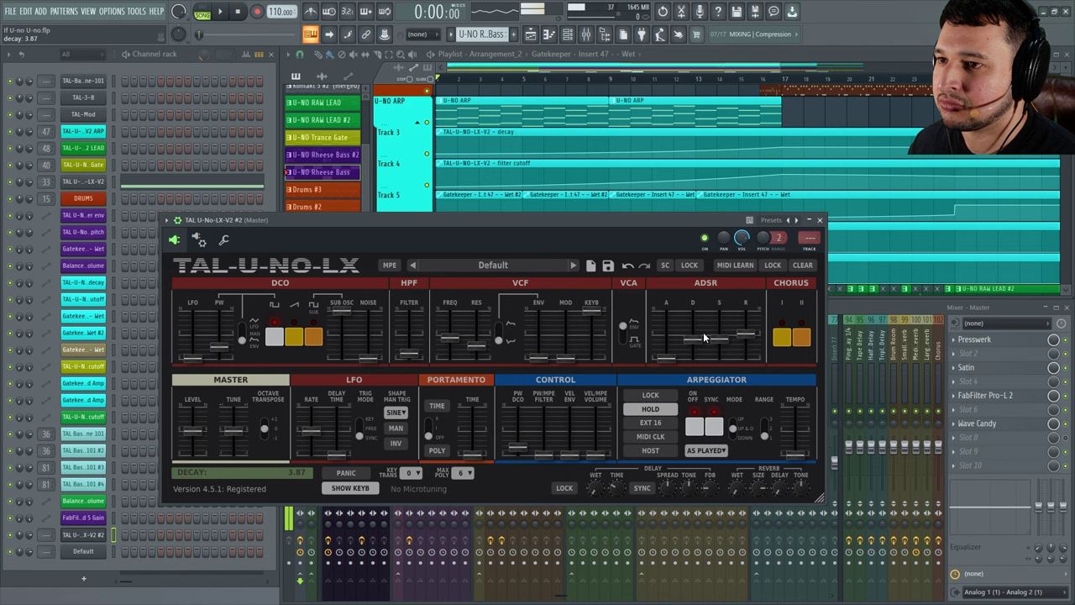
right_click(744, 244)
click(746, 247)
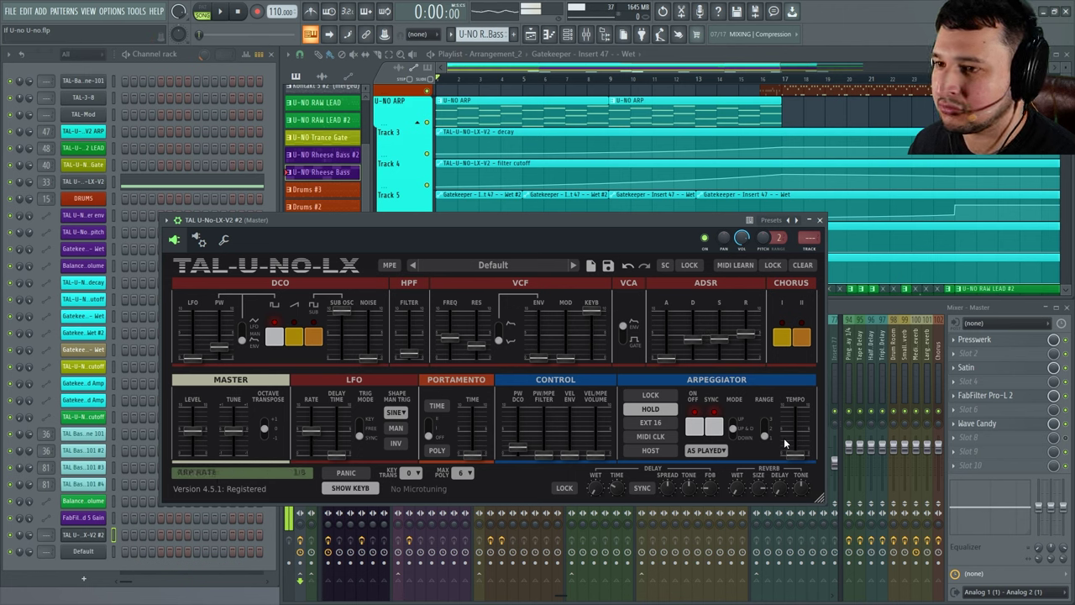
Step: Raise the master level and set the envelope attack to 1.41, resetting the channel volume to 78%
drag(192, 432, 192, 427)
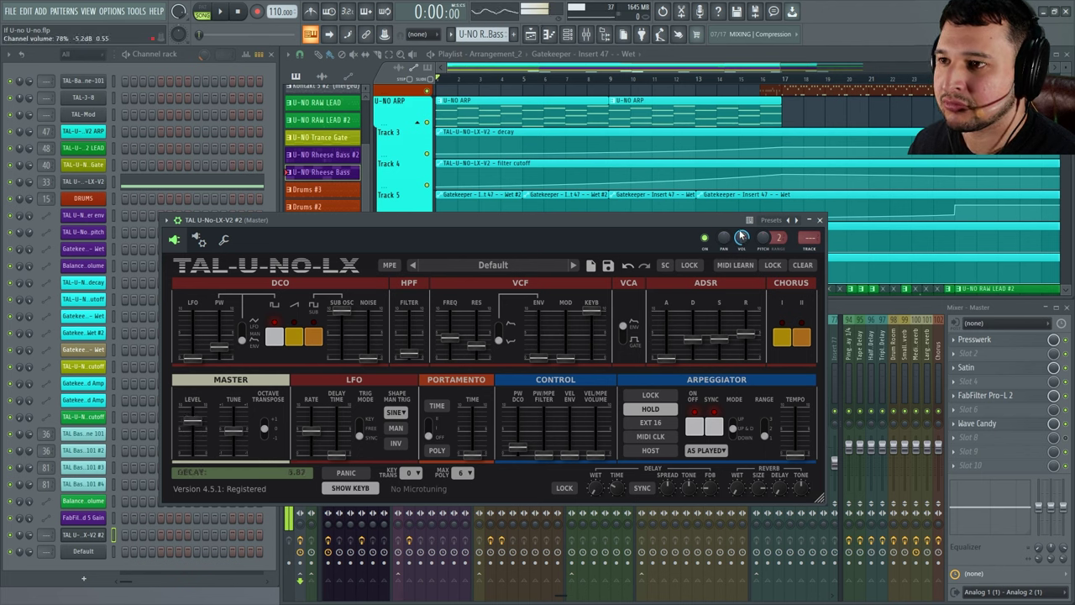
drag(741, 236, 741, 289)
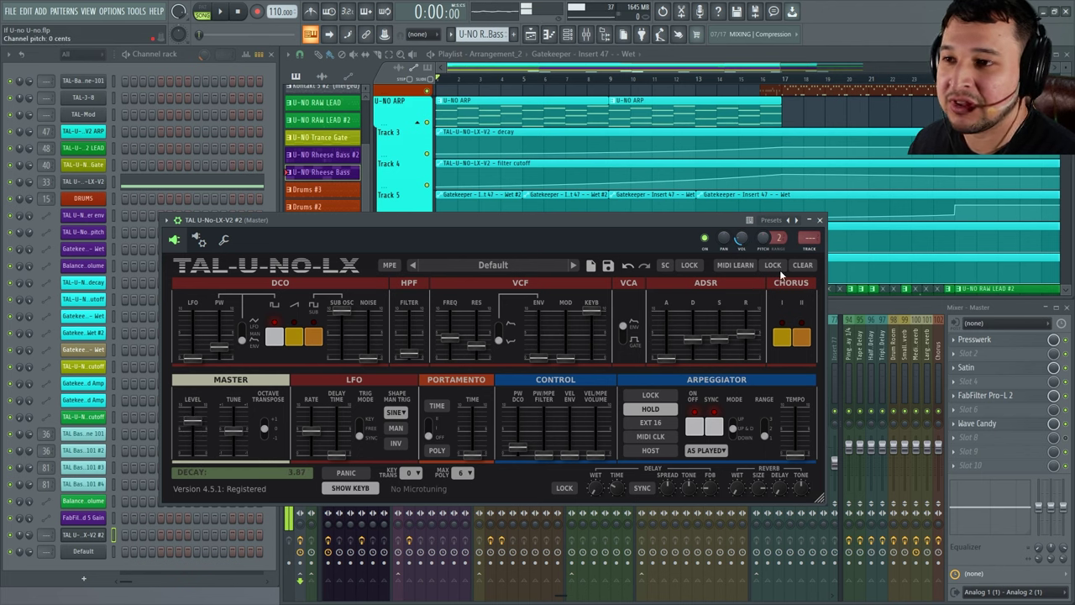
right_click(743, 239)
click(746, 244)
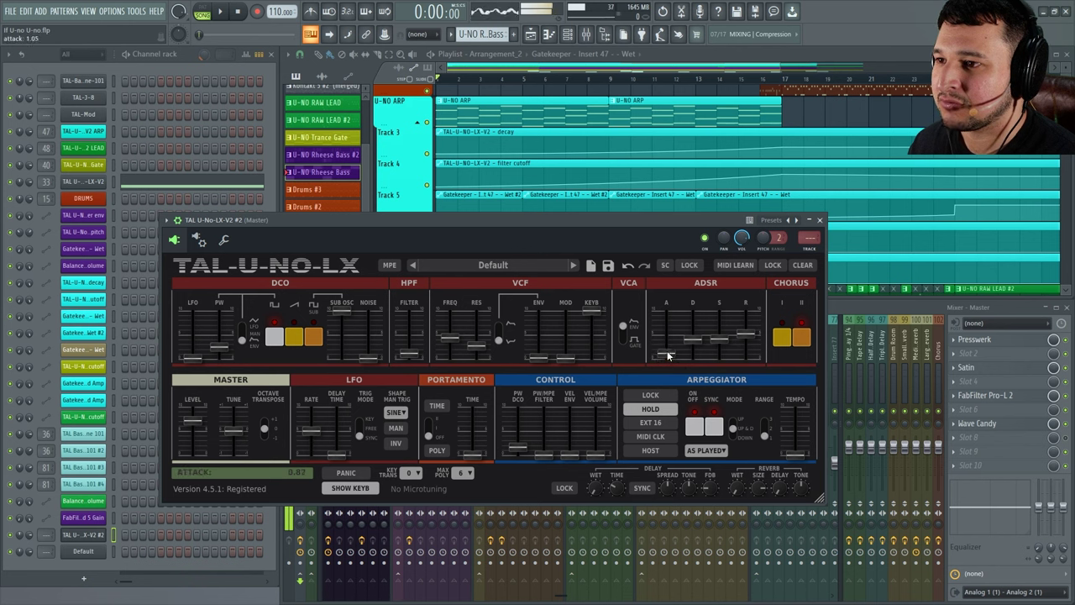
mouse_move(667, 357)
mouse_down()
mouse_move(666, 342)
mouse_move(656, 359)
mouse_up()
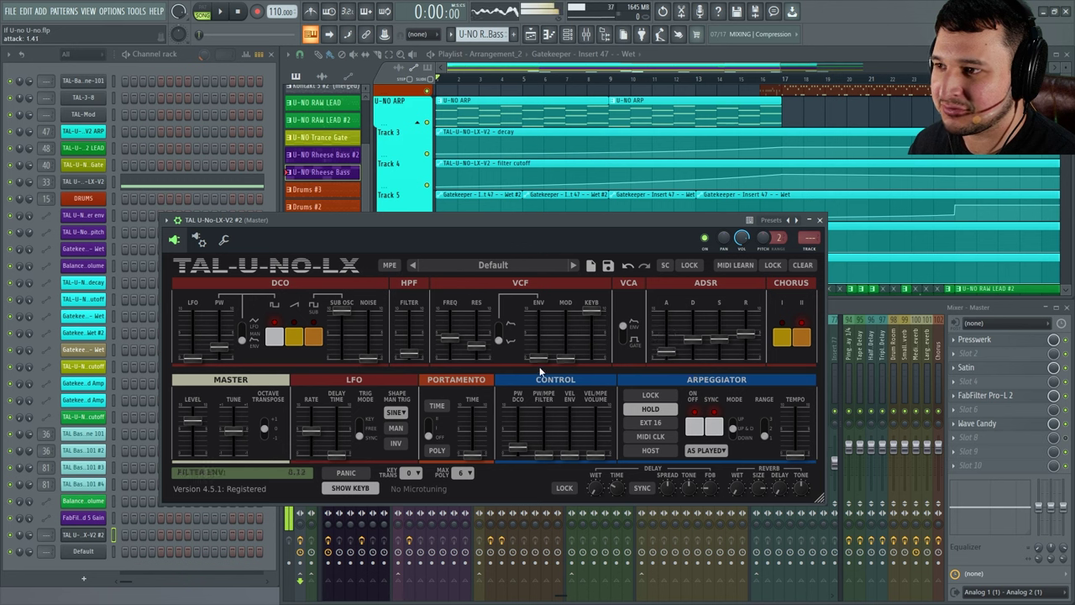
Step: Modulate the filter with the synced LFO at a 1/4 rate and a modulation amount of 3.75
mouse_move(540, 358)
mouse_down()
mouse_move(537, 344)
mouse_move(536, 358)
mouse_up()
mouse_move(565, 360)
mouse_down()
mouse_move(557, 336)
mouse_move(572, 344)
mouse_up()
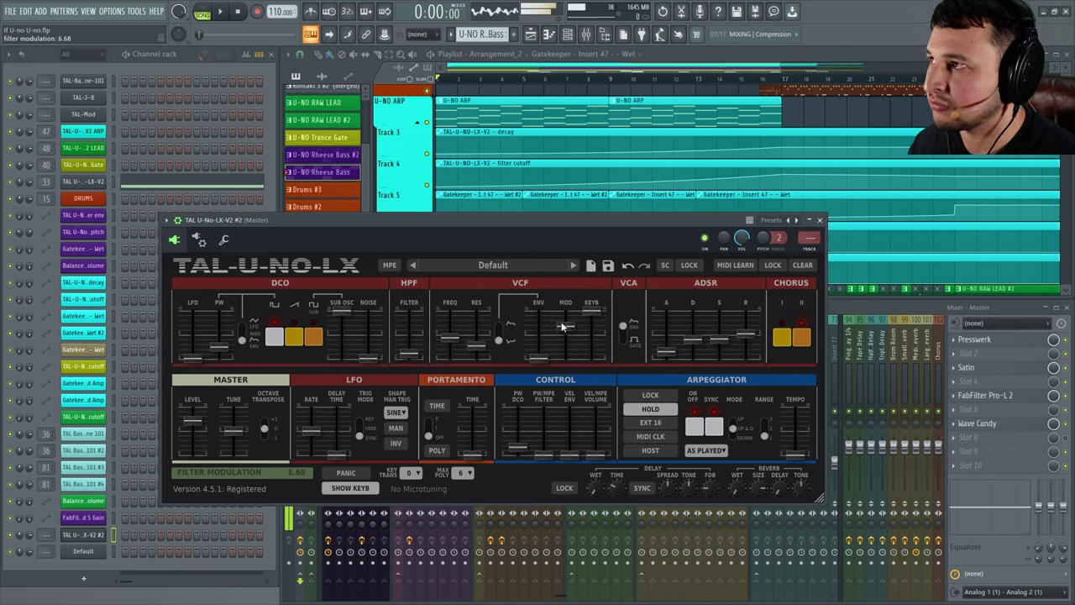
click(358, 437)
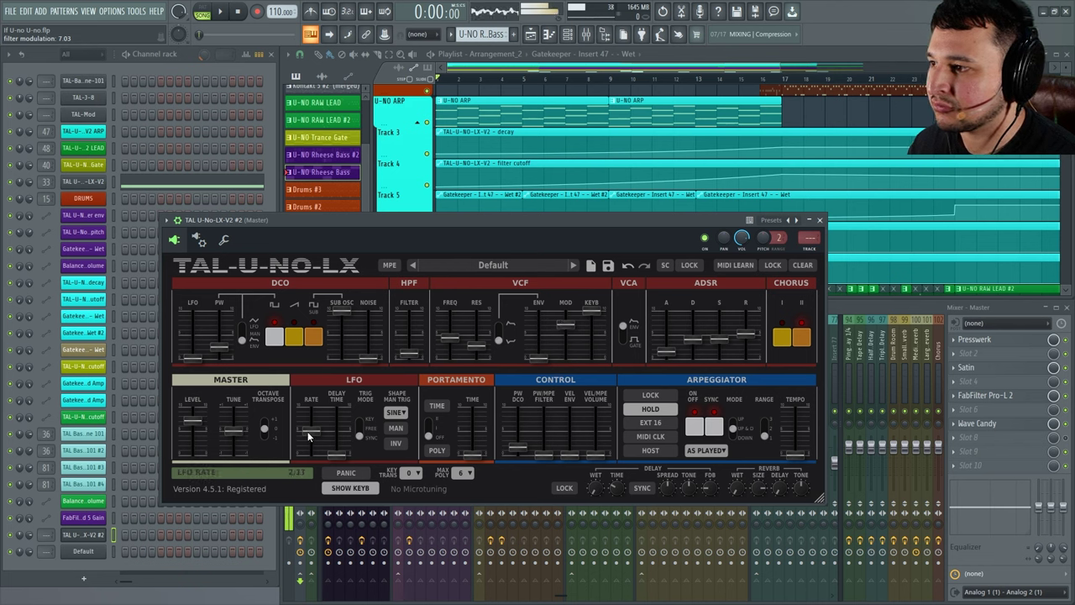
drag(309, 436, 310, 402)
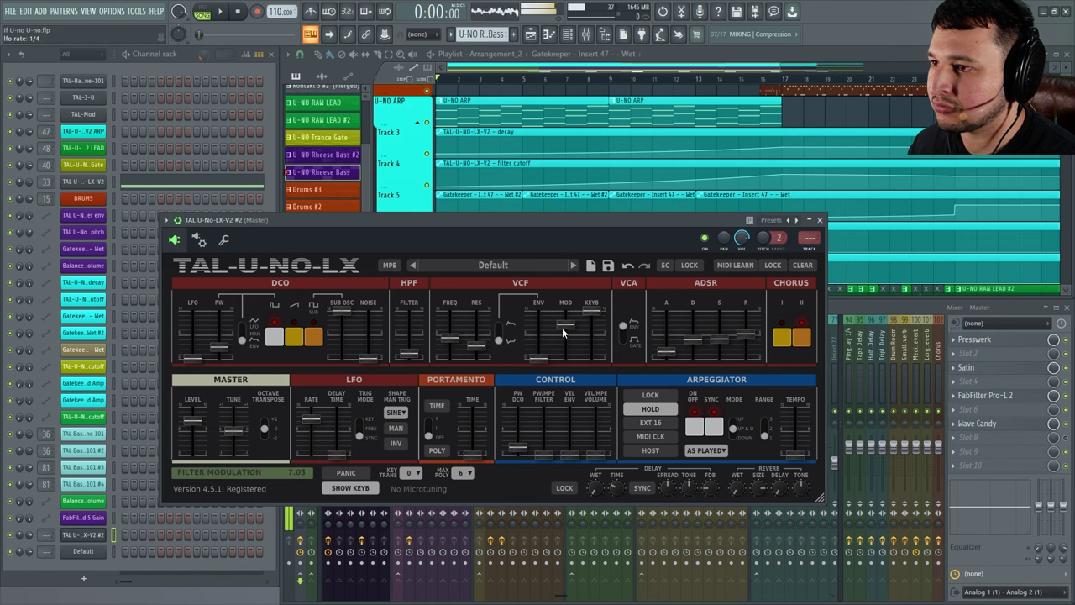
drag(562, 328, 561, 325)
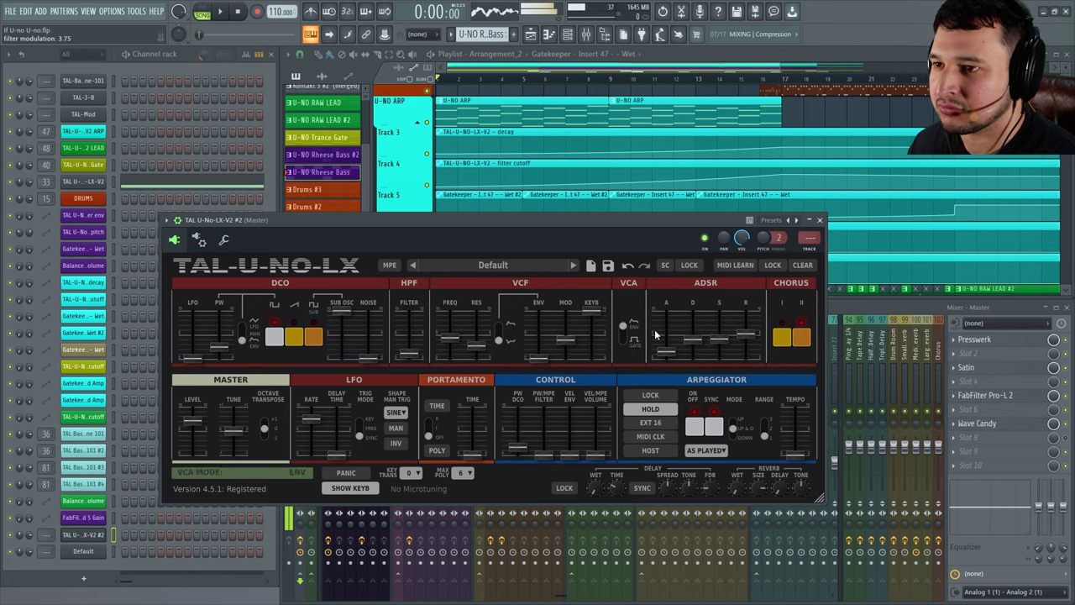
Step: Raise the reverb's wet level and reset the channel volume to 78%
drag(738, 489, 728, 433)
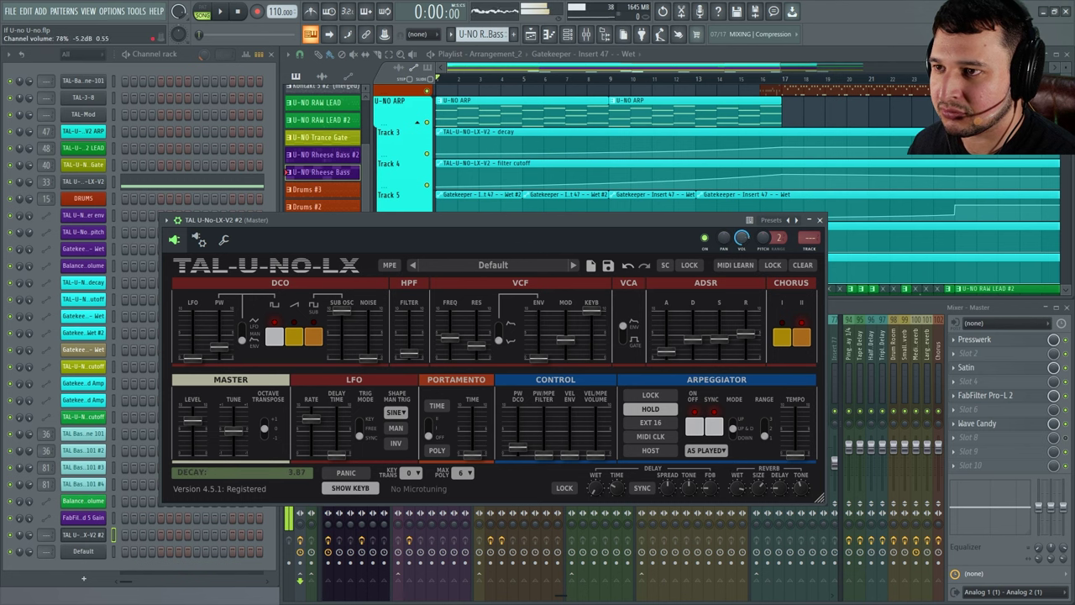
drag(741, 238, 742, 270)
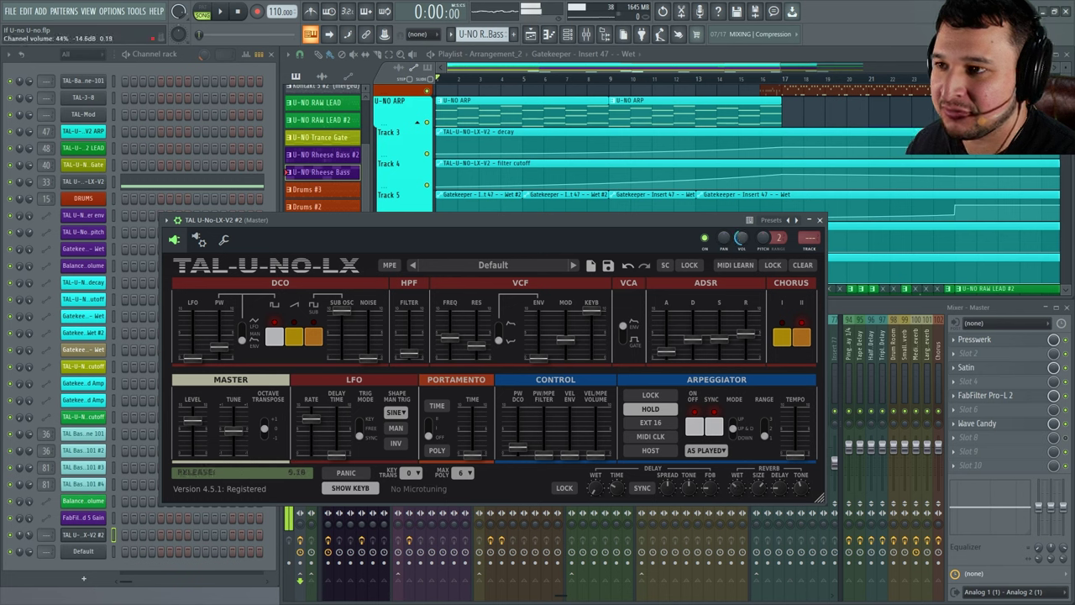
drag(740, 239, 741, 220)
right_click(744, 245)
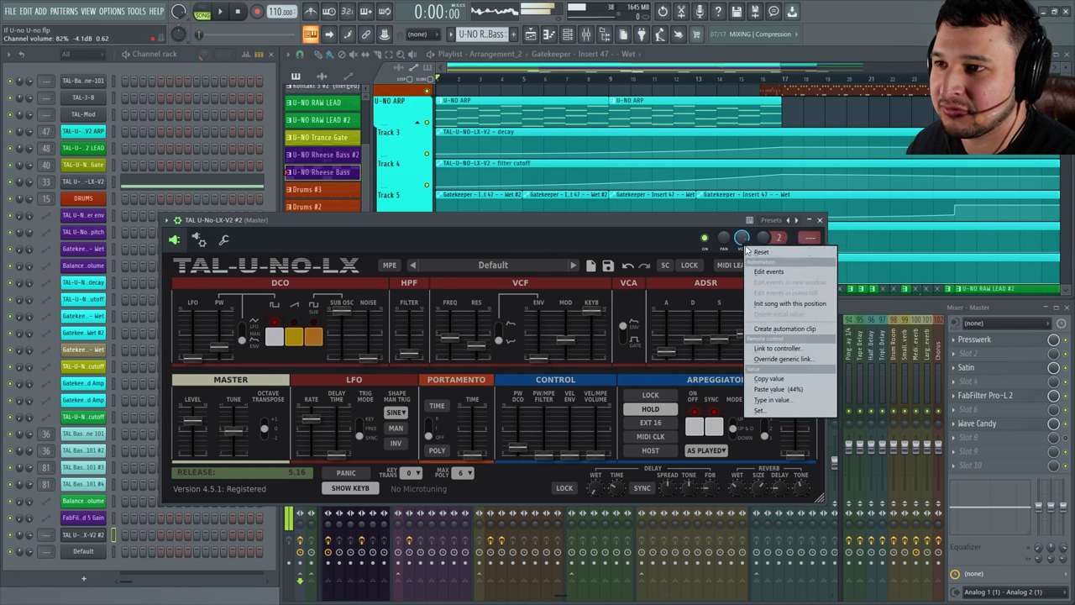
click(750, 248)
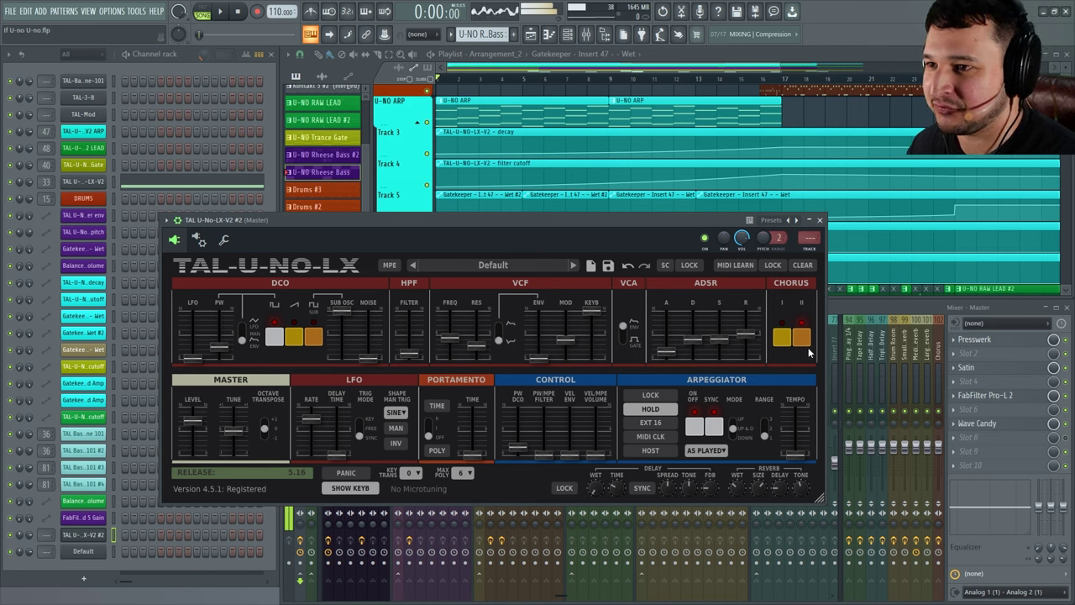
Step: Switch the filter envelope to positive with a raised amount and set the sustain to 1.76, lowering the channel volume to 33%
drag(694, 338, 697, 345)
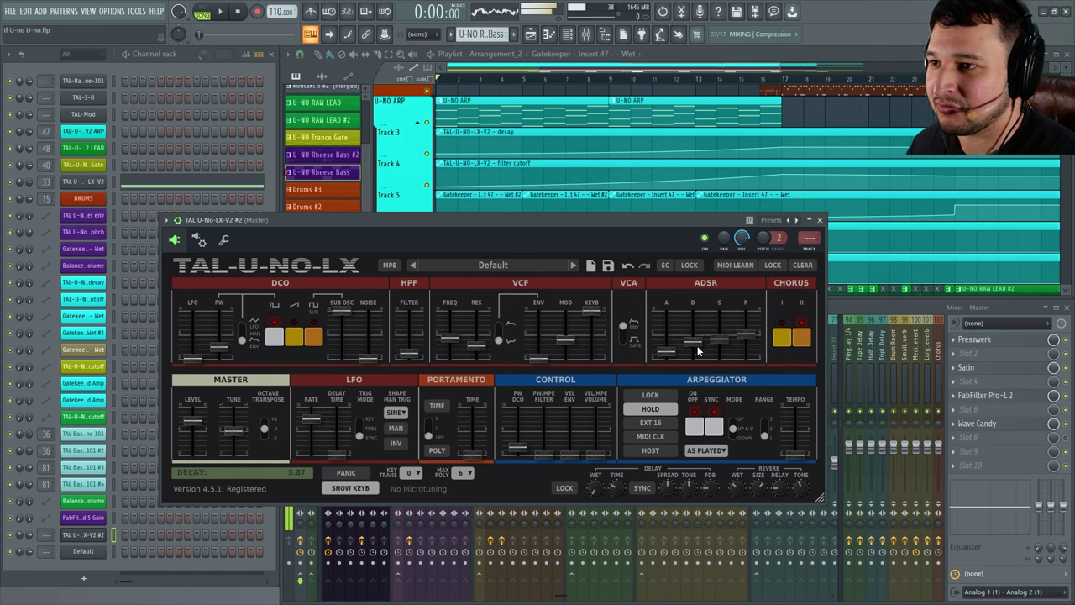
mouse_move(544, 351)
mouse_down()
mouse_move(539, 334)
mouse_move(539, 349)
mouse_up()
click(500, 336)
drag(687, 352, 718, 359)
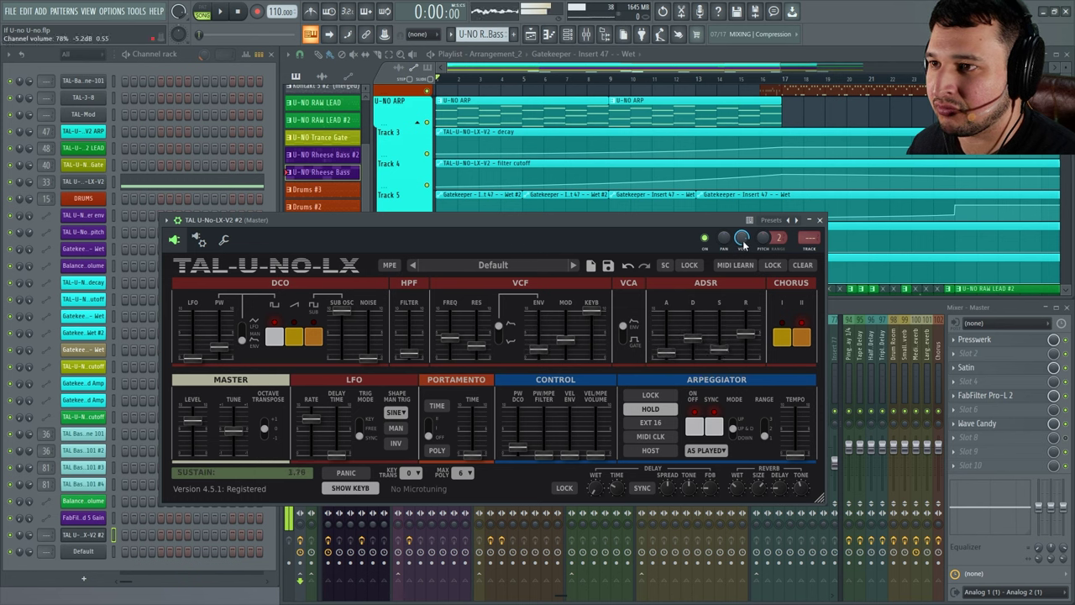
drag(741, 239, 742, 244)
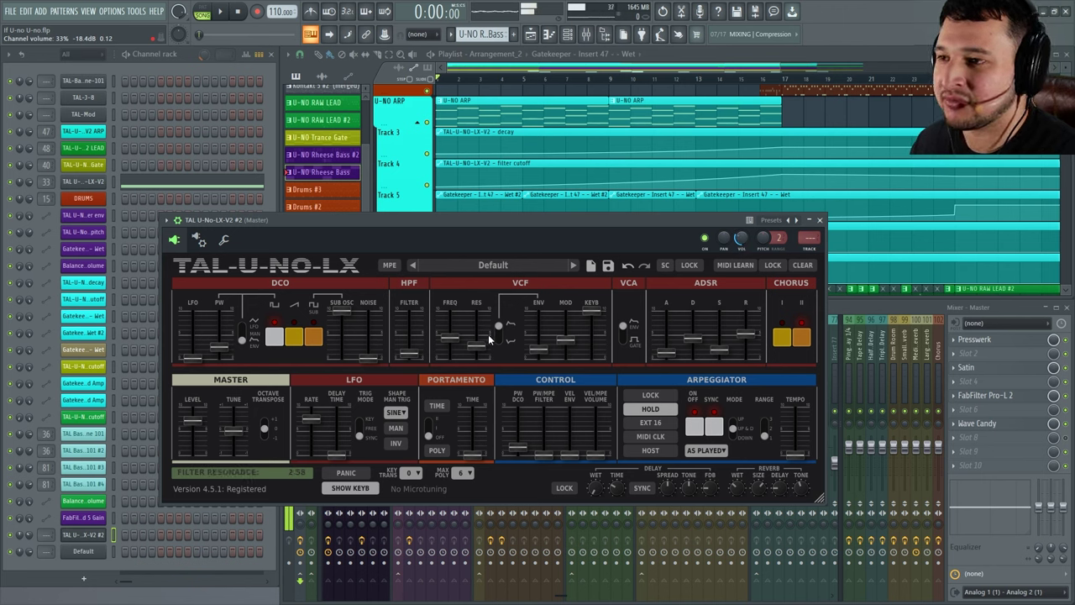
Step: Reset the channel volume to 78% and raise the filter envelope amount to 3.16
right_click(744, 237)
click(756, 243)
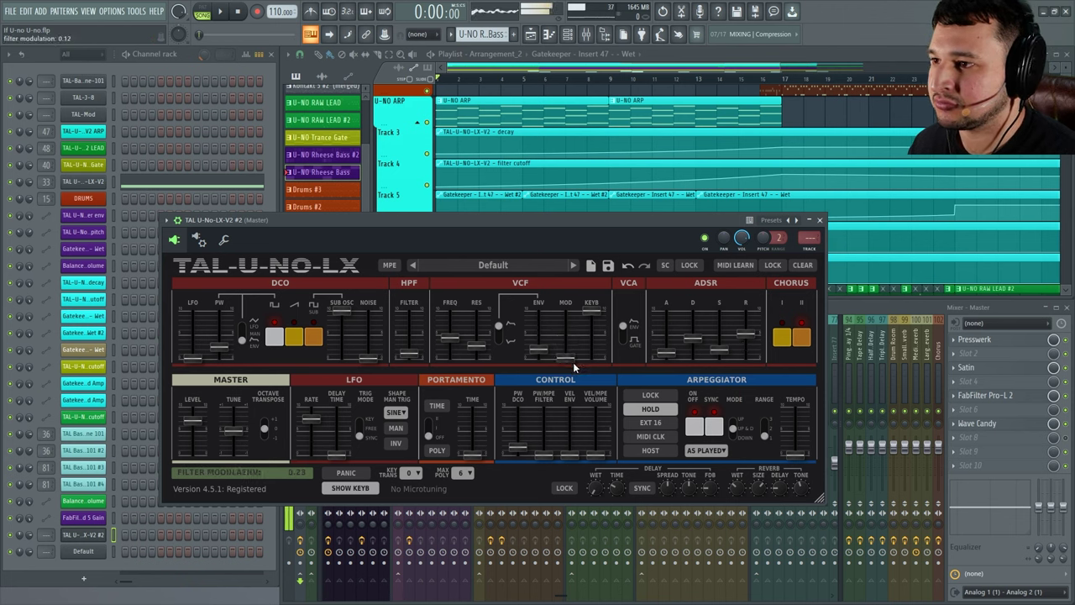
drag(538, 351, 534, 348)
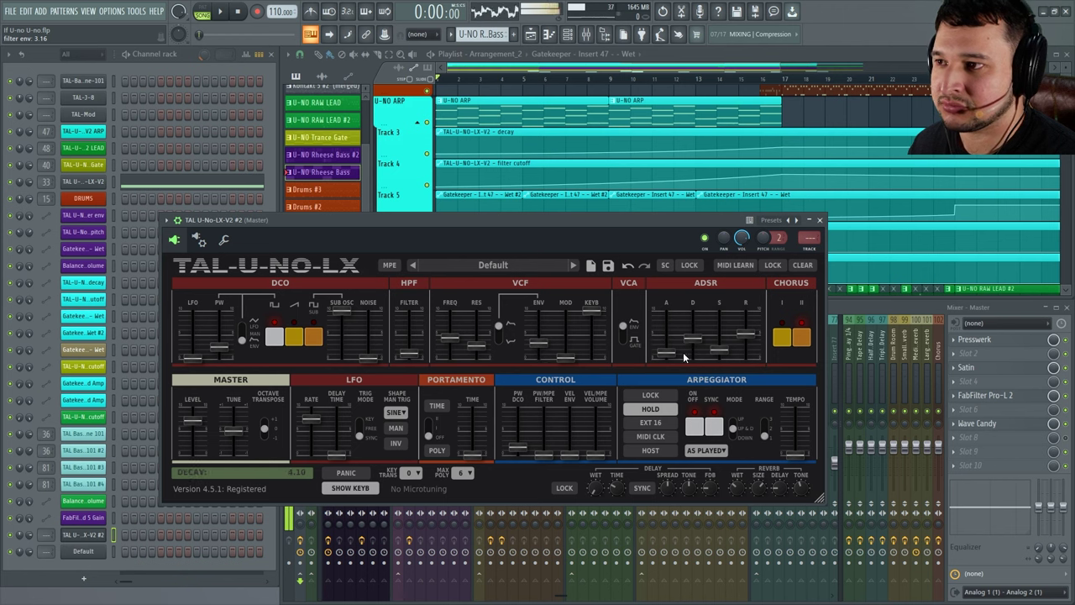
Step: Toggle chorus I and II to compare them, leaving both chorus modes switched on
click(786, 342)
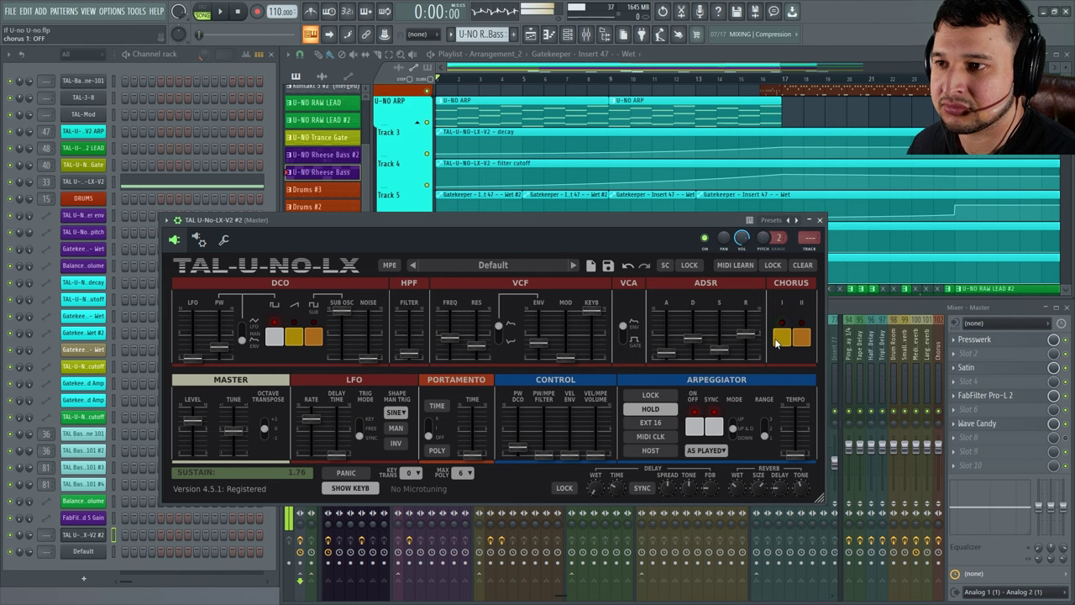
click(782, 341)
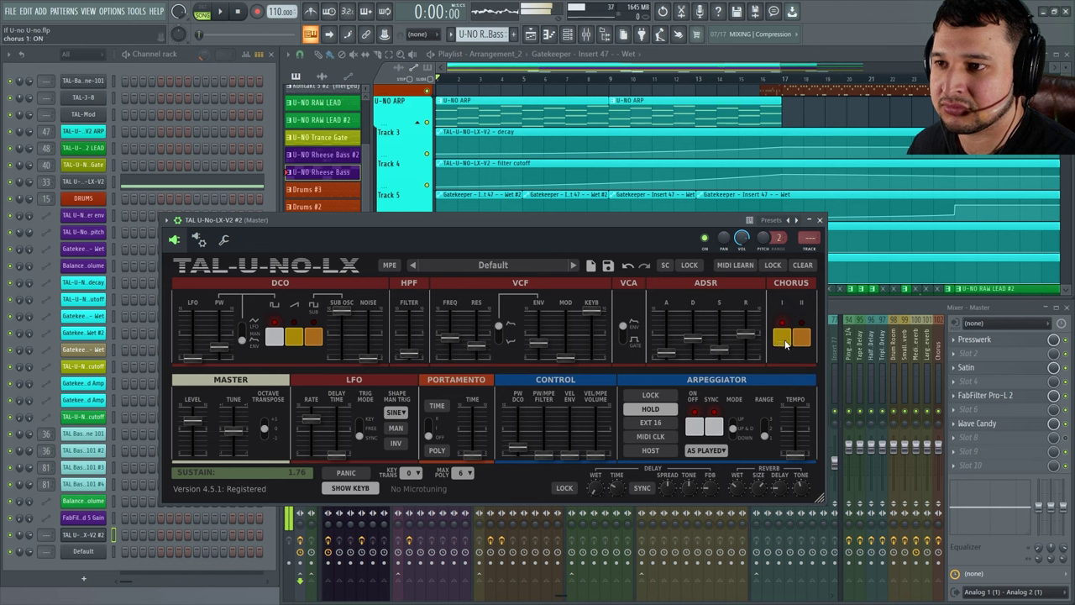
click(786, 341)
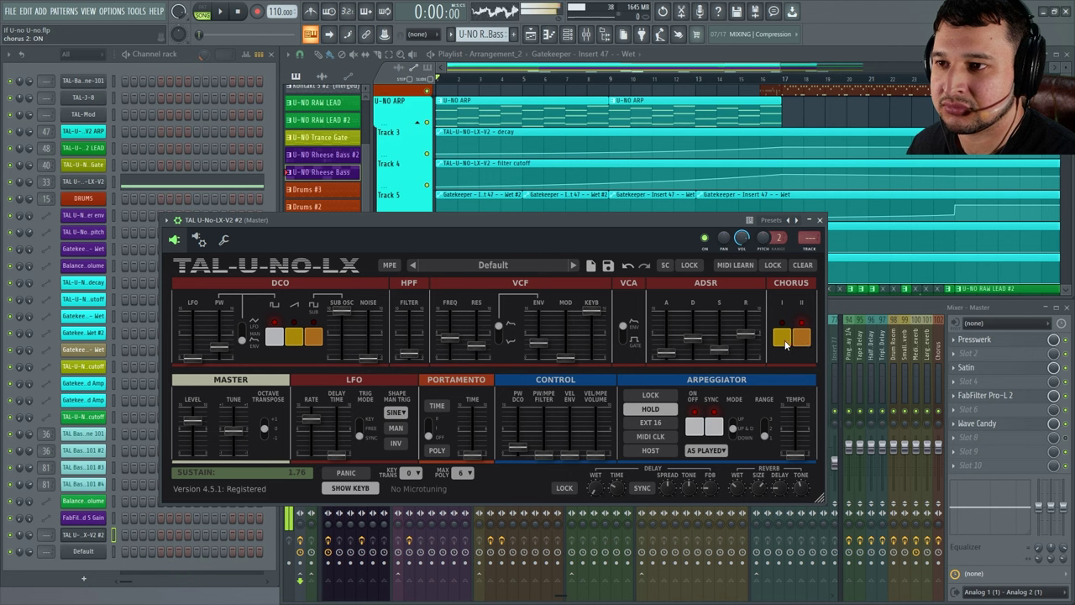
click(783, 340)
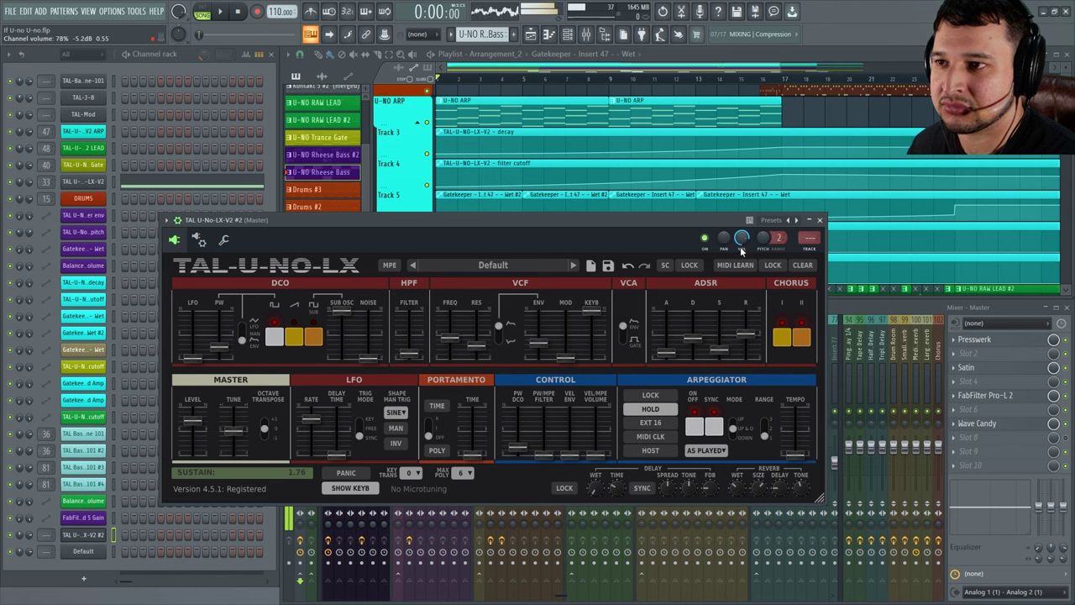
Step: Turn the channel volume down and restore it to its default of 78%
drag(741, 238, 742, 296)
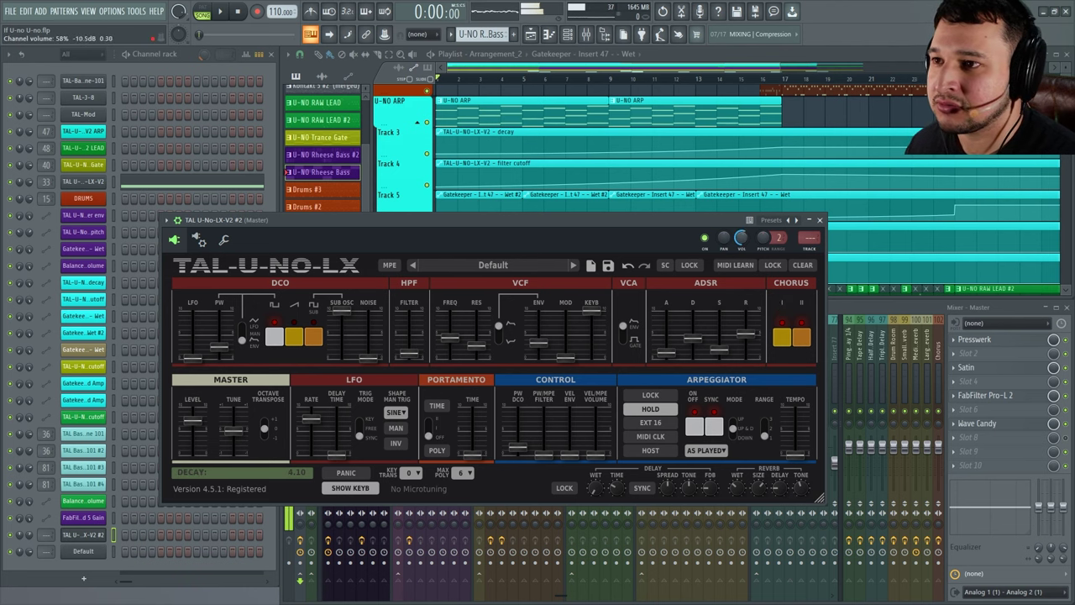
drag(741, 238, 741, 231)
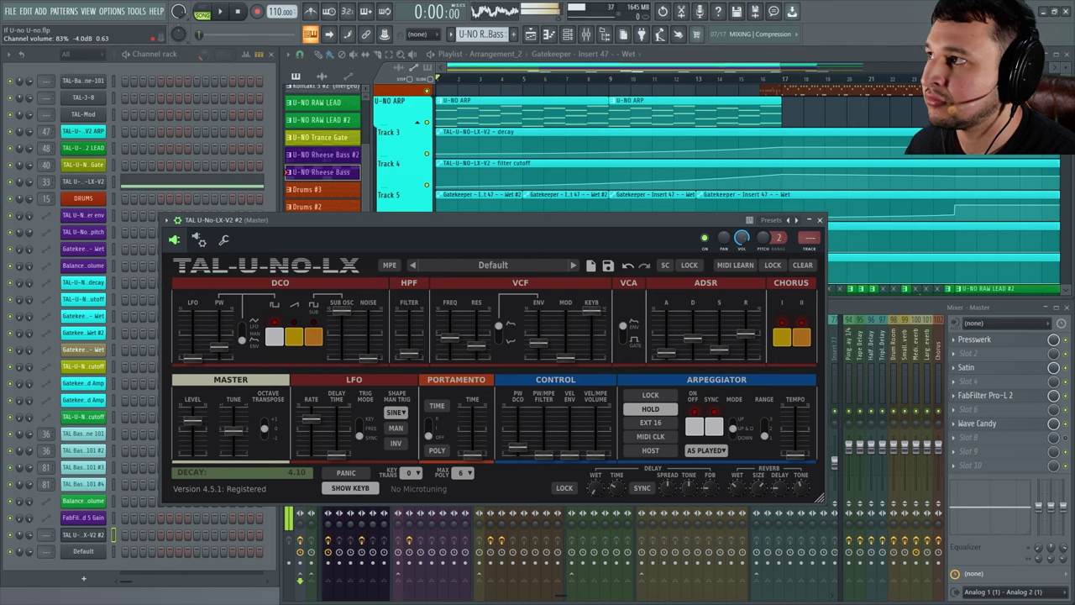
right_click(742, 240)
click(757, 249)
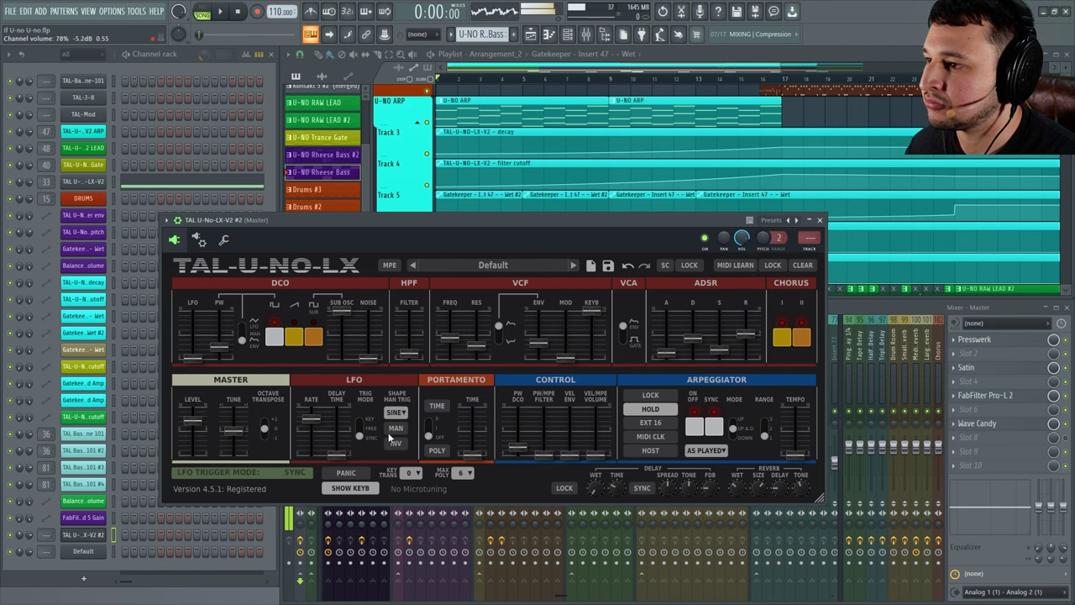
Step: Invert the LFO and set the filter modulation to 7.27, with an LFO delay of 0.16
click(398, 442)
drag(567, 356, 563, 324)
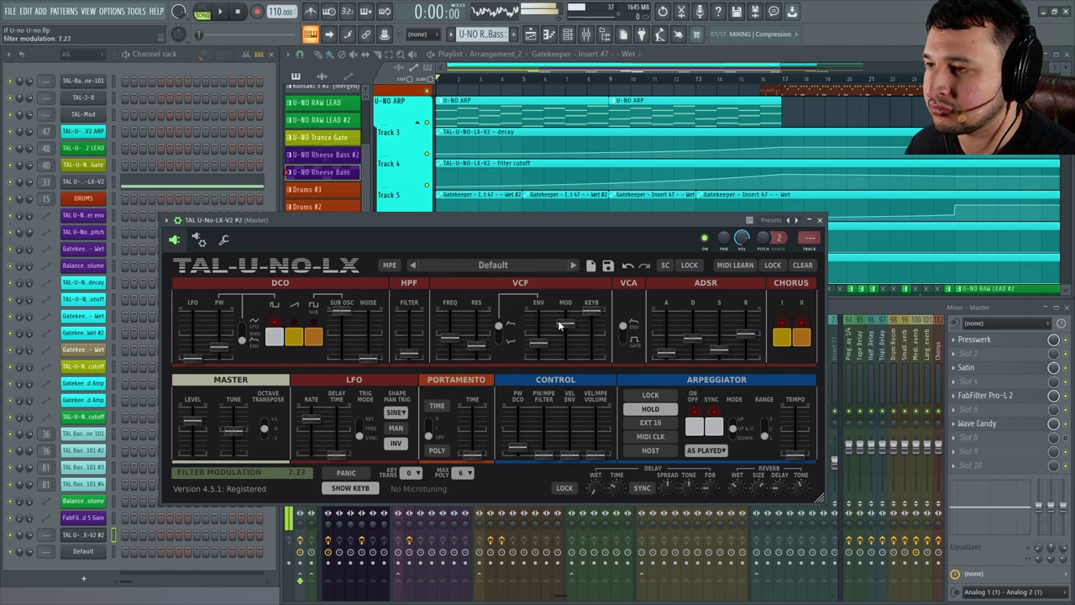
click(390, 445)
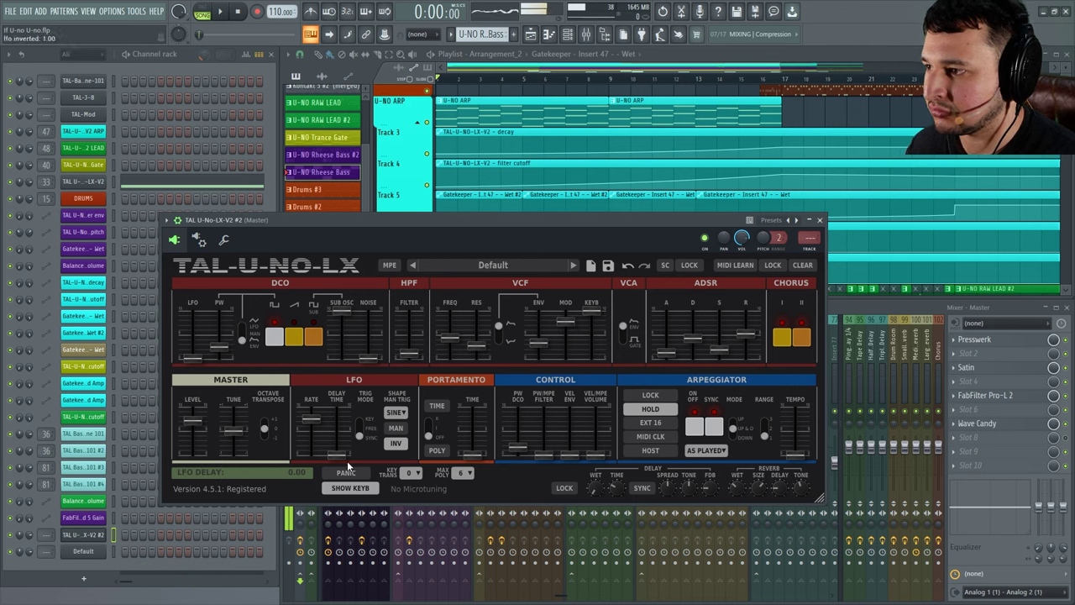
drag(332, 451, 328, 449)
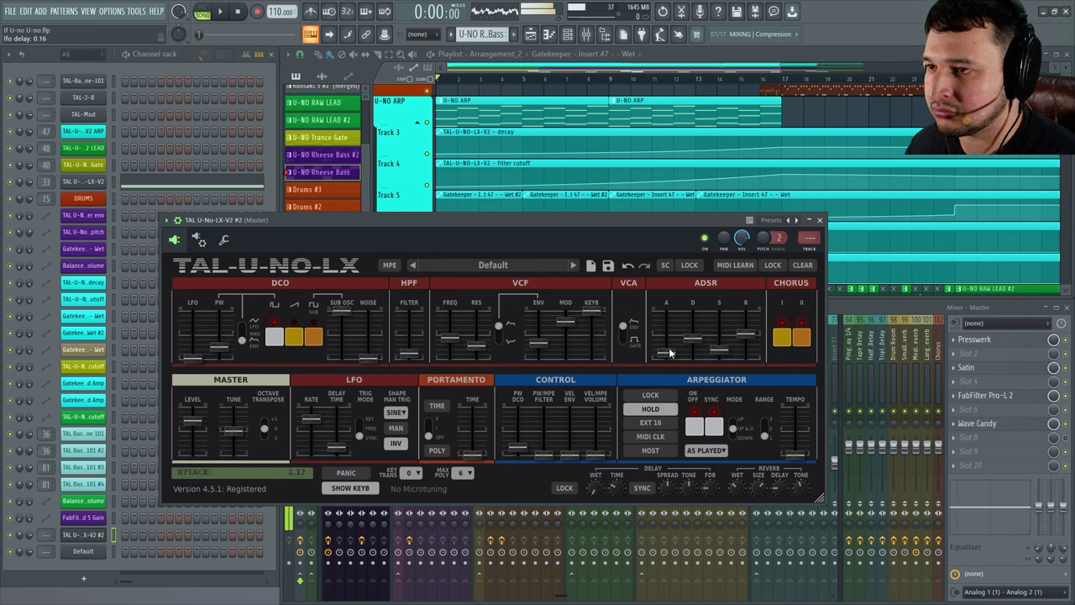
Step: Lower the envelope's attack and sustain and set the filter modulation to 8.59, keeping the filter envelope positive
mouse_move(700, 342)
mouse_down()
mouse_move(695, 351)
mouse_move(718, 354)
mouse_up()
mouse_move(561, 325)
mouse_down()
mouse_move(540, 346)
mouse_move(536, 330)
mouse_move(570, 321)
mouse_move(572, 366)
mouse_move(561, 314)
mouse_move(543, 341)
mouse_move(538, 329)
mouse_move(570, 345)
mouse_move(541, 335)
mouse_move(577, 331)
mouse_move(568, 315)
mouse_up()
click(505, 340)
click(507, 325)
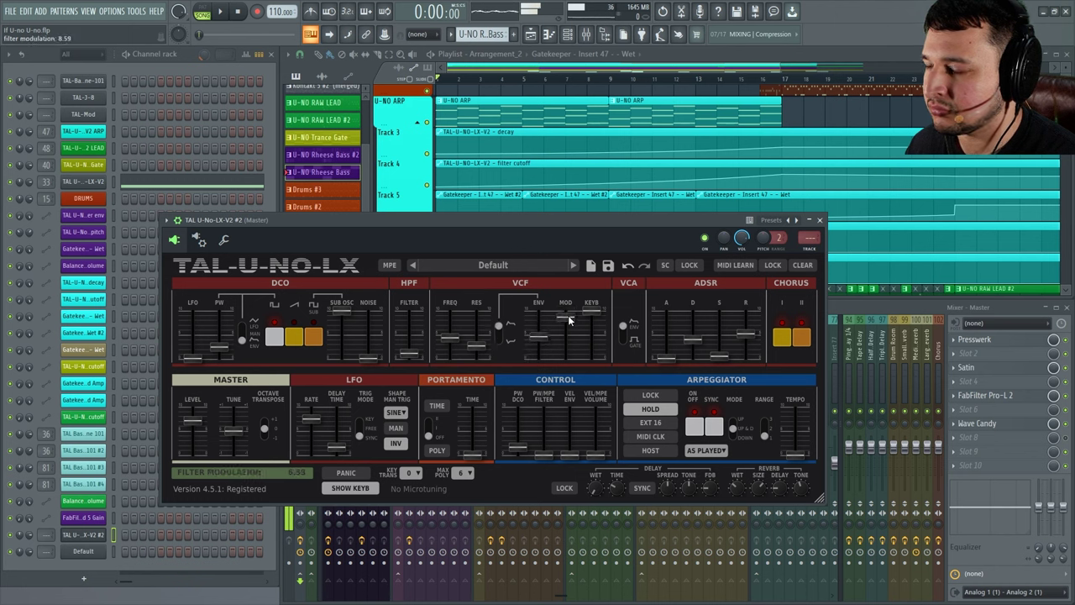
Step: Switch the LFO to a triangle wave, then set the filter envelope amount to 0 and the cutoff to 5.31
click(400, 412)
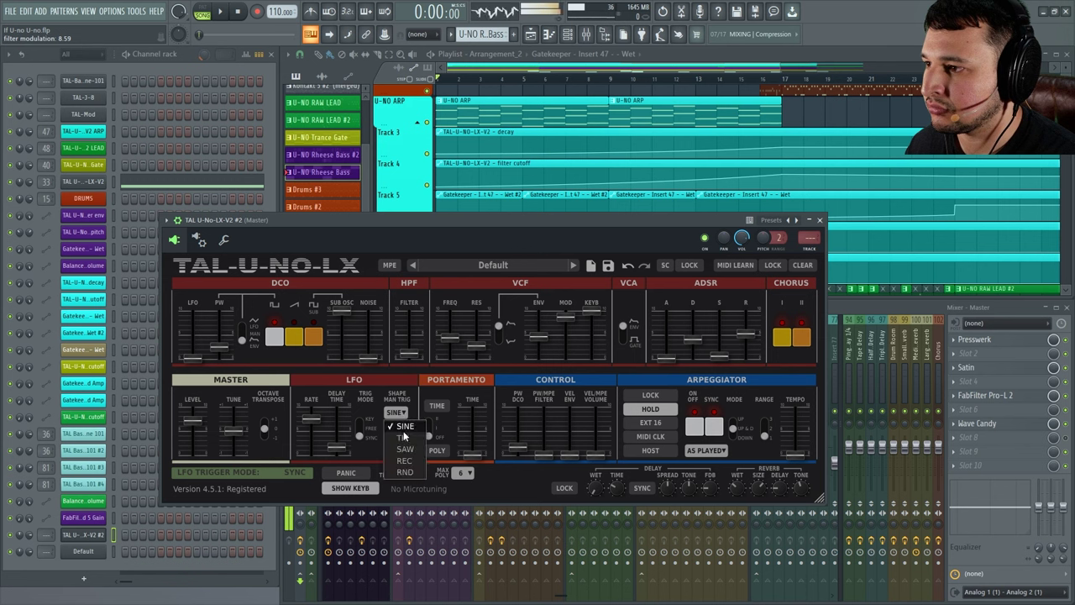
click(405, 431)
drag(576, 323, 545, 395)
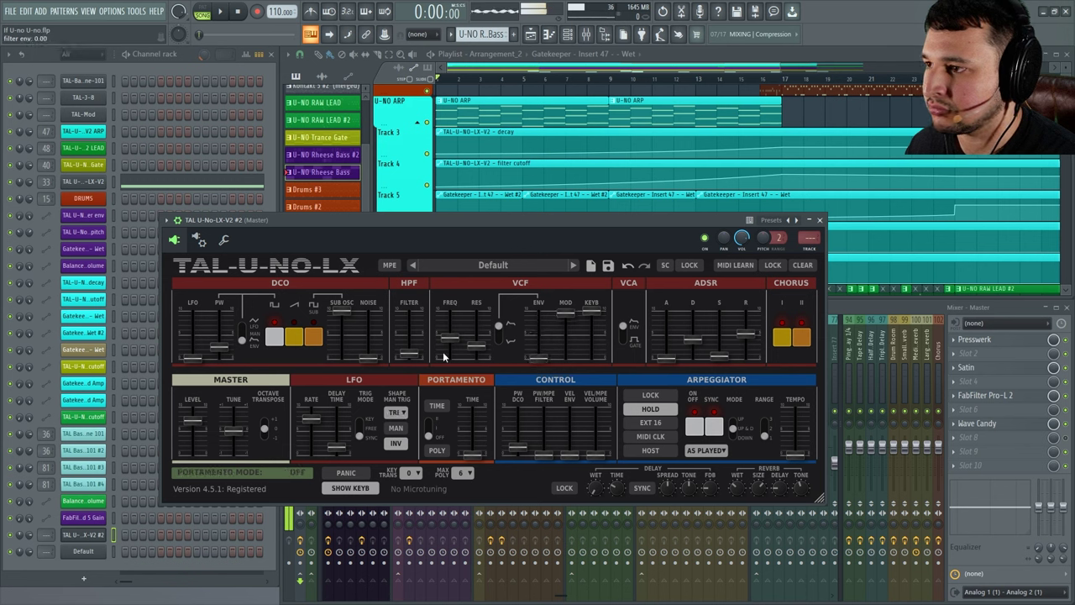
drag(450, 341, 451, 338)
Step: Switch the LFO to a saw wave at a 1/8 rate and set the filter modulation to 6.60
click(395, 413)
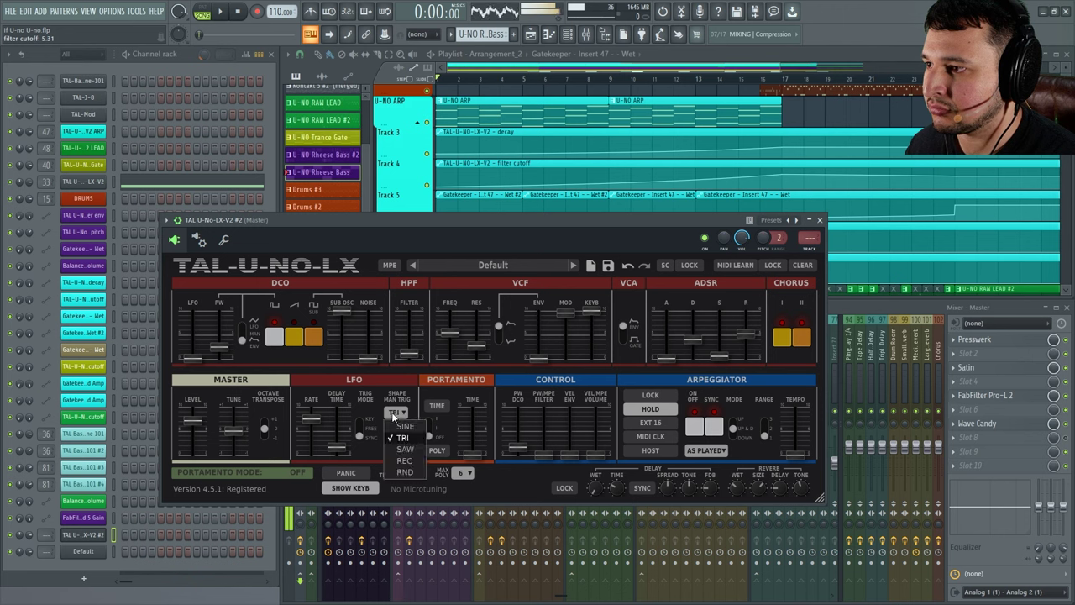
click(405, 450)
click(567, 317)
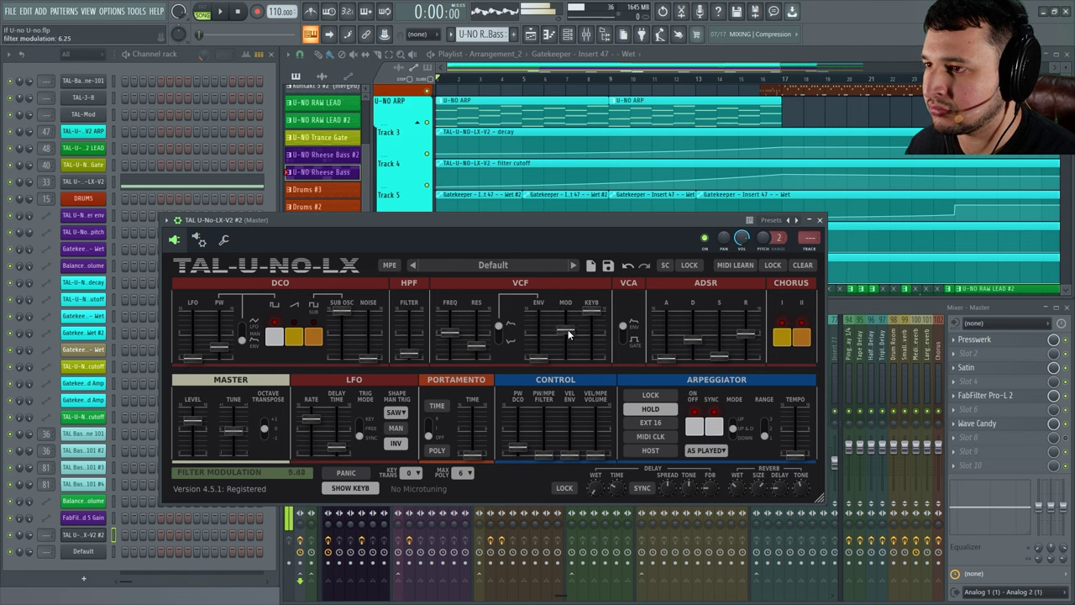
drag(568, 335, 571, 321)
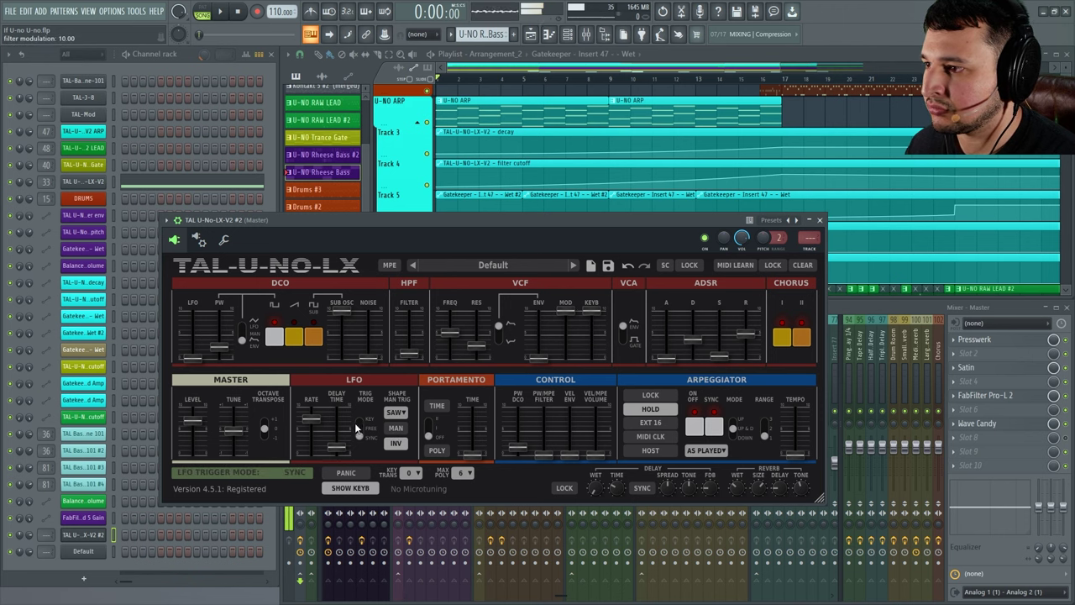
drag(312, 415, 312, 413)
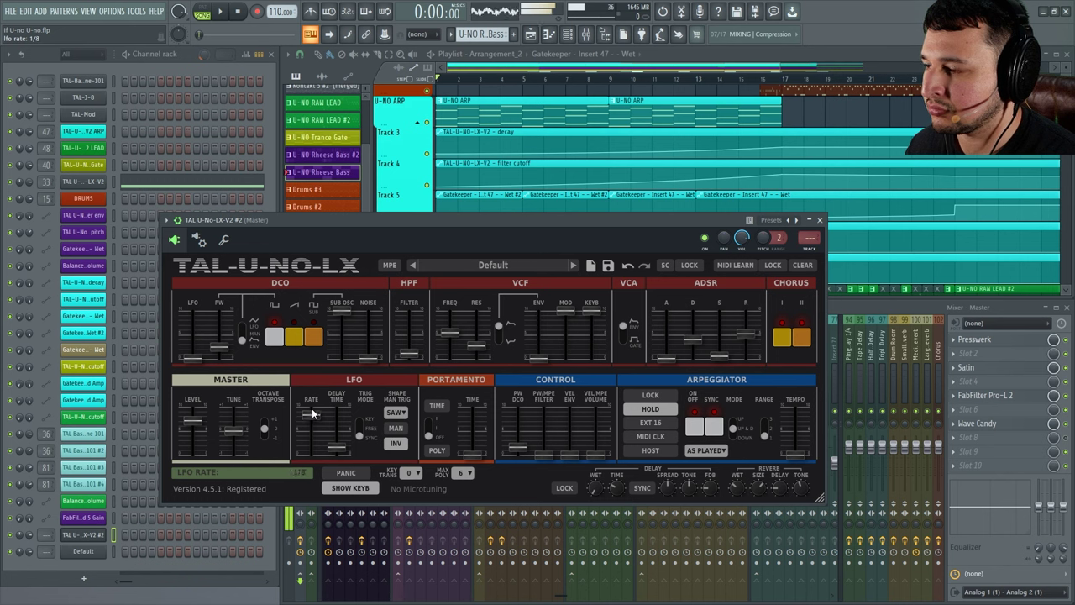
drag(564, 319, 575, 343)
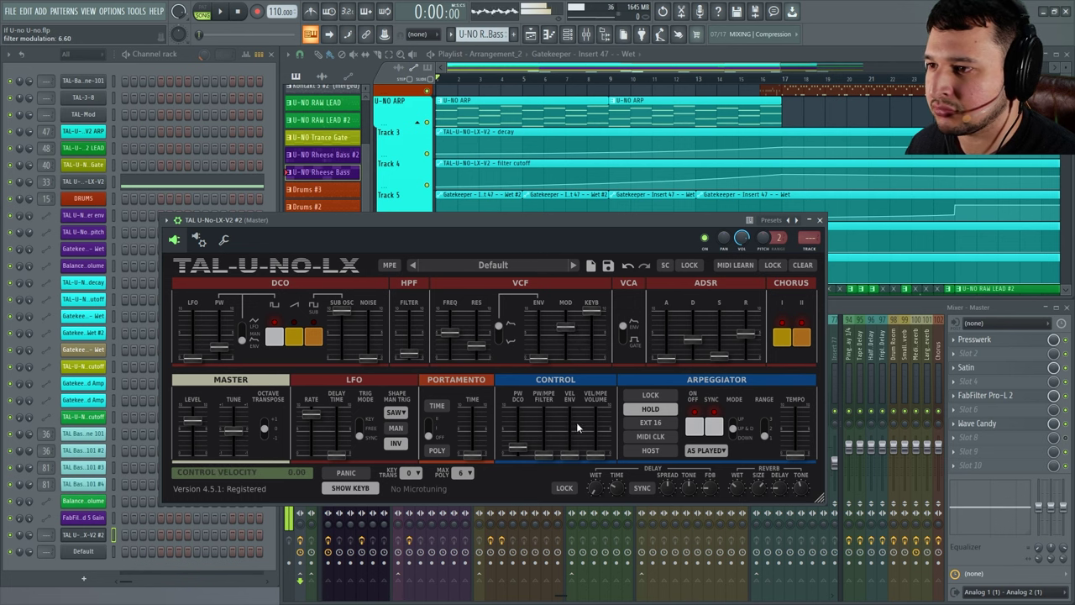
Step: Try the triangle LFO wave with the filter modulation at 7.77
click(394, 414)
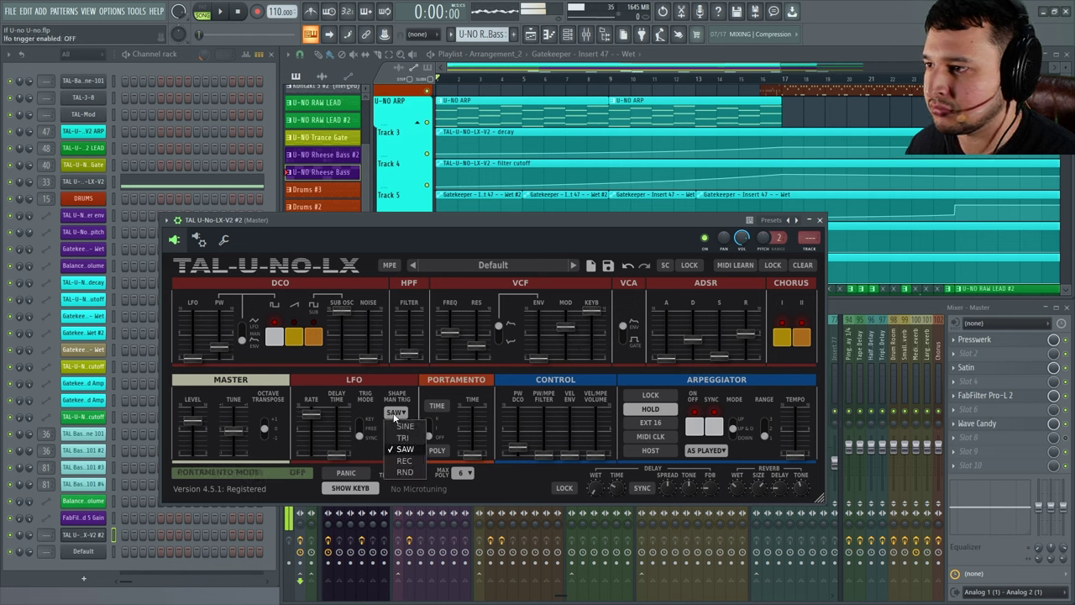
click(403, 438)
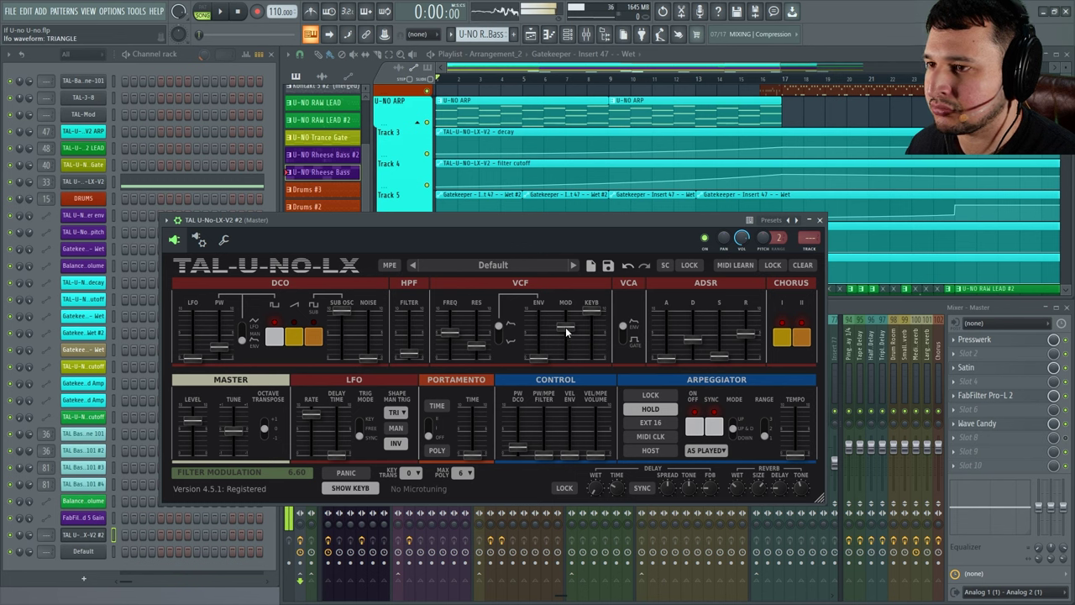
mouse_move(565, 326)
mouse_down()
mouse_move(568, 347)
mouse_move(567, 323)
mouse_up()
Step: Switch the LFO back to a sine wave, reduce the filter modulation and turn the channel volume down
click(395, 412)
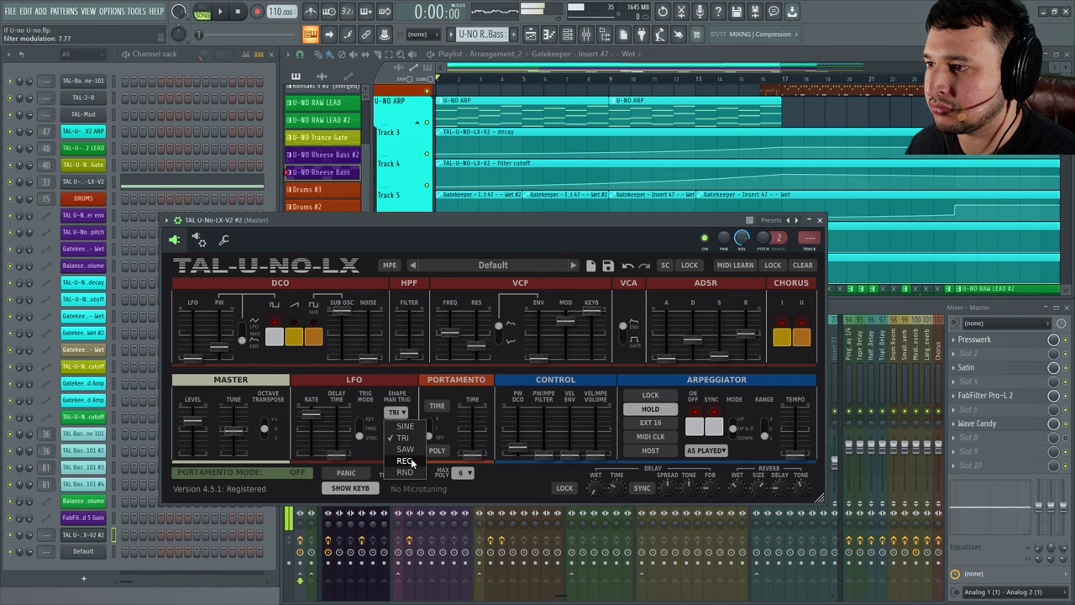
click(405, 426)
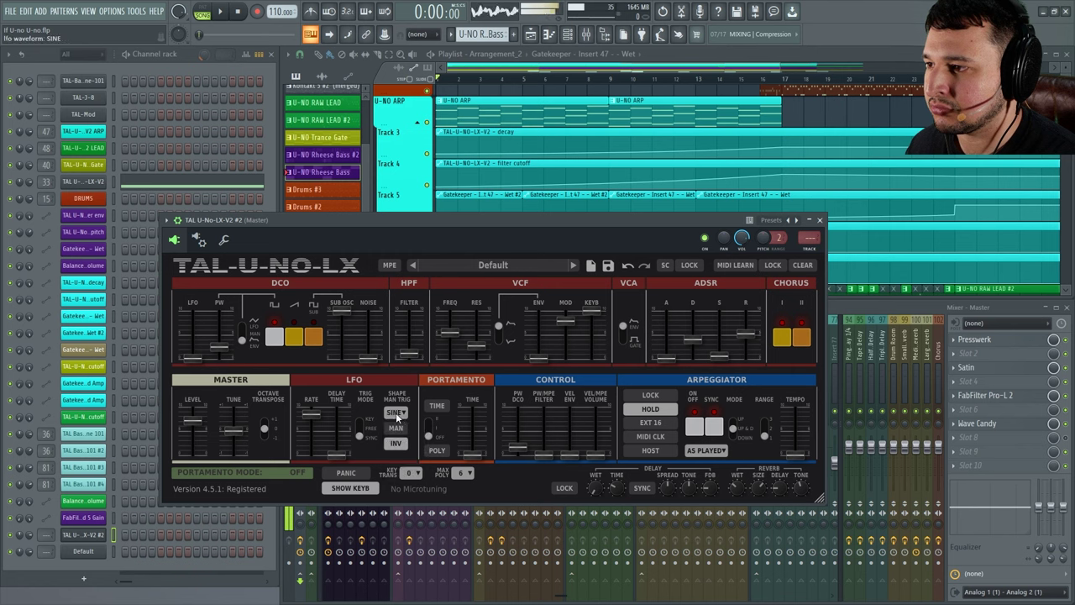
drag(569, 322, 577, 336)
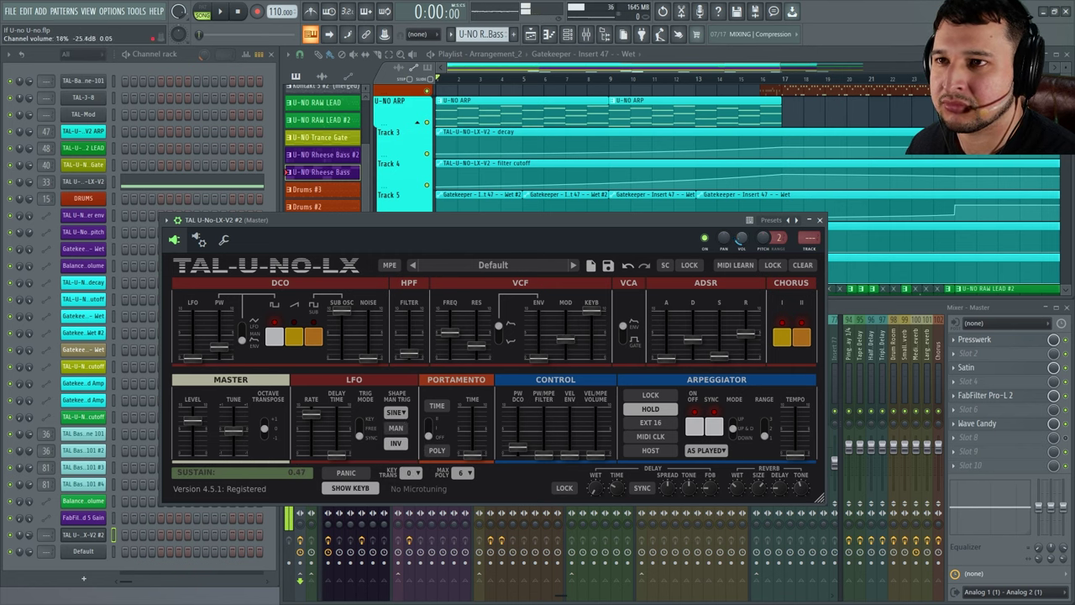
drag(741, 239, 750, 241)
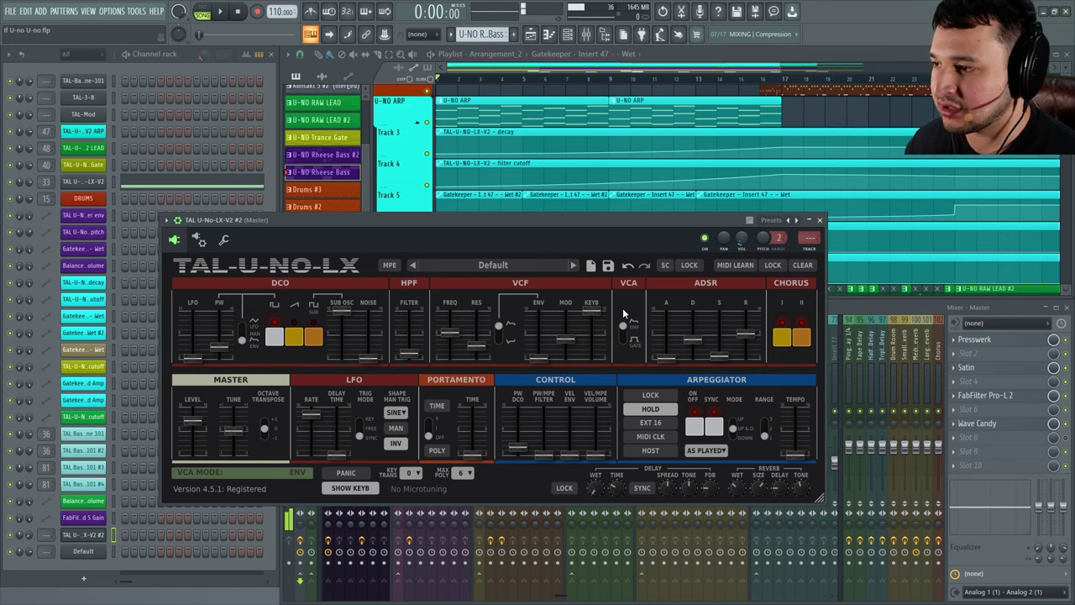
click(99, 552)
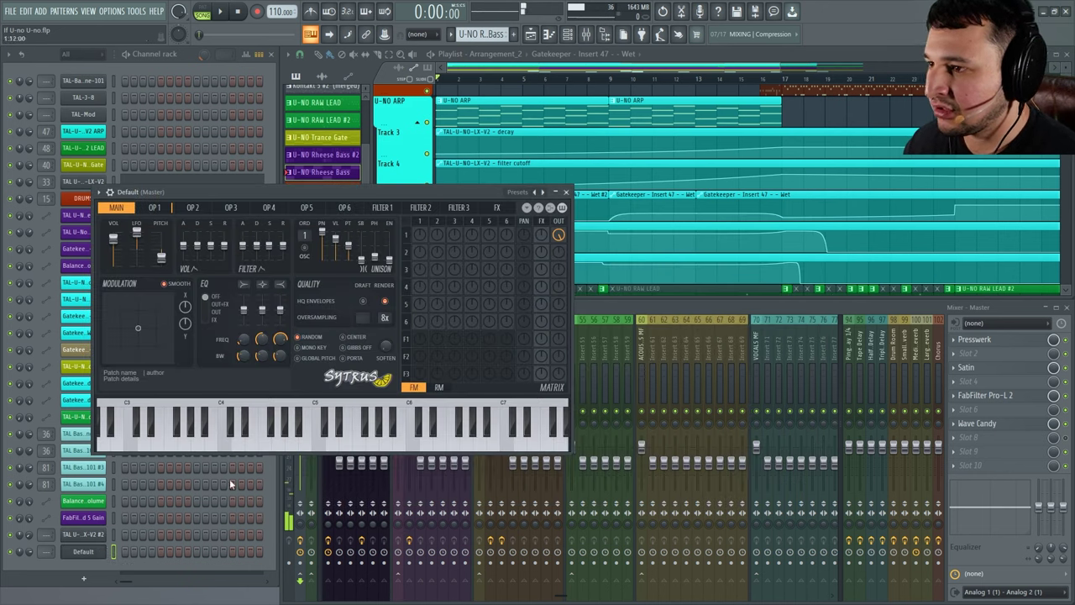
click(565, 193)
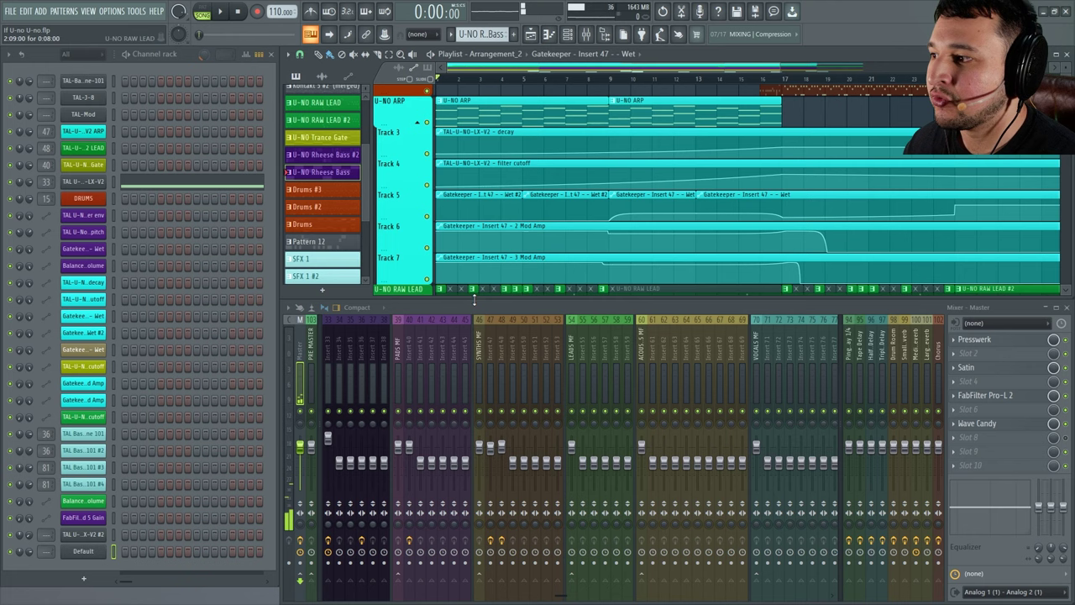
click(81, 535)
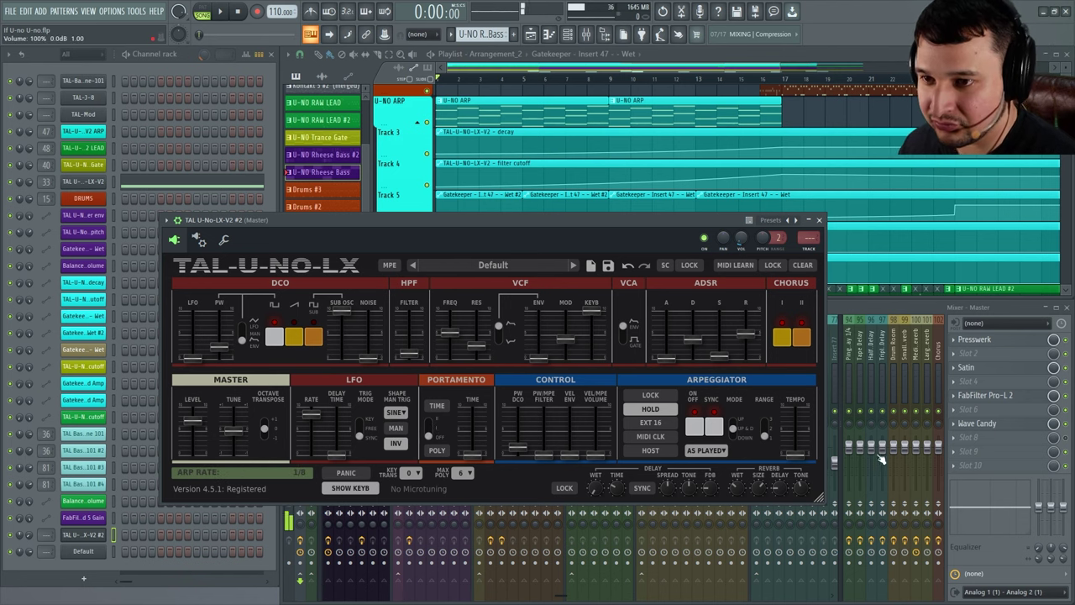
Step: Bring TAL-U-NO-LX's channel volume back up to its default of 78%
drag(740, 238, 740, 216)
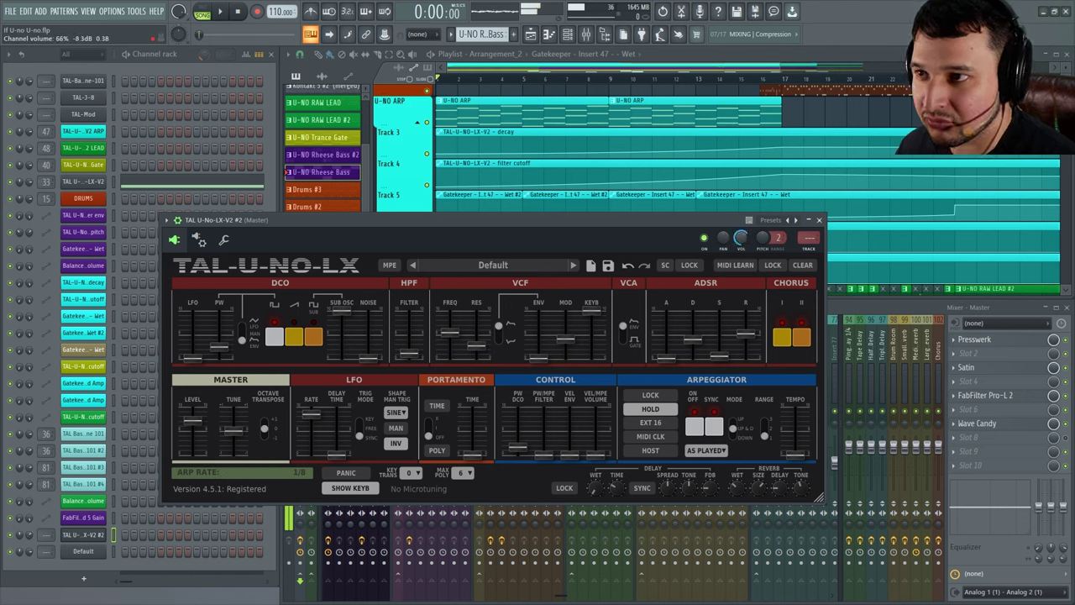
right_click(746, 238)
click(753, 246)
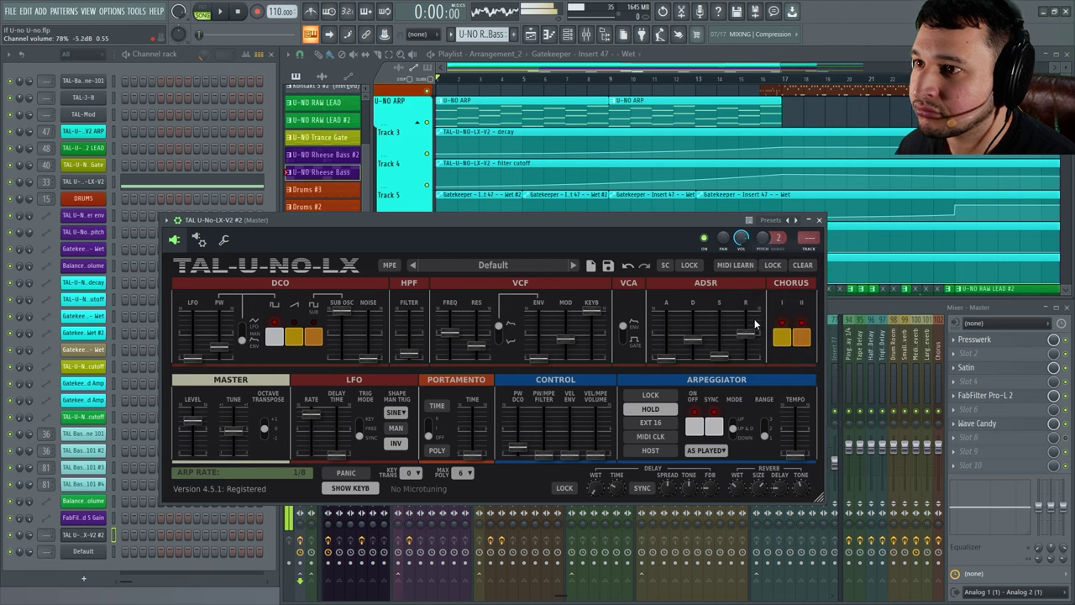
Step: Set the velocity control of the envelope to 2.93, lower the filter's keyboard tracking and set the filter modulation to 7.30
drag(524, 446, 592, 441)
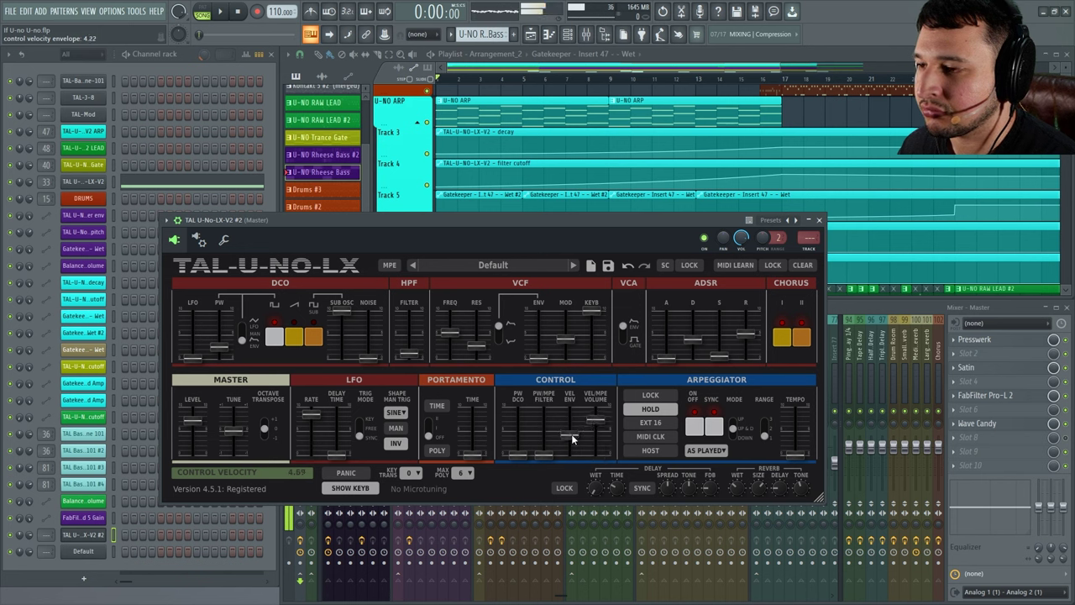
drag(570, 431, 570, 438)
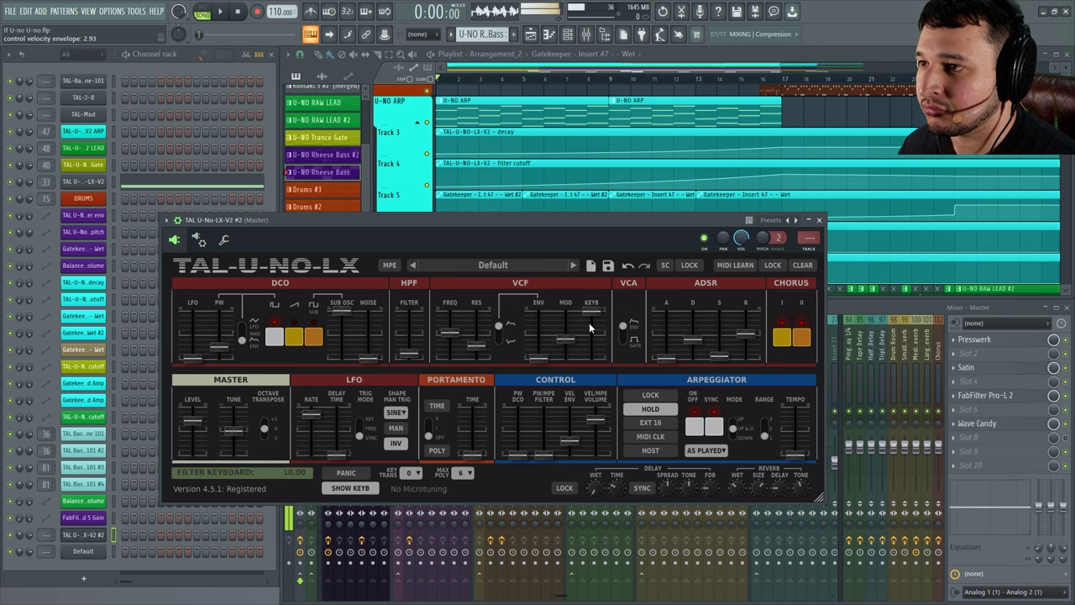
drag(588, 322, 561, 332)
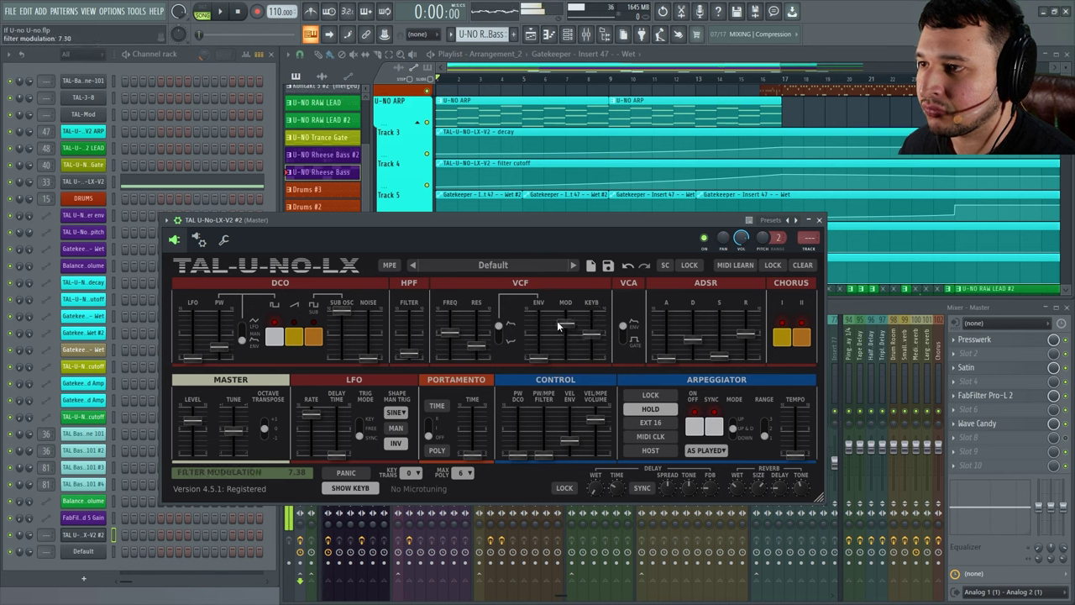
mouse_move(569, 439)
mouse_down()
mouse_move(593, 435)
mouse_move(599, 451)
mouse_move(577, 435)
mouse_up()
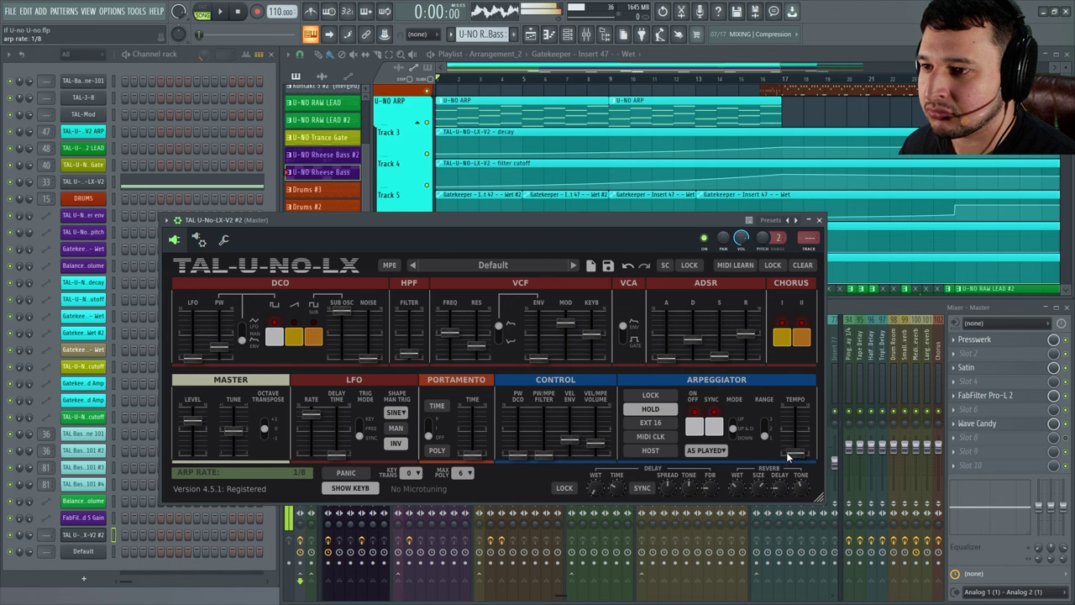
Step: Set the arpeggiator rate to 1/64T and turn TAL-U-NO-LX's channel volume down
drag(788, 457, 753, 374)
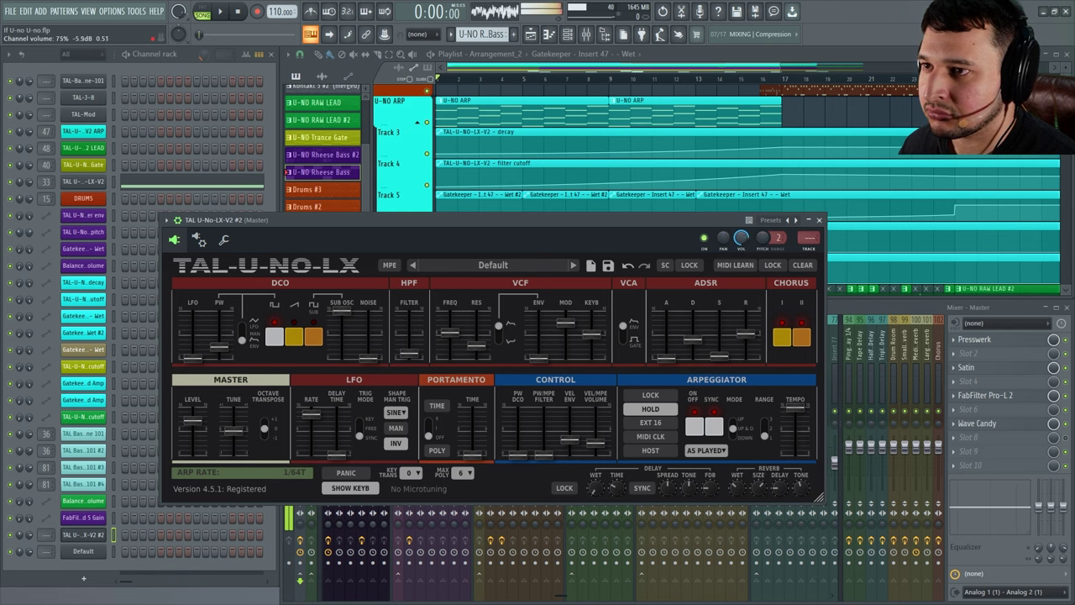
drag(740, 237, 741, 256)
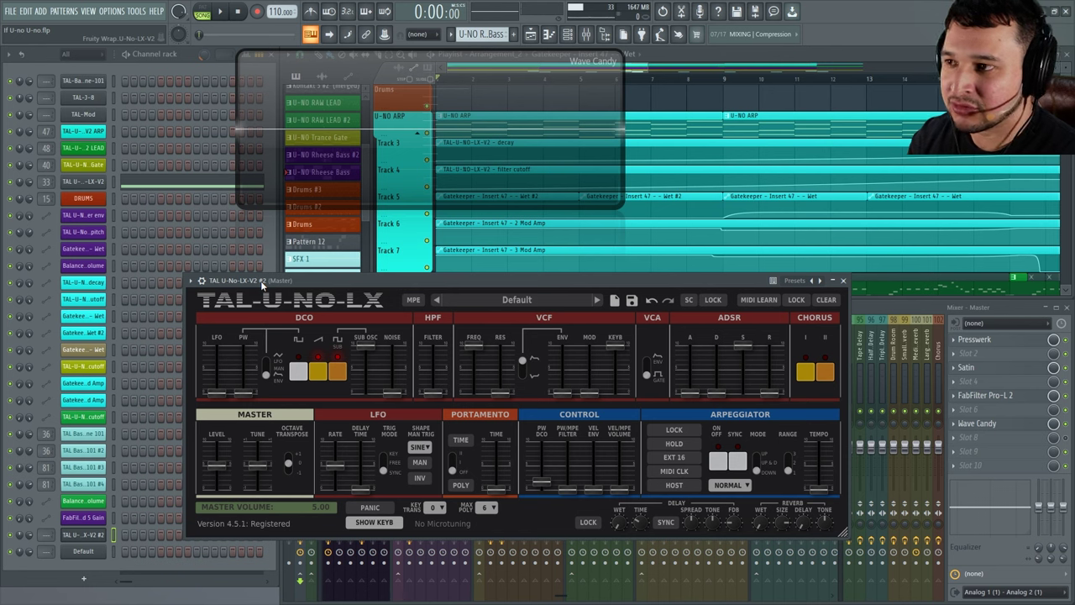
Step: Open the Sytrus channel, show operator 1 and play an F4 note to view its waveform in Wave Candy
click(94, 551)
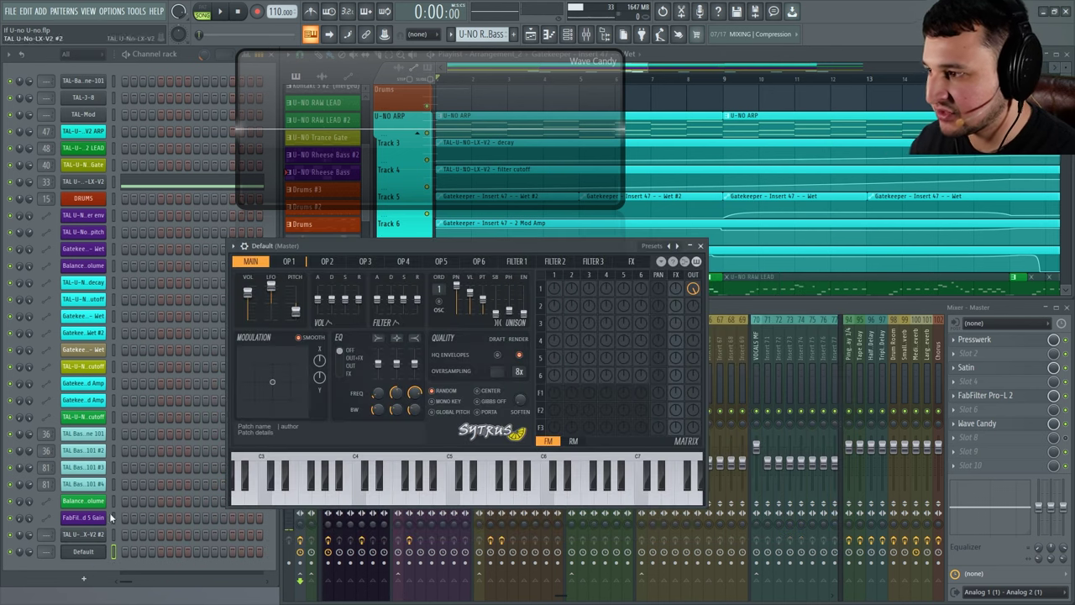
click(289, 261)
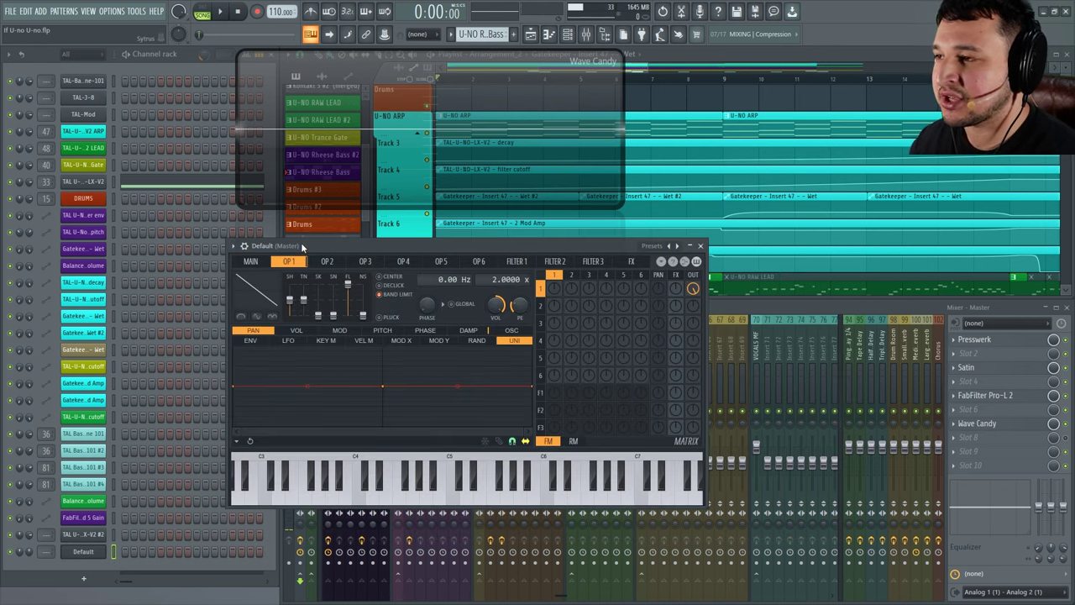
key(v)
key(v)
key(v)
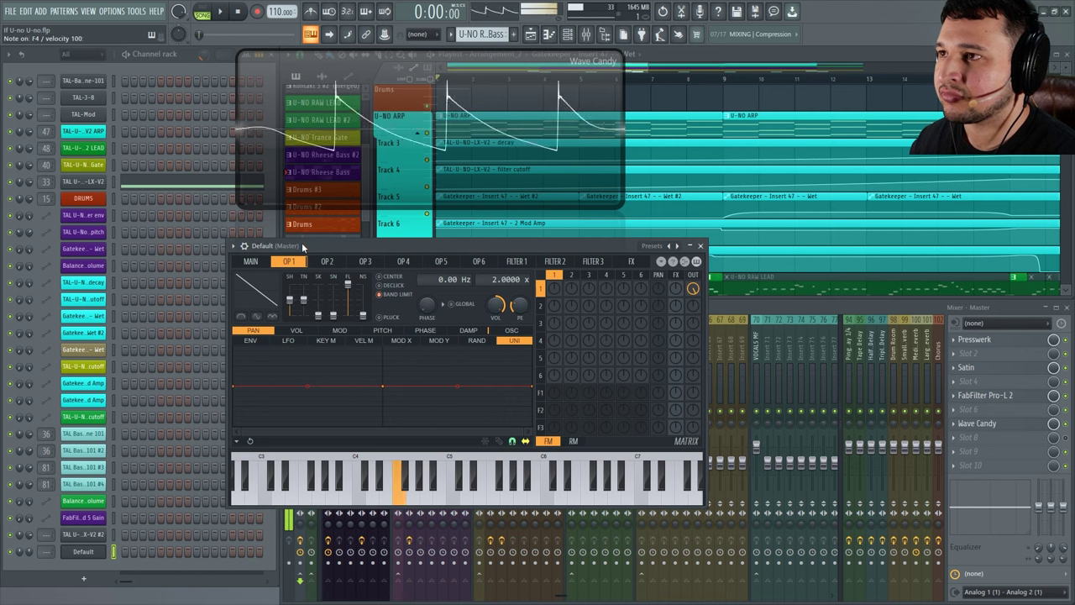
Step: Return to TAL-U-NO-LX, show its channel settings, play the same note and switch off the DCO sub oscillator
click(84, 534)
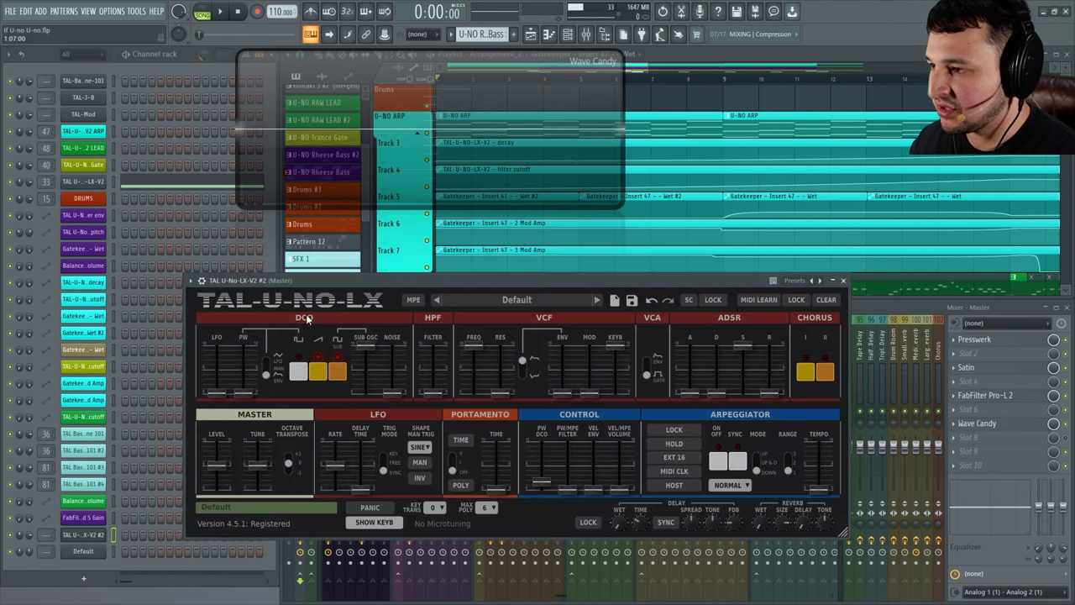
click(201, 280)
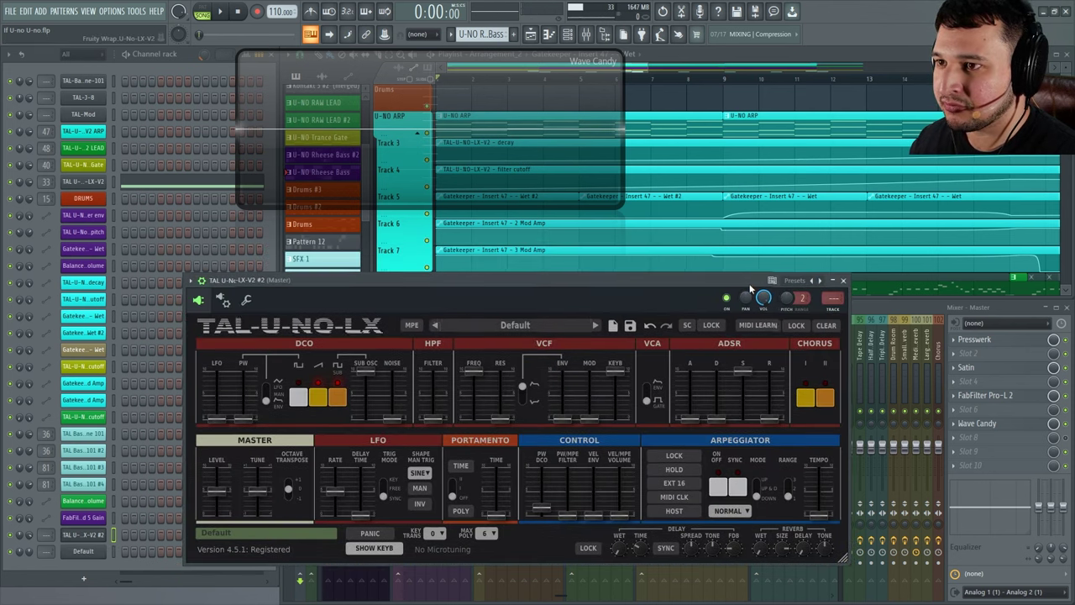
drag(743, 281, 736, 280)
key(v)
key(v)
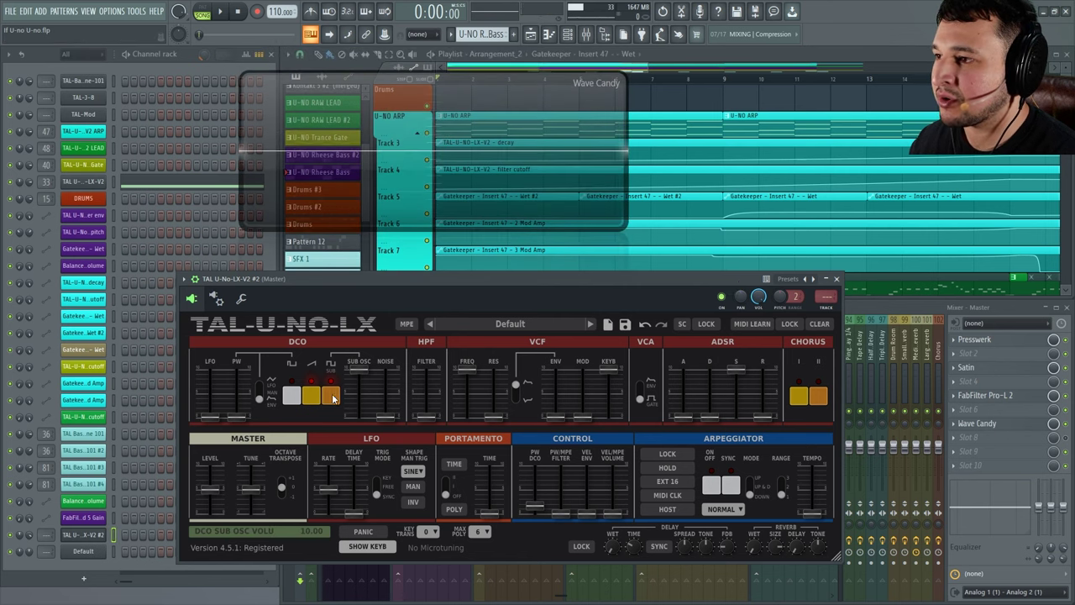
drag(391, 283, 399, 271)
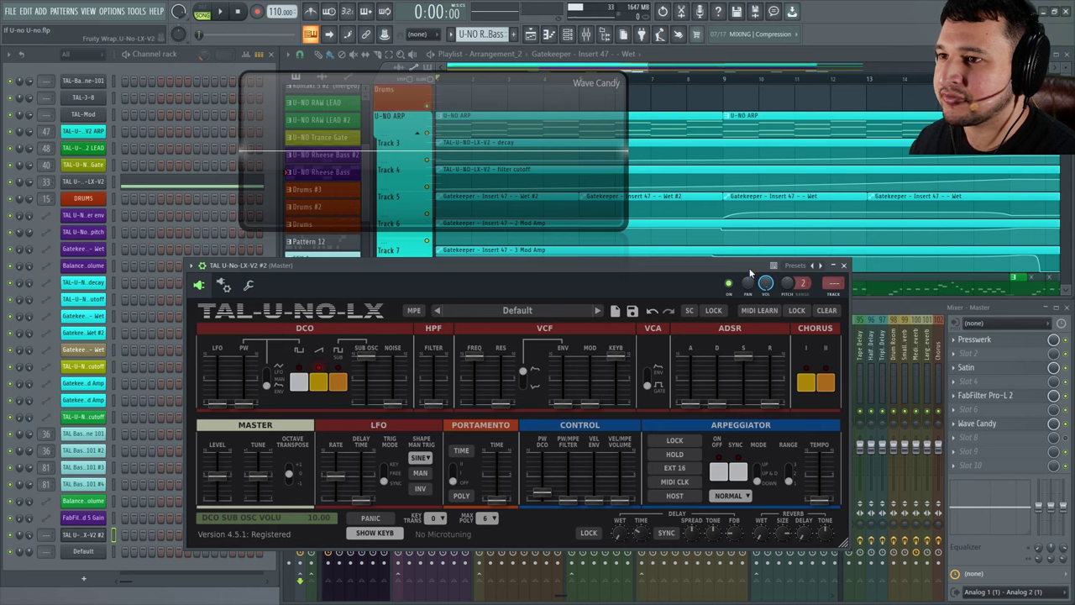
click(84, 551)
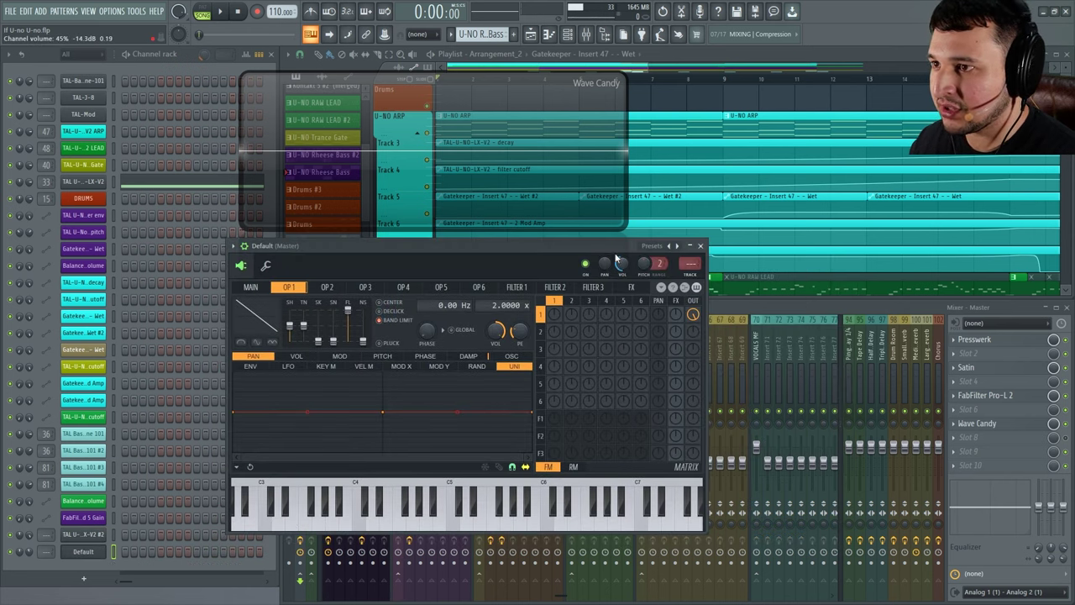
key(v)
drag(621, 265, 621, 271)
key(v)
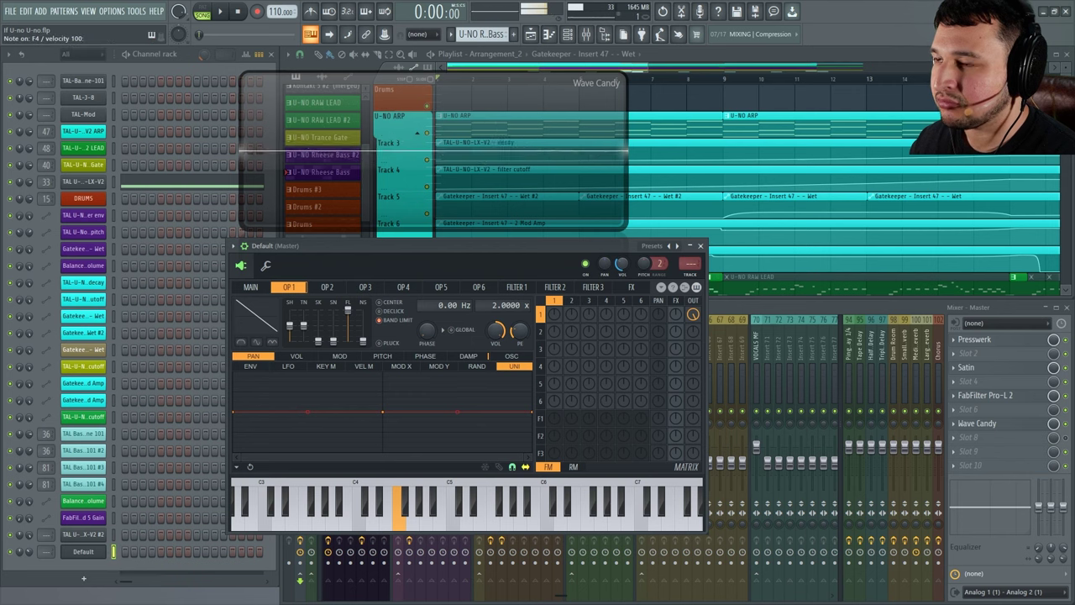
key(v)
Step: Play F4 on TAL-U-NO-LX's sawtooth to compare its sound and waveform with Sytrus
click(95, 536)
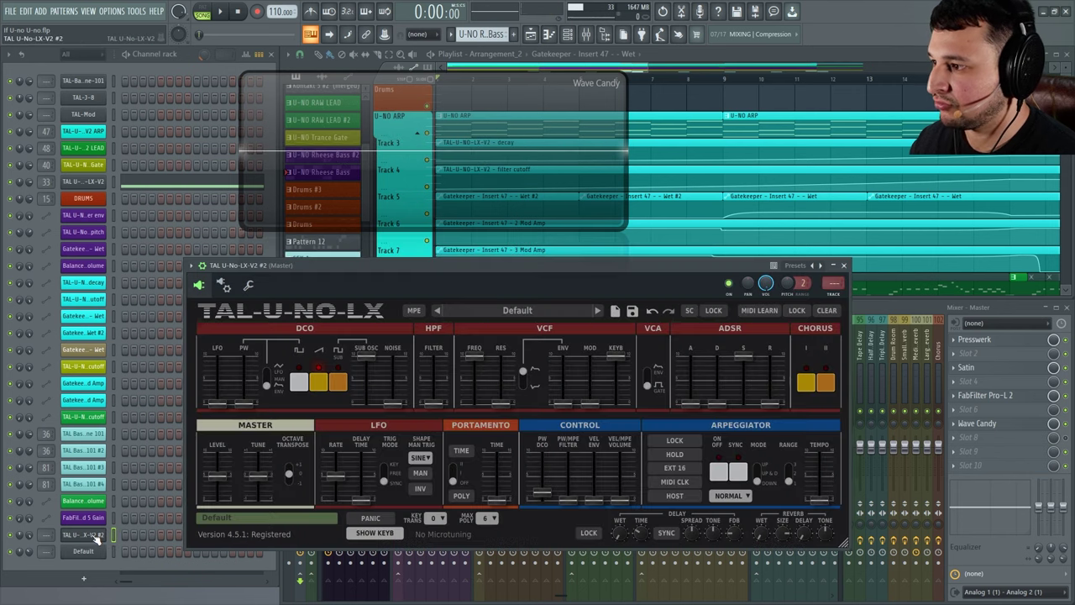
key(v)
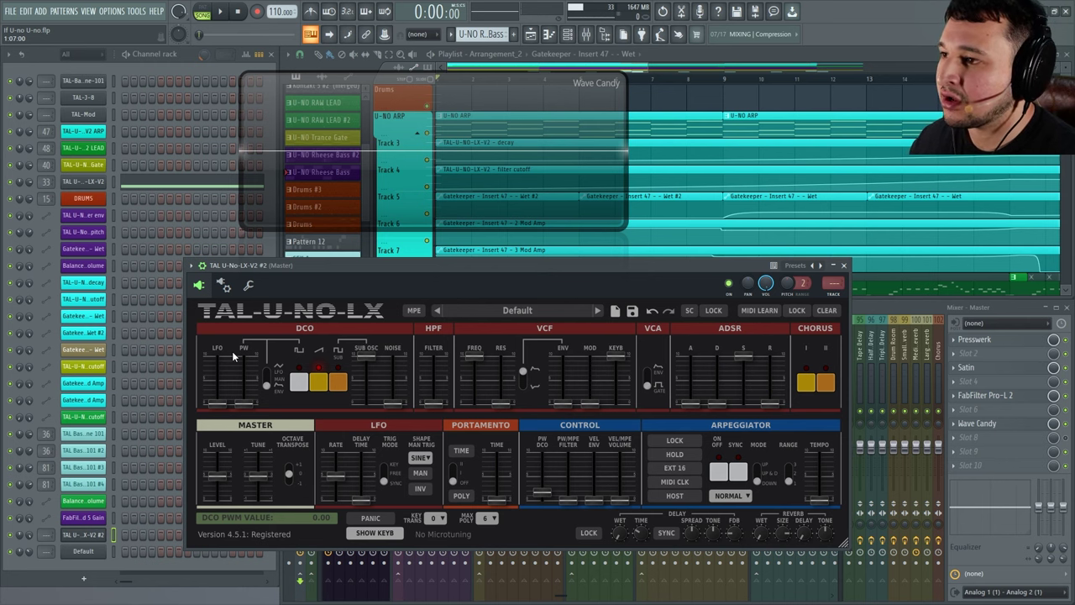
drag(533, 267, 535, 265)
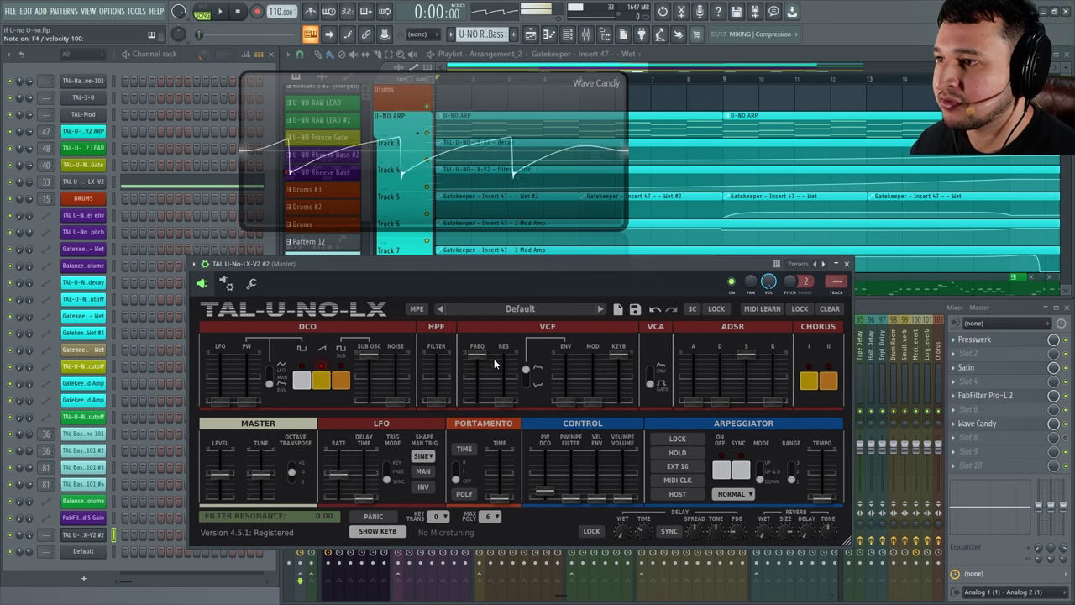
Step: Lower TAL-U-NO-LX's filter cutoff and sustain, raise the decay and set the filter envelope amount to 7.07
drag(488, 355, 488, 373)
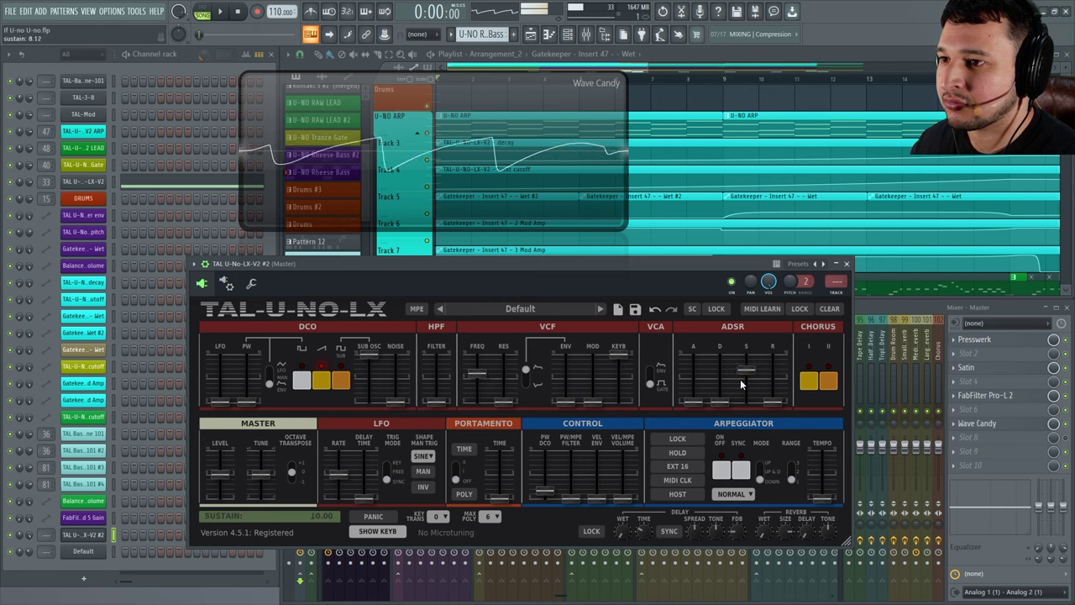
drag(600, 258, 606, 259)
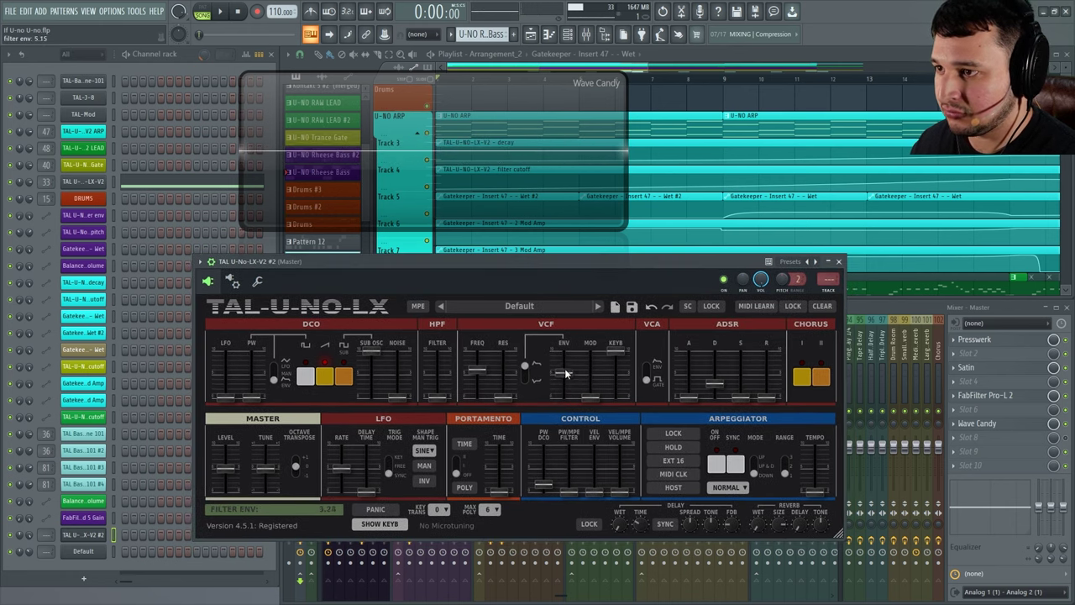
drag(563, 396, 563, 363)
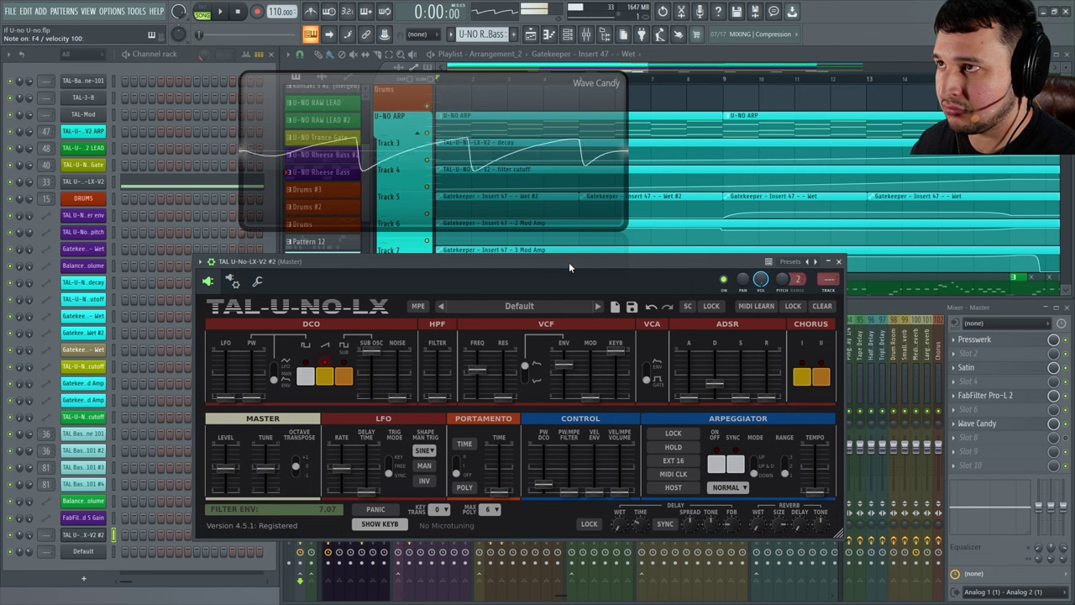
drag(570, 264, 569, 262)
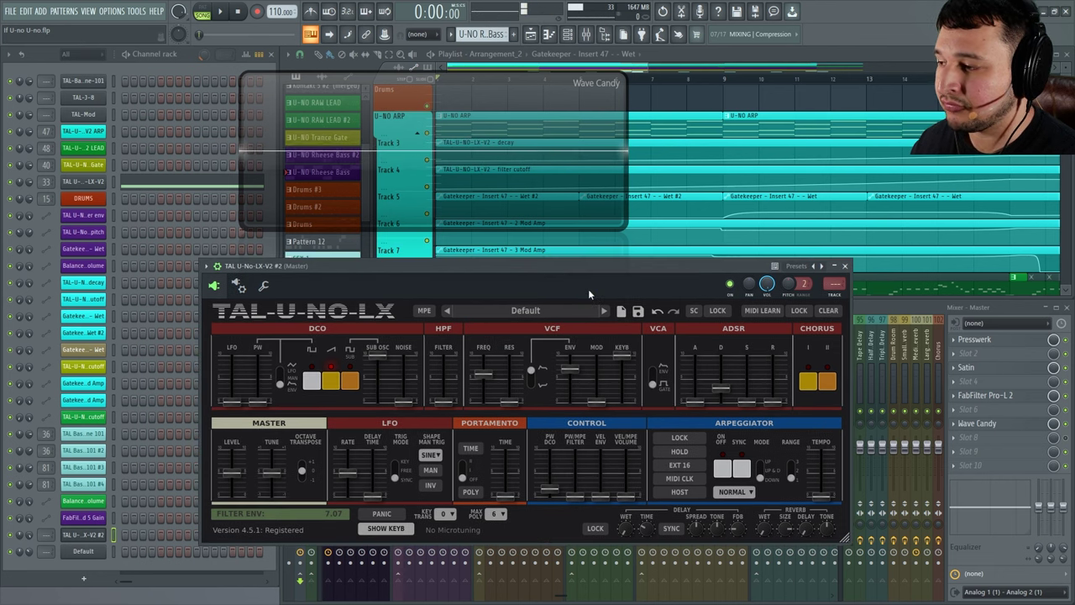
Step: In Sytrus, route operator 1 through filter 1 to the output, mute its direct output and set the filter type to LP
click(83, 551)
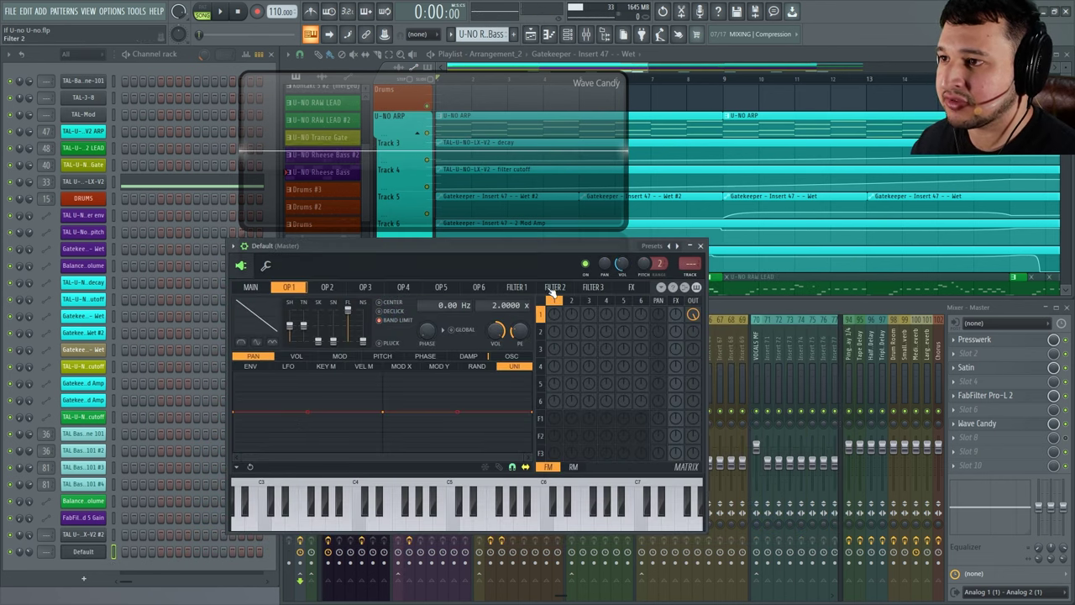
click(517, 287)
click(553, 419)
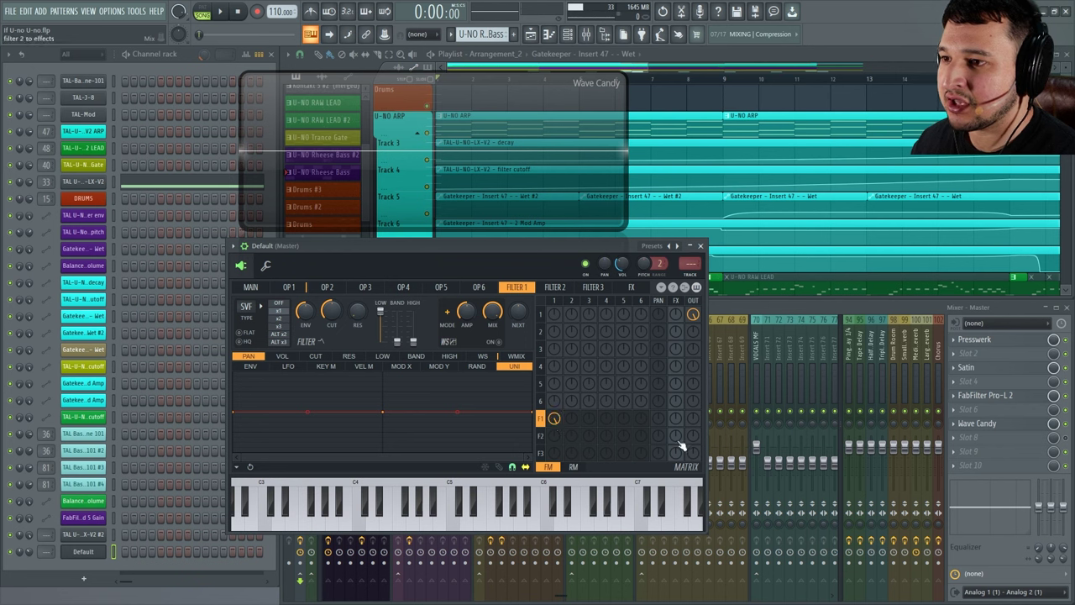
click(693, 418)
click(693, 314)
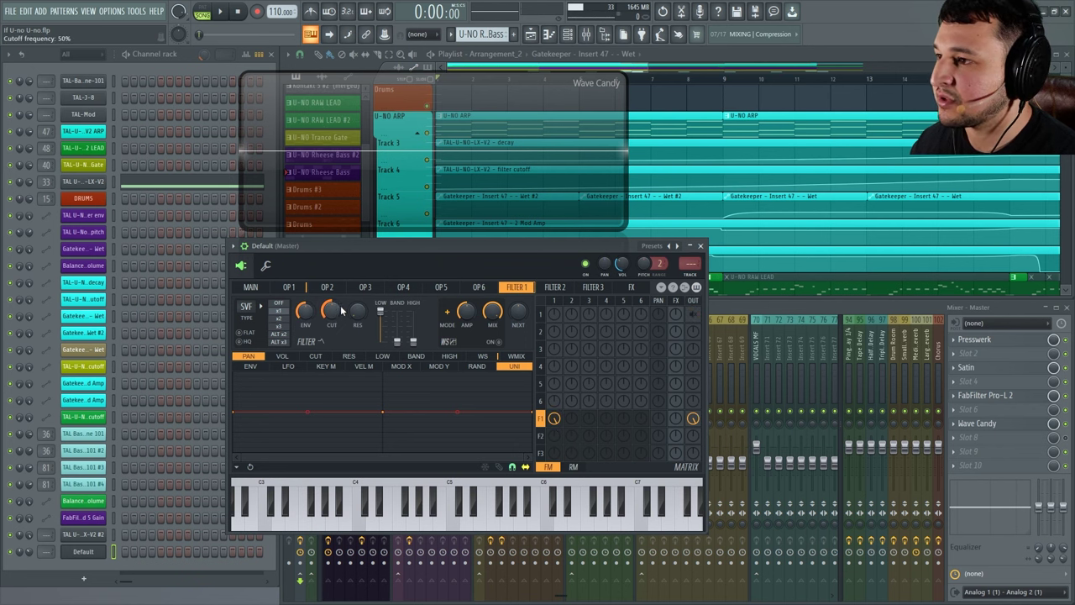
click(247, 307)
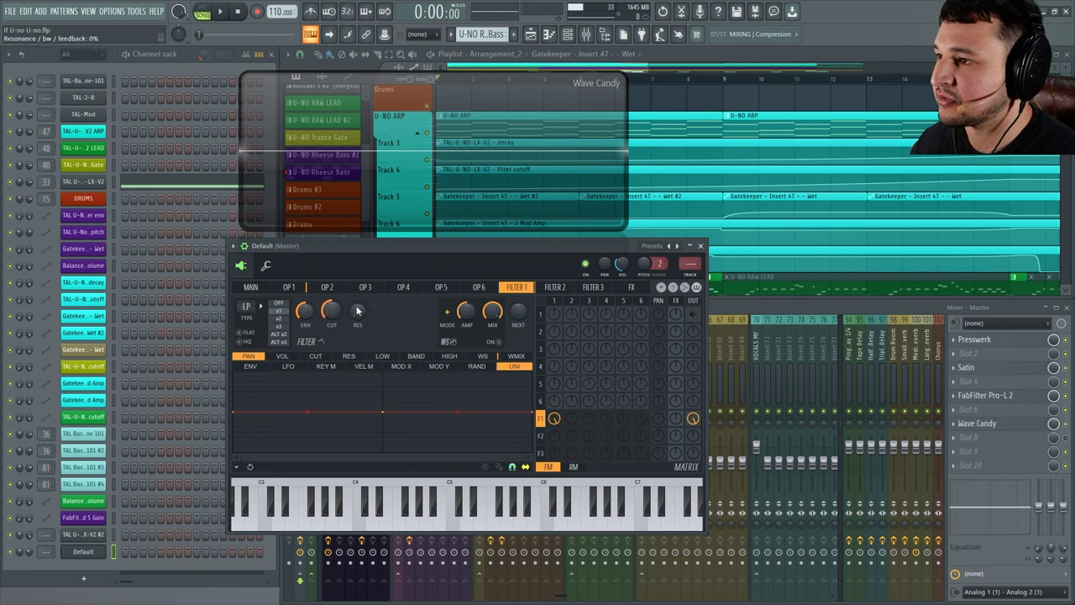
Step: Move the peak of filter 1's volume envelope to the very start for an instant attack and play the note
key(v)
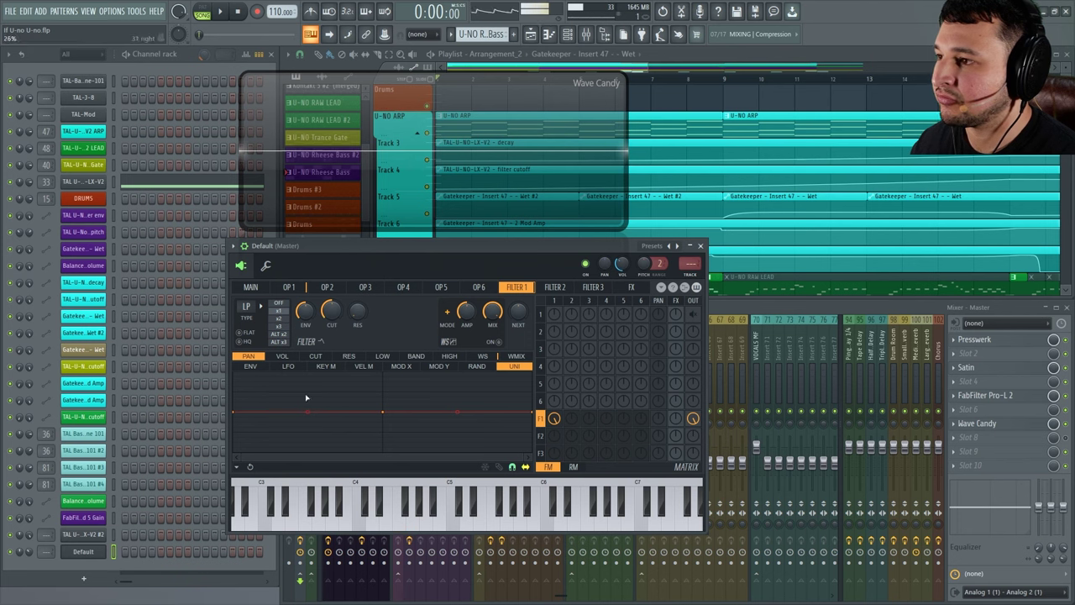
click(282, 355)
click(249, 367)
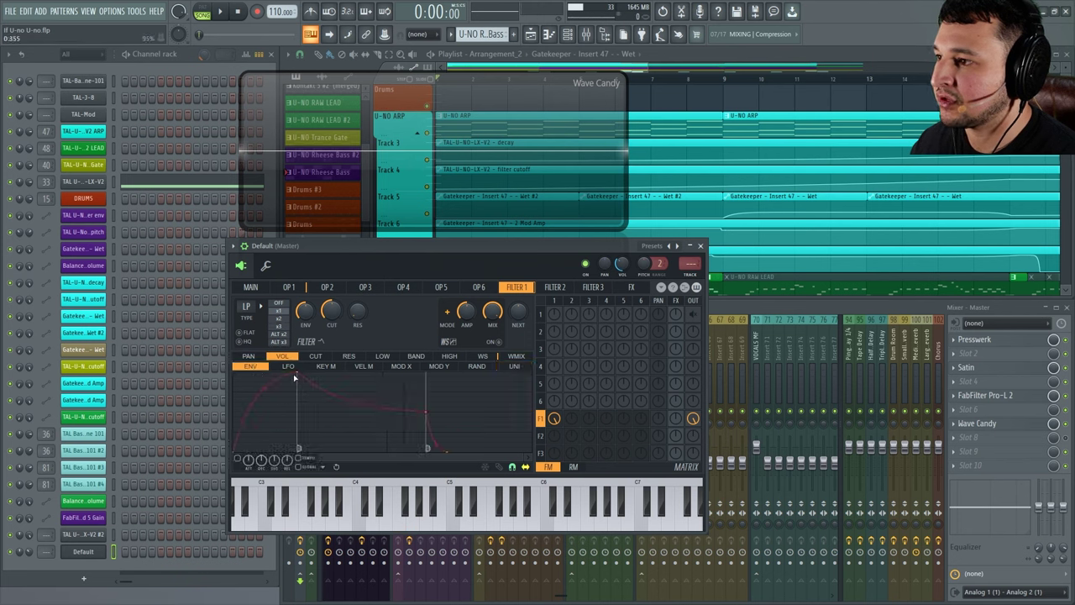
drag(294, 378, 236, 369)
key(v)
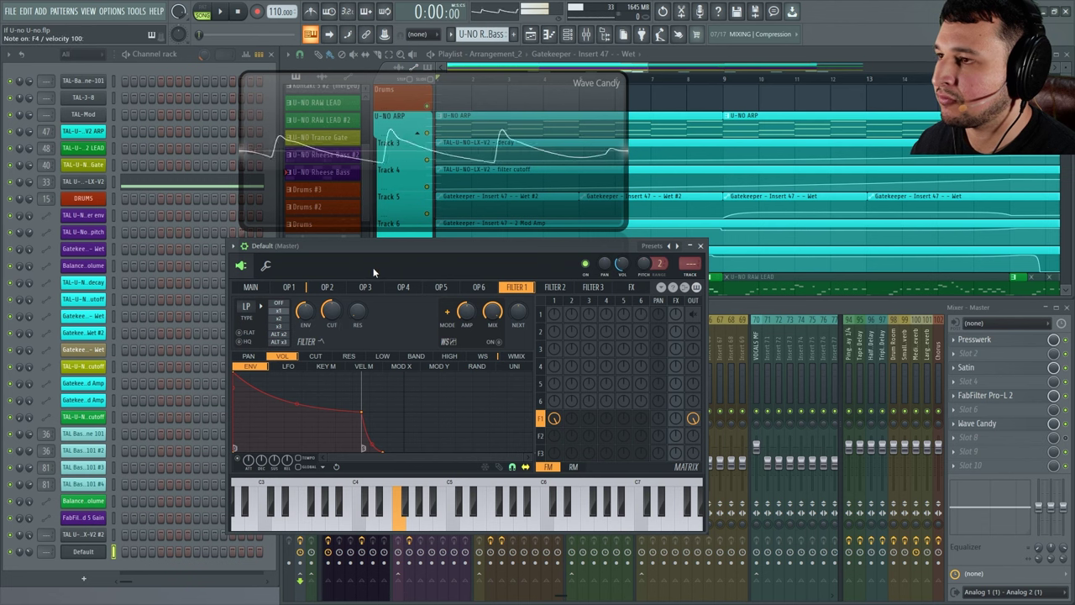
Step: Adjust the cutoff of Sytrus's filter 1 while replaying the F4 note
mouse_move(331, 312)
mouse_down()
mouse_move(331, 335)
mouse_move(305, 284)
mouse_move(331, 304)
mouse_up()
key(v)
key(v)
key(v)
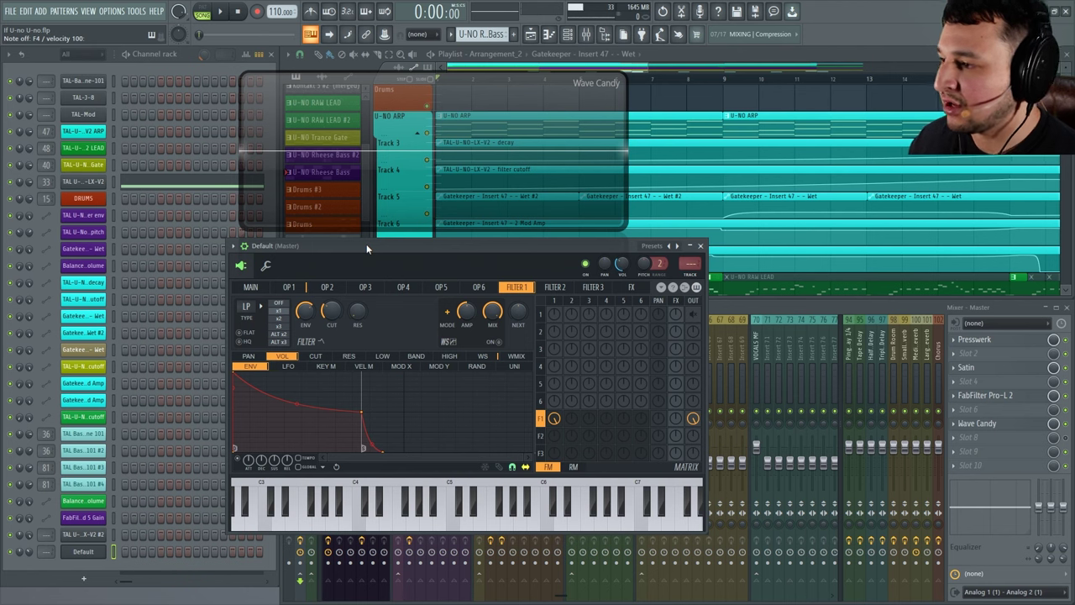
Step: Play the filtered note on TAL-U-NO-LX to compare it with the filtered Sytrus sound
click(103, 535)
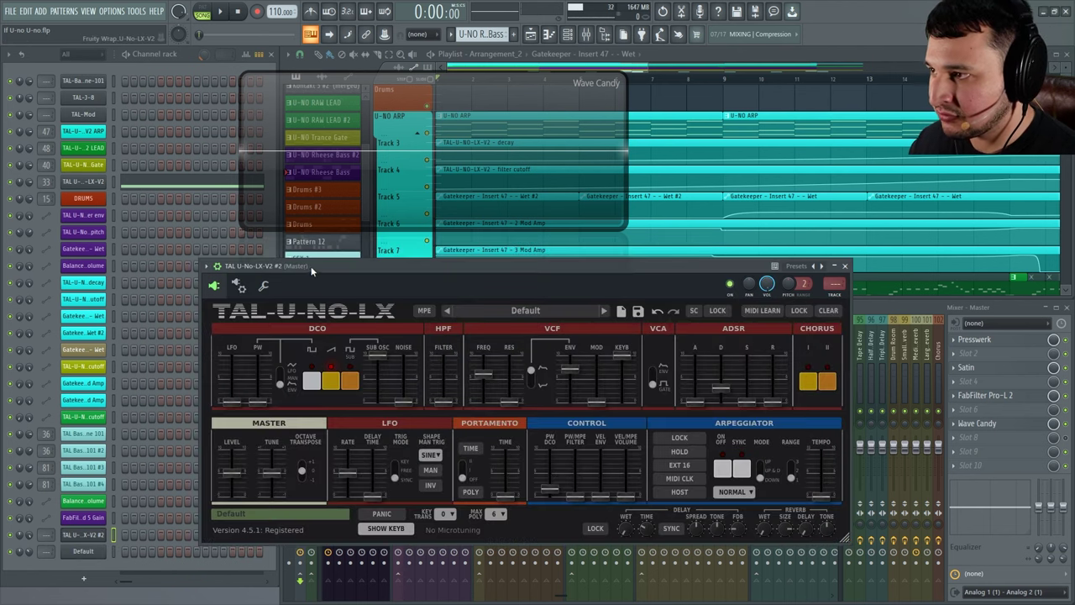
key(v)
key(v)
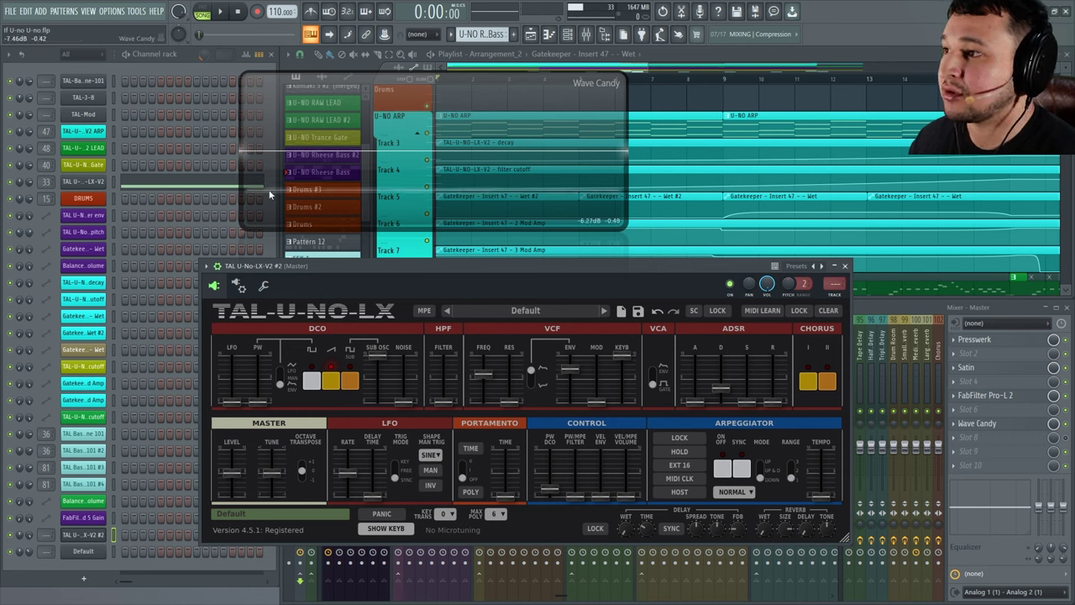
Step: Hide TAL-U-NO-LX's channel settings and close the plugin and Wave Candy windows
click(219, 265)
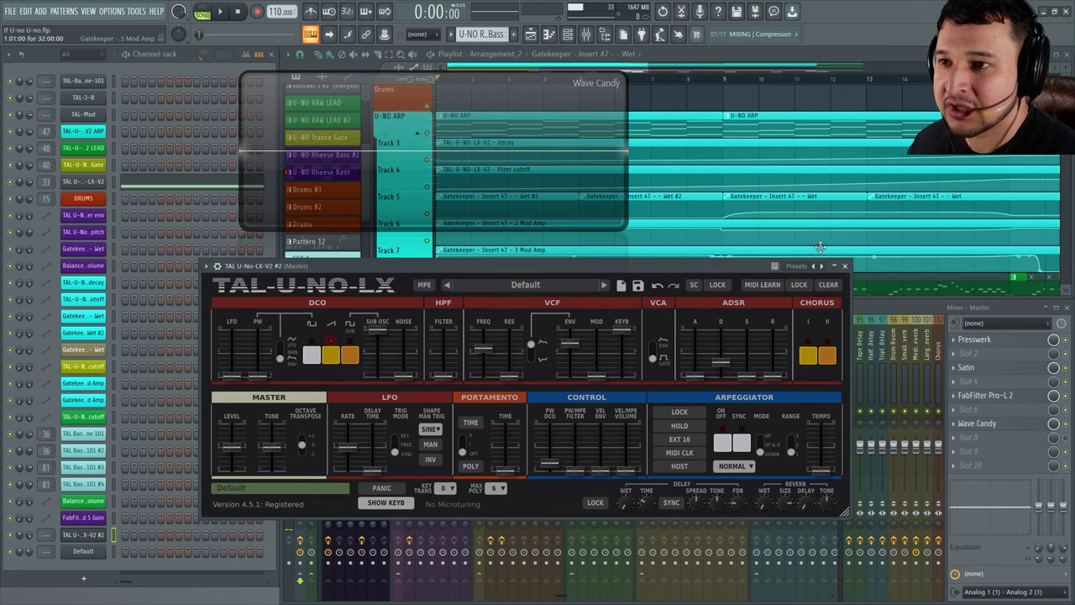
click(845, 265)
key(Escape)
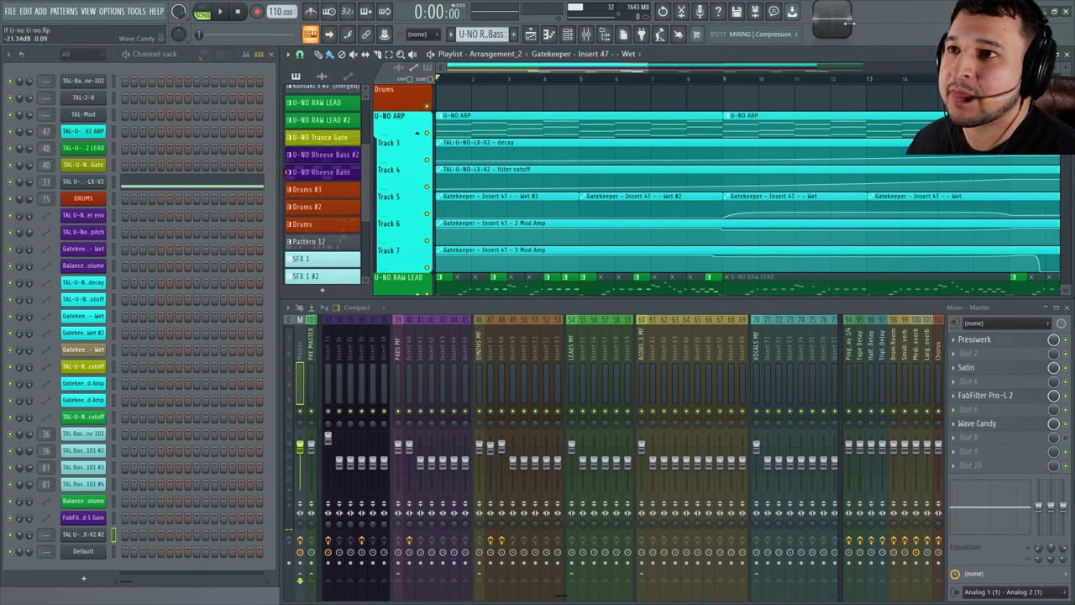
Step: Solo the U-NO ARP track together with its grouped automation tracks in the playlist
scroll(456, 82, up, 1)
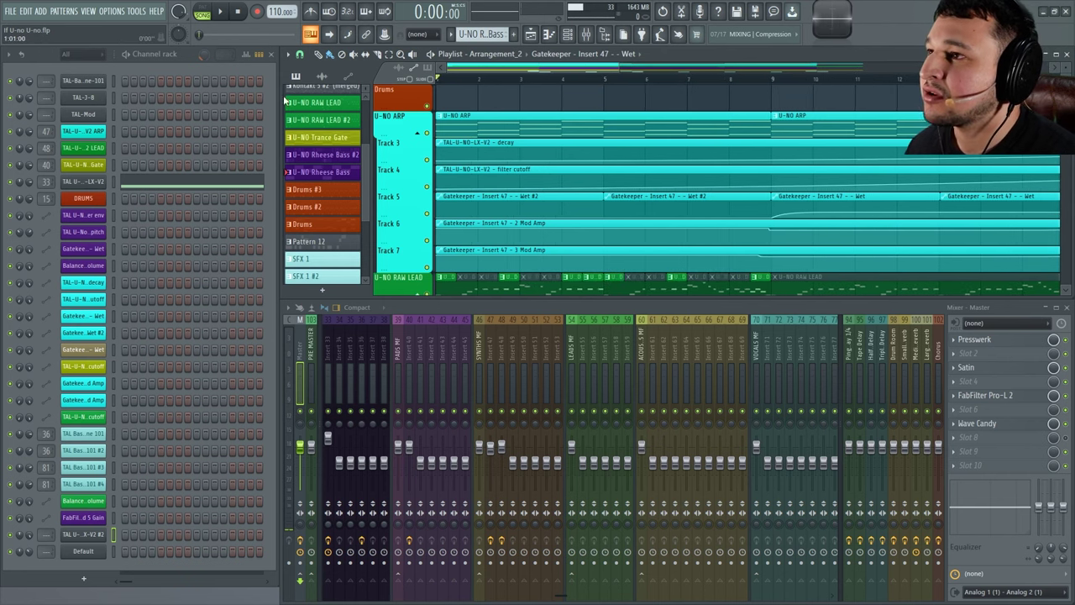
ctrl+right_click(530, 160)
drag(770, 199, 300, 62)
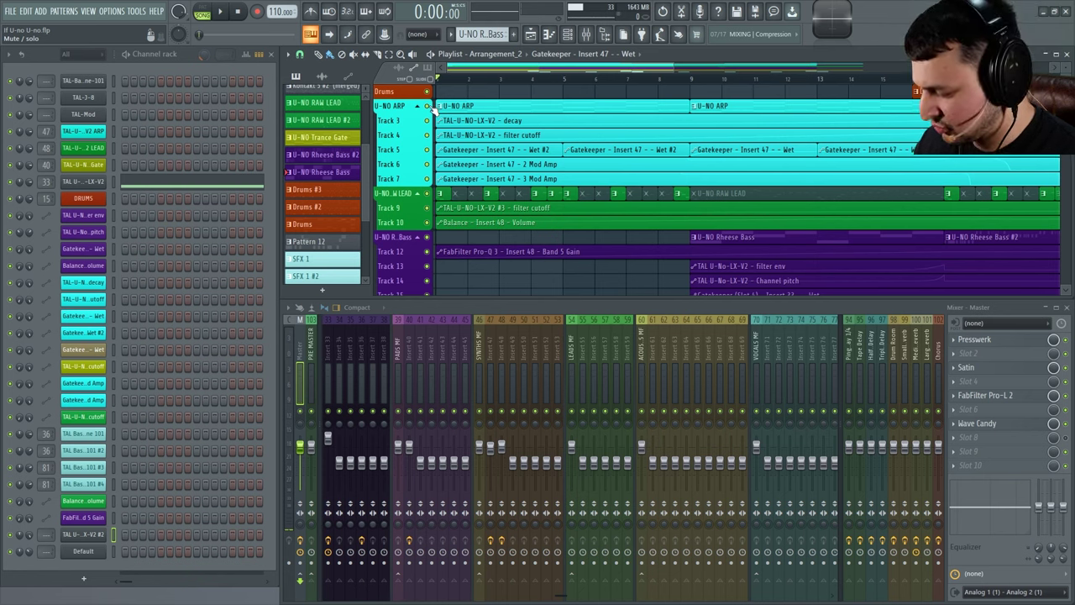
click(428, 106)
right_click(428, 106)
Step: Play the soloed arrangement and select the U-NO ARP pattern from its first playlist clip
key(space)
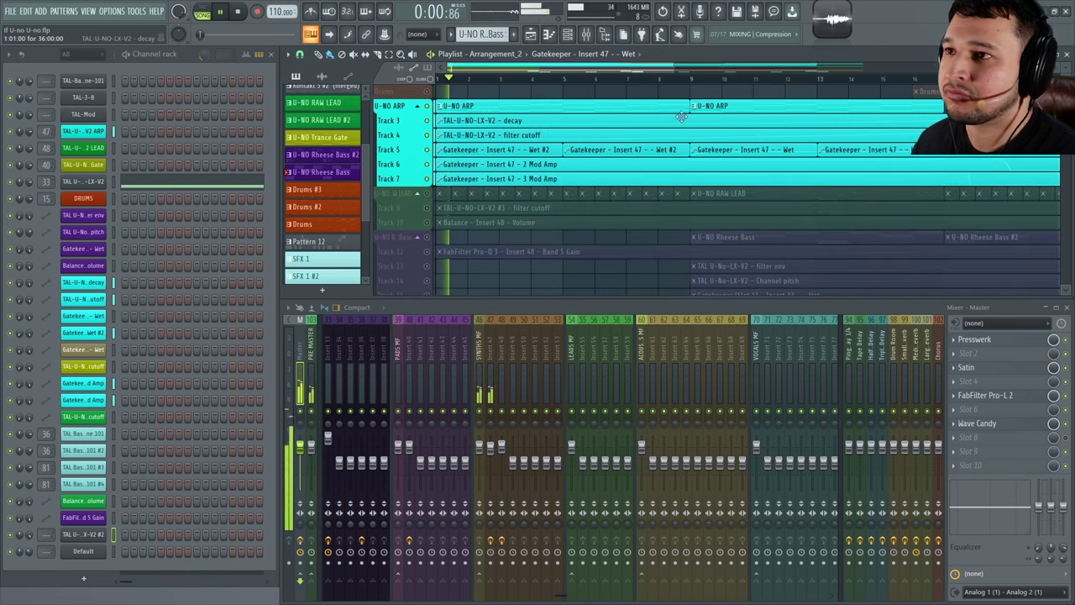
scroll(655, 143, down, 3)
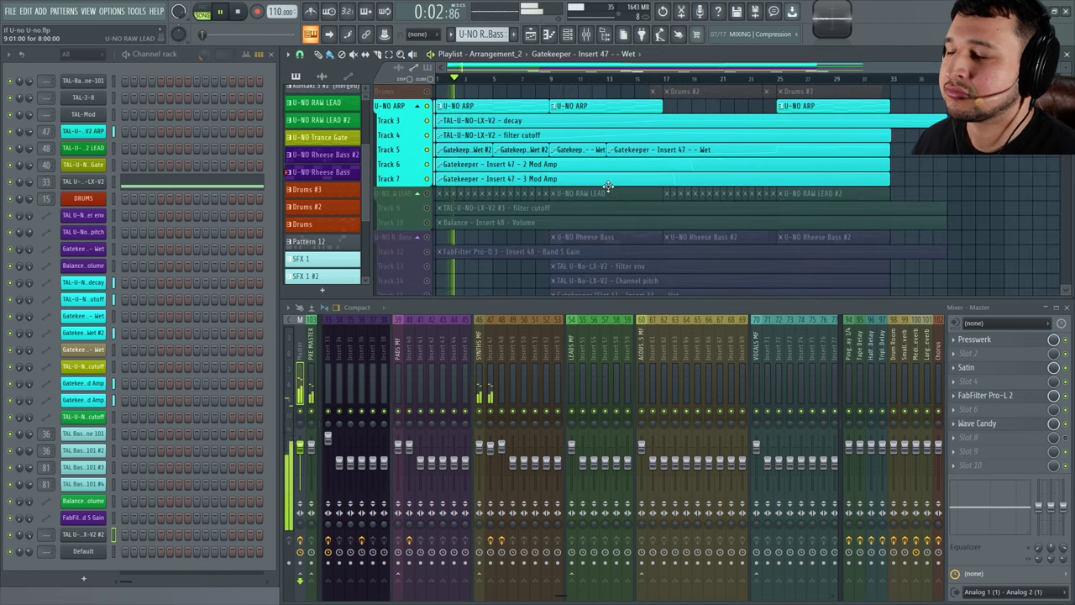
click(493, 110)
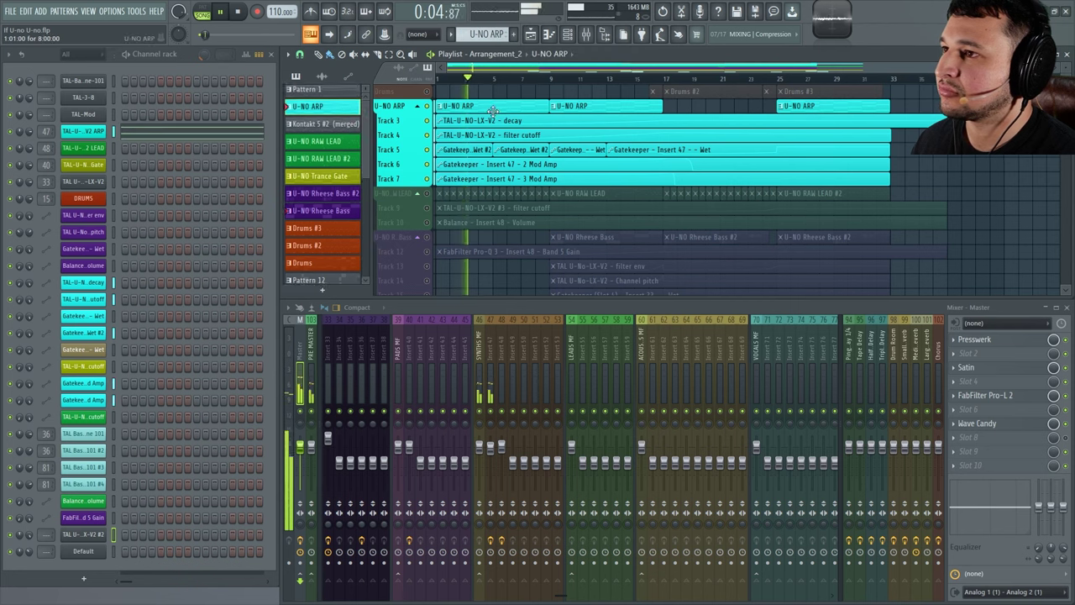
Step: Open the U-NO ARP channel's synth window, enlarge the playlist tracks and set the output visualizer to Spectrum
click(92, 131)
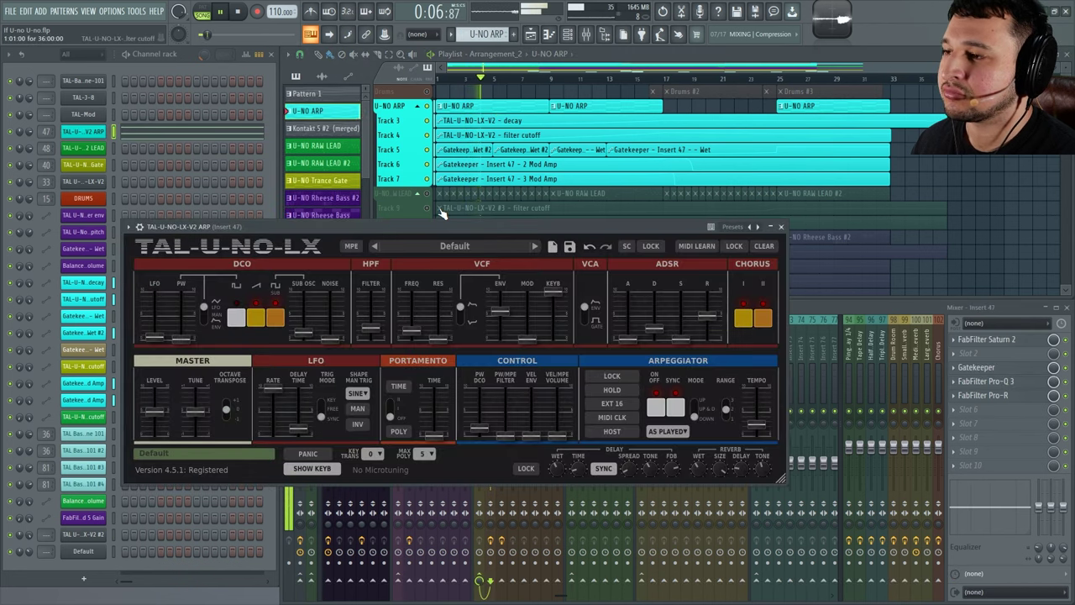
drag(894, 175, 435, 100)
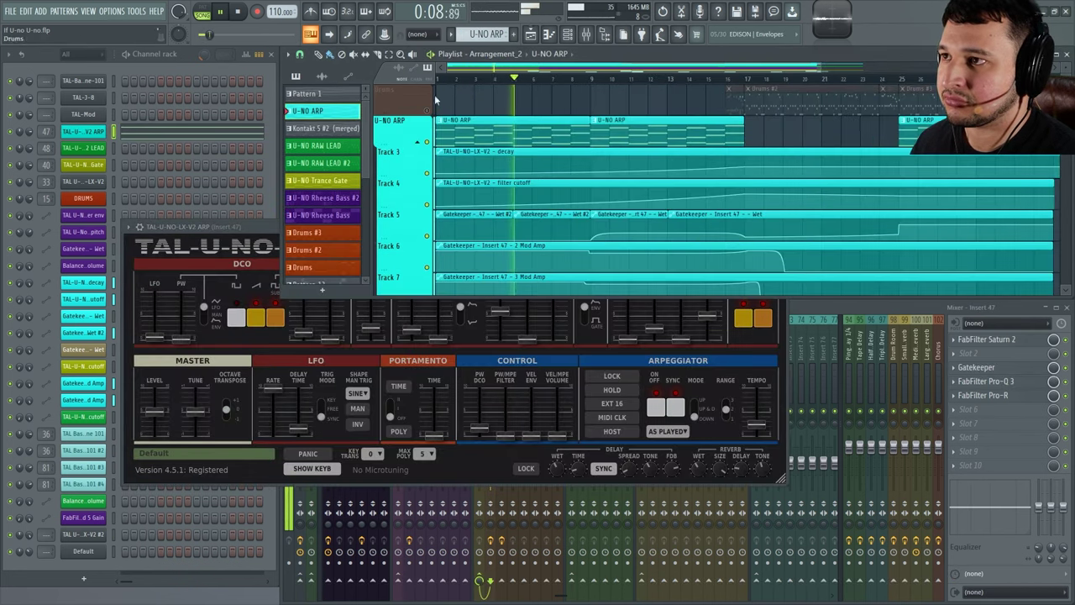
right_click(830, 21)
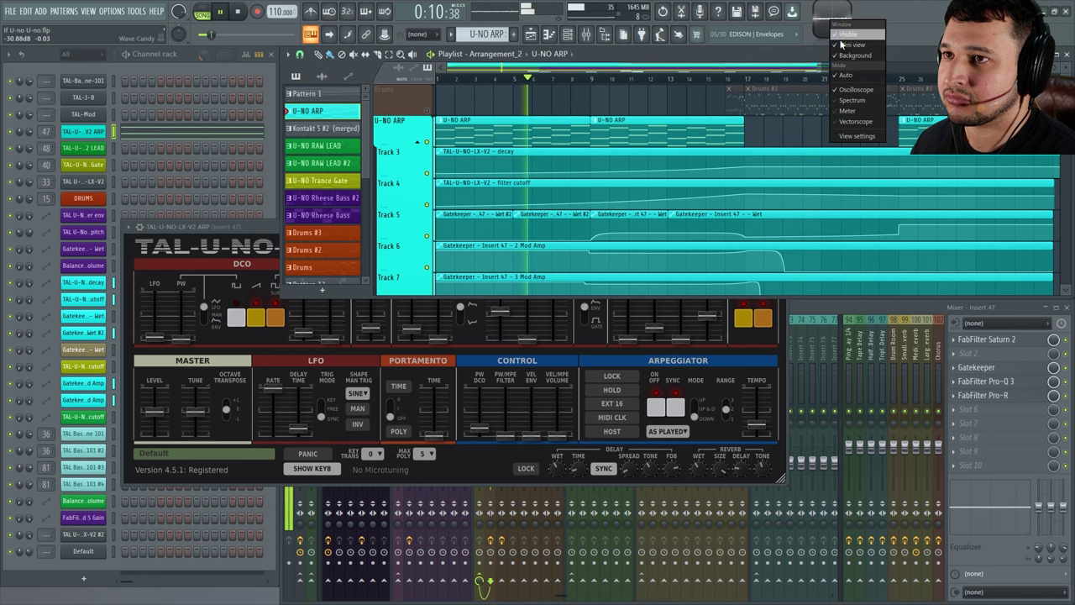
click(868, 104)
click(220, 223)
drag(220, 223, 303, 247)
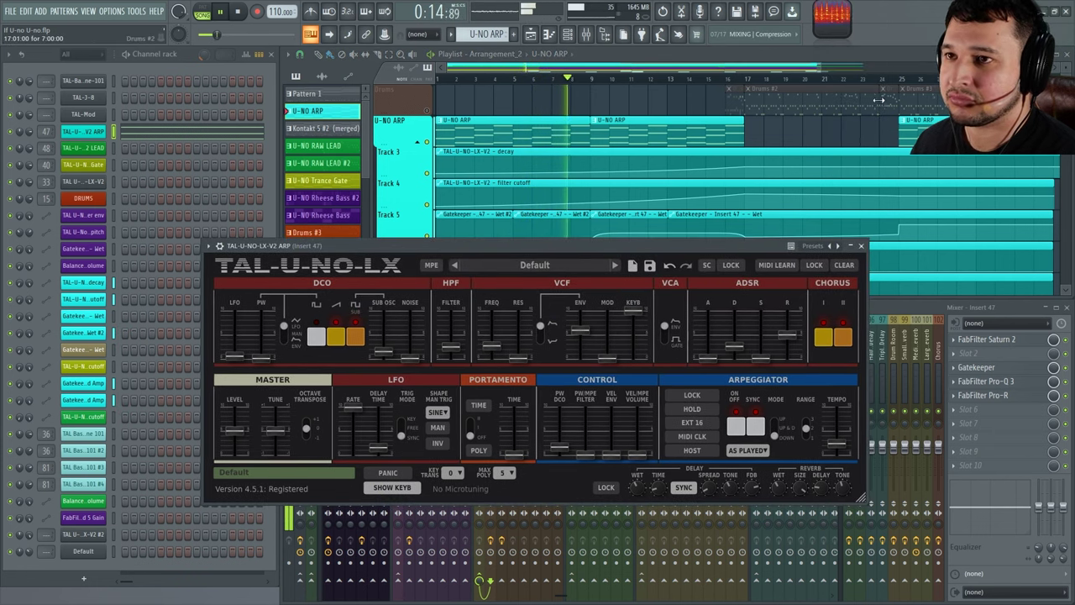
Step: Follow the soloed U-NO ARP playback in the mixer and on the automated TAL-U-NO-LX sliders, and stop it
click(894, 308)
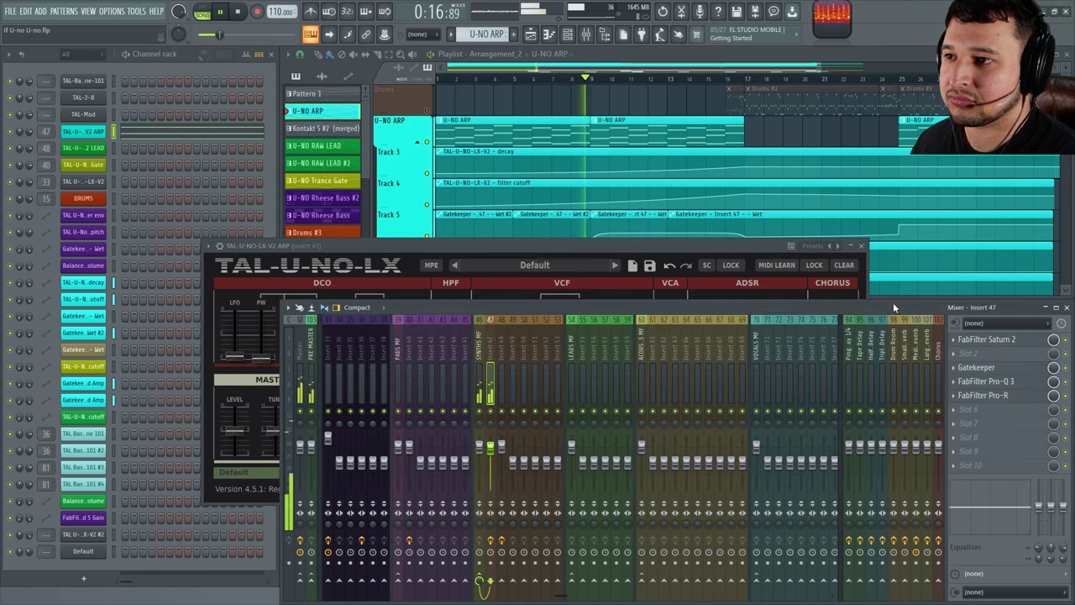
click(666, 247)
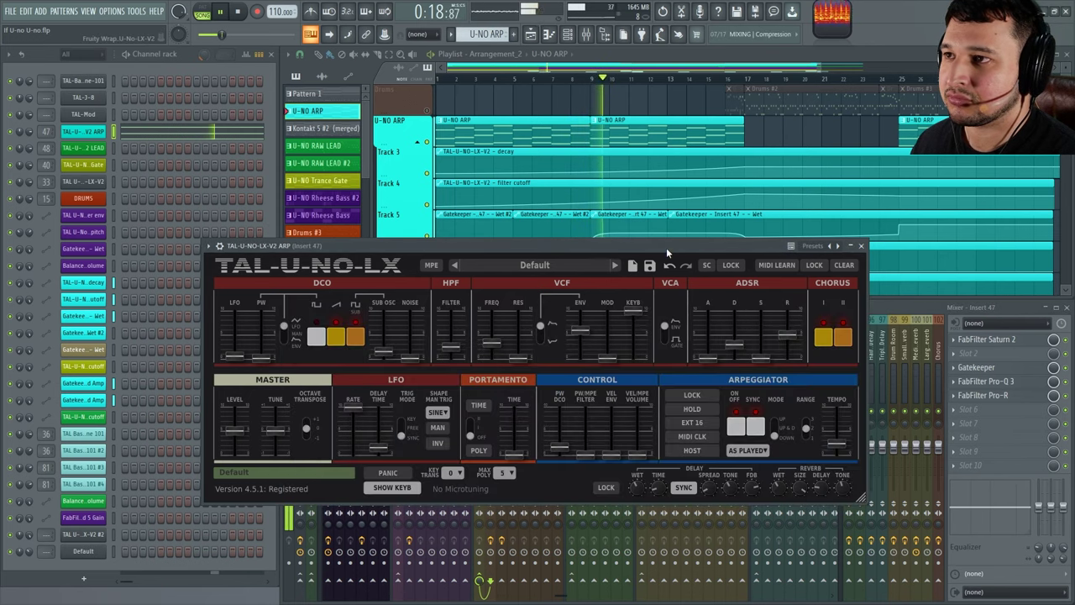
click(914, 308)
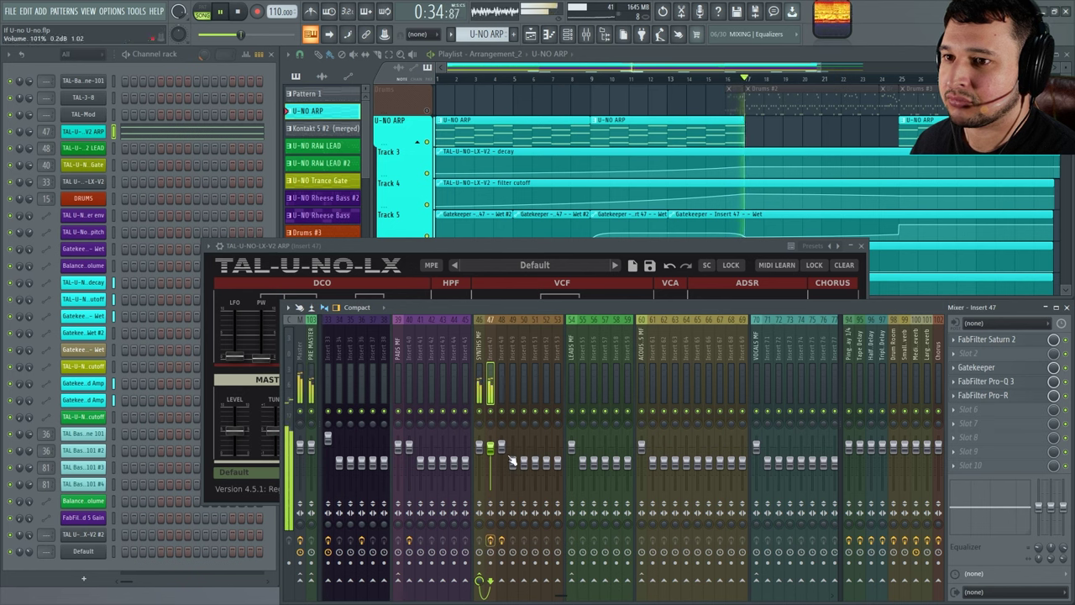
key(space)
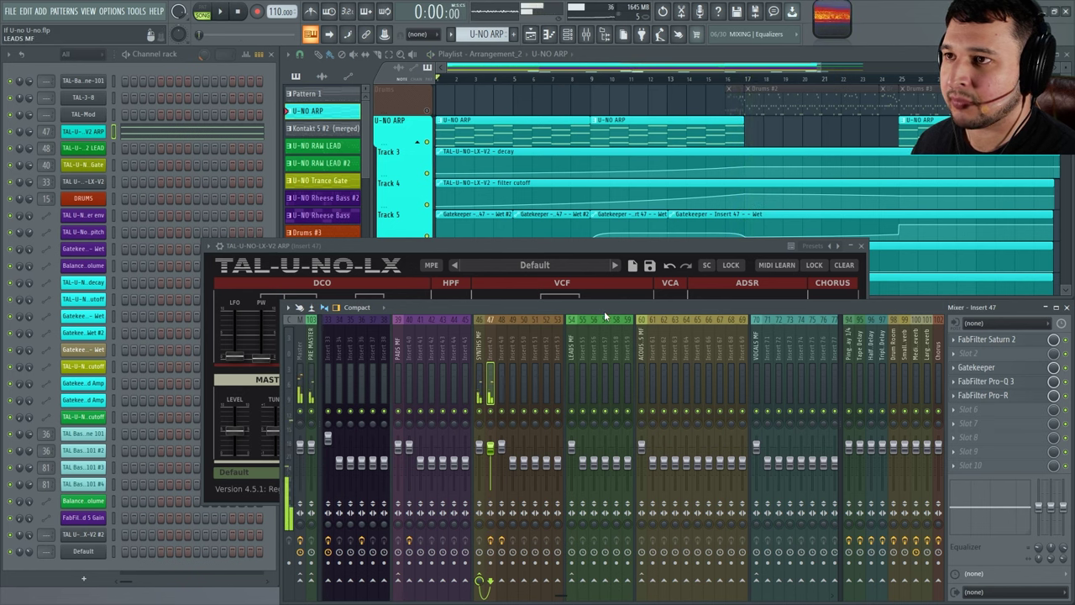
click(462, 239)
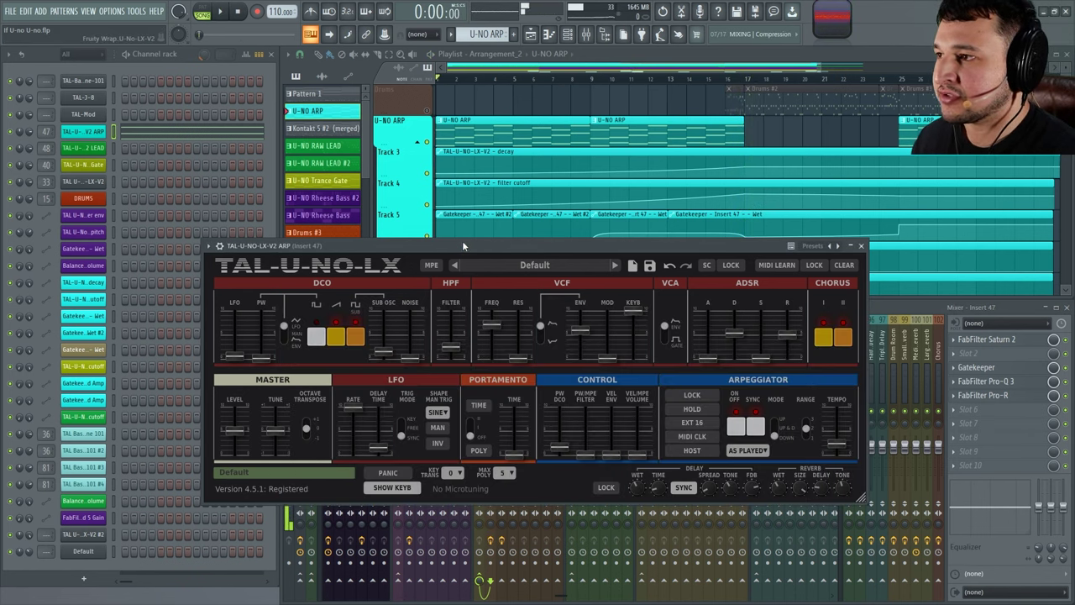
drag(461, 240, 421, 221)
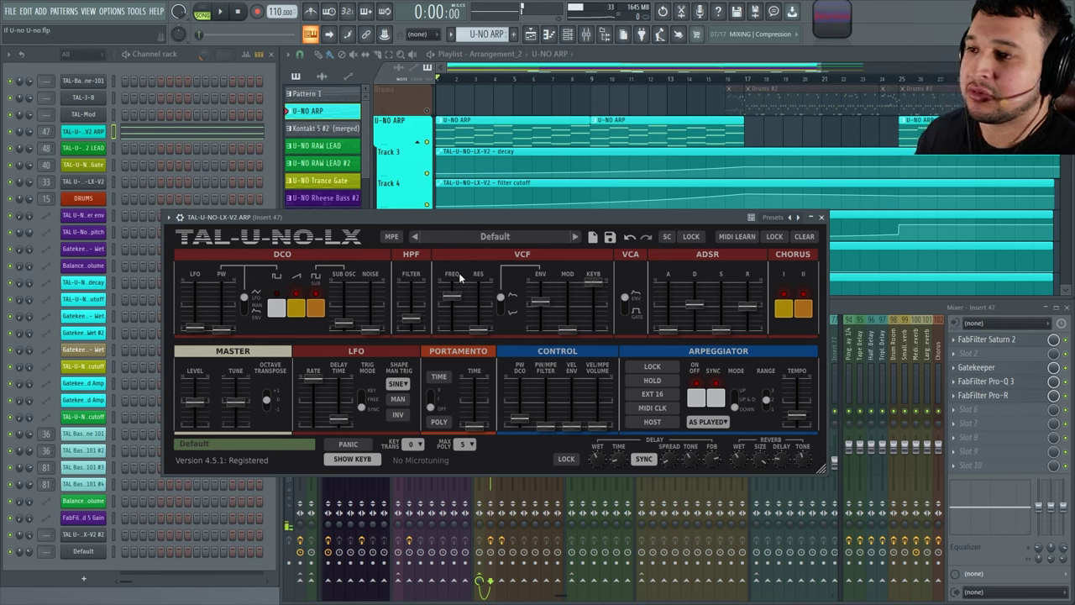
Step: Inspect Saturn 2, Gatekeeper, Pro-Q 3 and Pro-R on mixer Insert 47, closing each effect window after viewing
click(911, 301)
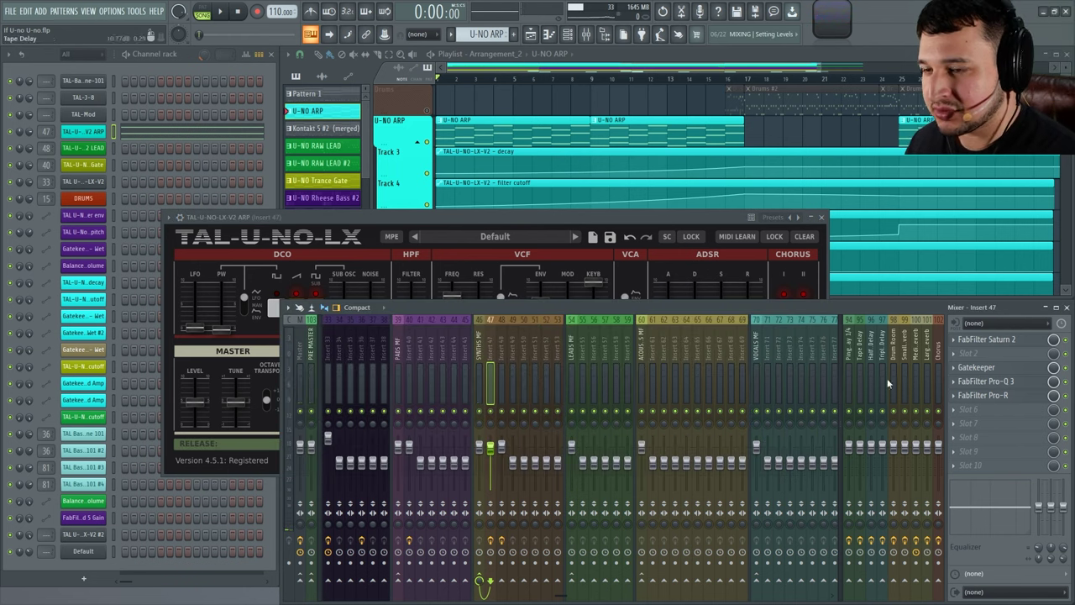
click(1024, 340)
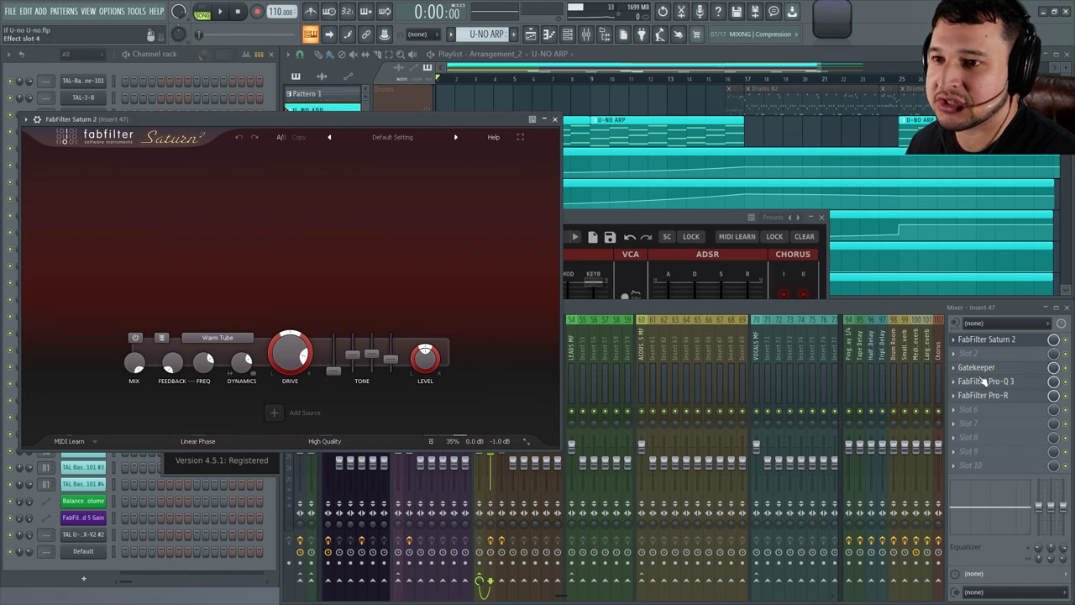
click(978, 368)
click(555, 120)
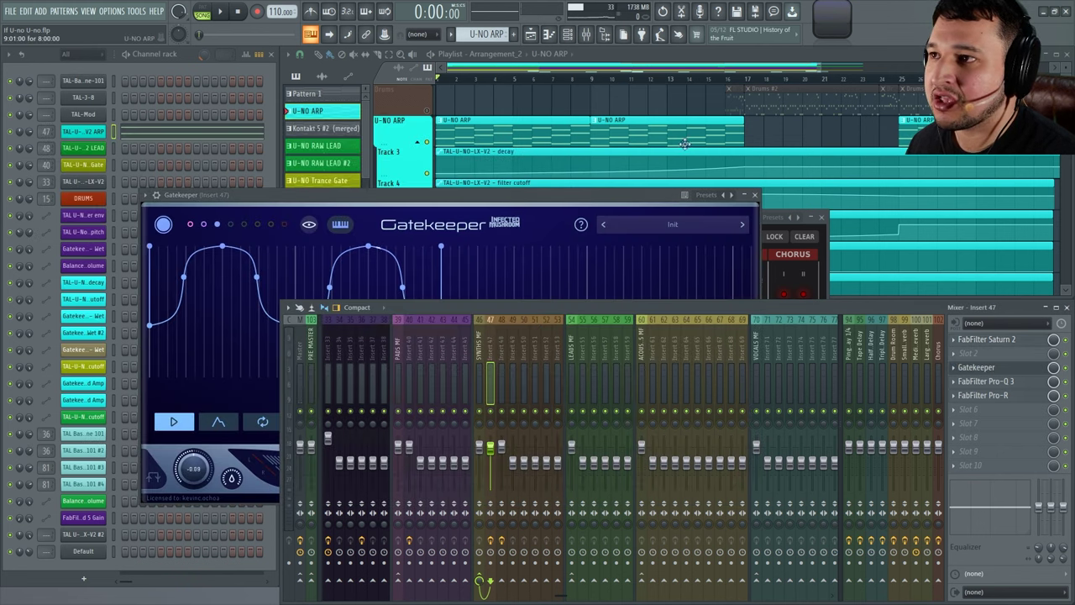
click(755, 196)
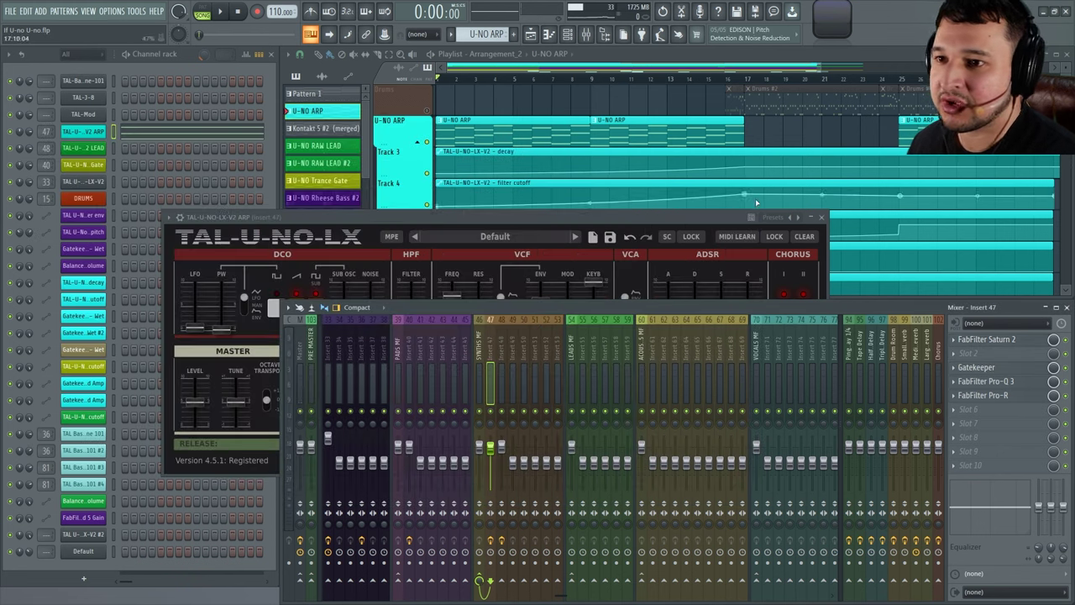
click(1028, 383)
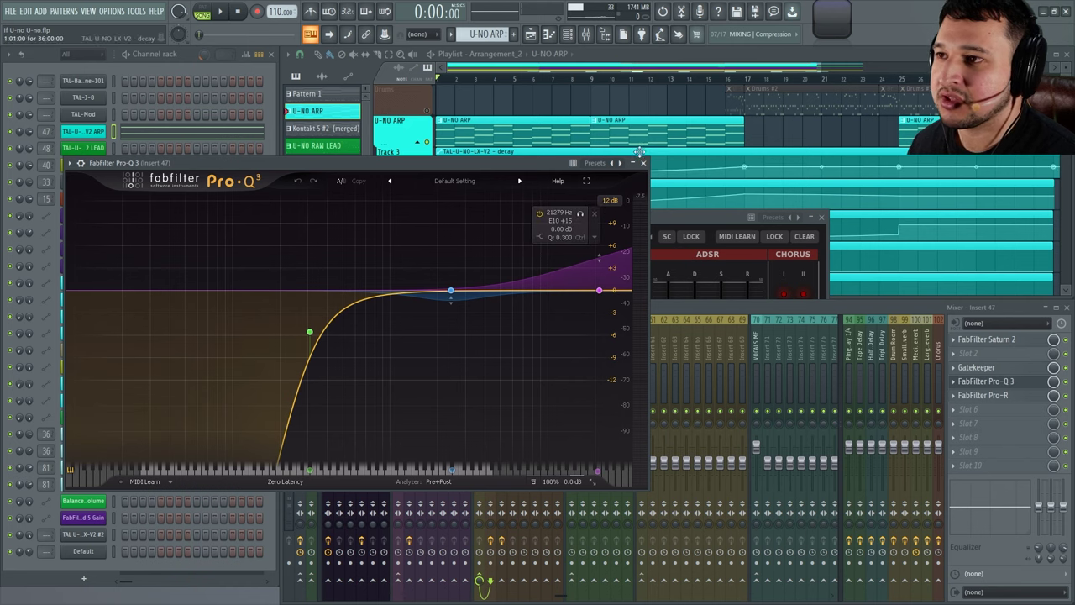
click(644, 163)
click(978, 396)
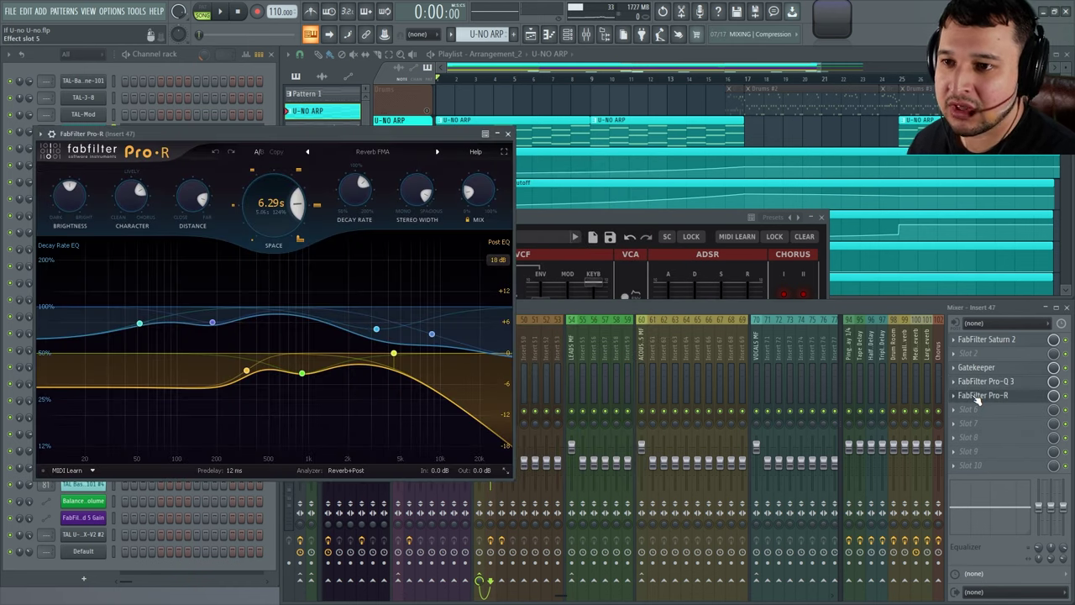
click(507, 135)
click(700, 226)
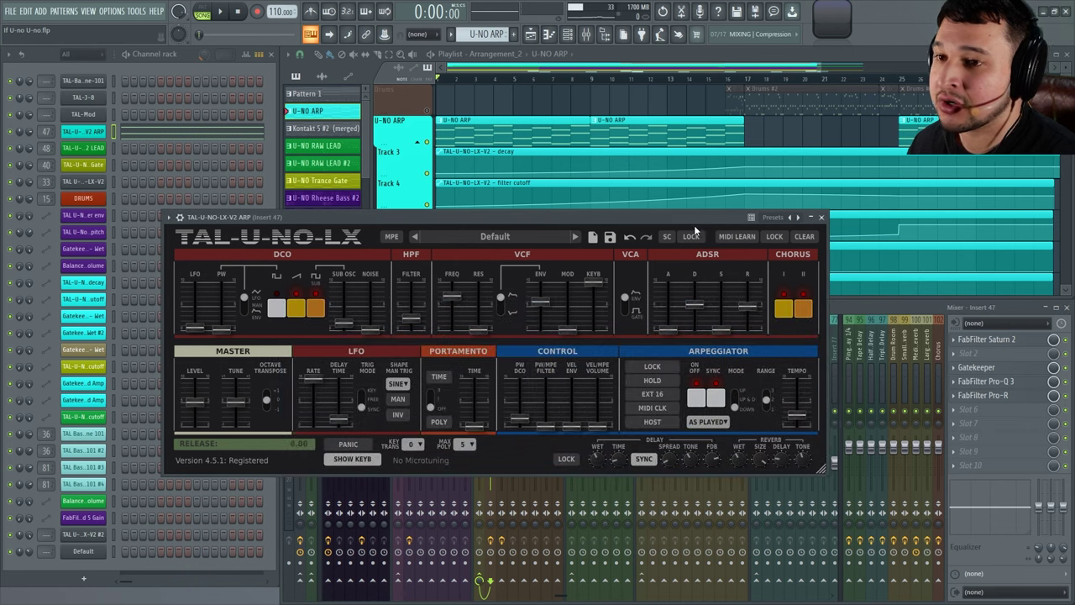
Step: Bypass the effects on mixer Insert 47 and select bars 25 to 33 of the playlist as the playback range
click(896, 316)
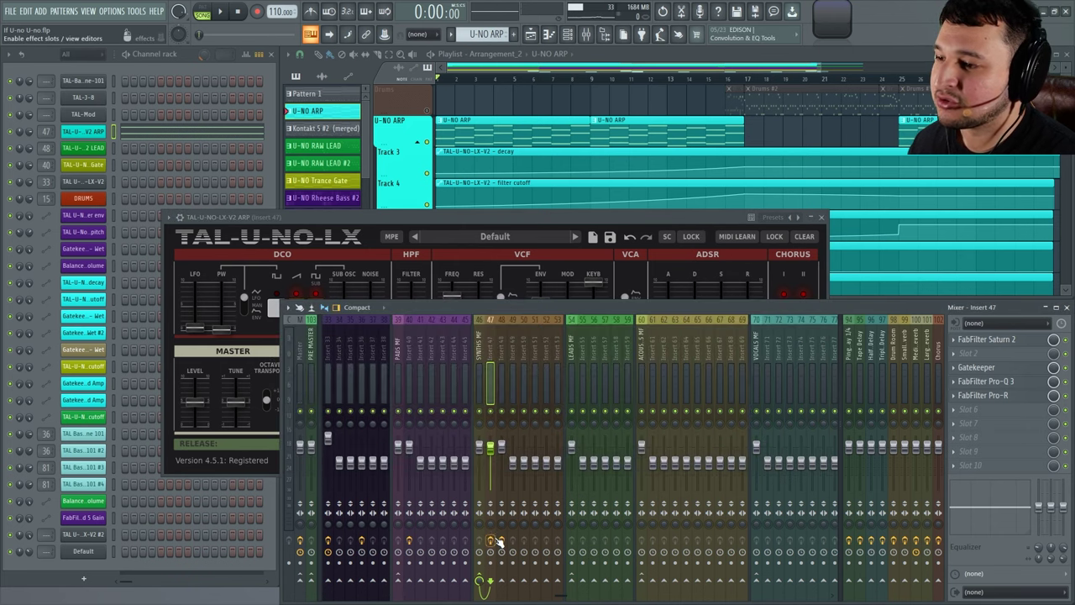
scroll(794, 79, down, 2)
scroll(798, 79, up, 3)
scroll(679, 77, left, 2)
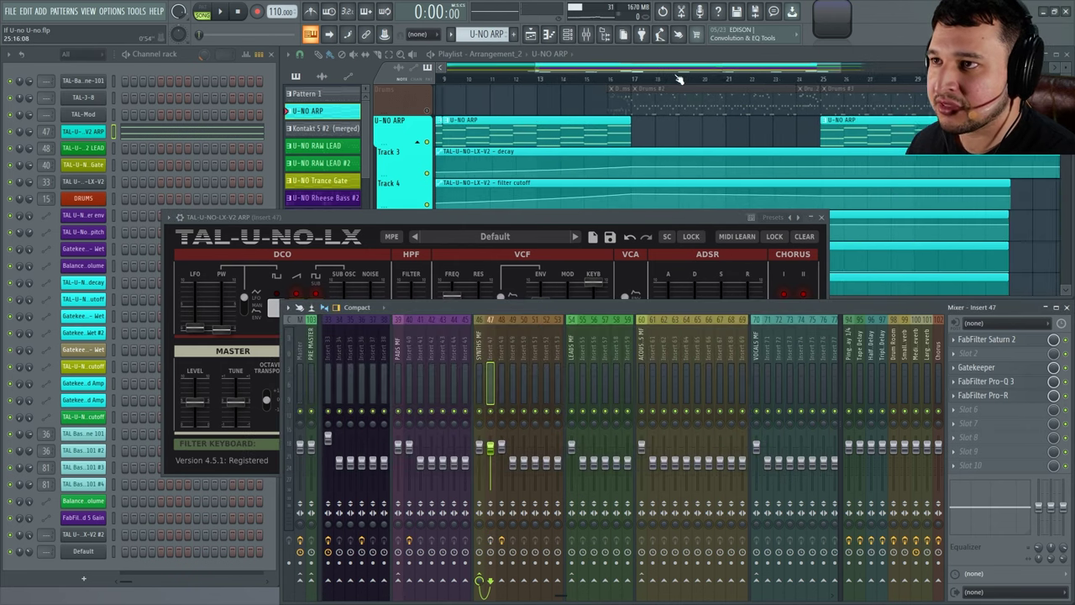
click(827, 85)
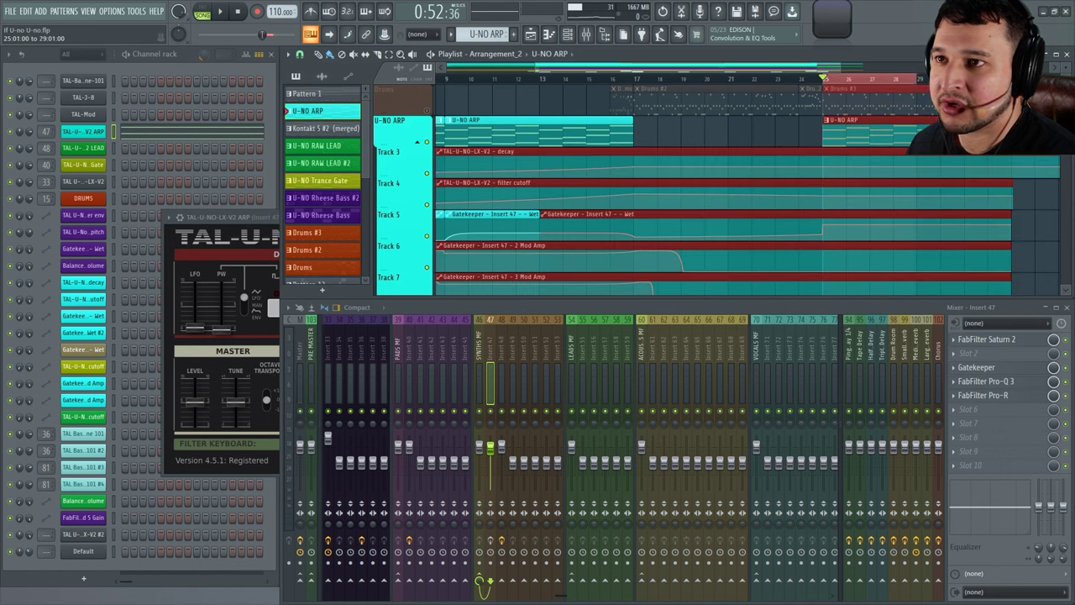
key(ctrl+d)
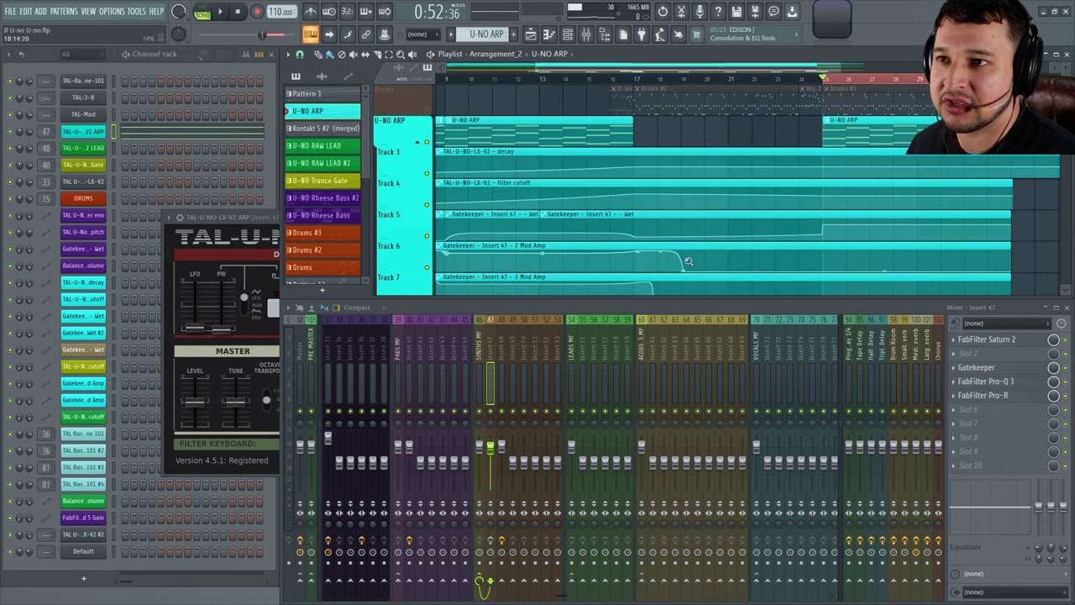
drag(679, 271, 1060, 85)
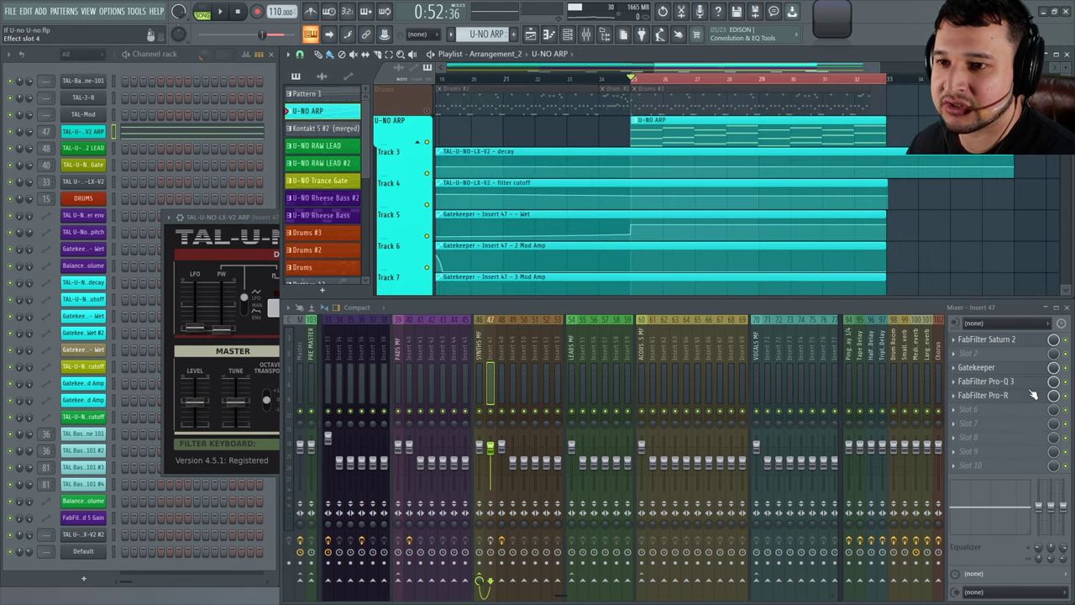
Step: Play the selected range to compare Insert 47 with and without its effects, and close the TAL-U-NO-LX window
key(space)
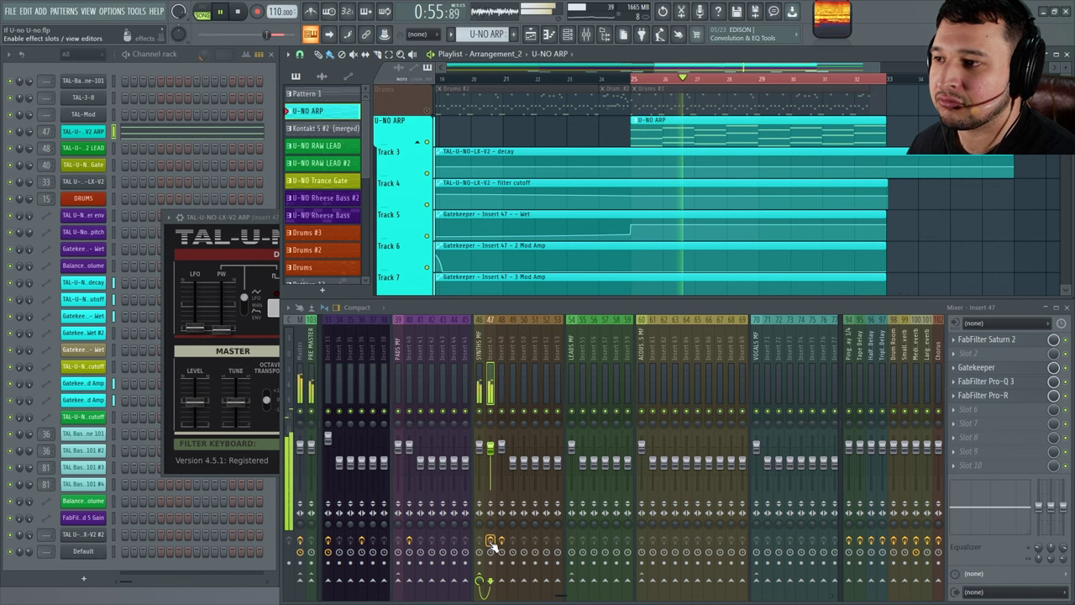
click(255, 215)
click(826, 216)
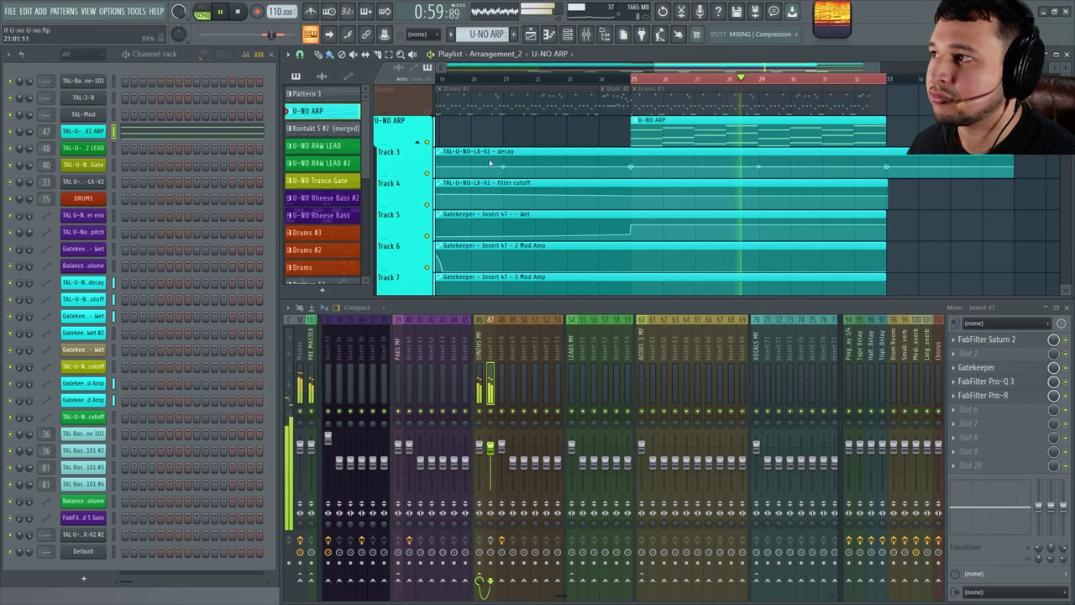
key(space)
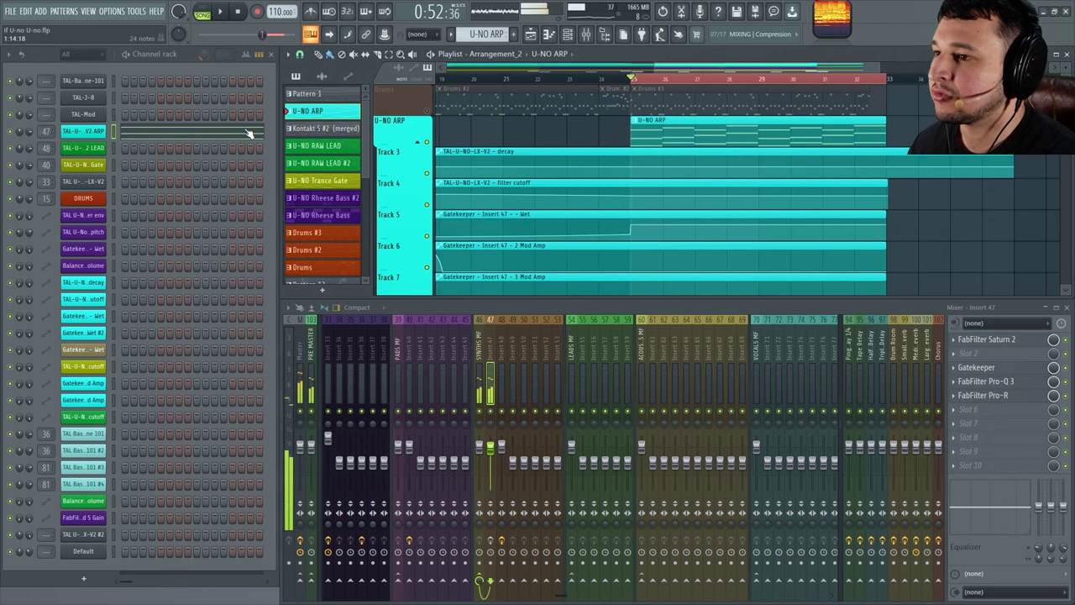
Step: Reopen the U-NO ARP channel's TAL-U-NO-LX and adjust the sub oscillator volume while the selected range plays
click(101, 132)
click(246, 291)
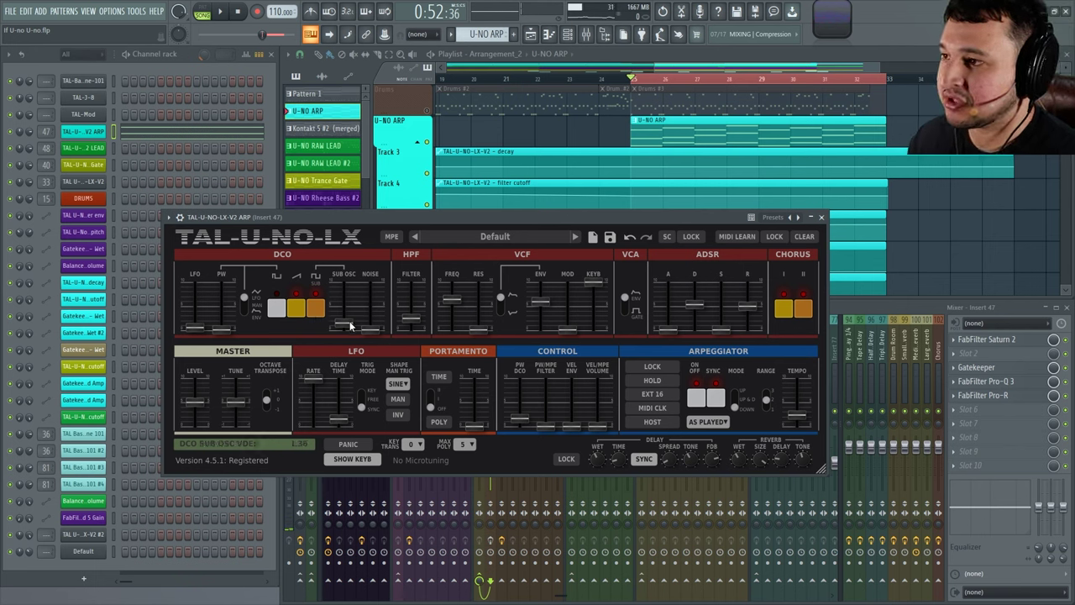
key(space)
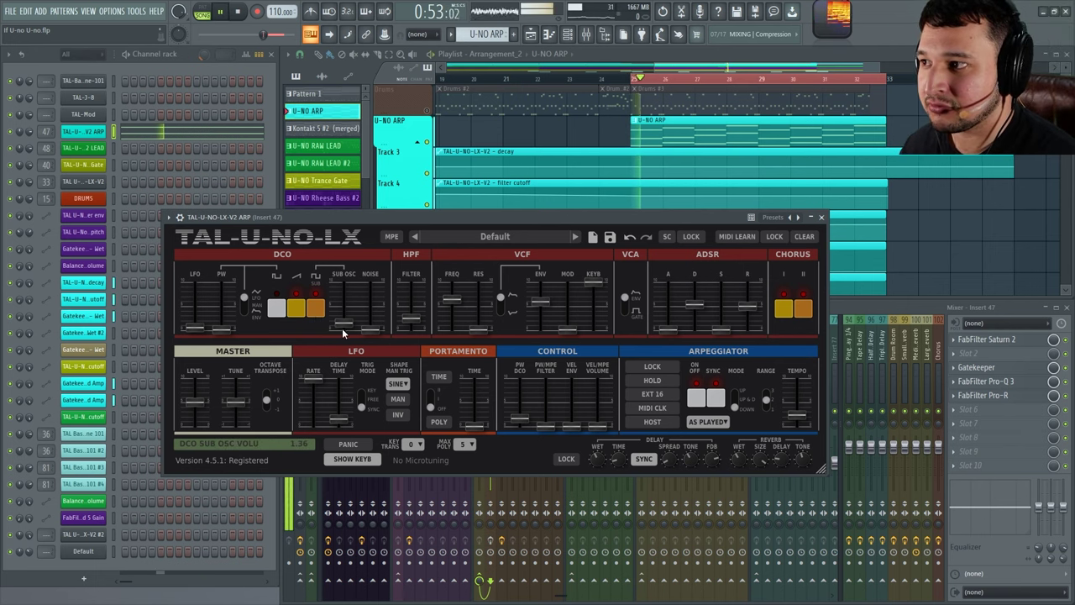
mouse_move(346, 329)
mouse_down()
mouse_move(345, 300)
mouse_move(344, 330)
mouse_up()
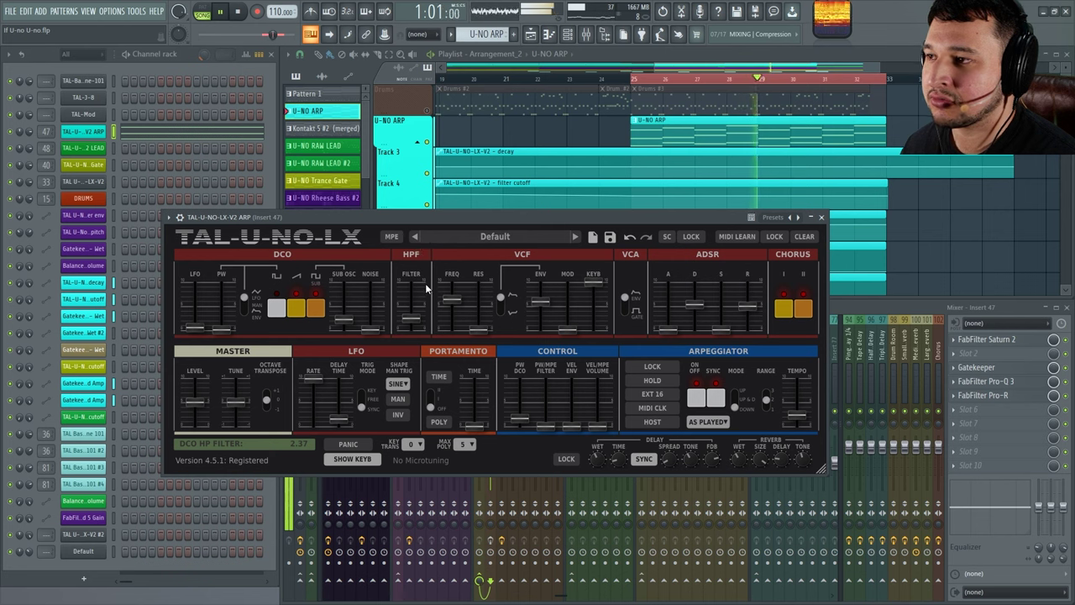
Step: Sweep the high-pass filter up to 10.00 and back to 2.37 during playback, and adjust the channel volume
mouse_move(680, 235)
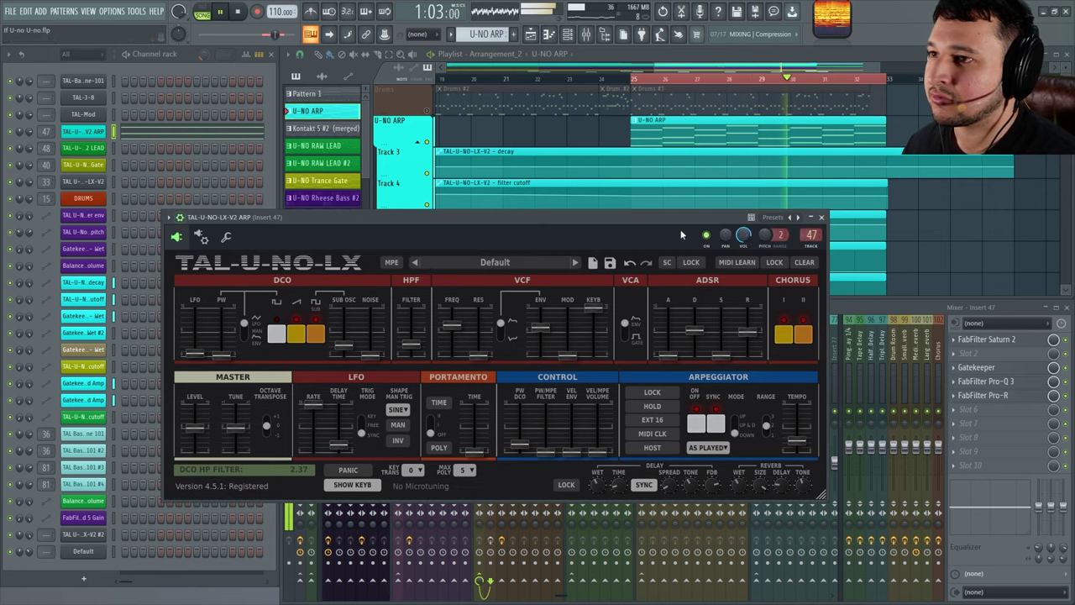
drag(411, 344, 410, 304)
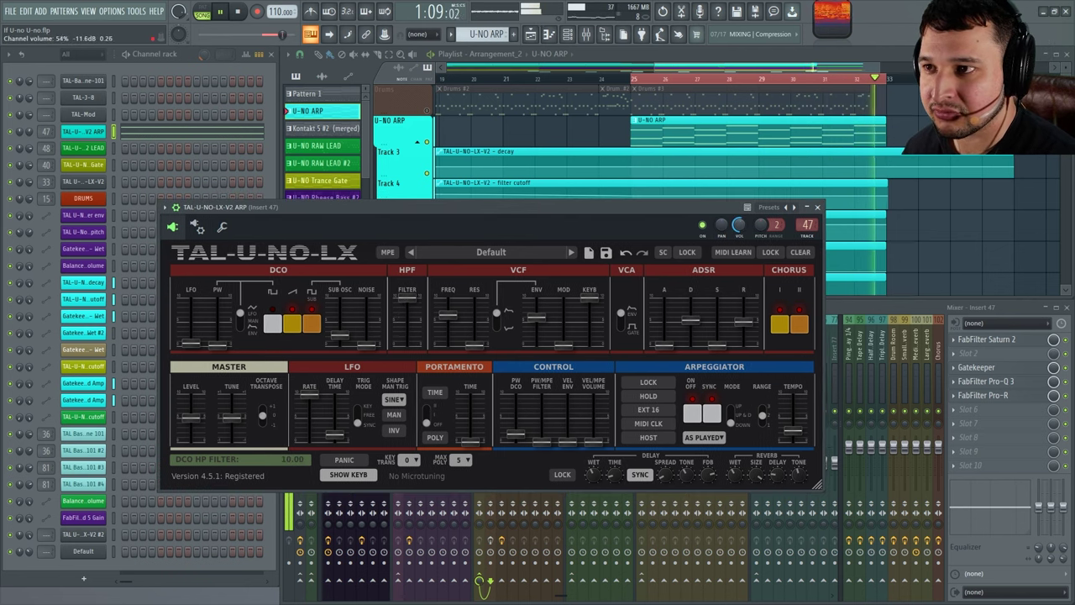
drag(411, 306, 409, 335)
right_click(741, 222)
click(753, 227)
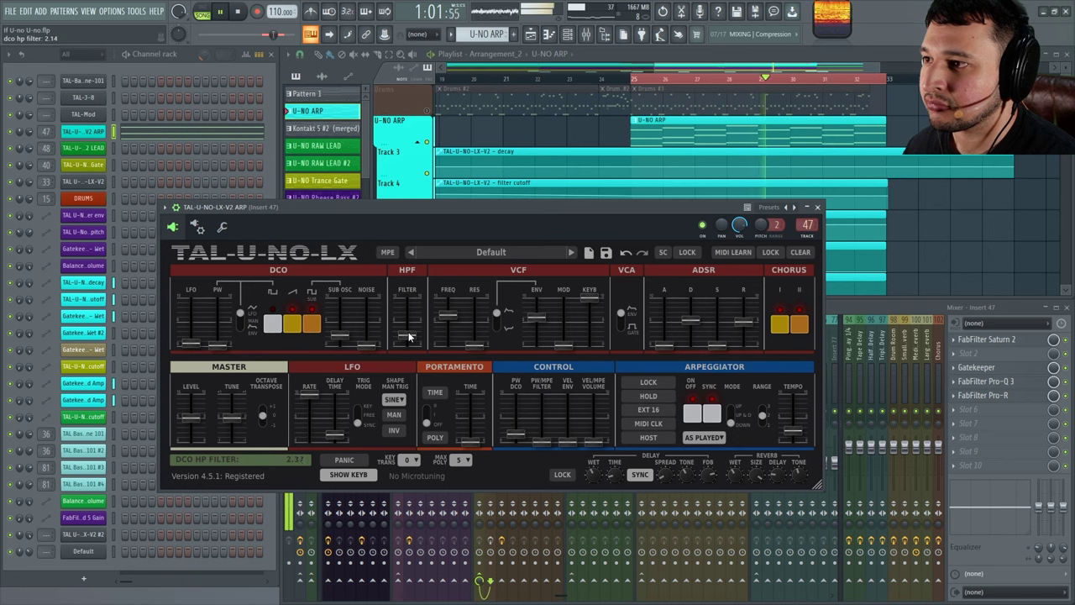
Step: Try the VCF frequency and channel volume of TAL-U-NO-LX during playback, and stop the arrangement
drag(436, 294, 449, 320)
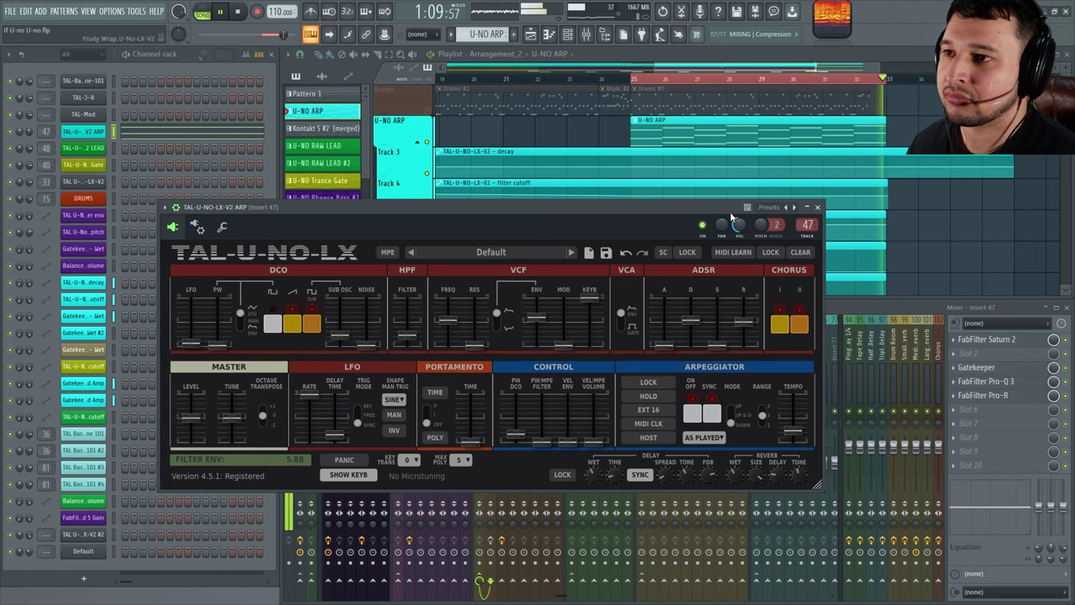
drag(726, 203, 729, 203)
key(space)
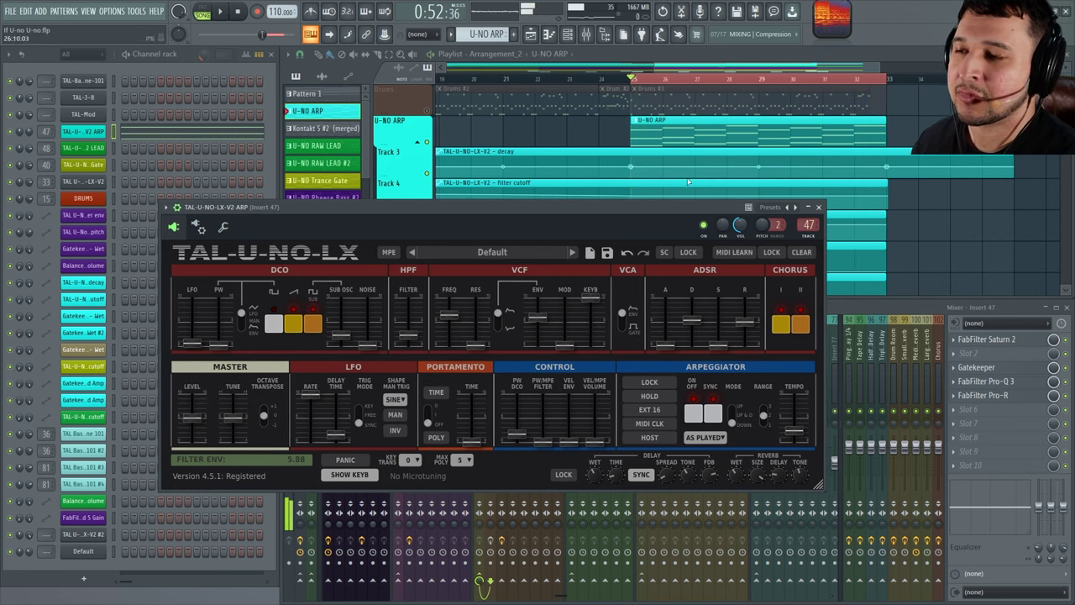
right_click(742, 231)
click(758, 238)
Step: Examine the decay, filter cutoff and Gatekeeper automation curves grouped under U-NO ARP in the playlist
drag(965, 187, 384, 260)
scroll(523, 237, down, 3)
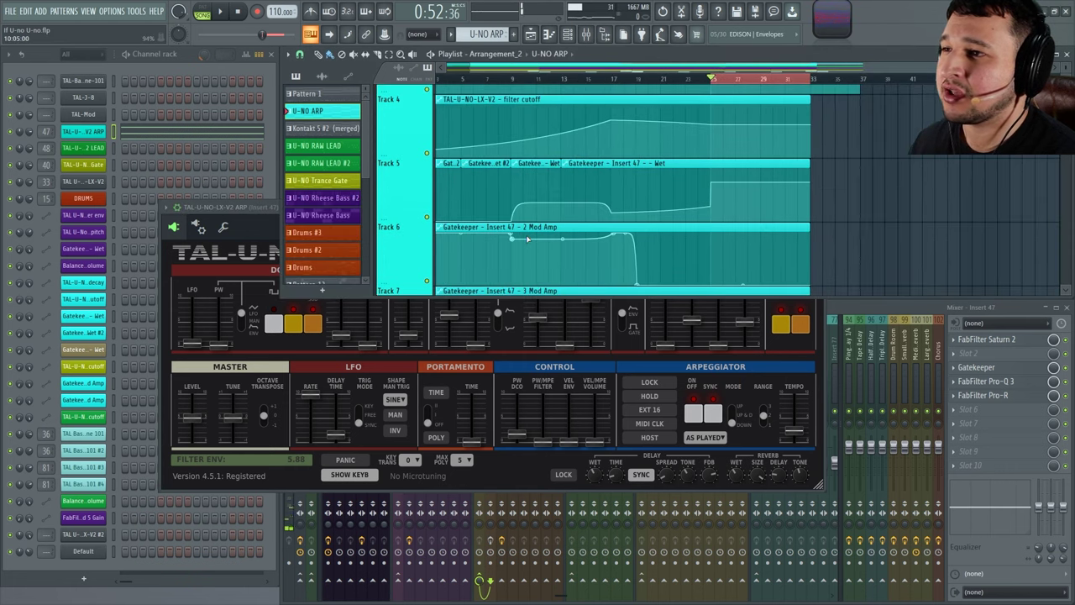
scroll(426, 200, up, 2)
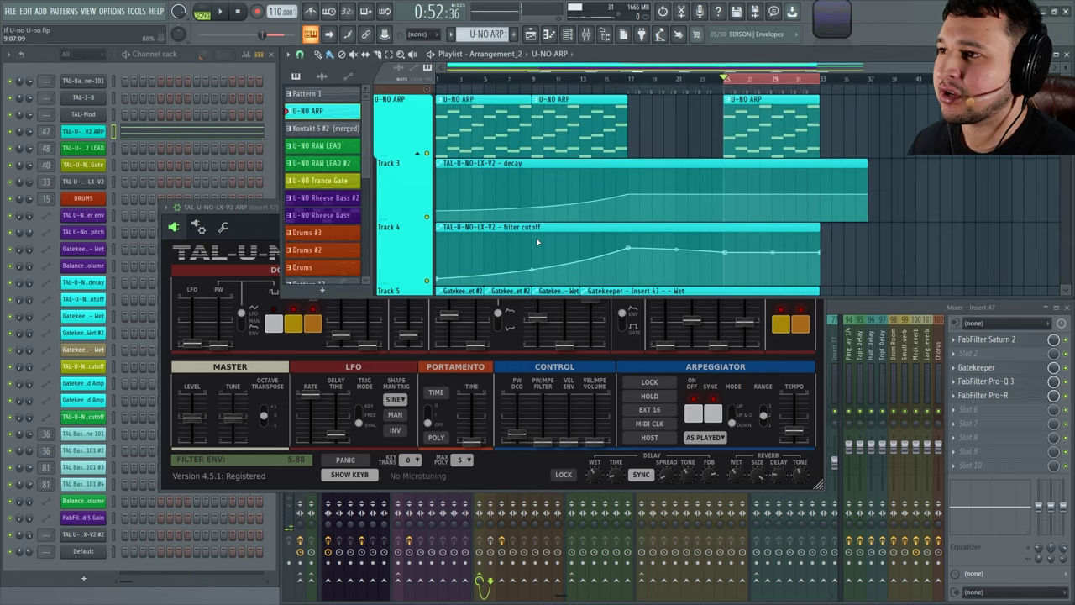
Step: Bring the U-NO ARP channel's synth window forward and adjust its ADSR decay and release, setting release to 4.27, while the selected range plays
scroll(539, 240, down, 4)
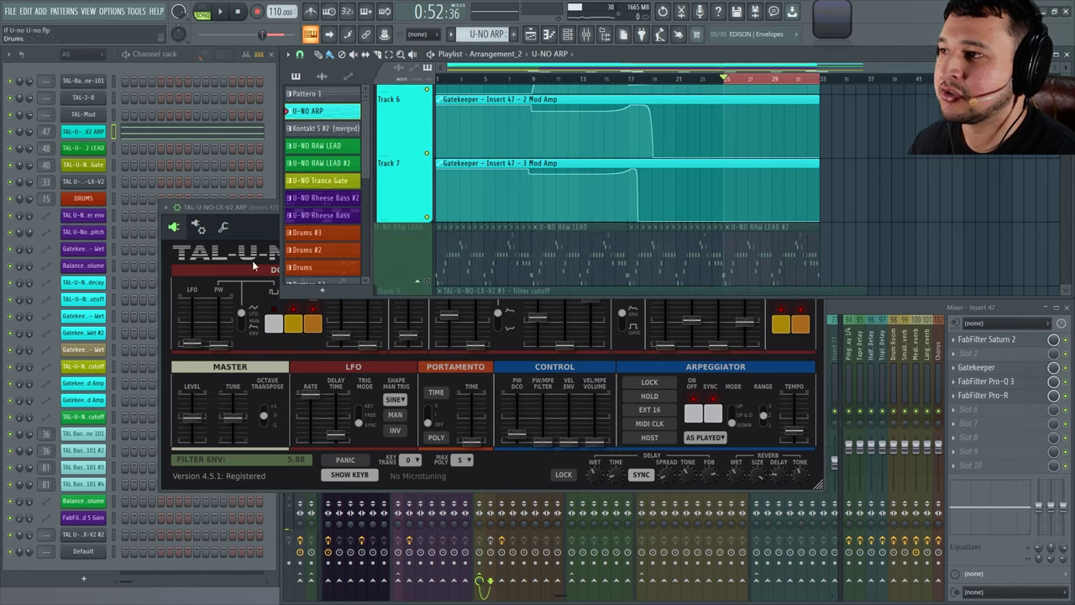
click(238, 207)
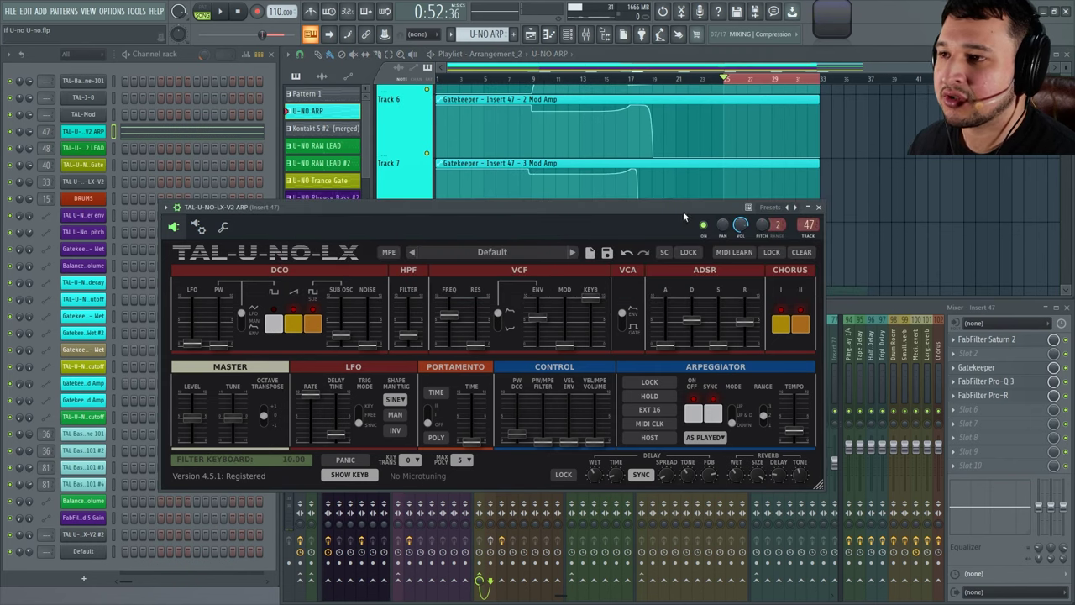
key(space)
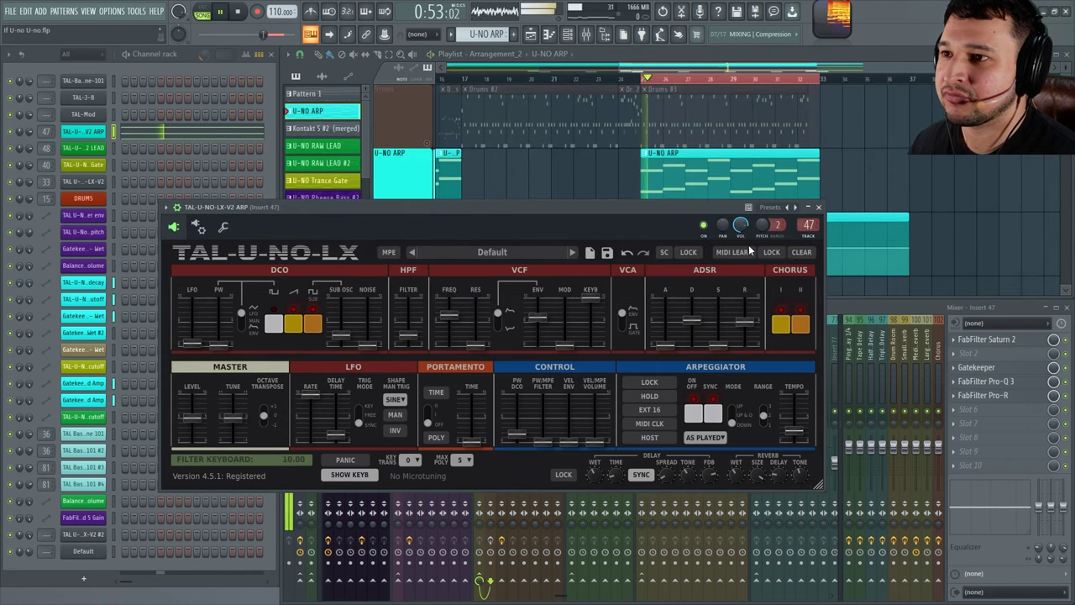
mouse_move(691, 321)
mouse_down()
mouse_move(698, 346)
mouse_move(743, 341)
mouse_move(698, 340)
mouse_move(696, 322)
mouse_up()
drag(752, 341, 739, 323)
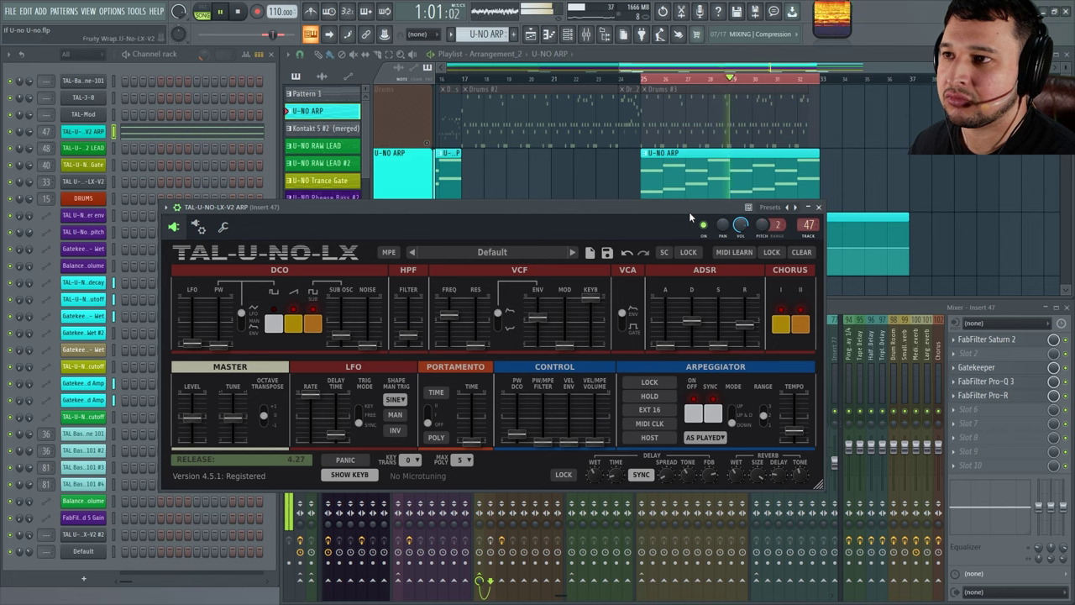
key(space)
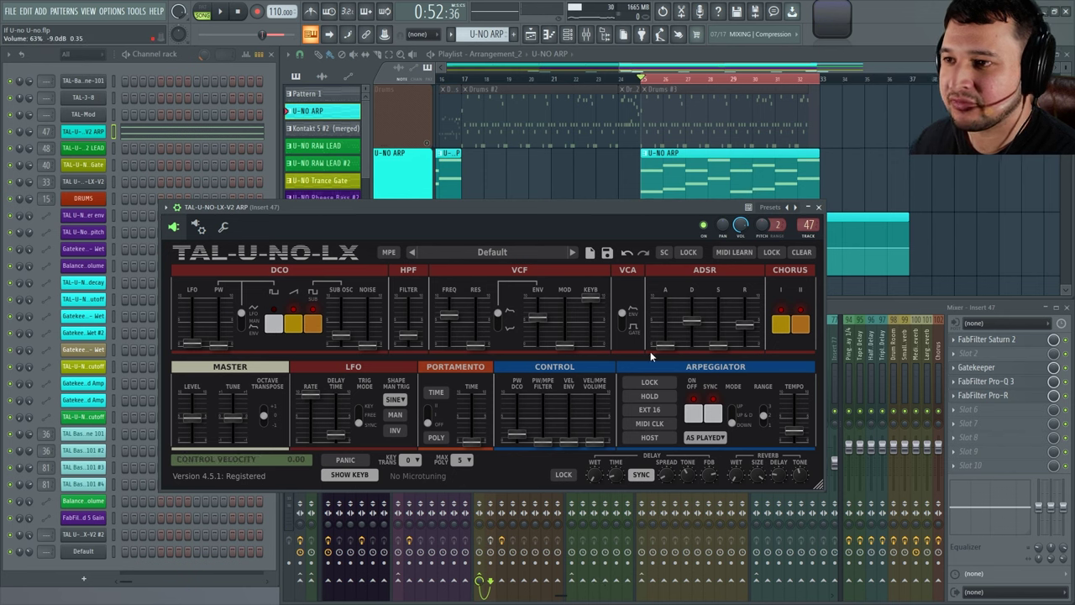
Step: Replay the selected range while trying the ADSR decay, and raise the release to 5.80
key(space)
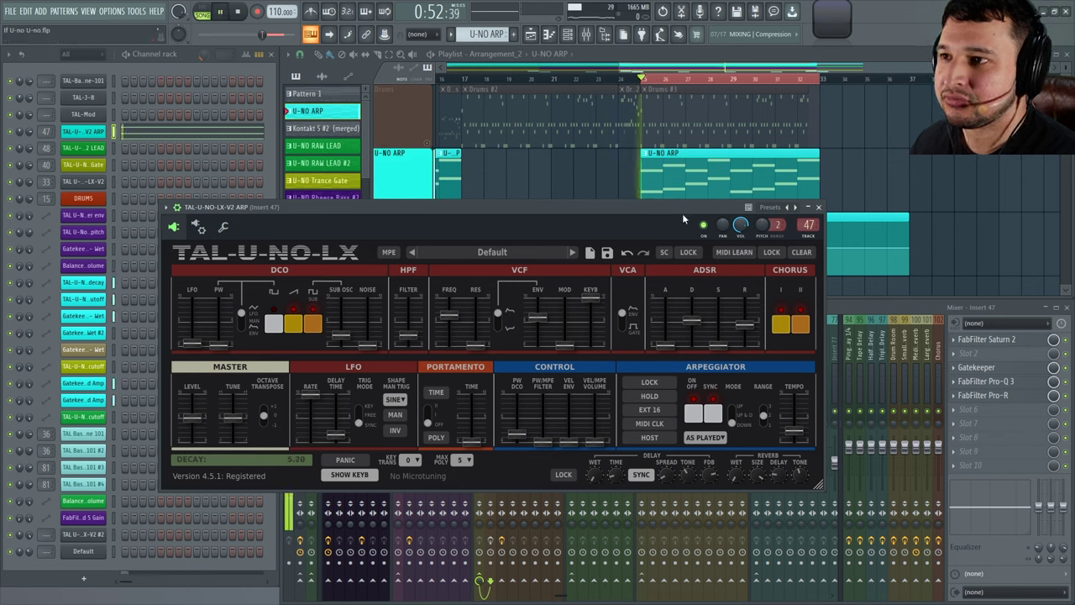
drag(691, 320, 691, 340)
mouse_move(752, 324)
mouse_down()
mouse_move(687, 337)
mouse_move(739, 334)
mouse_up()
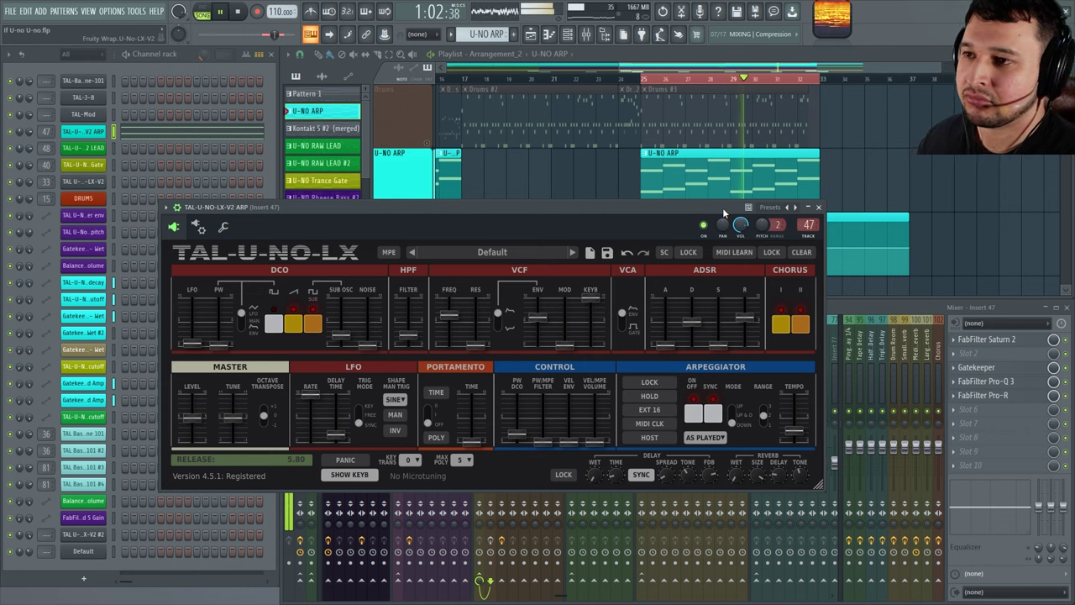
drag(724, 211, 731, 210)
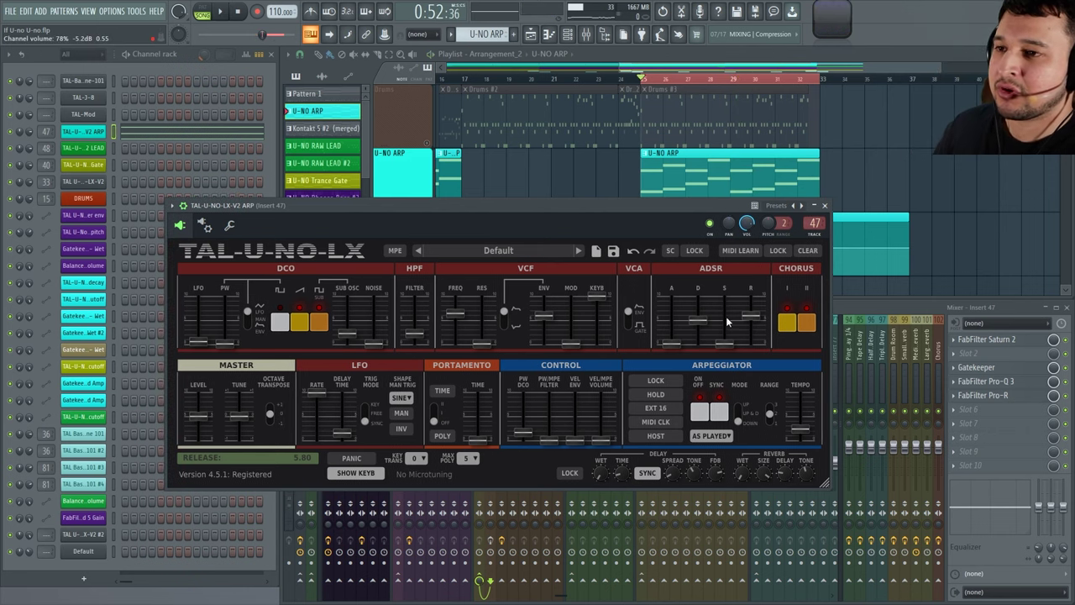
Step: Move the synth window lower and raise its maximum polyphony to 7 and finally 9 voices
click(462, 459)
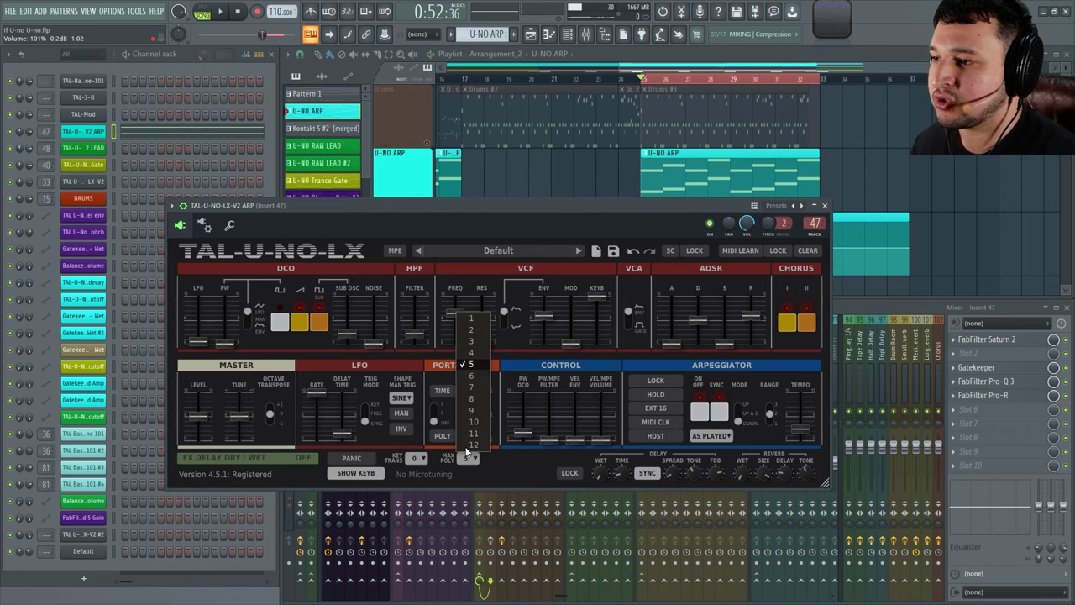
click(475, 366)
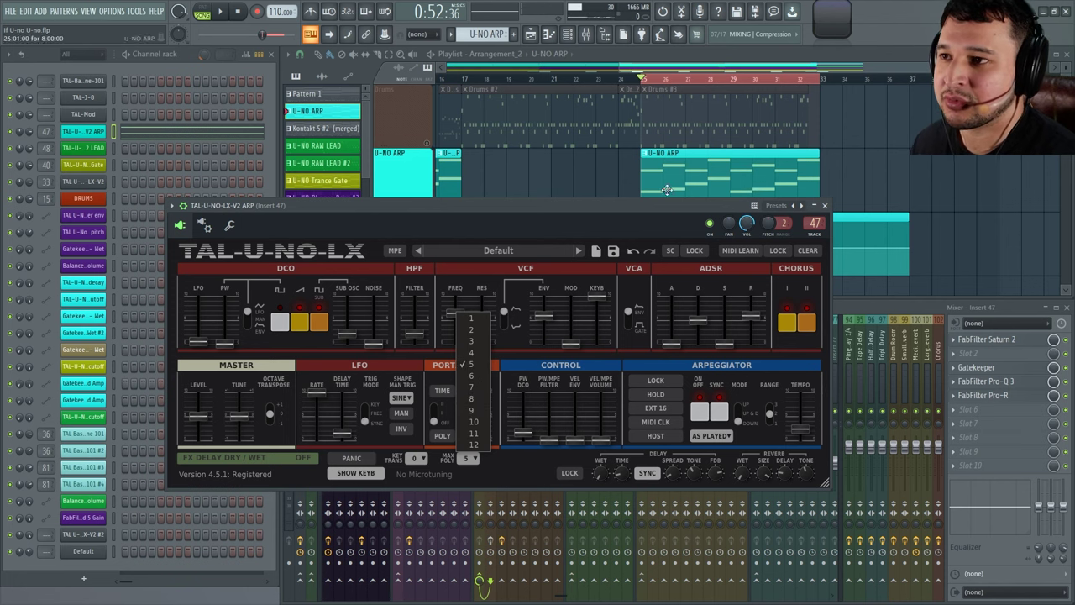
drag(669, 205, 671, 262)
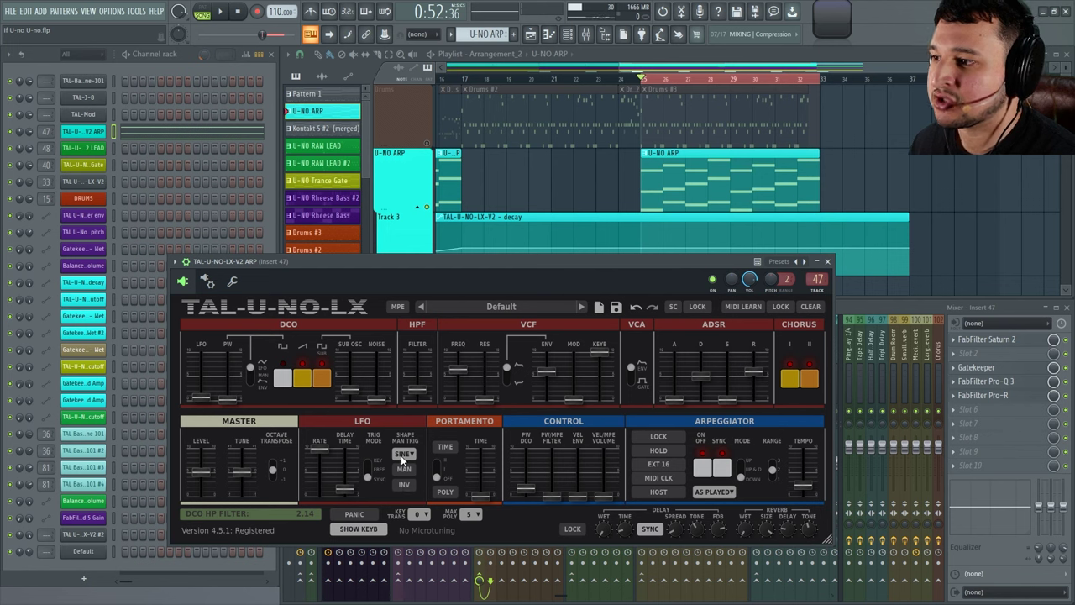
click(472, 513)
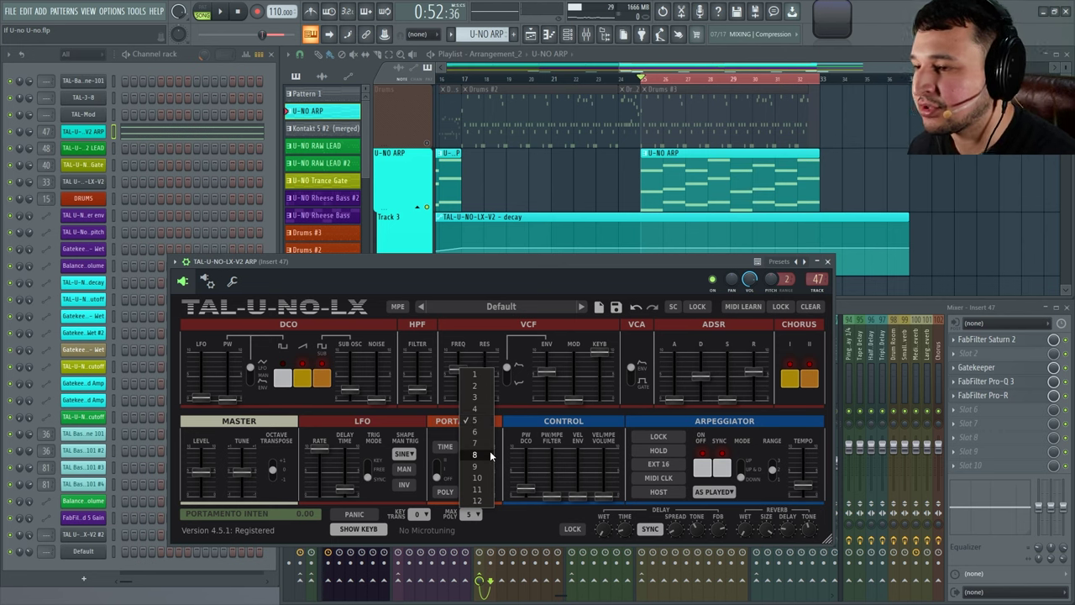
click(490, 442)
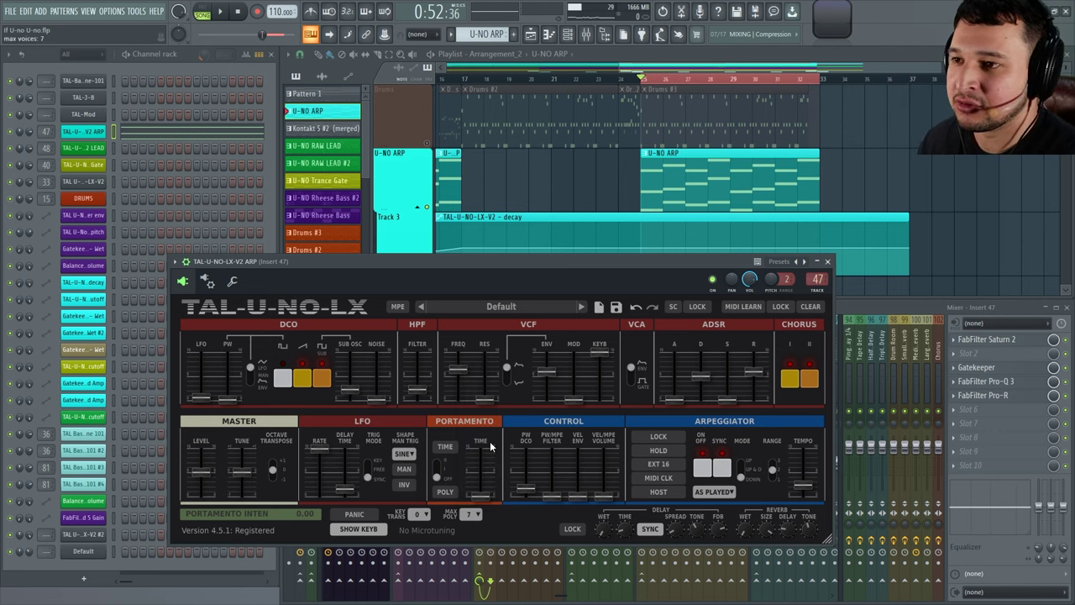
click(470, 516)
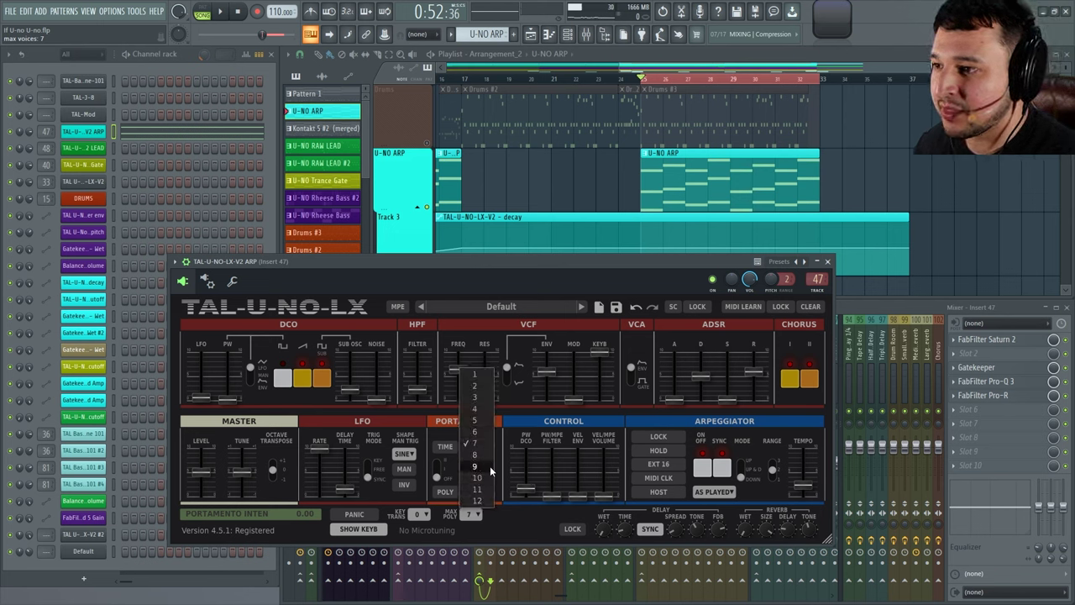
click(490, 465)
Step: Compare maximum polyphony settings of 5 and 9 voices during playback, ending on 9, and stop the arrangement
key(space)
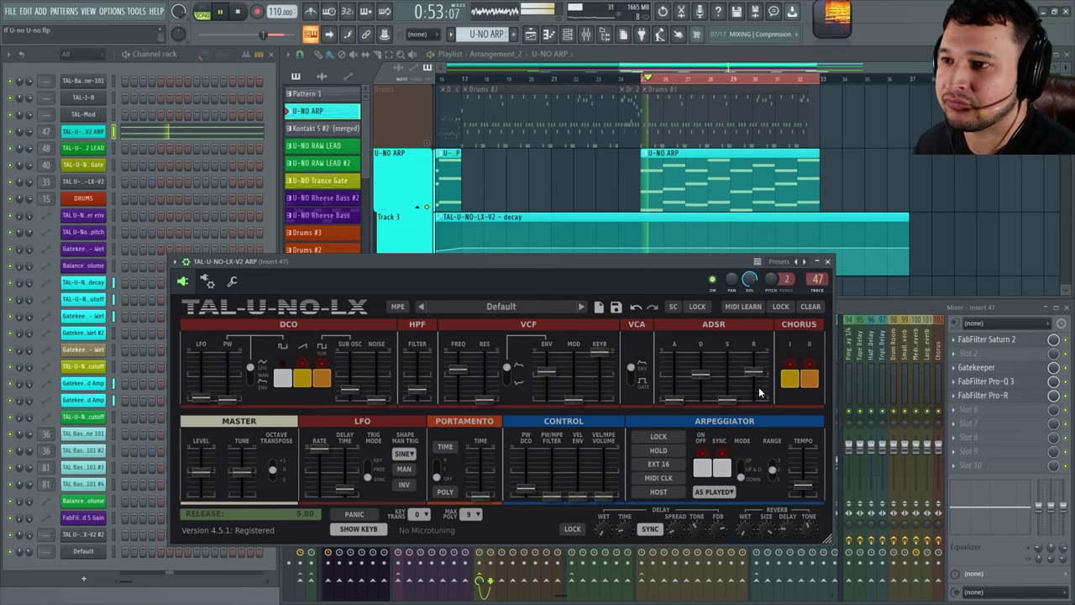
click(471, 513)
click(481, 422)
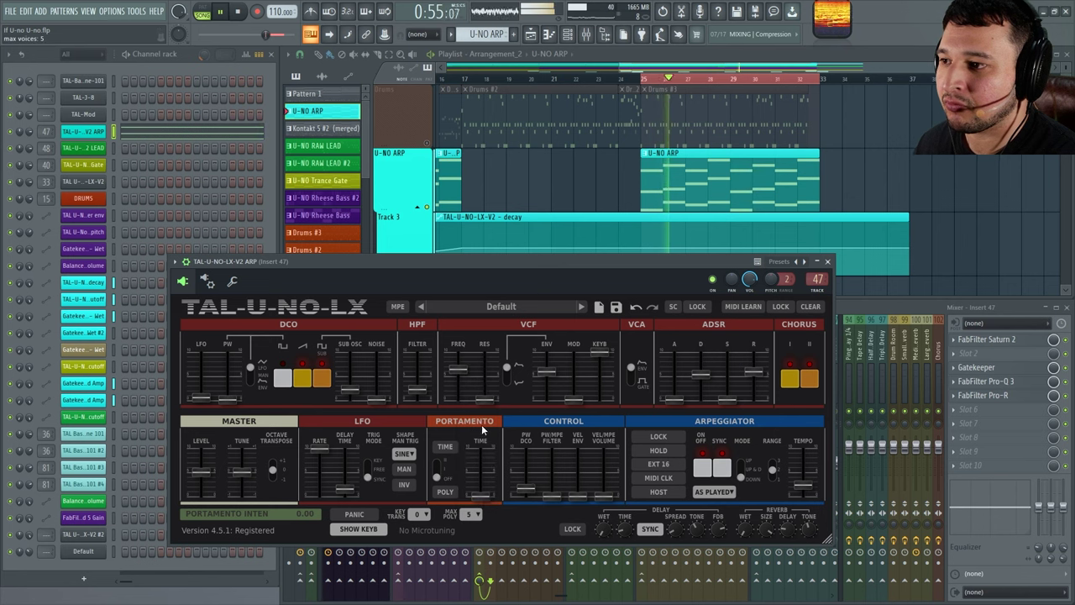
click(471, 513)
click(490, 466)
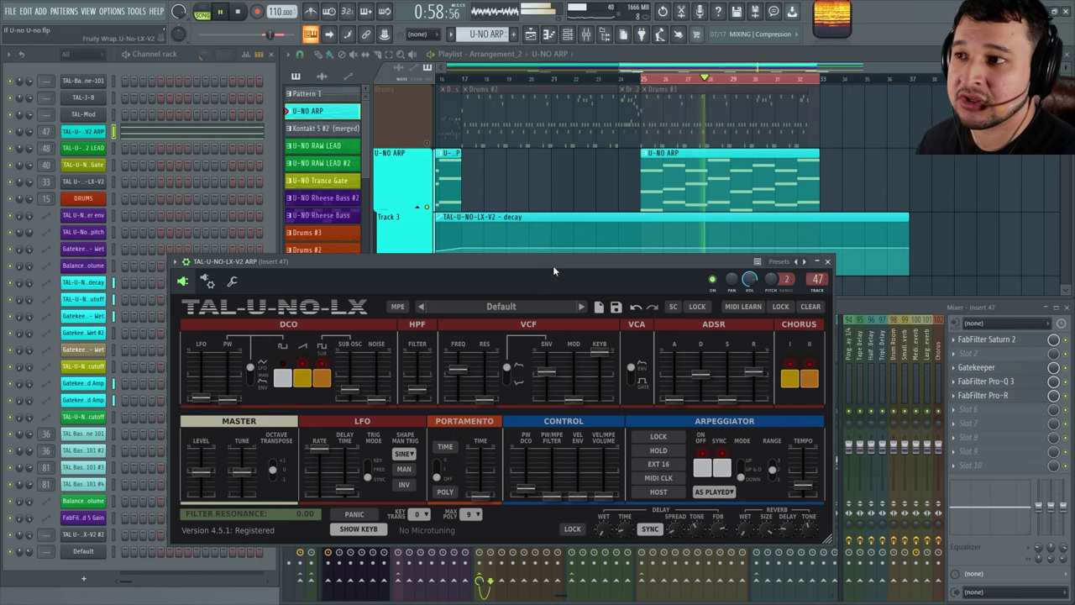
key(space)
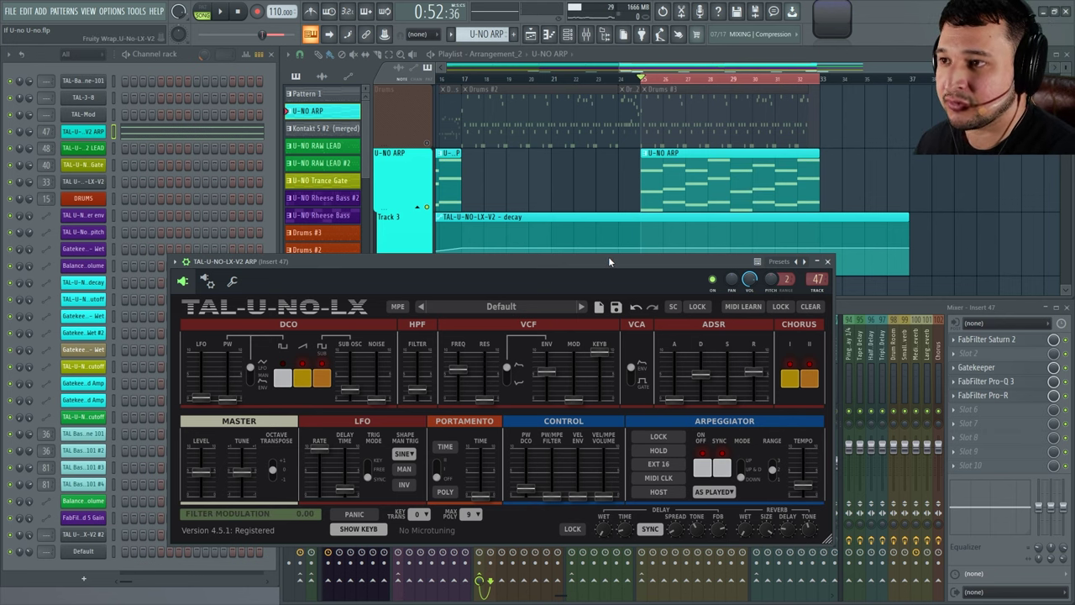
Step: Lower the ADSR release and set the decay to 4.38 during playback, and reduce the Control section's PW DCO amount
key(space)
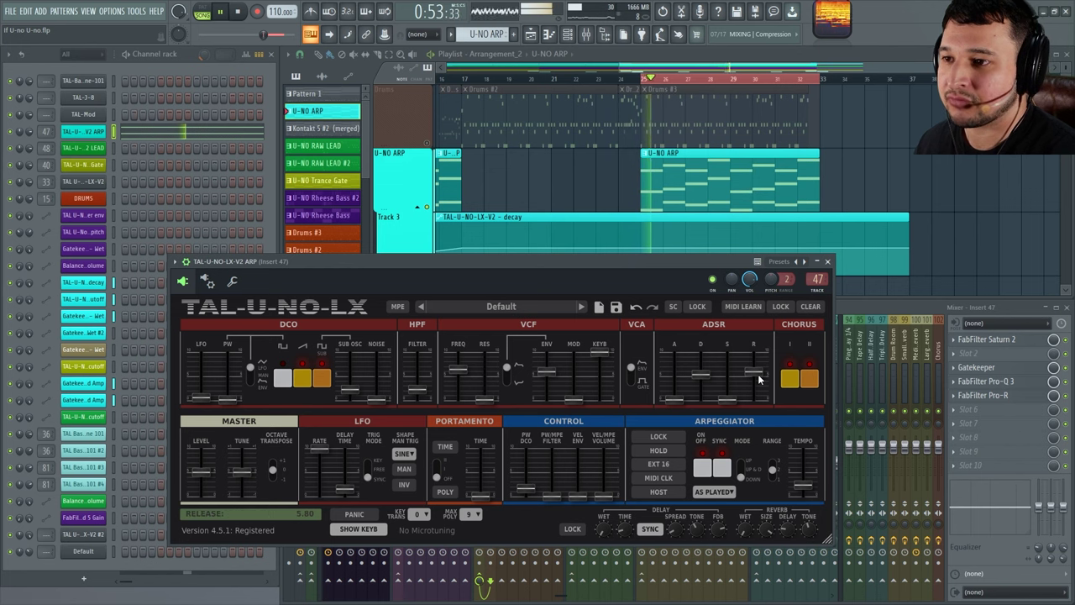
drag(754, 371, 703, 372)
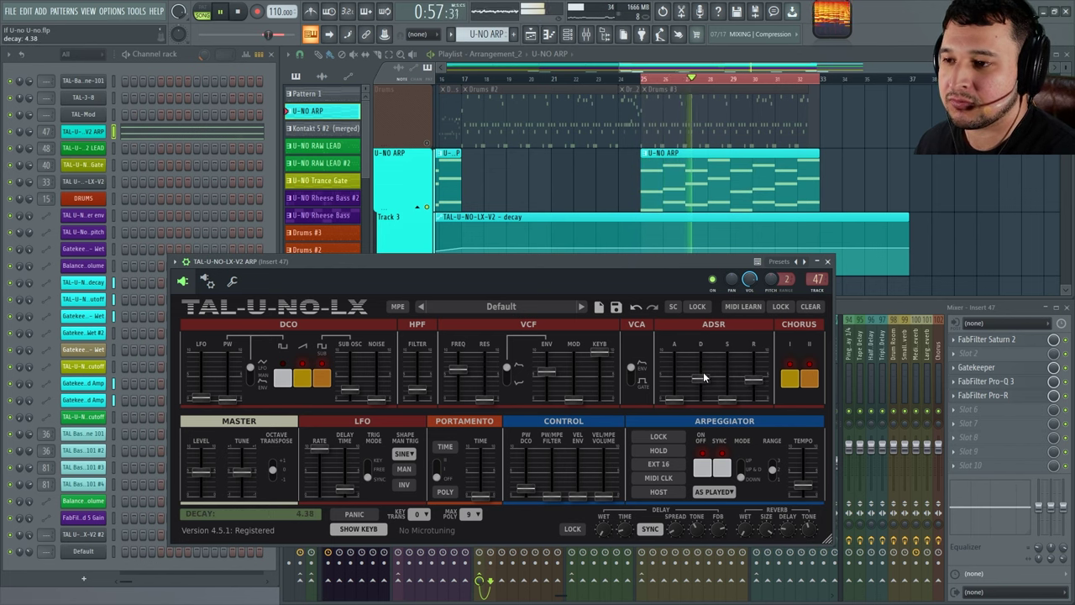
key(space)
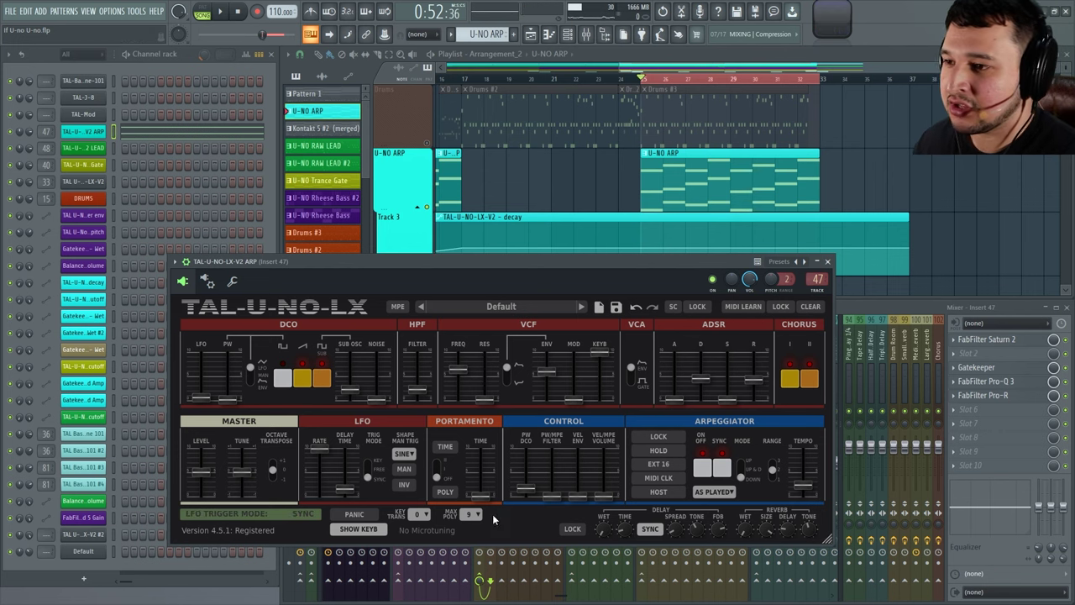
mouse_move(518, 493)
mouse_down()
mouse_move(521, 466)
mouse_move(528, 497)
mouse_up()
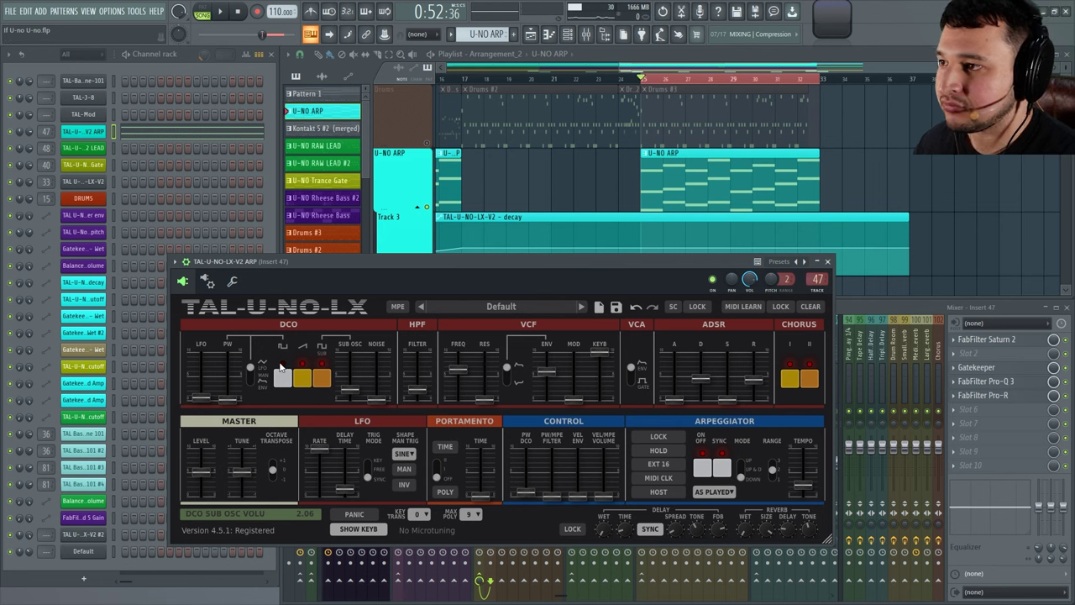
Step: Sweep the DCO LFO amount up to 8.31 and back down to its low end while the range plays
drag(374, 261, 375, 260)
key(space)
drag(201, 396, 195, 369)
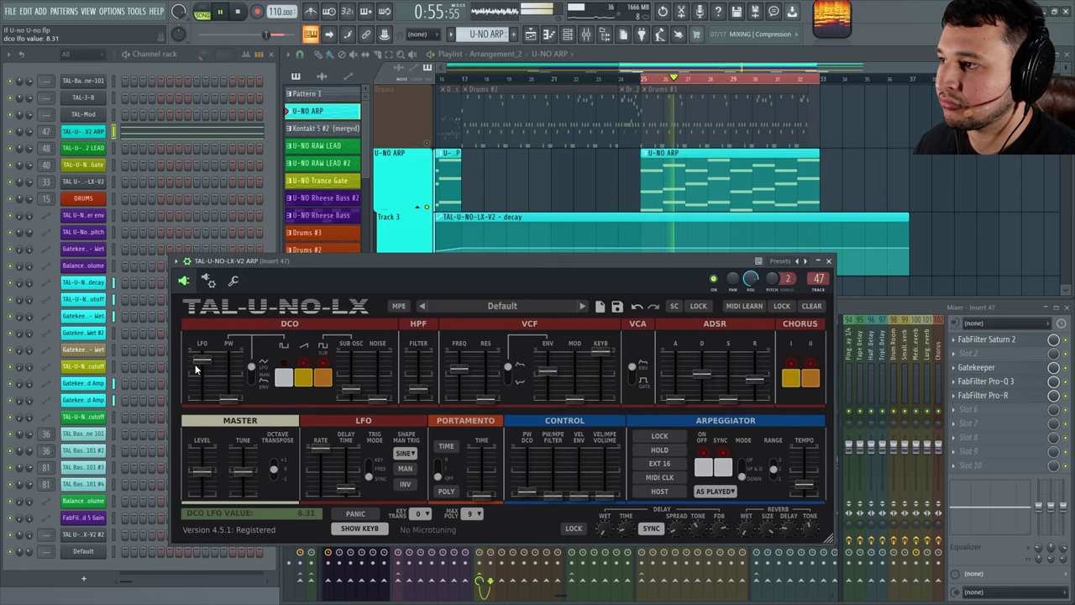
drag(194, 367, 199, 403)
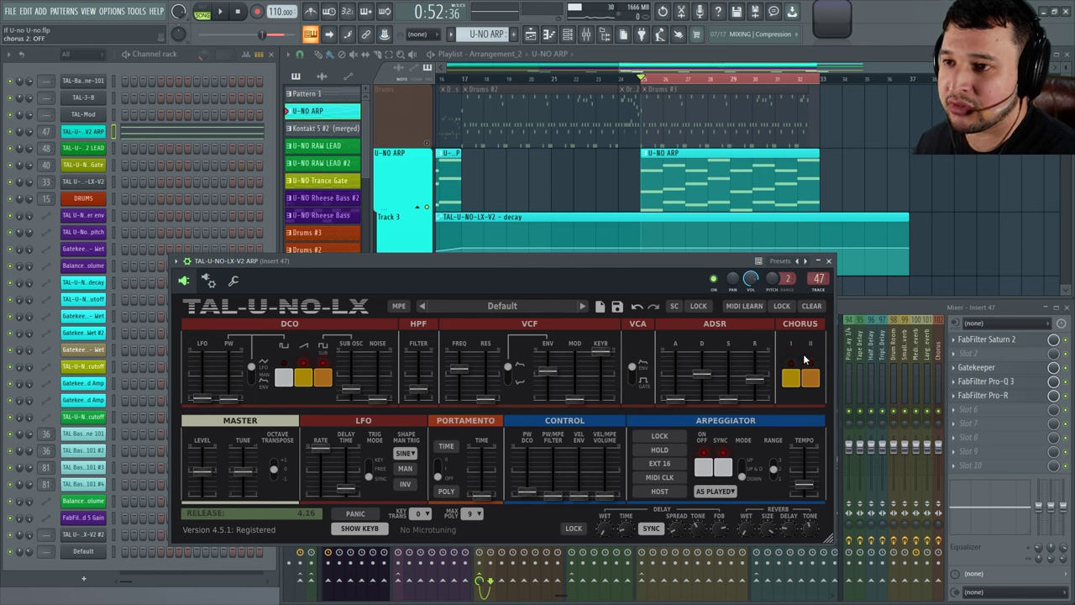
Step: Try chorus I and II during playback while shaping the envelope to a decay of 5.43 and a release of 3.69
key(space)
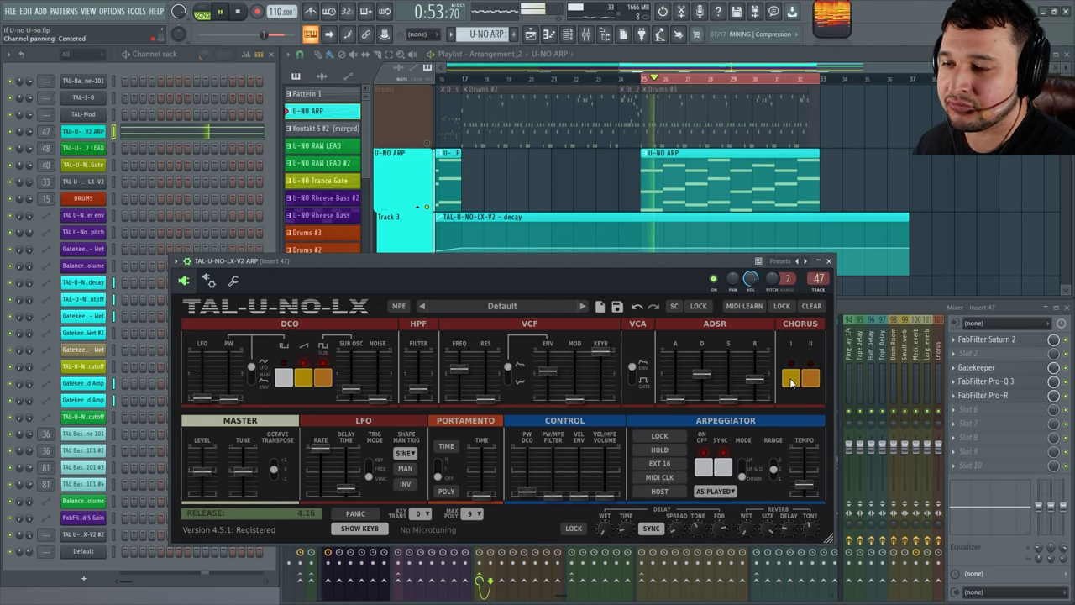
click(790, 382)
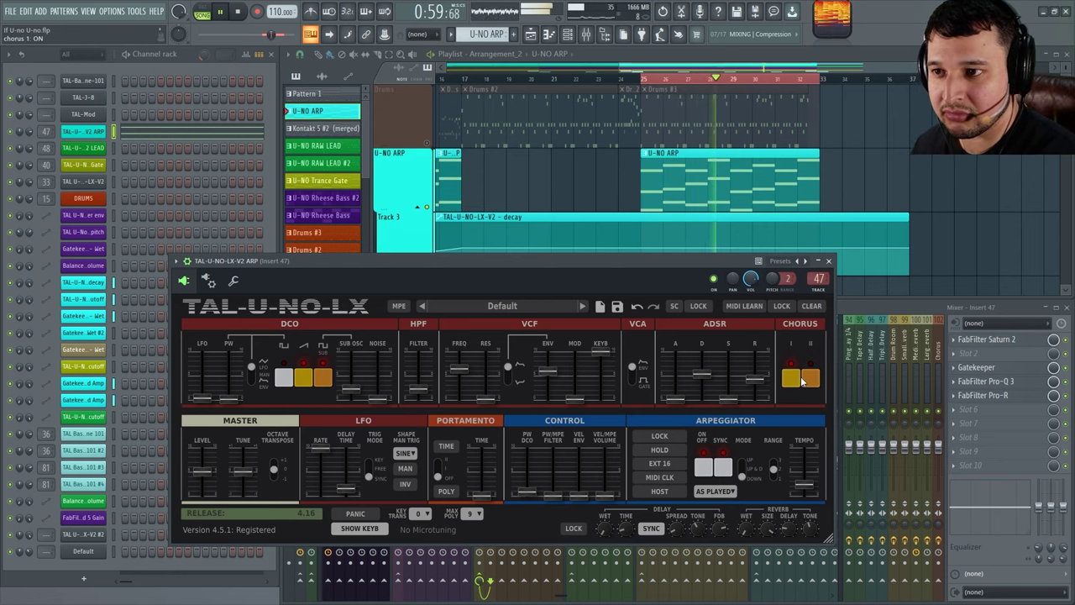
click(802, 381)
drag(754, 380, 755, 393)
click(810, 377)
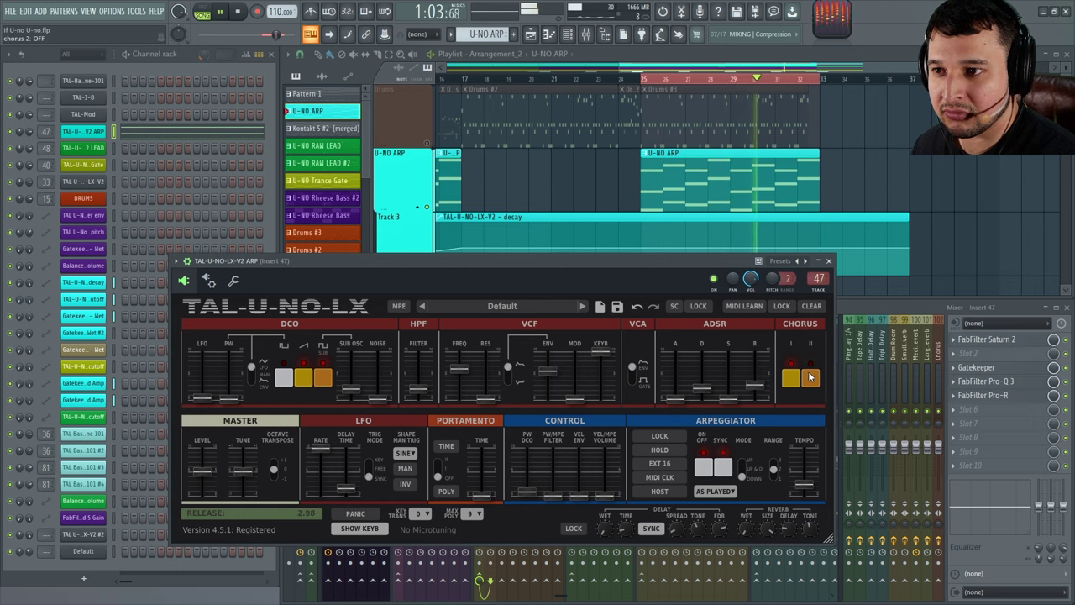
drag(754, 385, 700, 372)
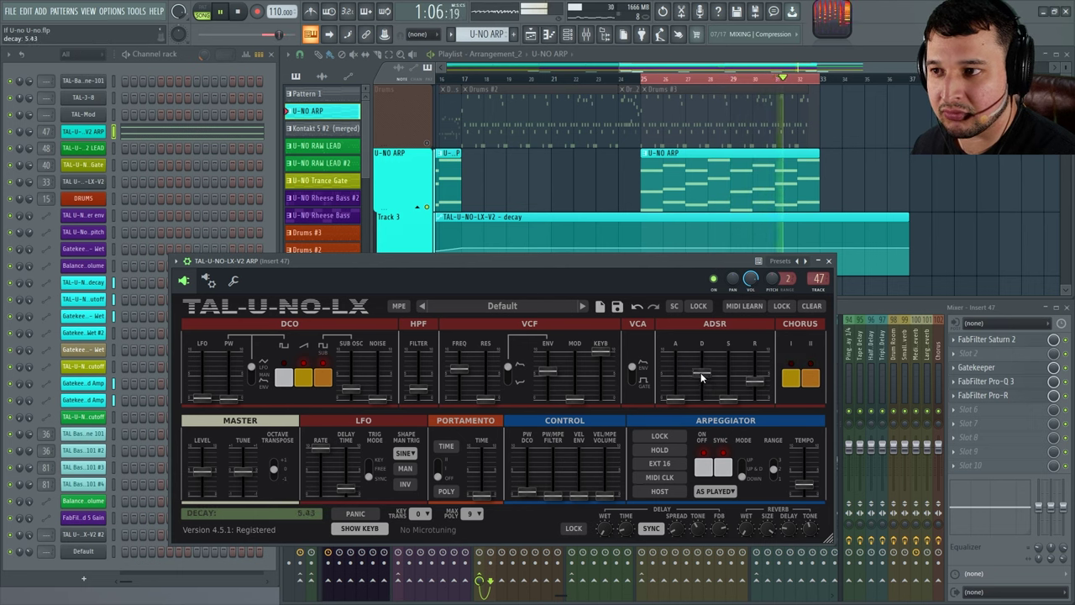
Step: Switch on chorus I and chorus II and set the delay's dry/wet to -0.34 during playback
click(792, 379)
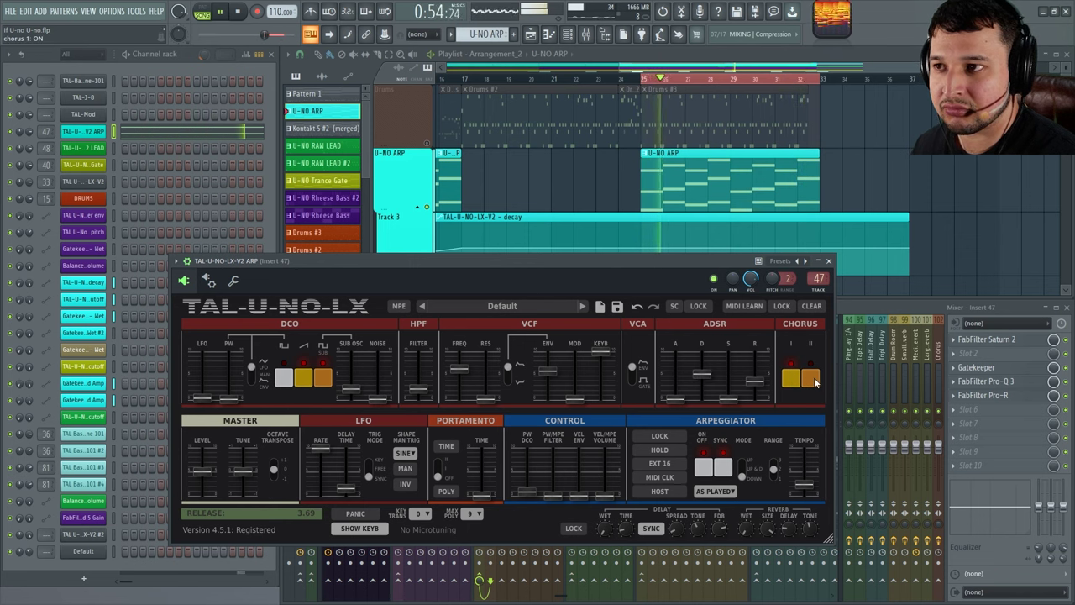
click(811, 379)
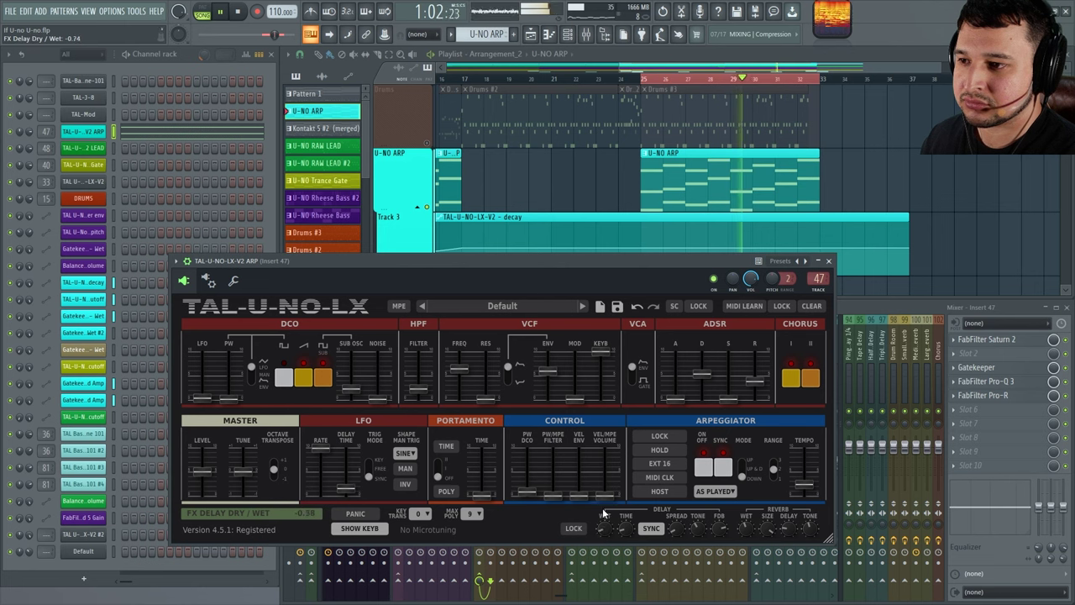
drag(603, 514, 603, 485)
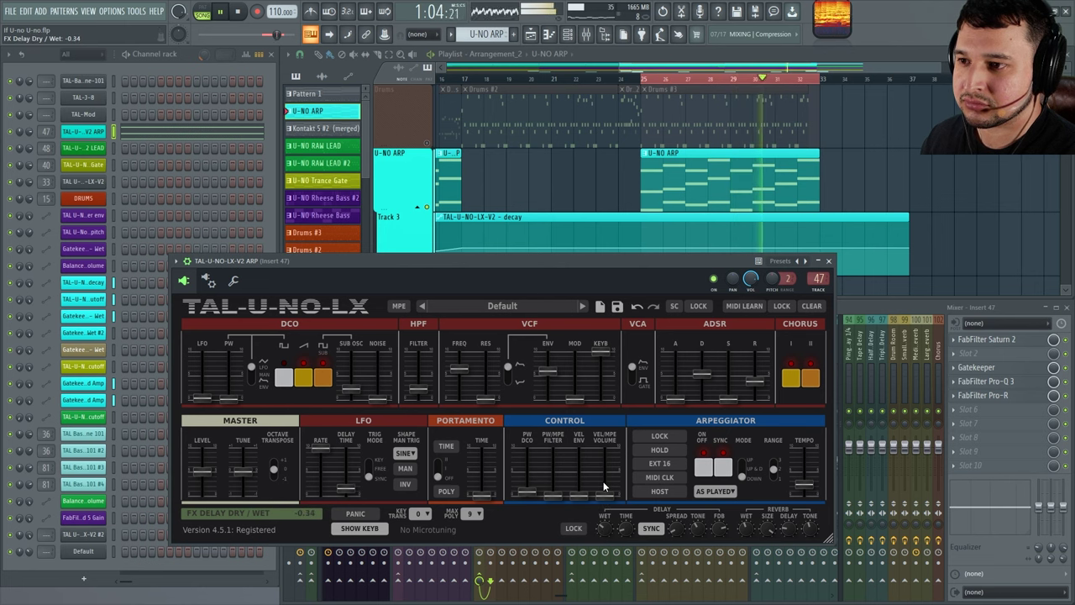
Step: Switch both choruses off and back on to compare the sound, stop playback, and adjust the delay's wet amount
click(793, 382)
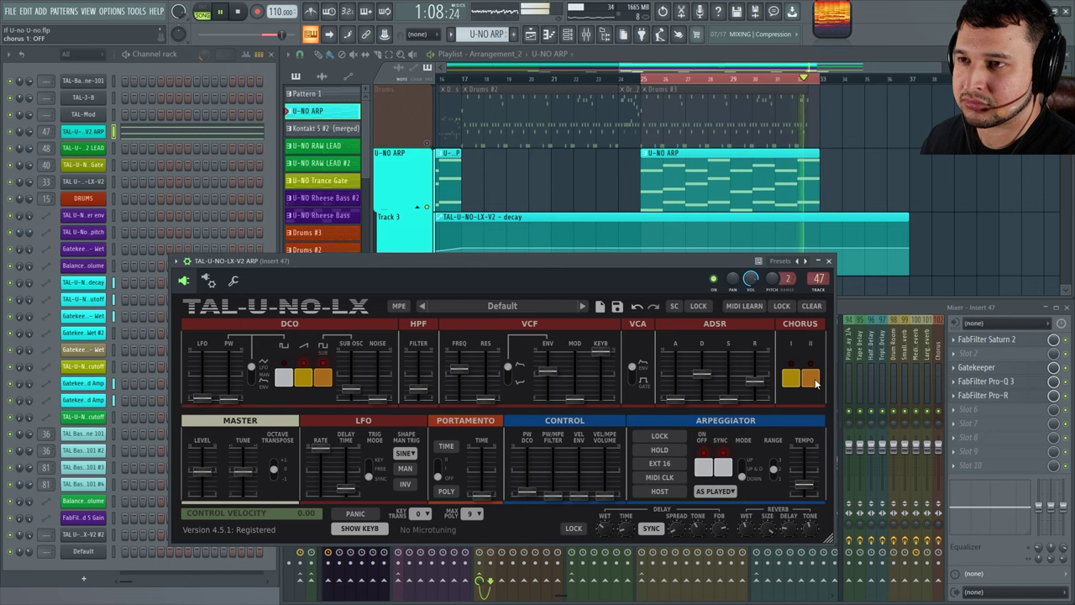
click(808, 383)
click(794, 382)
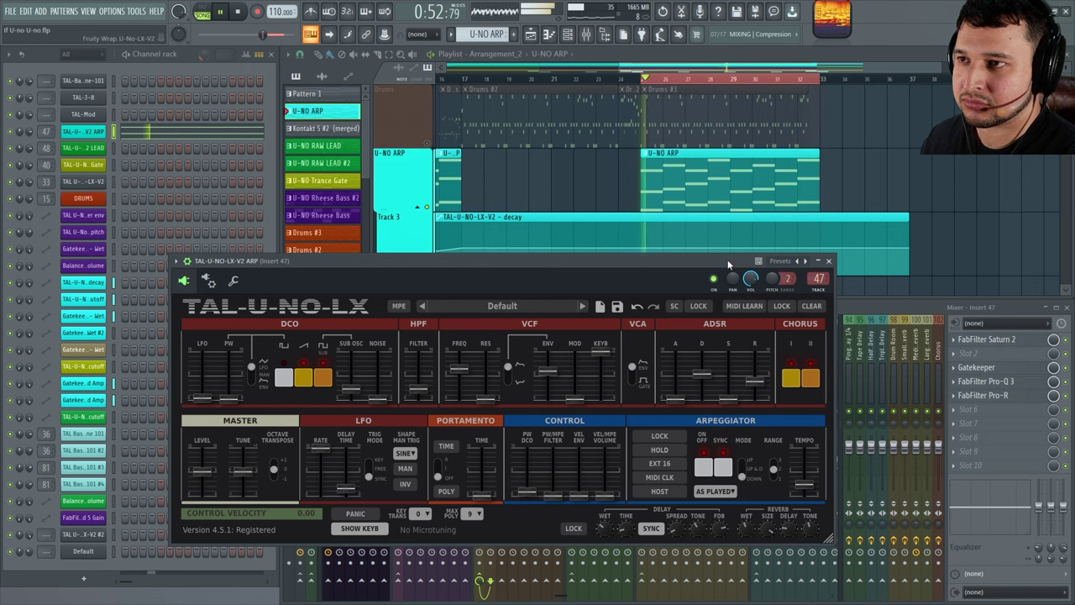
drag(729, 265, 731, 268)
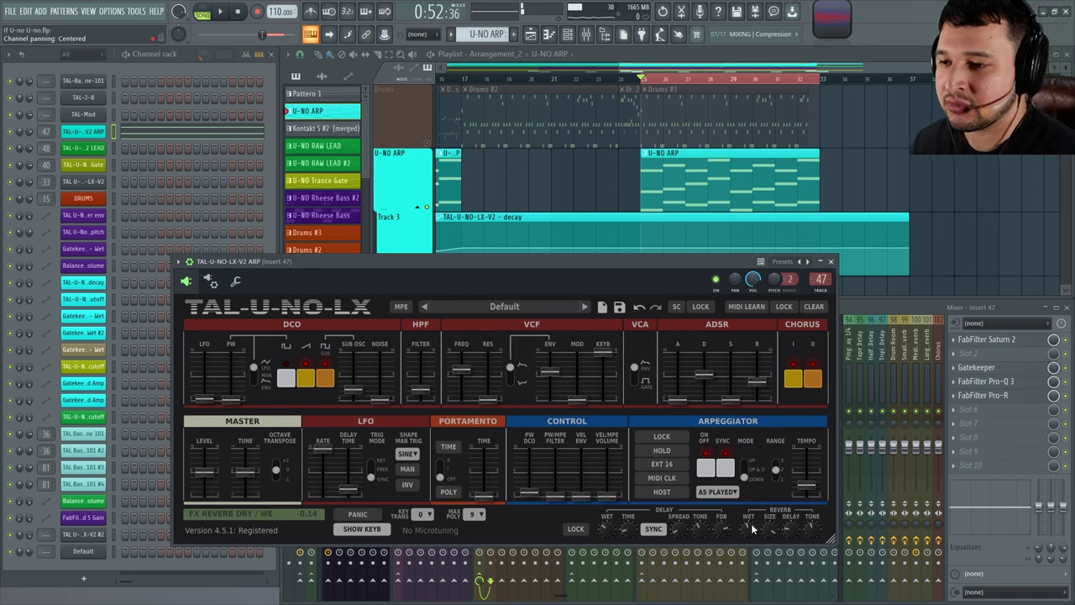
drag(607, 534, 605, 527)
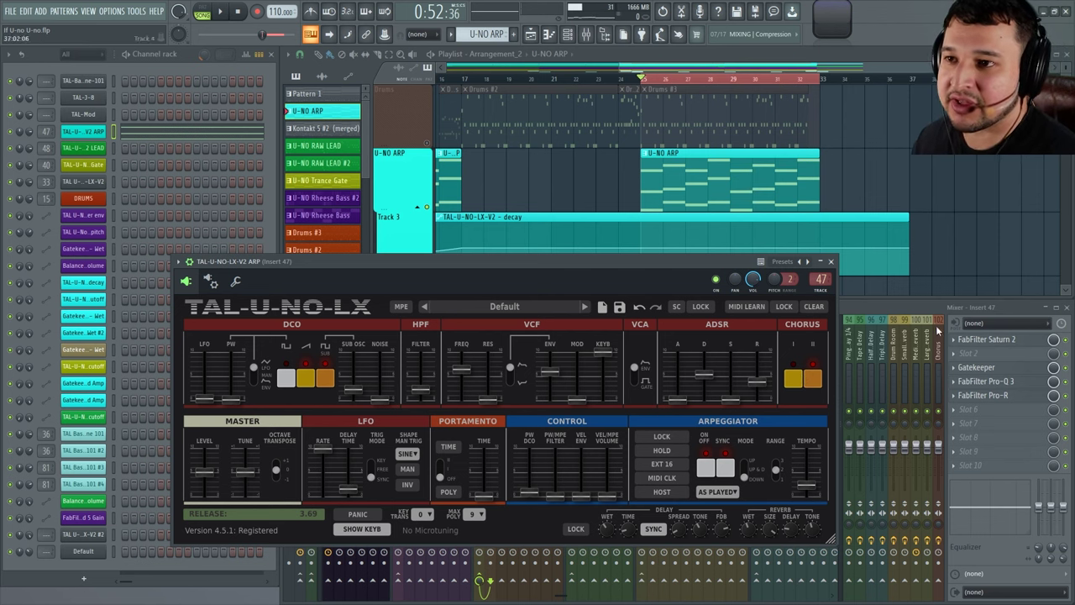
Step: Close the U-NO ARP synth, turn off the track solo, and play the selected range with the full arrangement
click(830, 261)
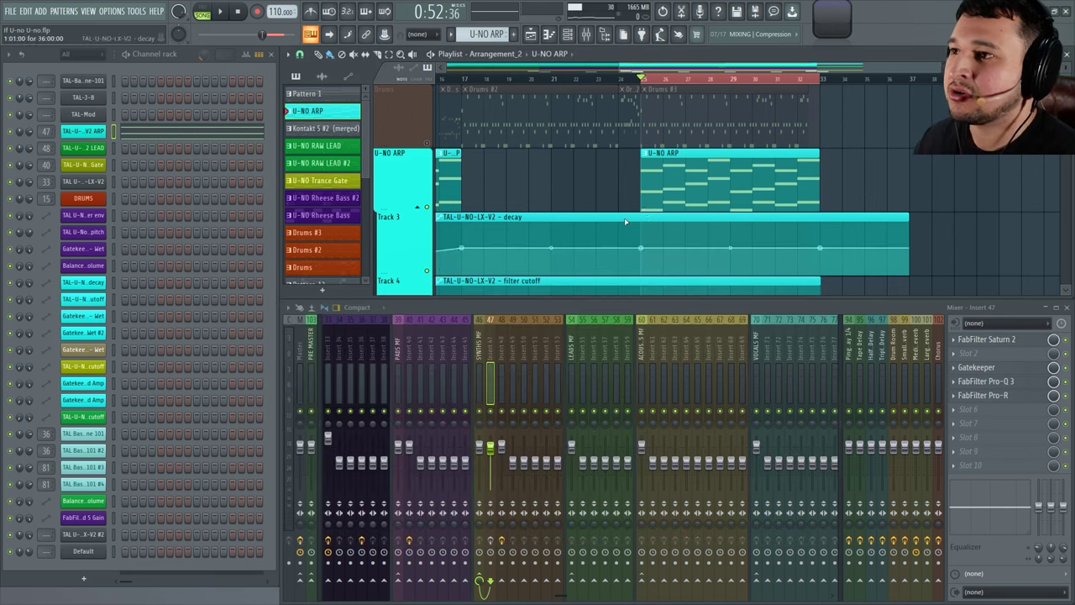
scroll(624, 225, down, 3)
scroll(624, 226, up, 3)
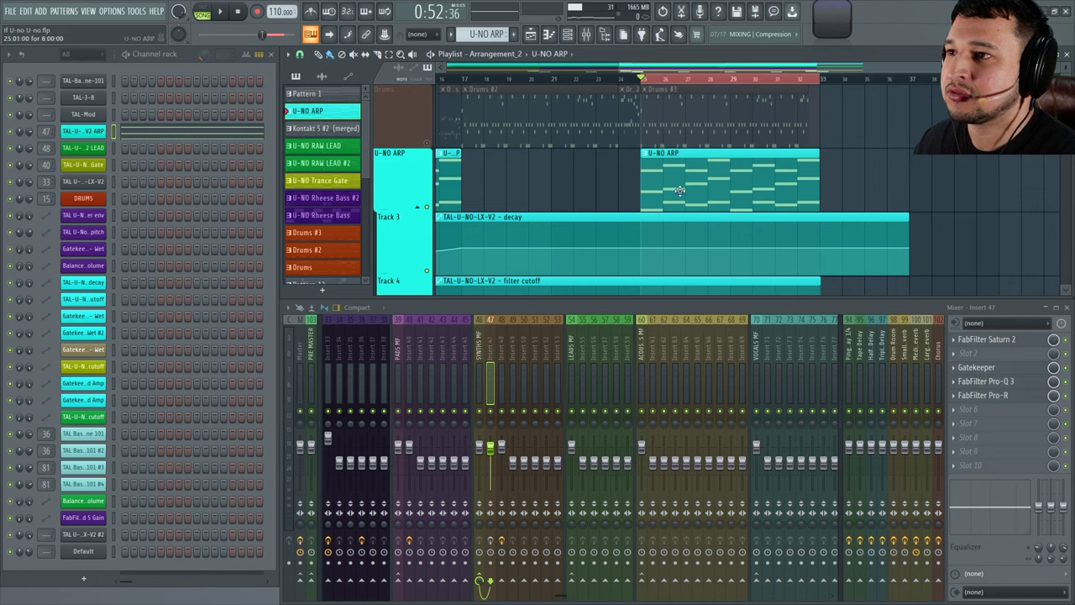
right_click(427, 144)
right_click(426, 143)
key(space)
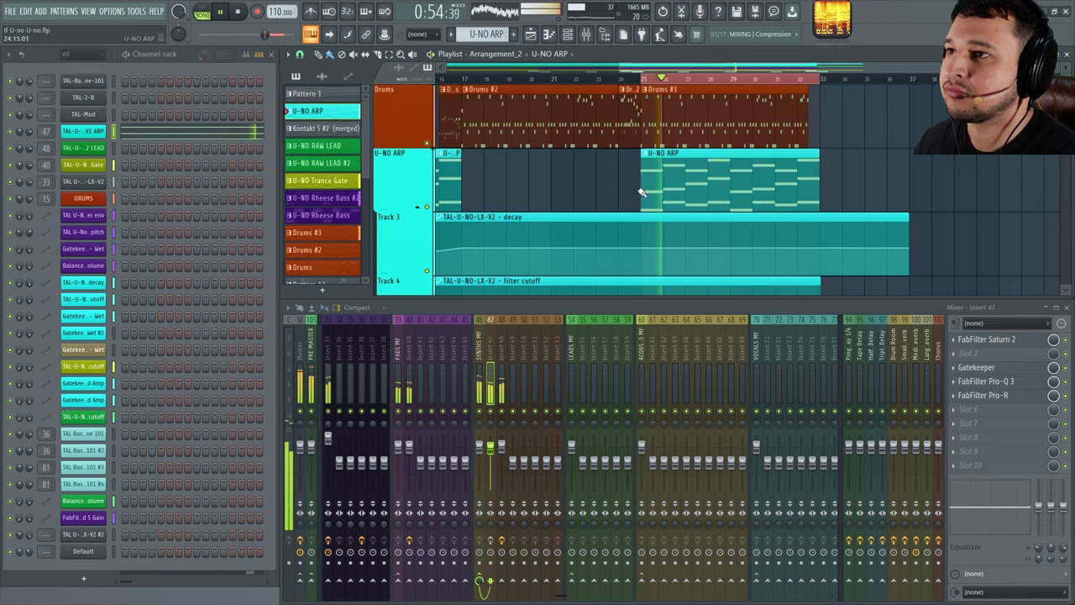
scroll(640, 193, down, 6)
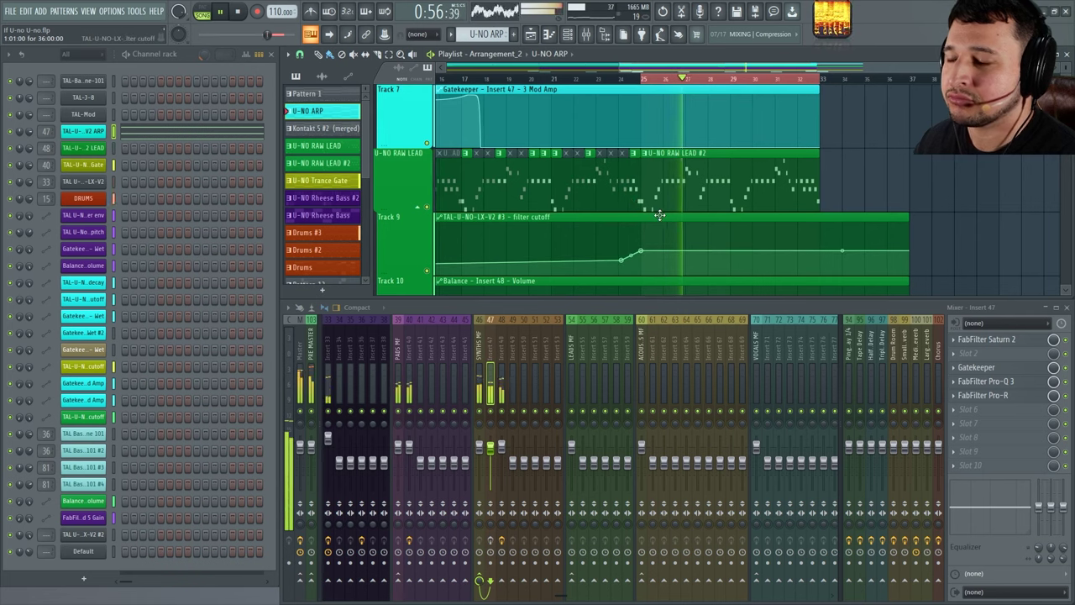
scroll(659, 215, up, 2)
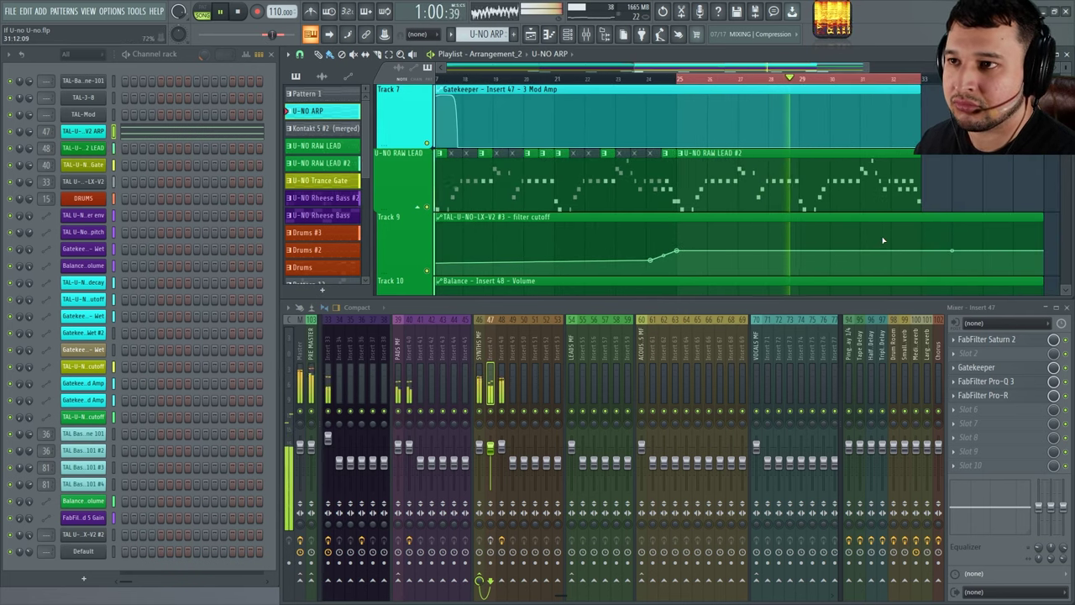
key(space)
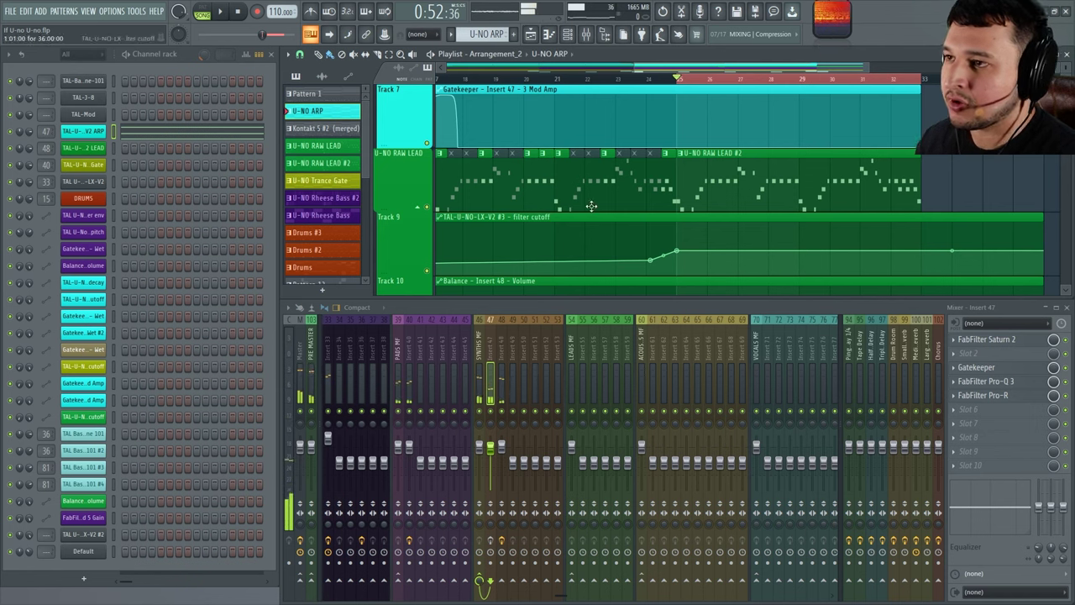
Step: Solo the U-NO RAW LEAD track together with its filter cutoff and volume automation tracks and play the range
click(427, 209)
right_click(427, 208)
right_click(426, 208)
right_click(426, 208)
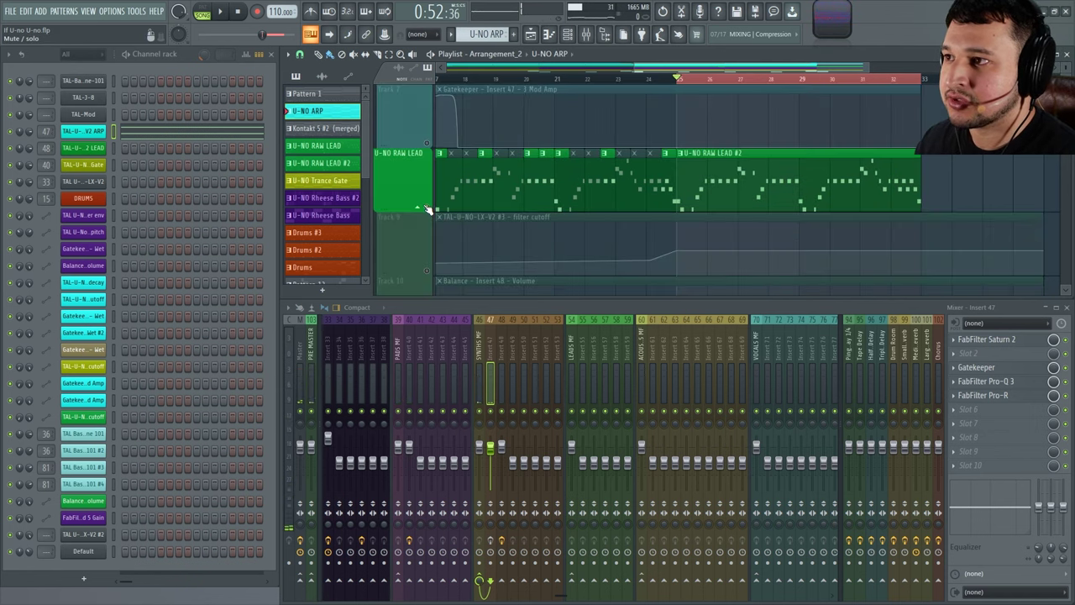
right_click(427, 209)
right_click(428, 210)
key(space)
scroll(676, 197, down, 1)
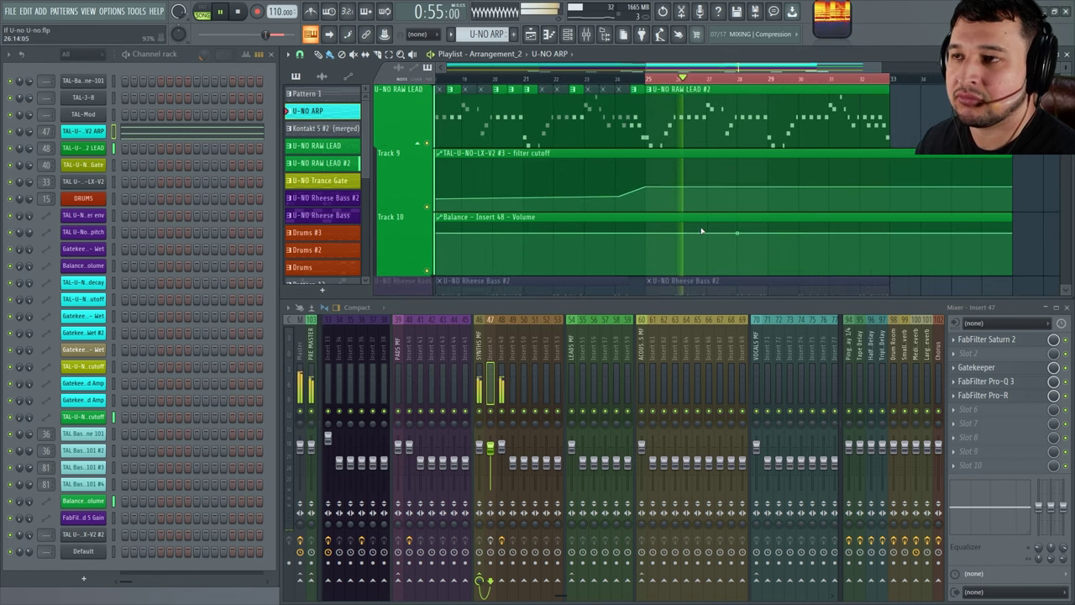
Step: Open the lead channel's TAL-U-NO-LX, select the U-NO RAW LEAD #2 clip in the playlist, and listen until stopping playback
scroll(702, 230, up, 2)
click(94, 149)
click(693, 107)
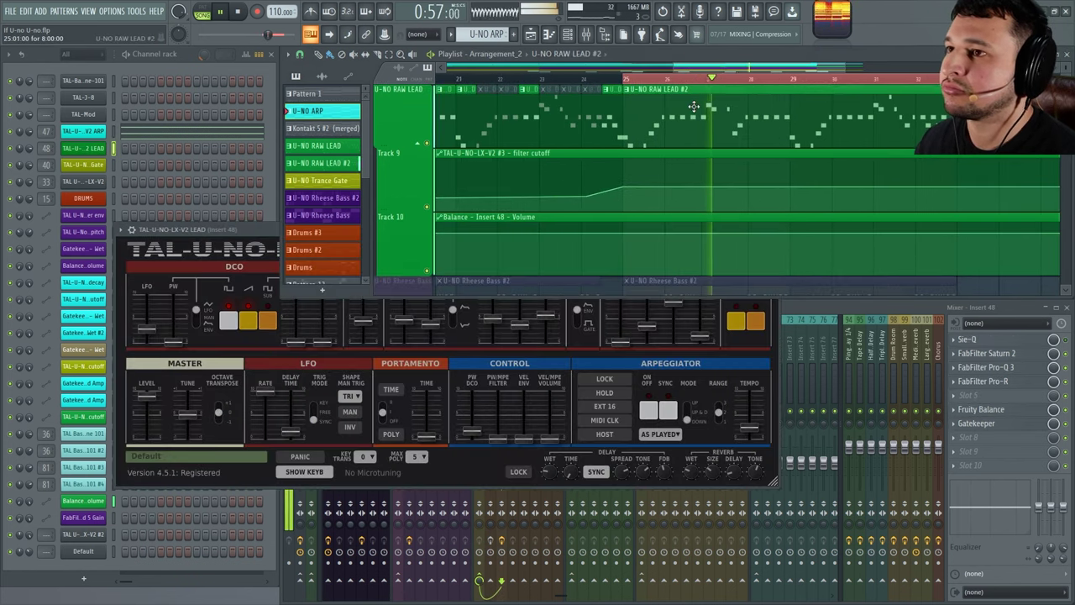
click(216, 229)
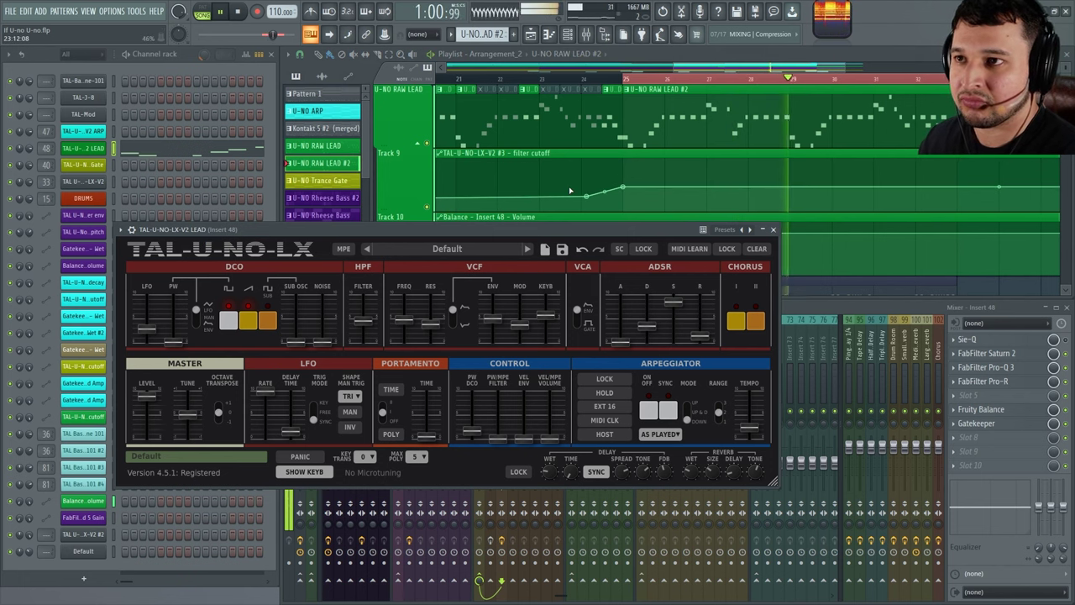
key(space)
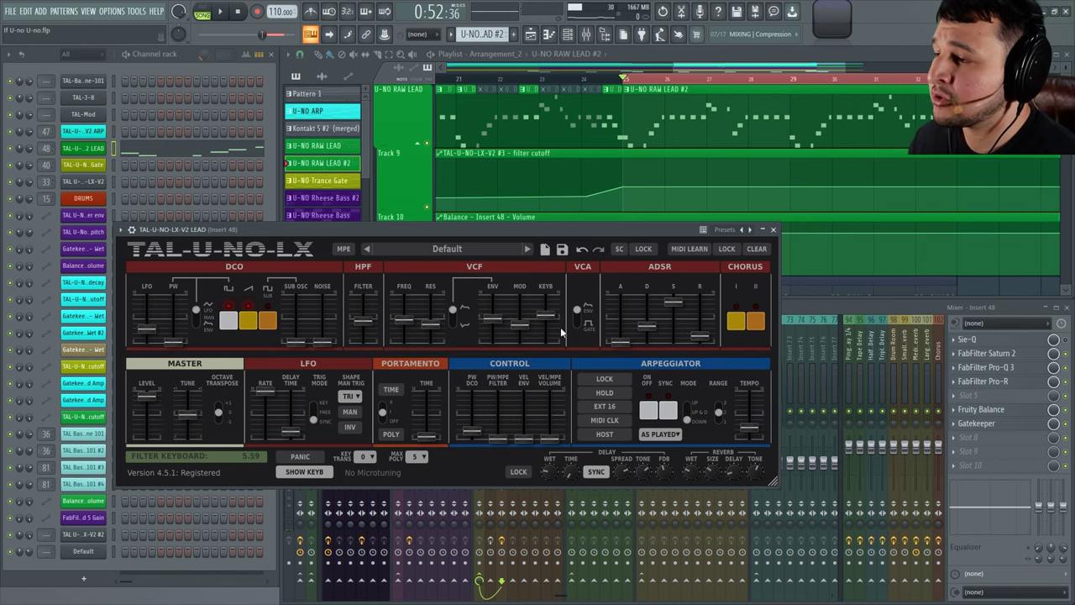
Step: Reposition the lead synth window and play the range while checking its settings and the mixer
drag(351, 227, 382, 202)
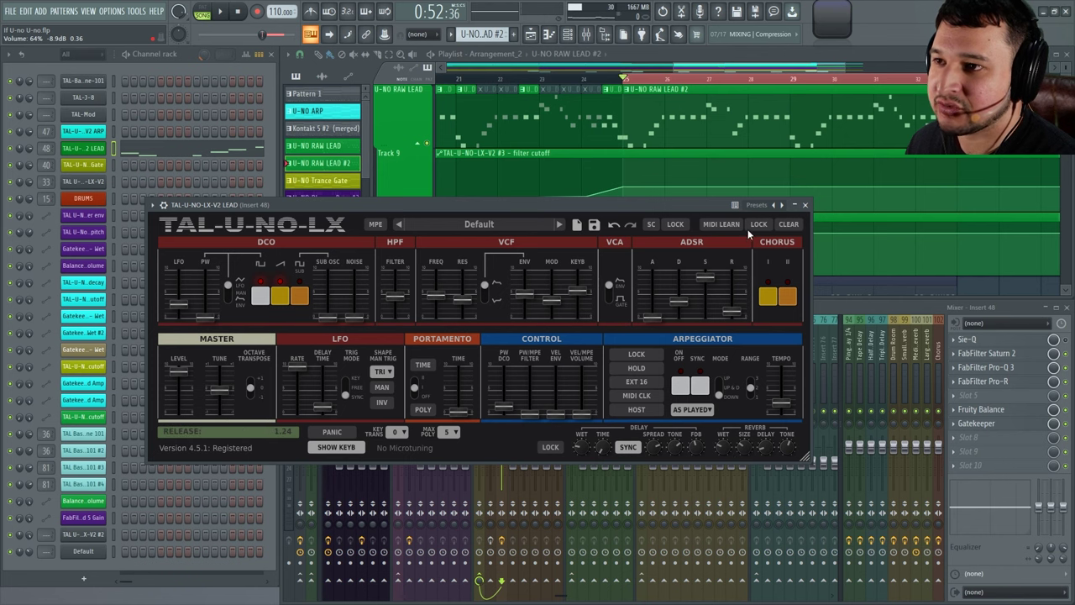
drag(694, 204, 663, 204)
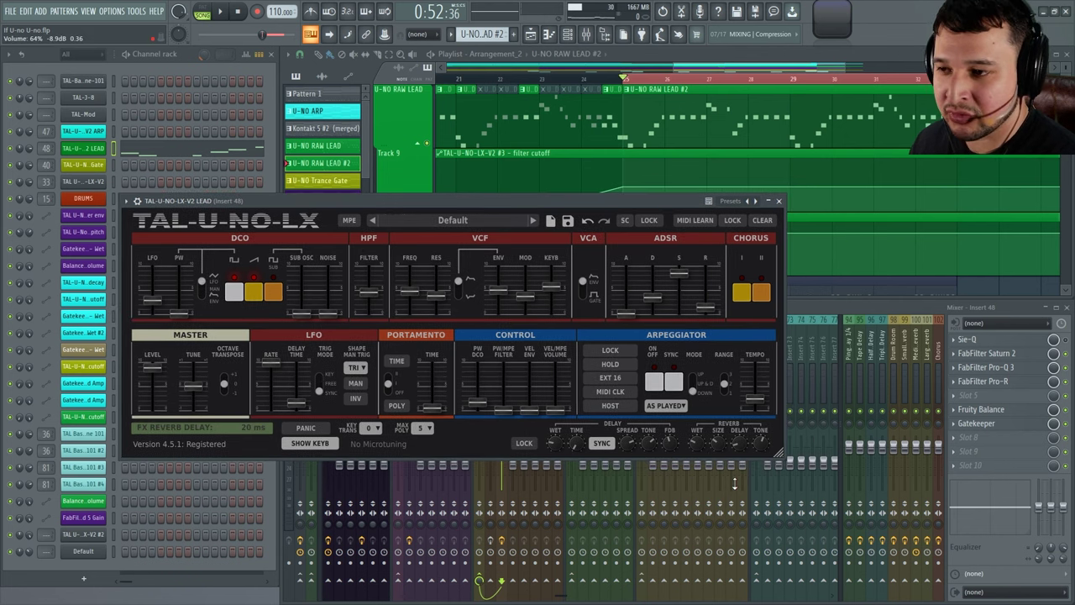
key(space)
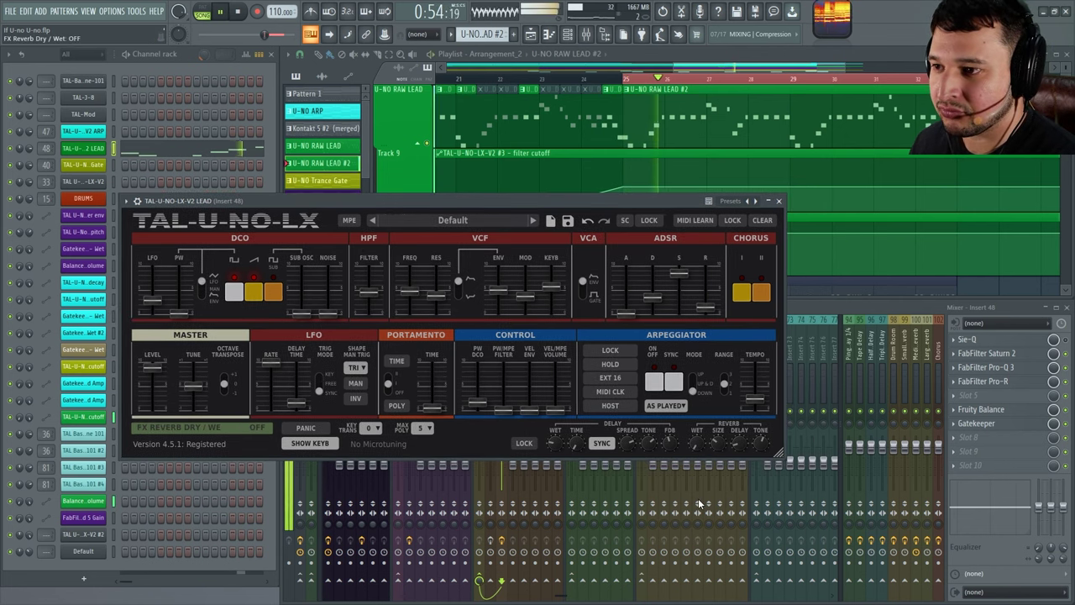
click(564, 505)
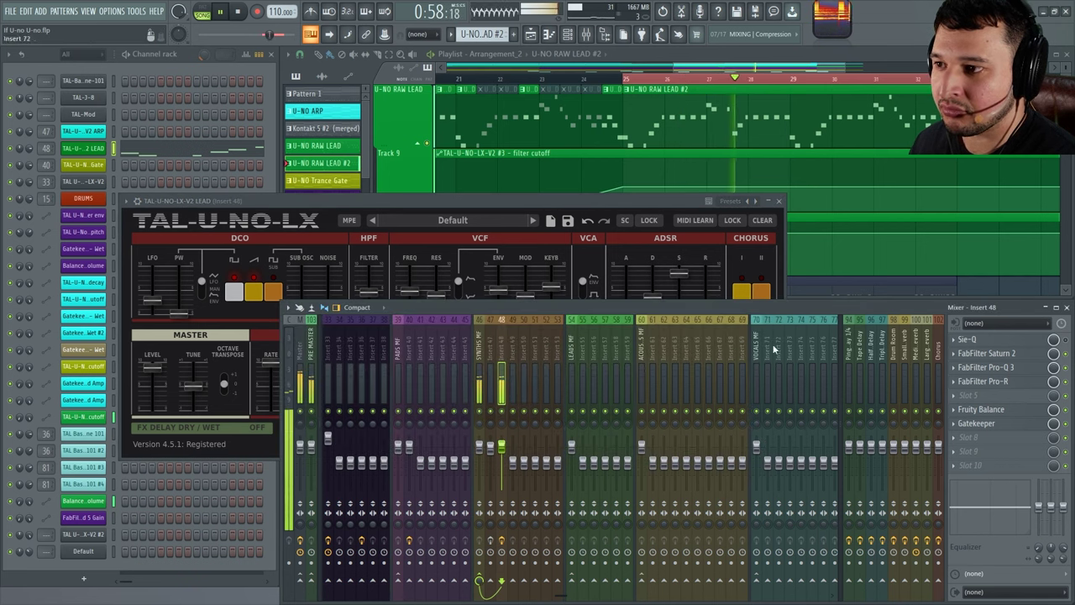
drag(582, 205, 518, 166)
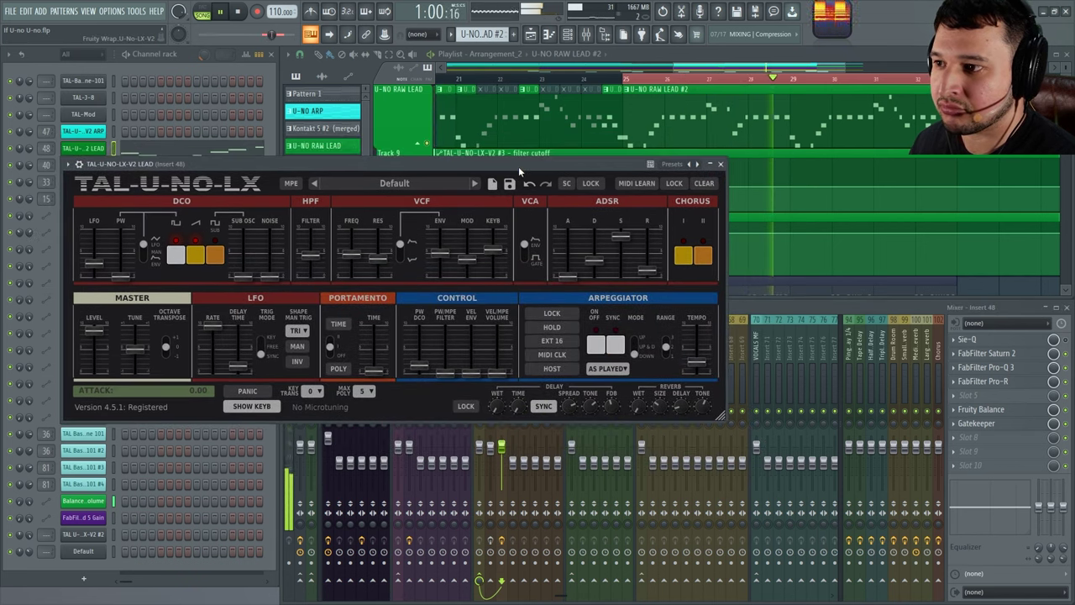
Step: Switch between the lead's mixer effect chain and its synth settings to compare them, and audition the soloed lead
click(759, 304)
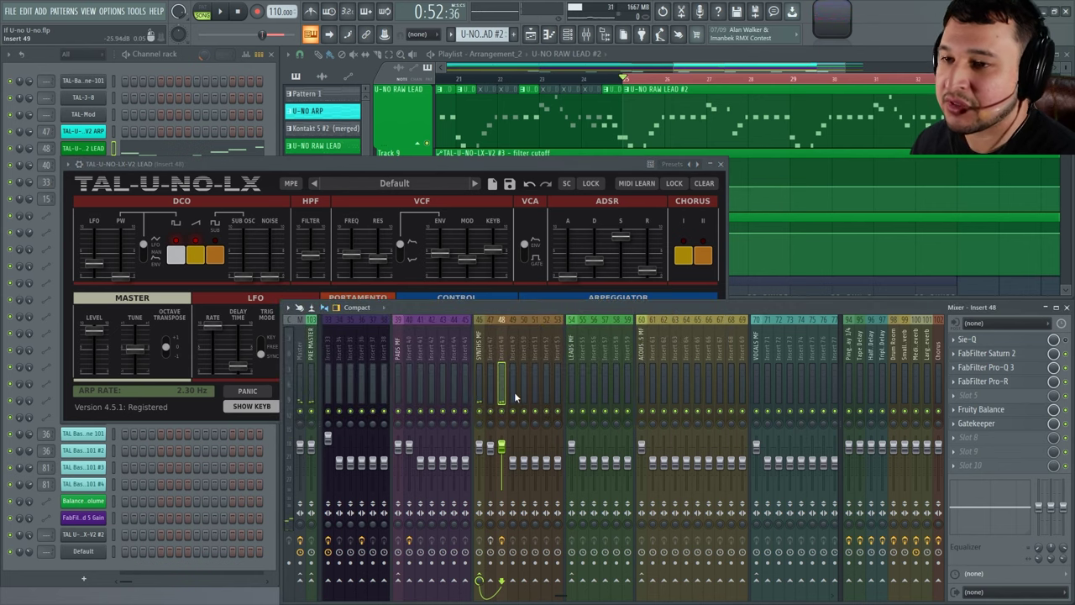
click(544, 164)
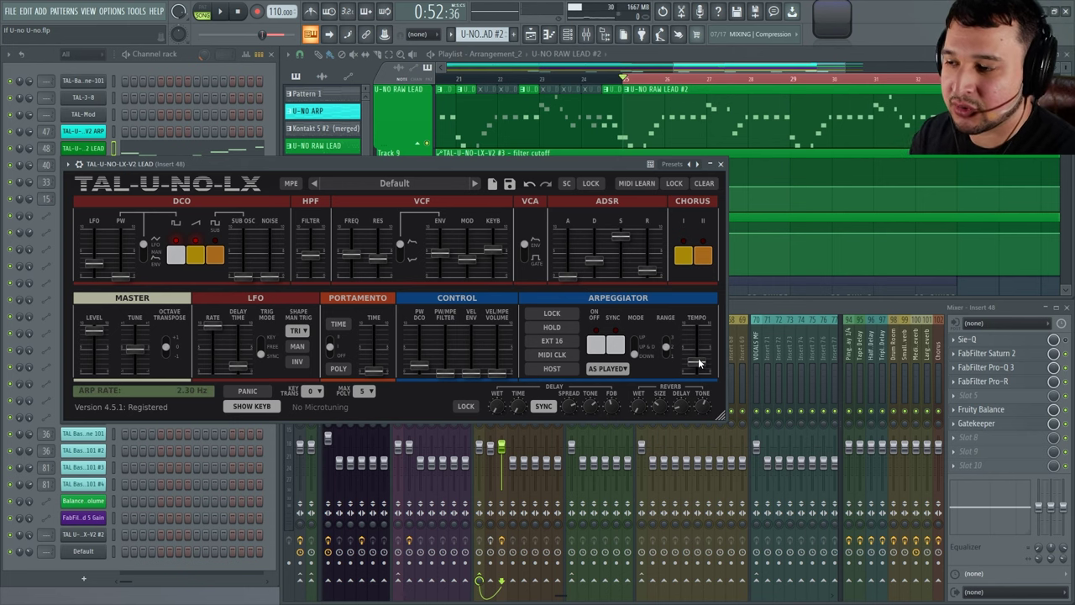
click(754, 308)
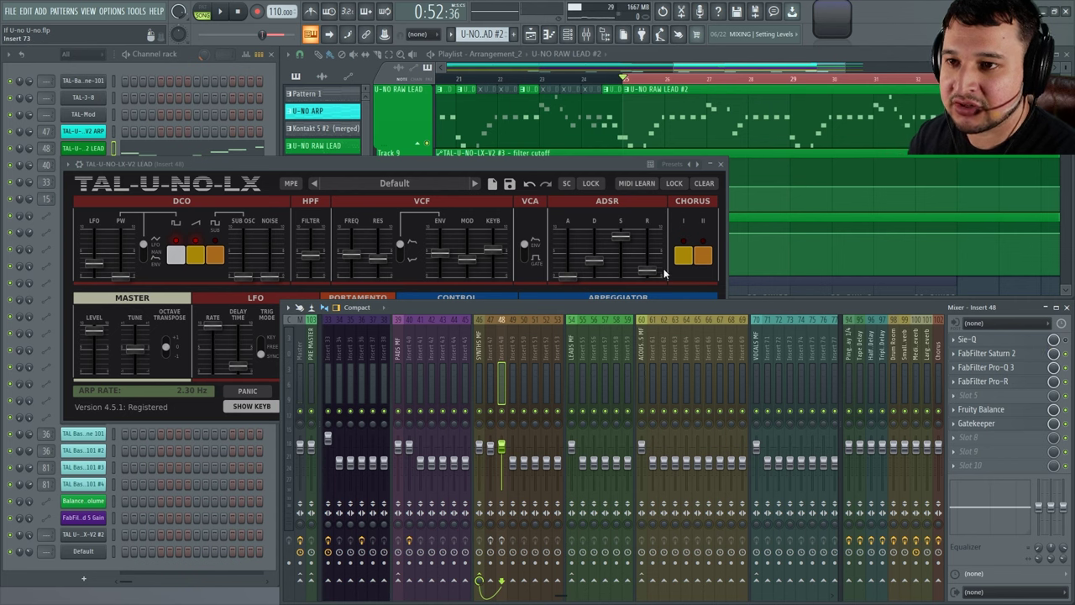
click(585, 171)
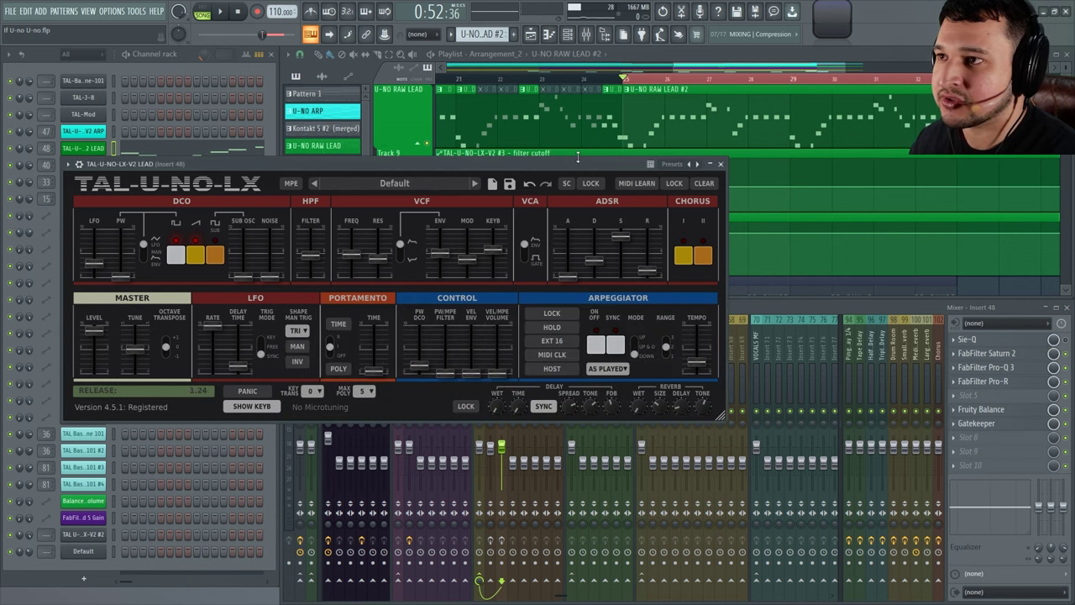
key(space)
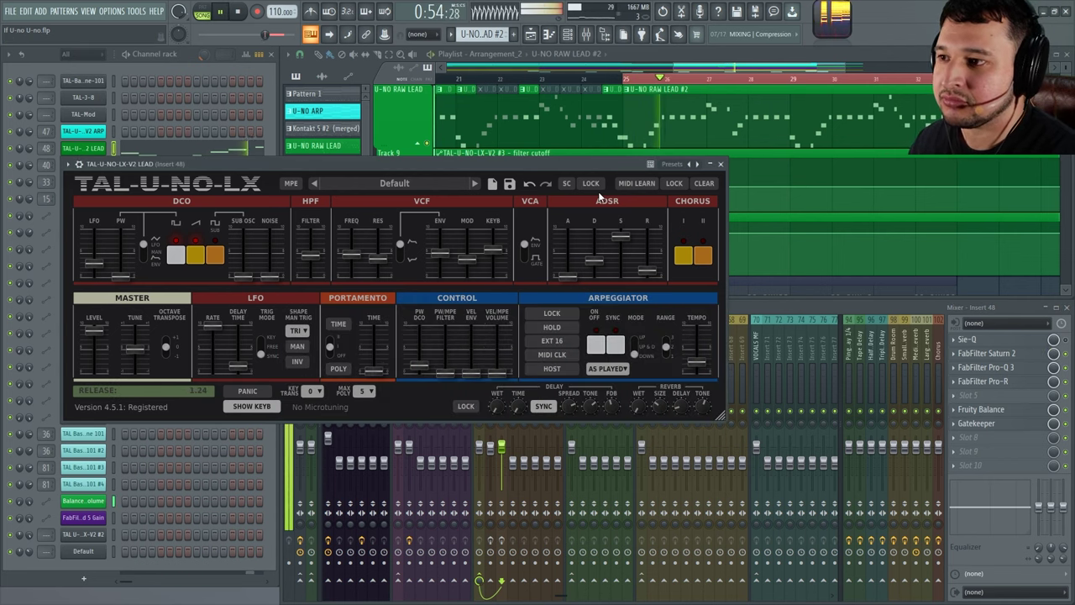
key(space)
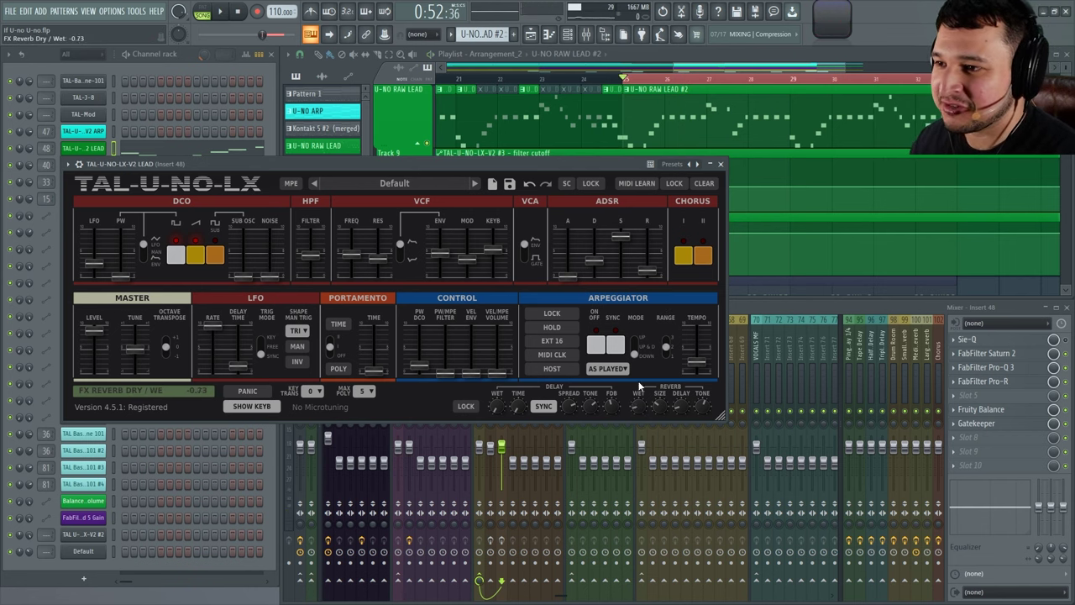
Step: Audition the lead with the Wave Candy spectrum in view and adjust the synth's reverb tone during playback
drag(582, 169, 581, 166)
key(space)
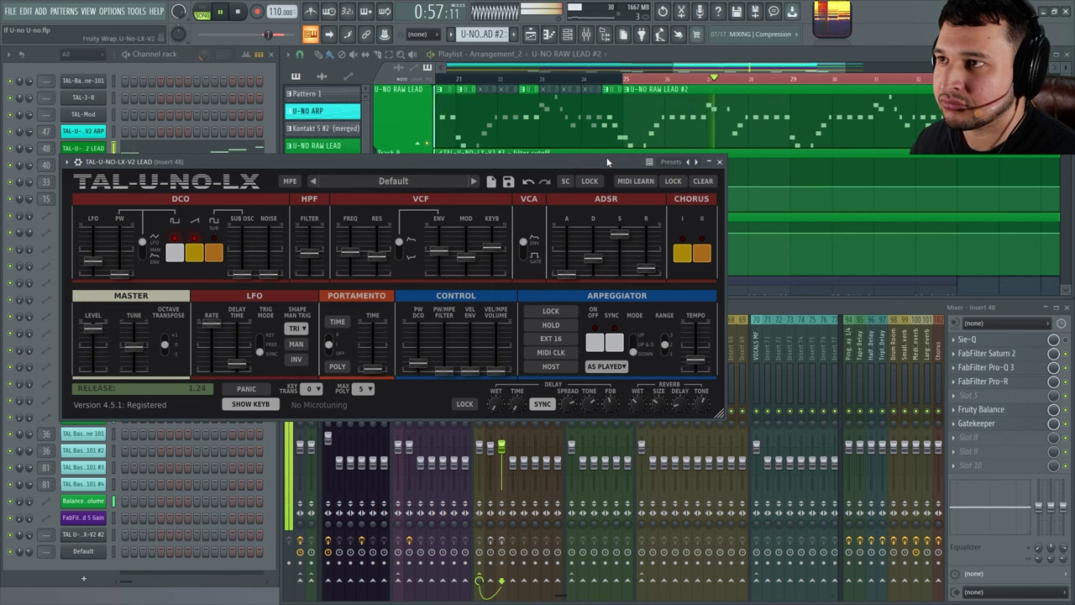
key(space)
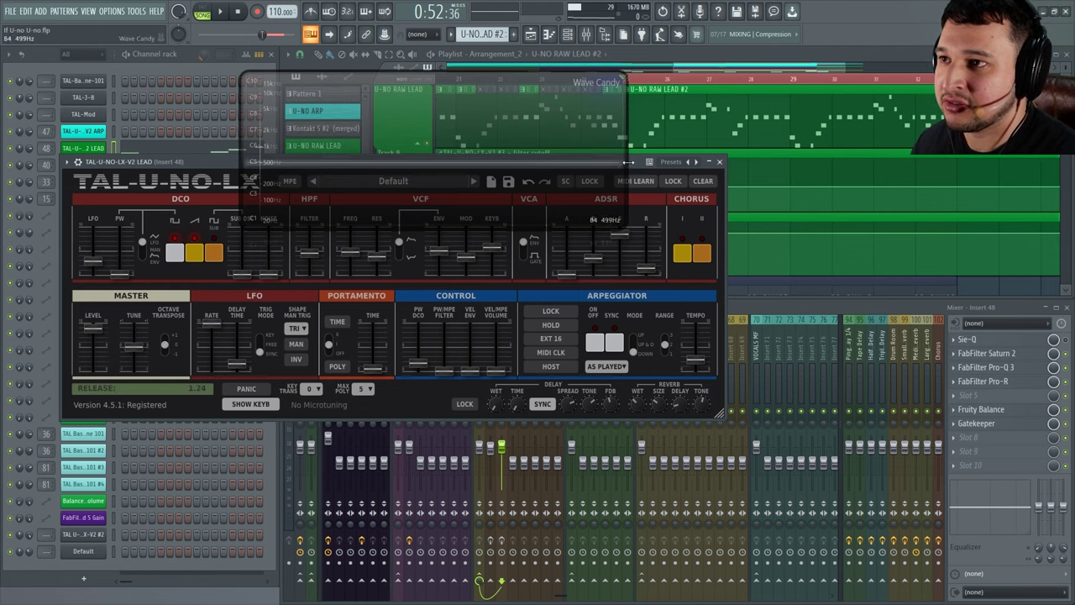
drag(633, 167, 645, 194)
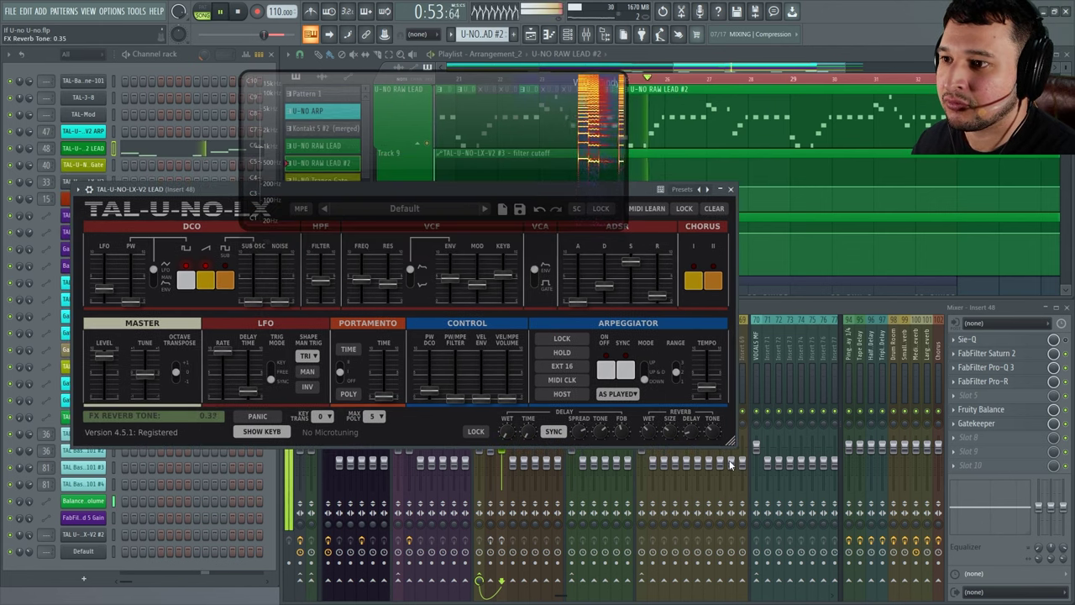
drag(734, 472, 720, 433)
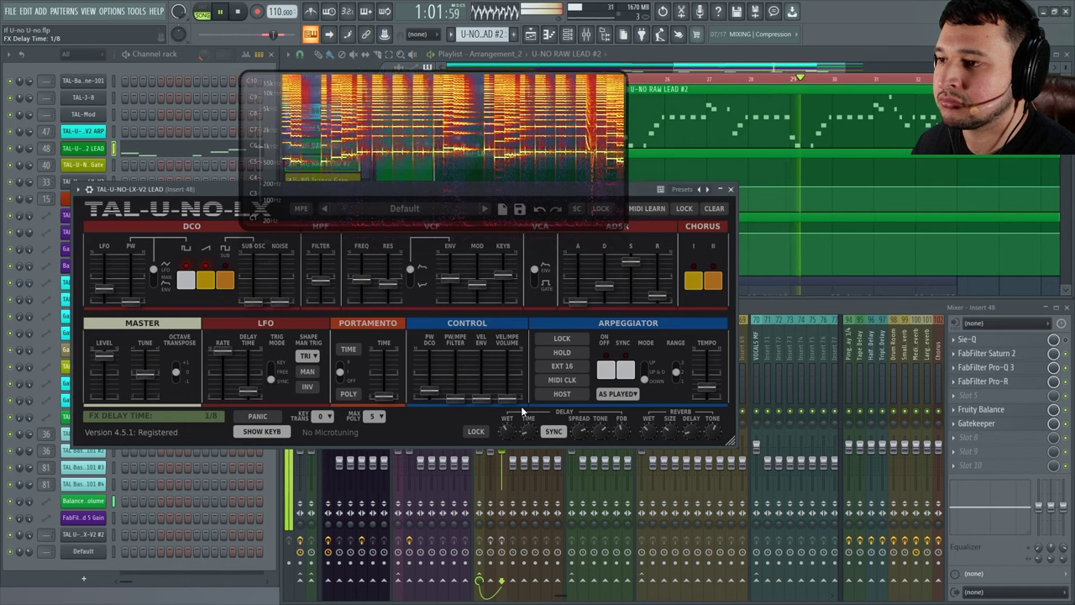
Step: Try a delay time of 3/16 and toggle the delay's sync during playback, and undo the latest knob changes
drag(524, 418, 525, 430)
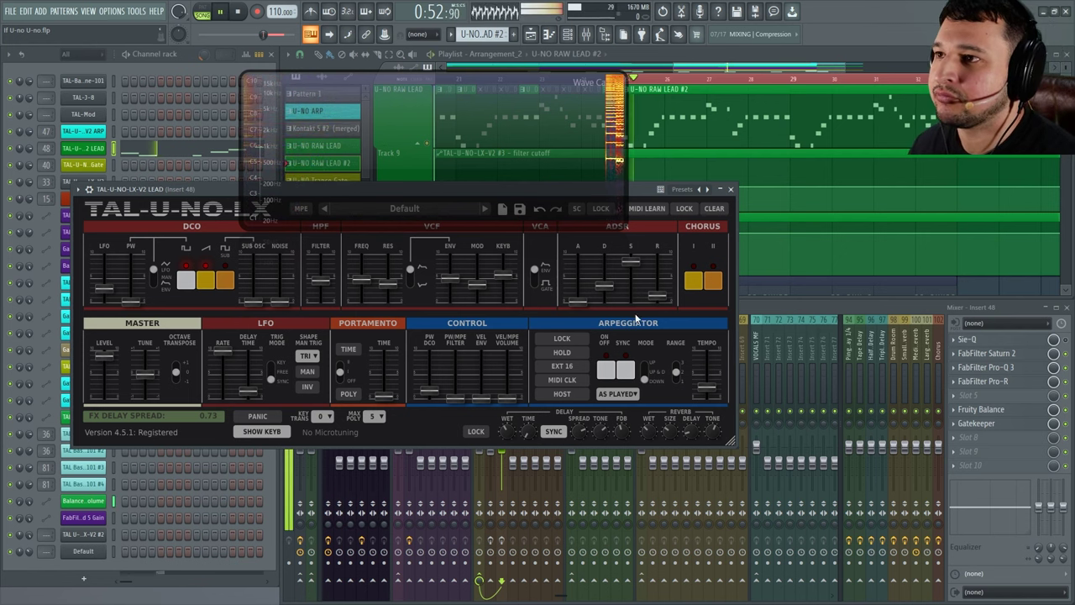
click(552, 431)
key(ctrl+z)
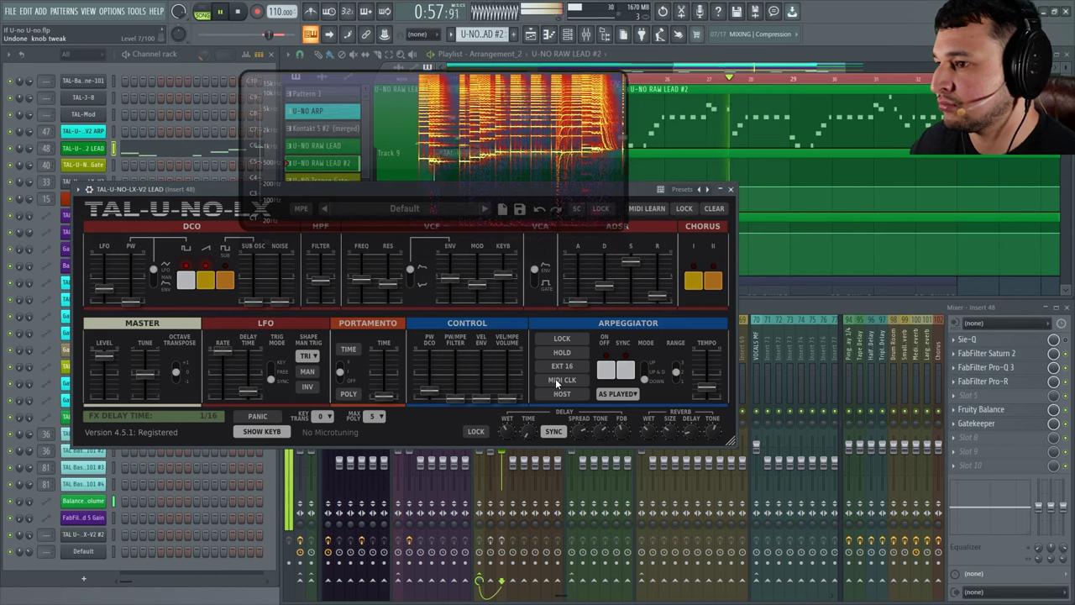
key(ctrl+z)
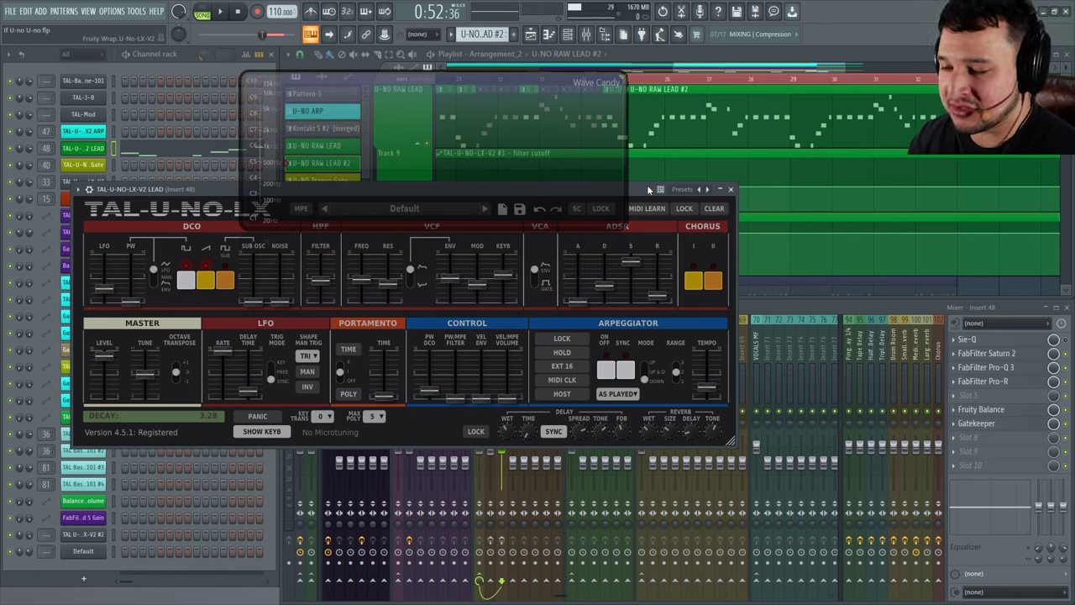
Step: Play the range while trying delay times of 1/8 and 1/8T on the lead, and stop playback
key(space)
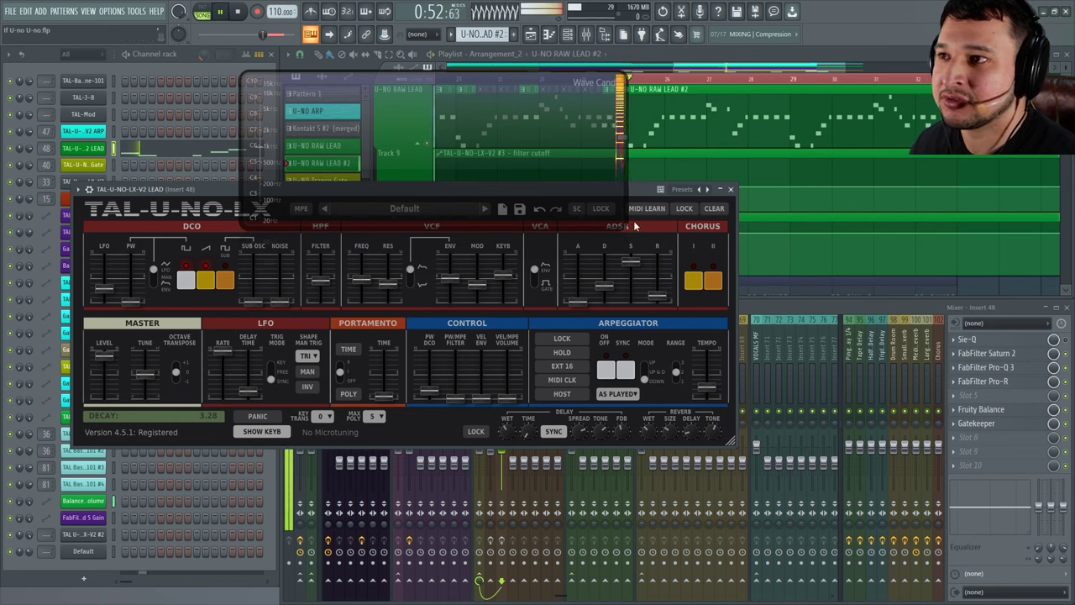
drag(531, 407, 526, 394)
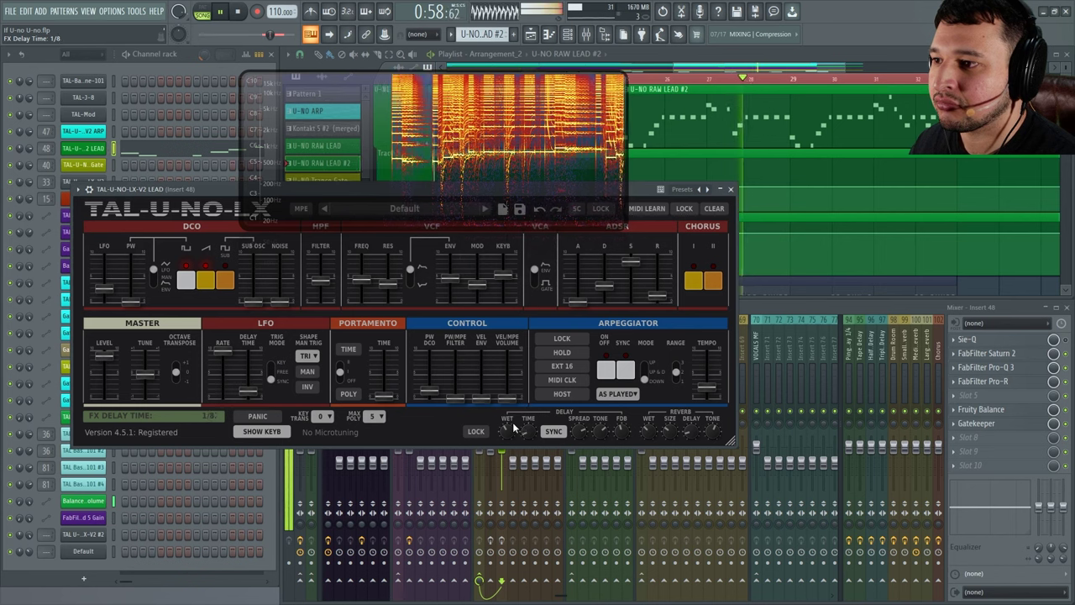
key(space)
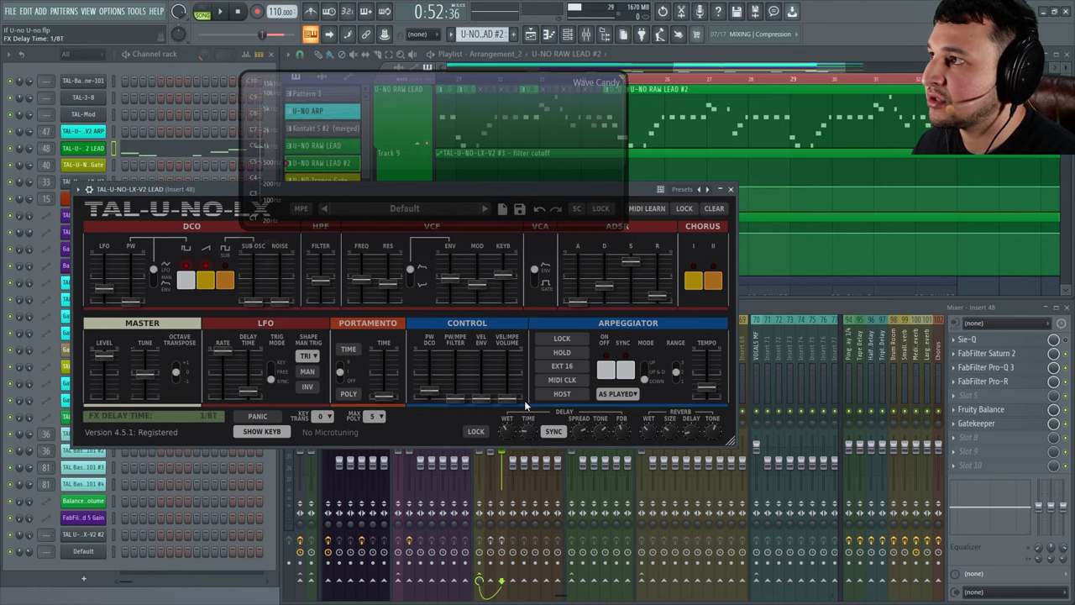
Step: Restart playback and sweep the lead's delay spread down to 0.32 and back up
drag(638, 194, 639, 193)
key(space)
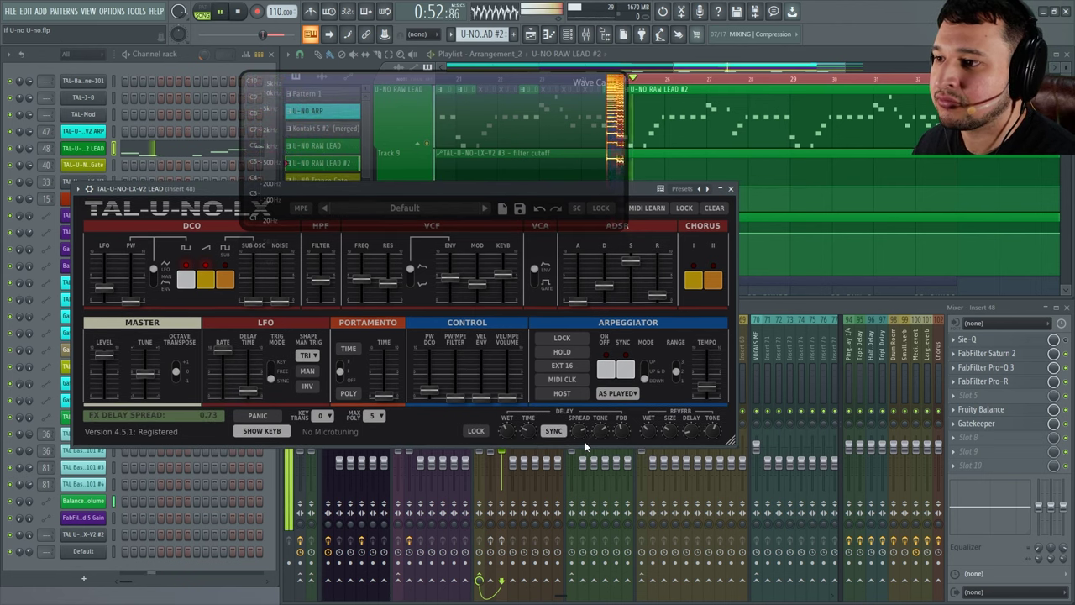
drag(584, 437, 572, 445)
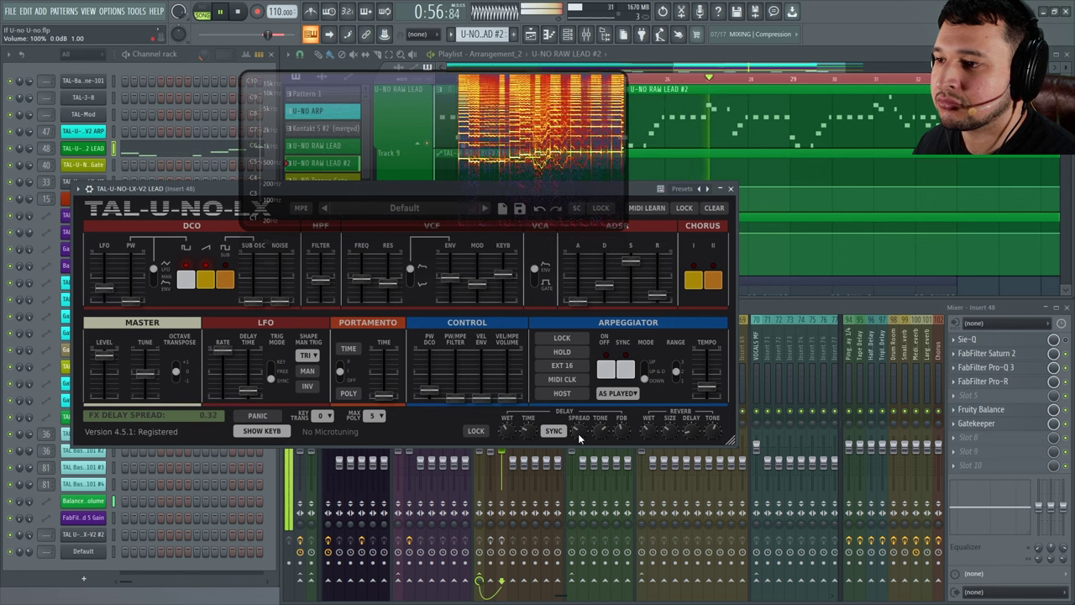
drag(579, 437, 587, 336)
Step: Set the lead's delay tone to 0.54, adjust its feedback, and set the delay time to 1/8 during playback
scroll(582, 436, down, 6)
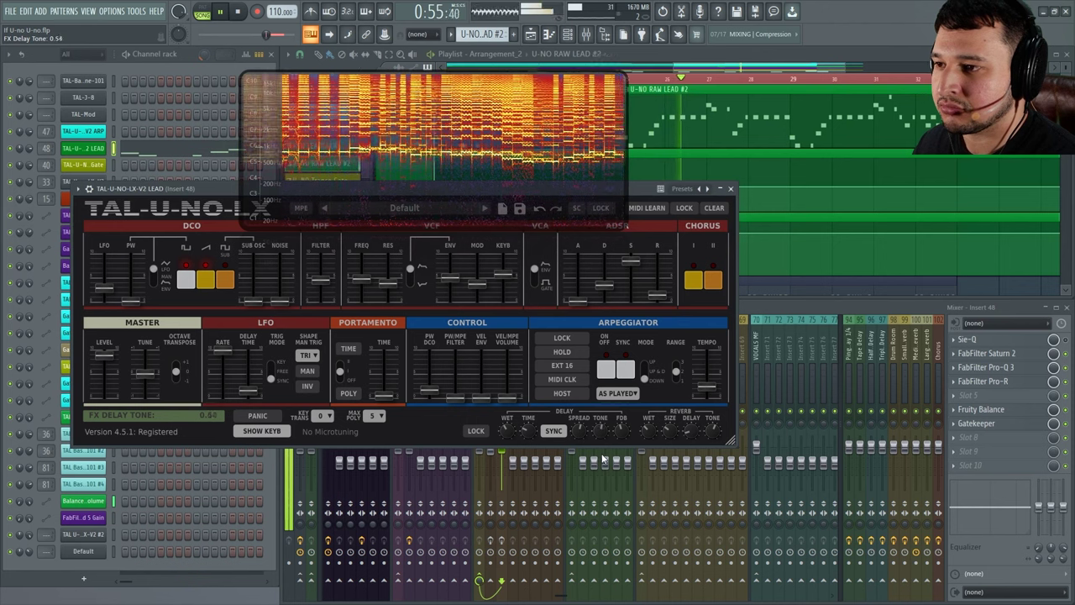
drag(630, 457, 632, 461)
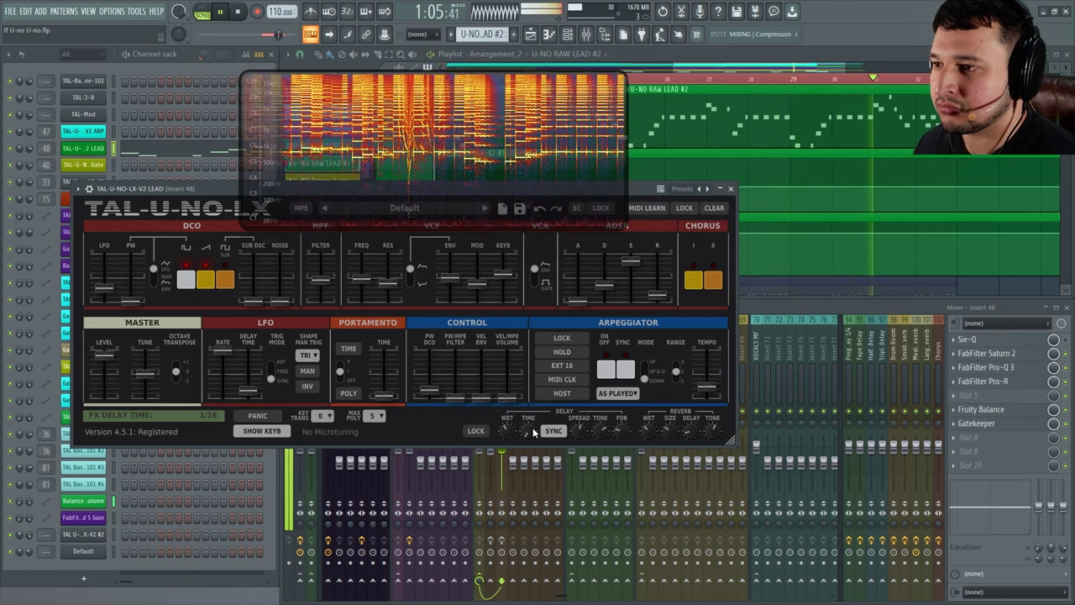
drag(533, 432, 527, 410)
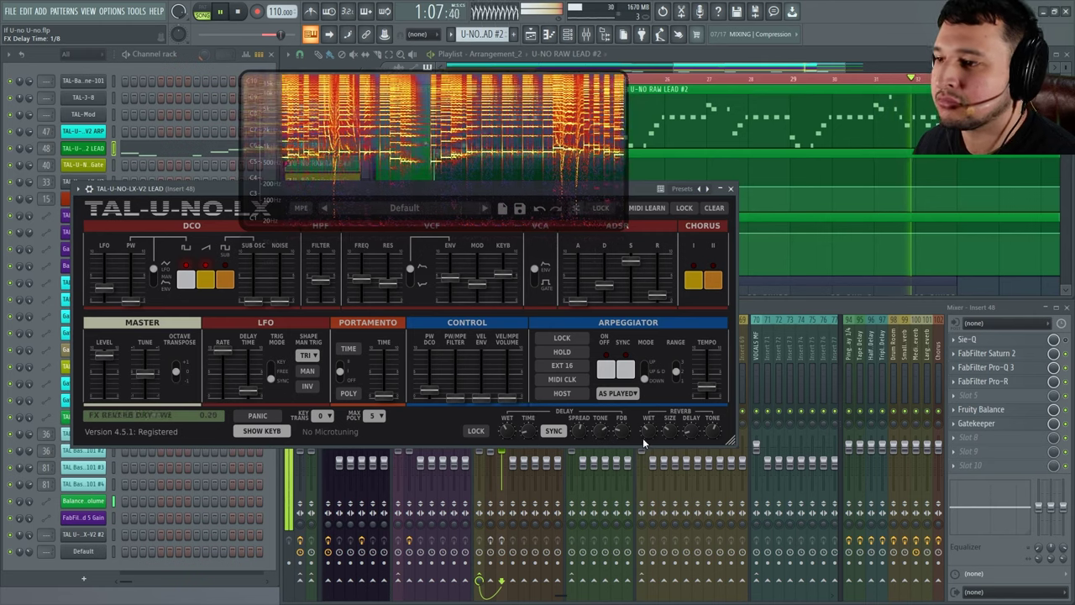
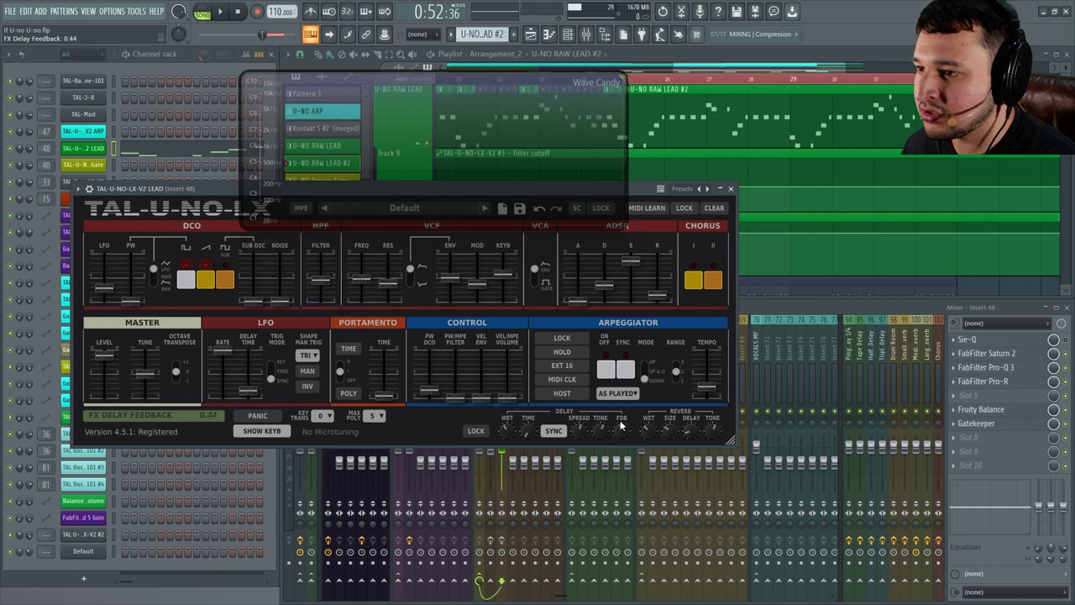
Step: Audition the raw lead section and open FabFilter Saturn 2 from the lead's mixer insert
key(space)
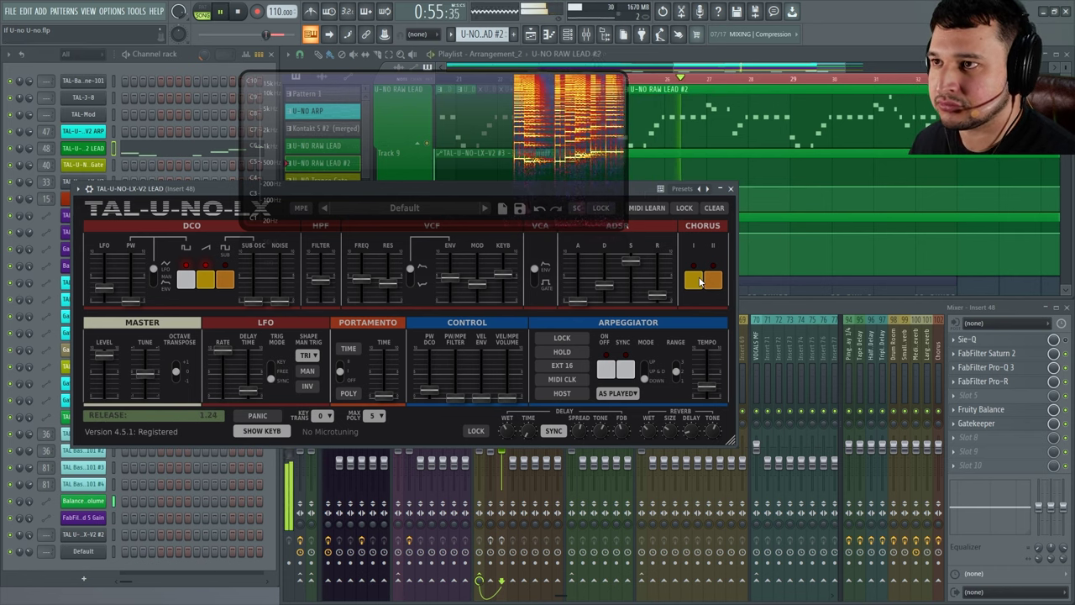
key(space)
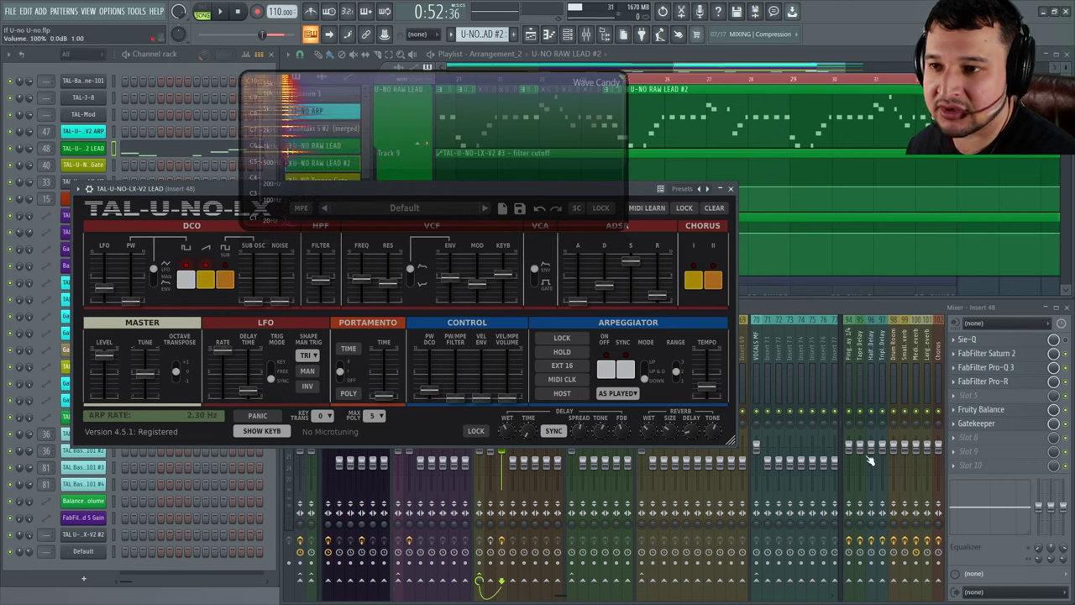
click(1016, 354)
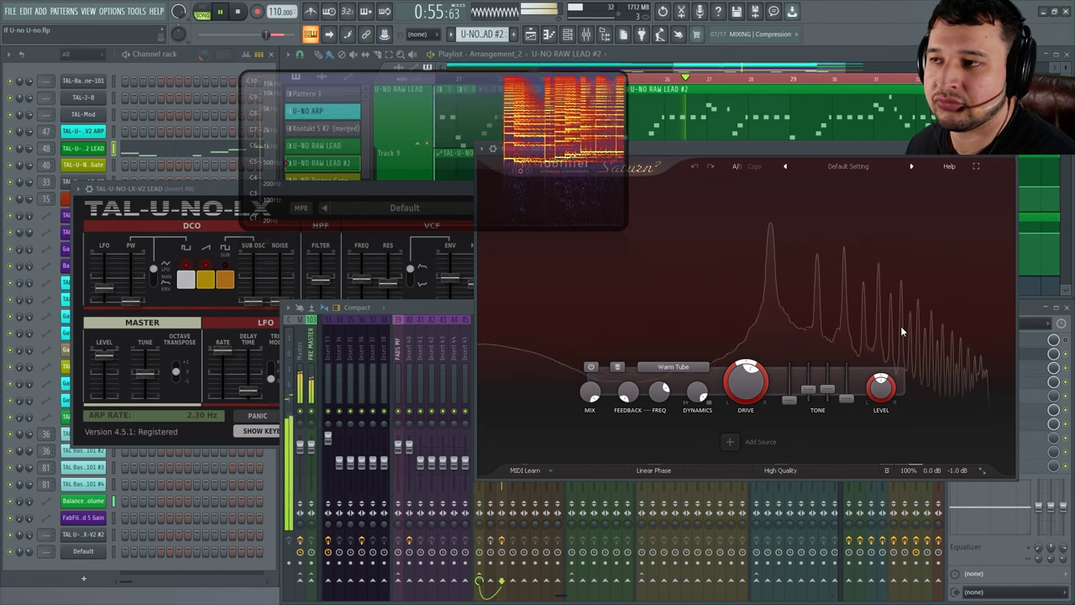
key(space)
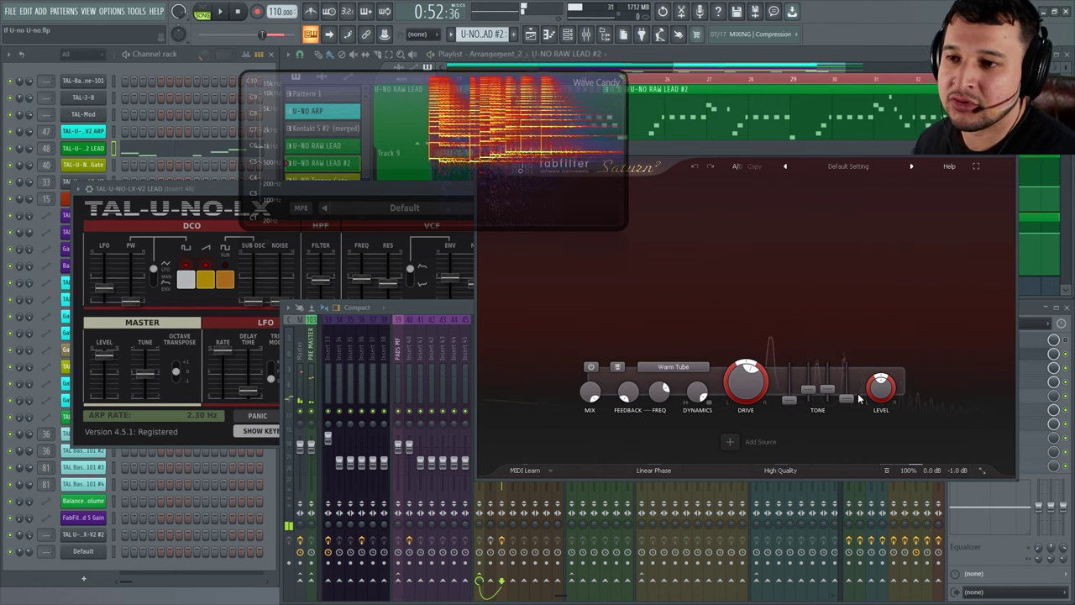
Step: Try a higher presence on Saturn 2's band during playback, set it back to -16.06 dB, and stop playback
drag(846, 397, 850, 274)
key(space)
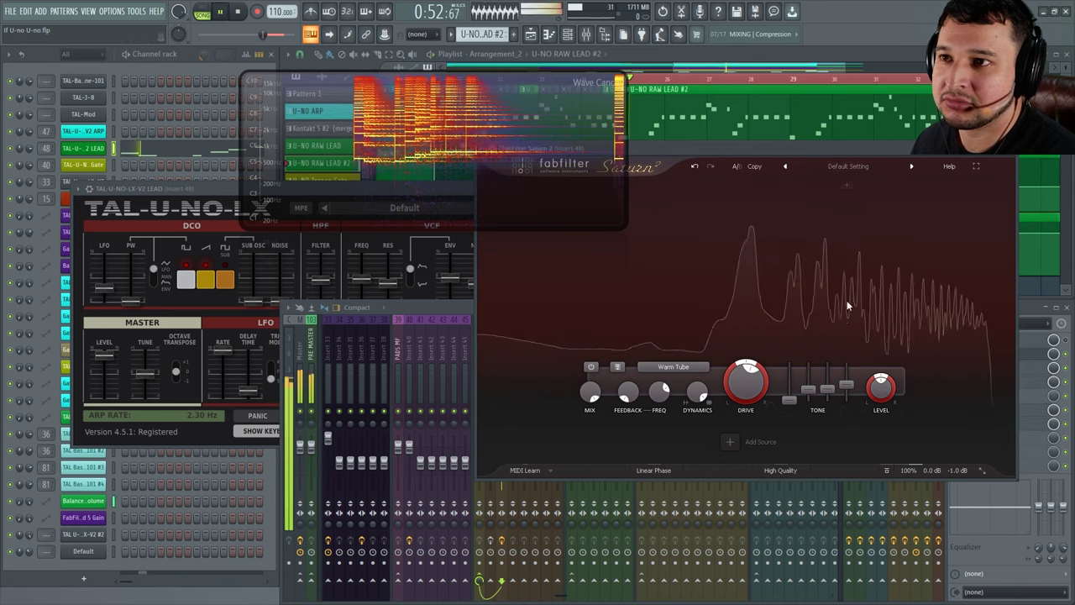
drag(847, 385, 857, 410)
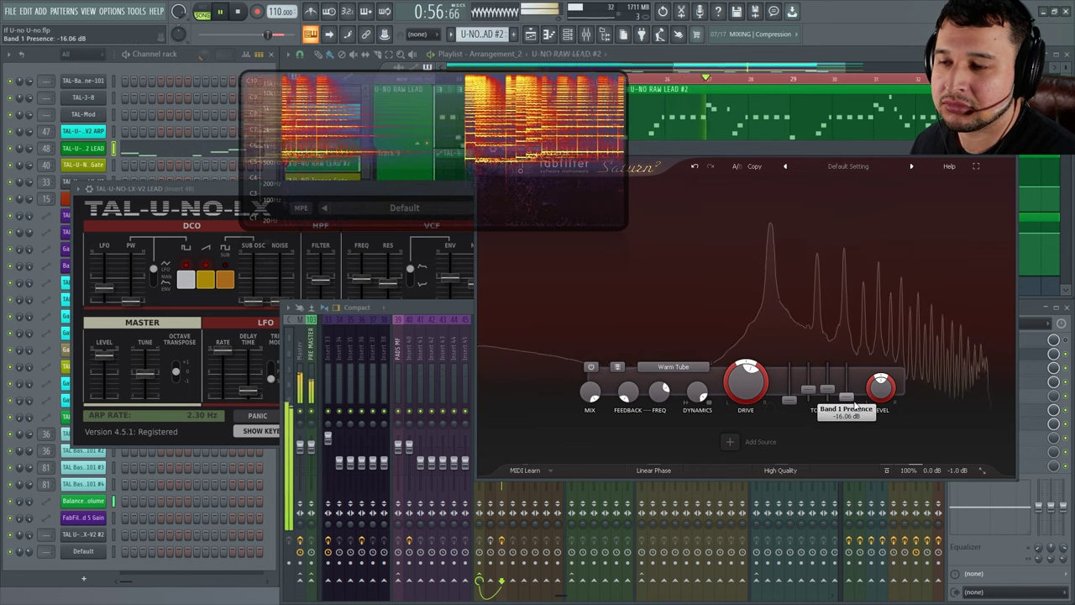
drag(908, 152, 861, 170)
key(space)
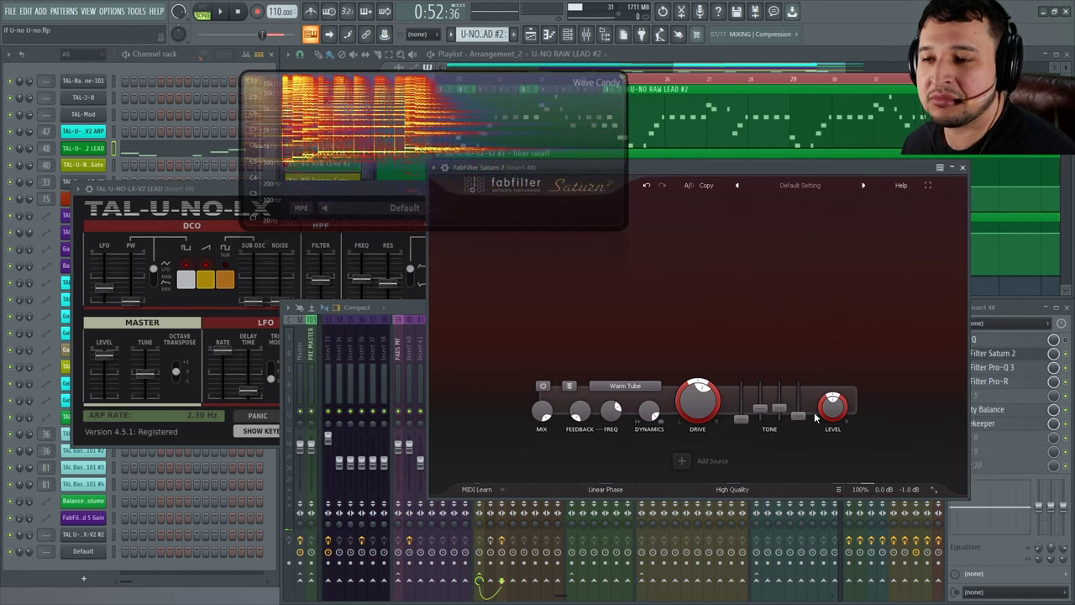
Step: Fine-tune Saturn 2's band presence to -14.89 dB while the lead plays, close the plugin window, and stop playback
drag(801, 409, 801, 415)
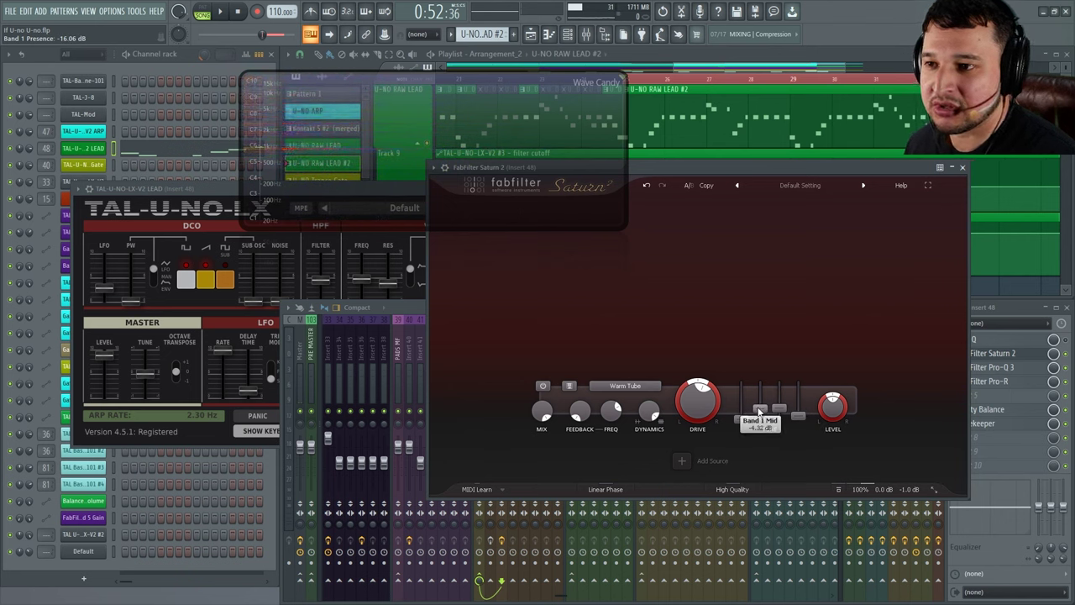
key(space)
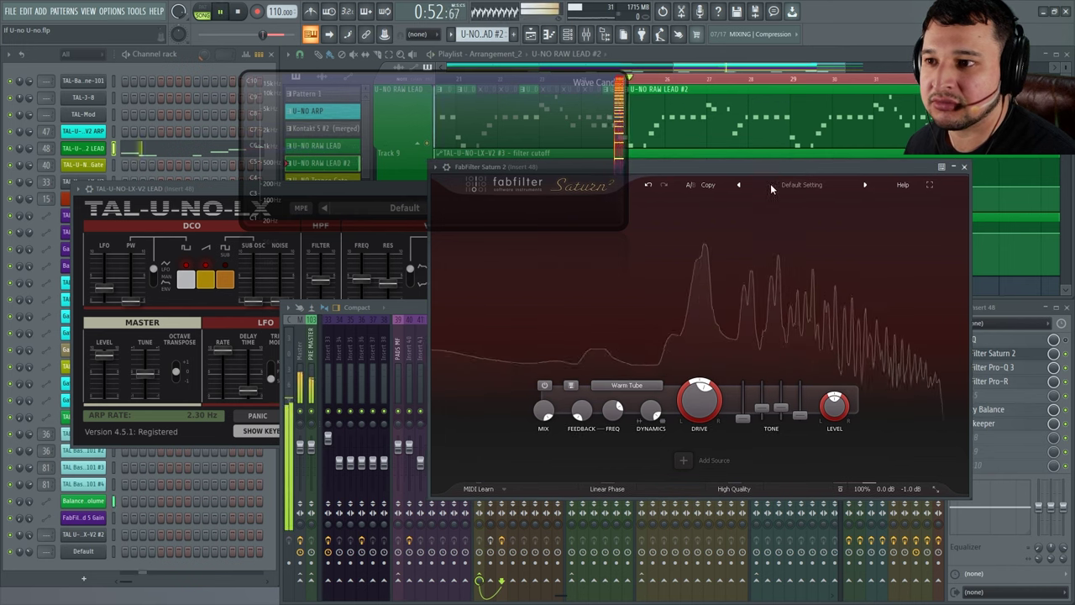
scroll(800, 411, up, 2)
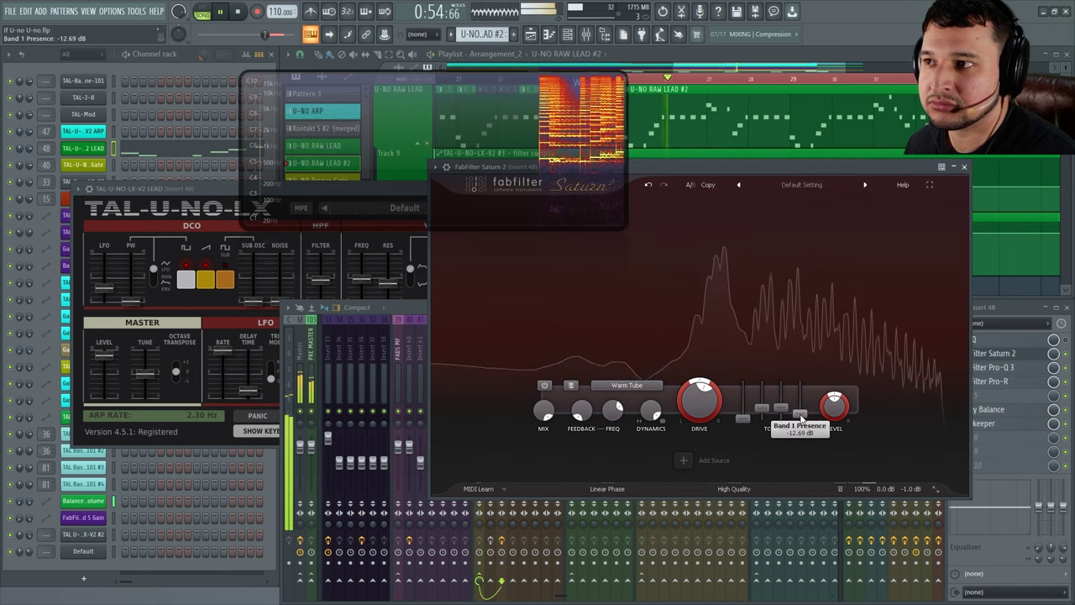
drag(728, 172, 745, 201)
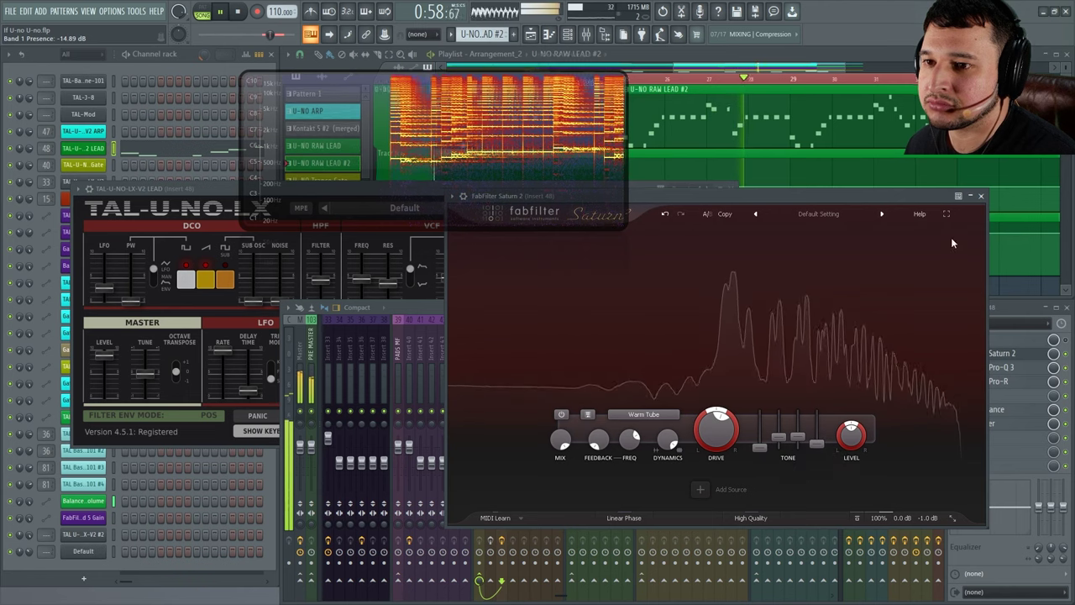
click(972, 196)
key(space)
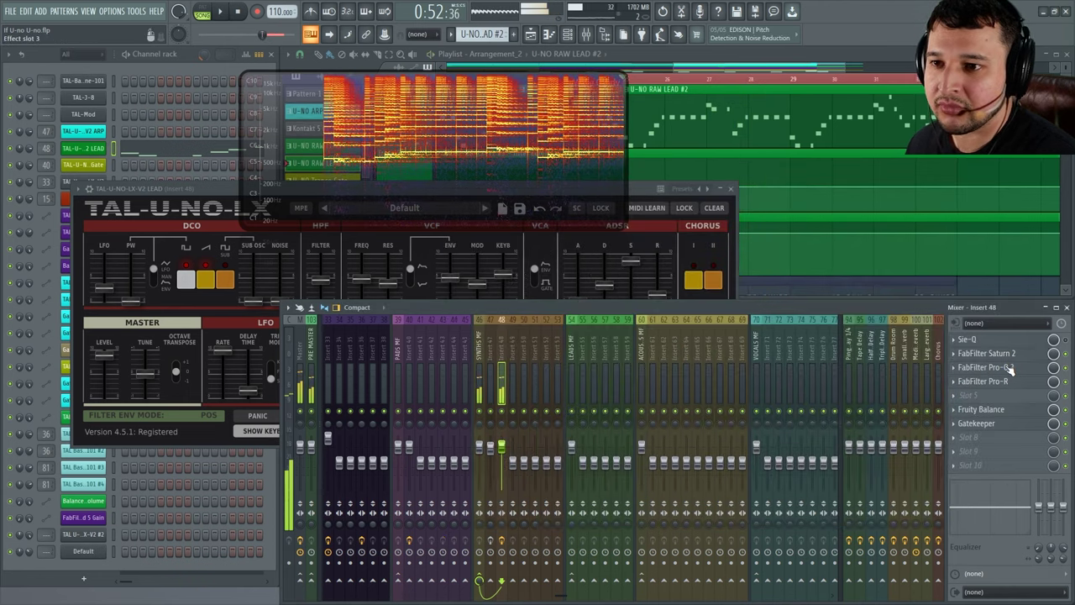
Step: Open FabFilter Pro-Q 3 on the lead's insert, move its window clear of the synth, and audition the lead through it
click(987, 367)
drag(206, 192, 458, 162)
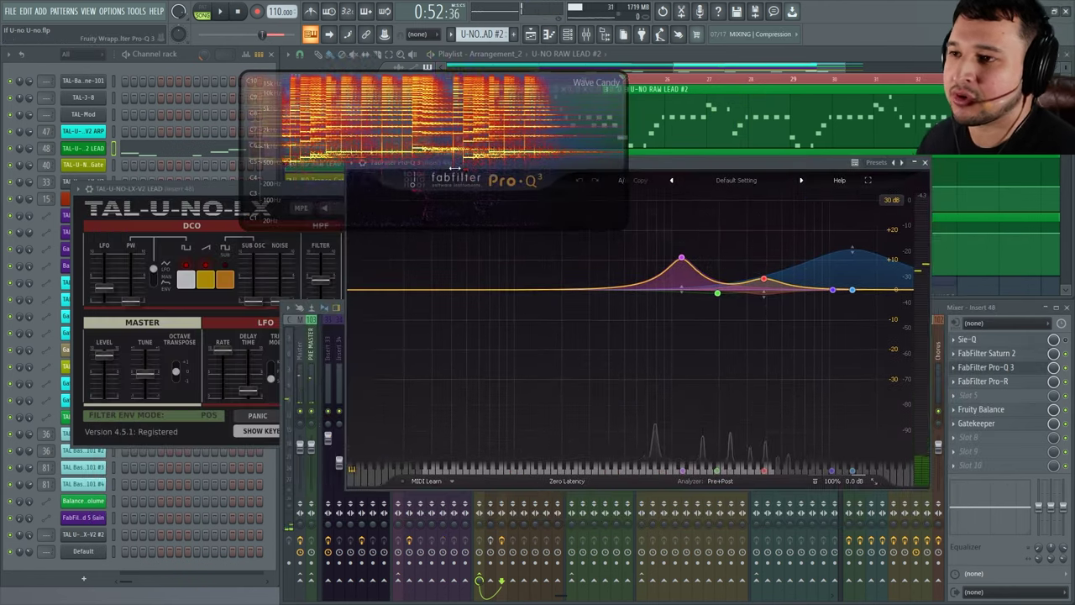
key(space)
key(space)
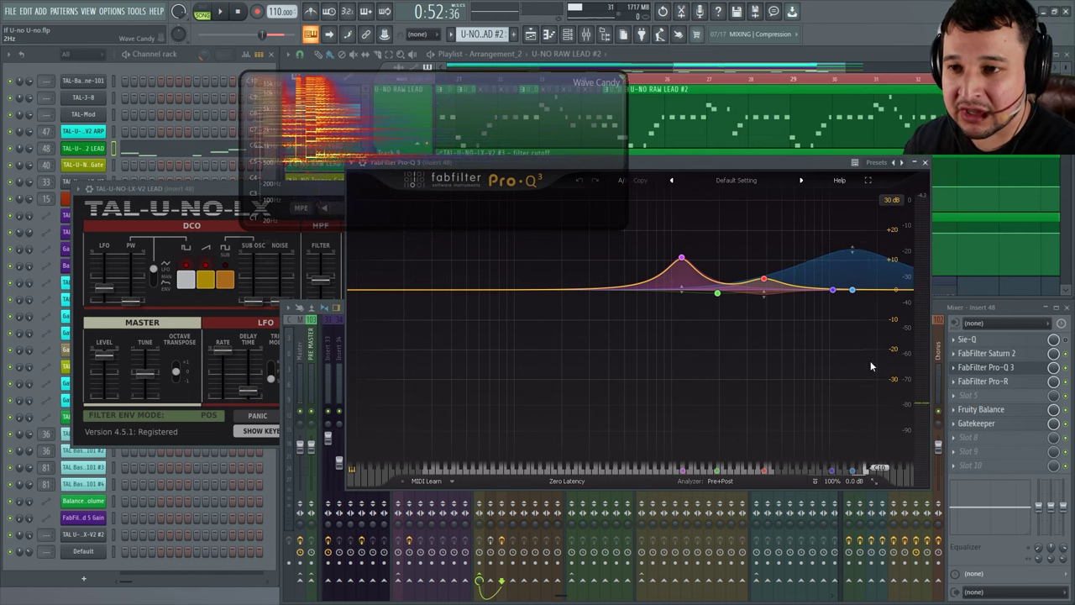
Step: Bypass the two highest-frequency bands in the lead's Pro-Q 3 and restart playback
click(1022, 355)
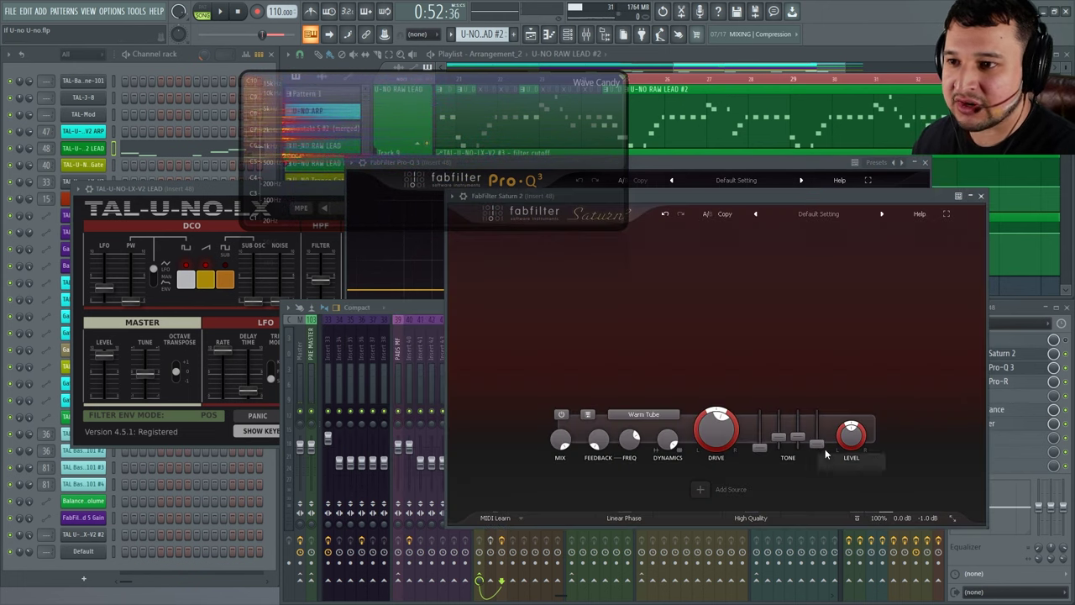
click(1011, 369)
click(1015, 370)
mouse_move(820, 234)
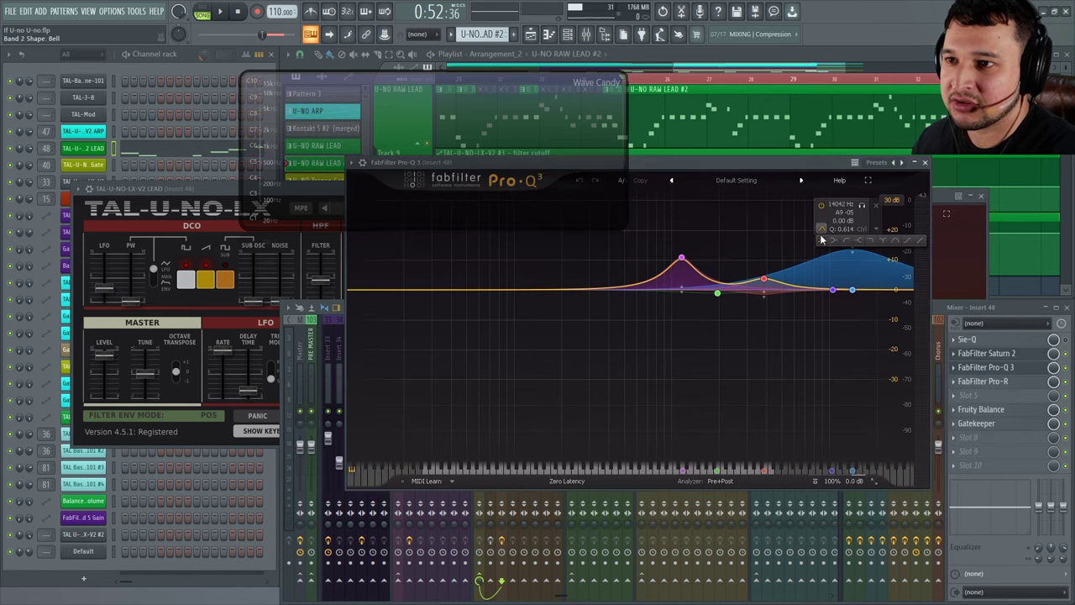
drag(804, 362, 903, 237)
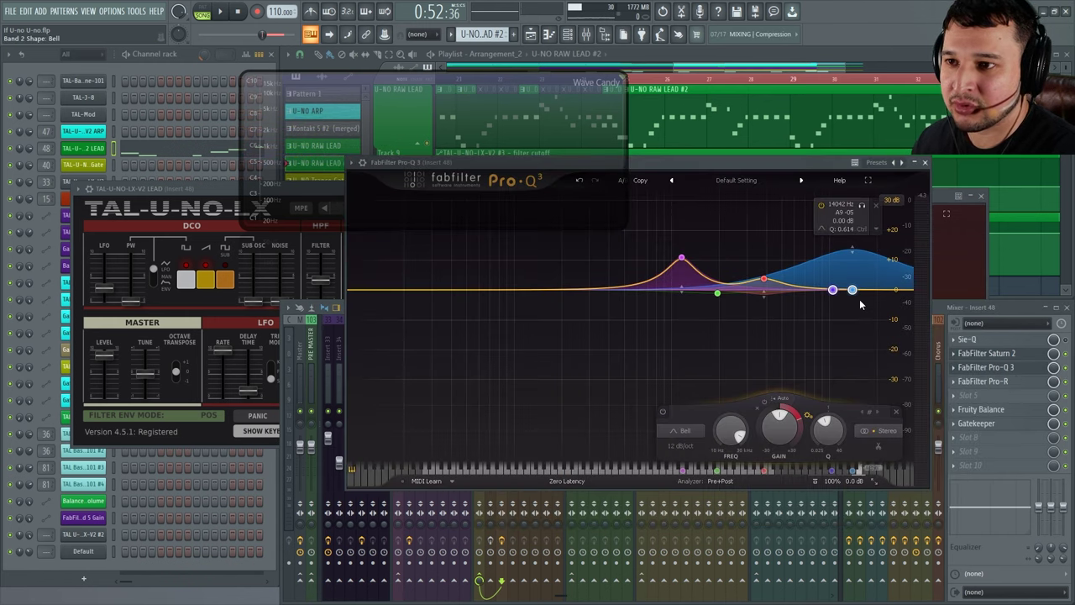
key(space)
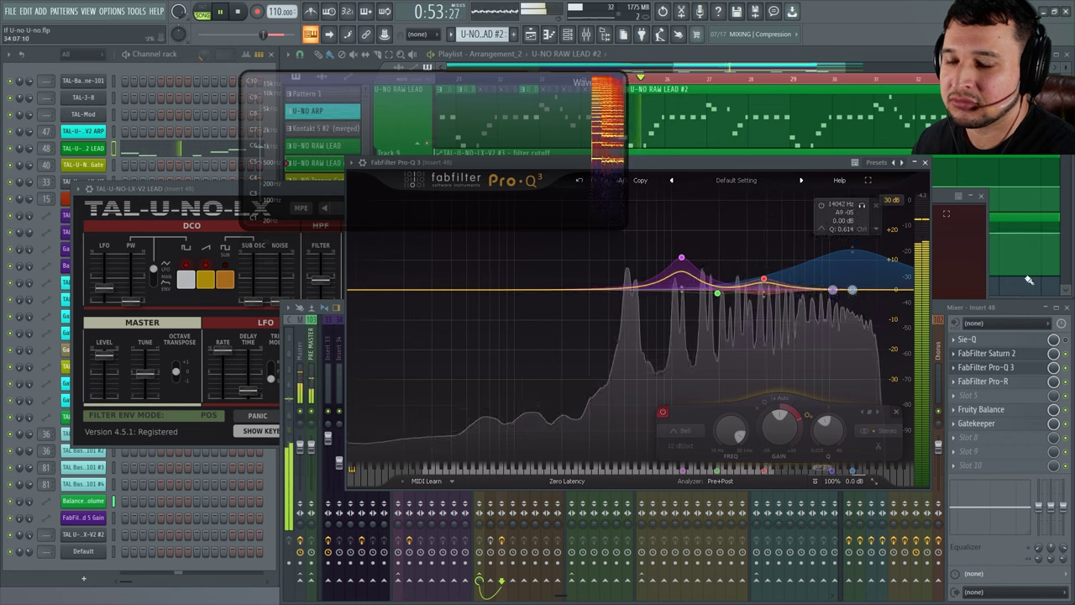
Step: Raise Saturn 2's band presence to +0.20 dB during playback and lower it again
click(1019, 381)
click(1014, 383)
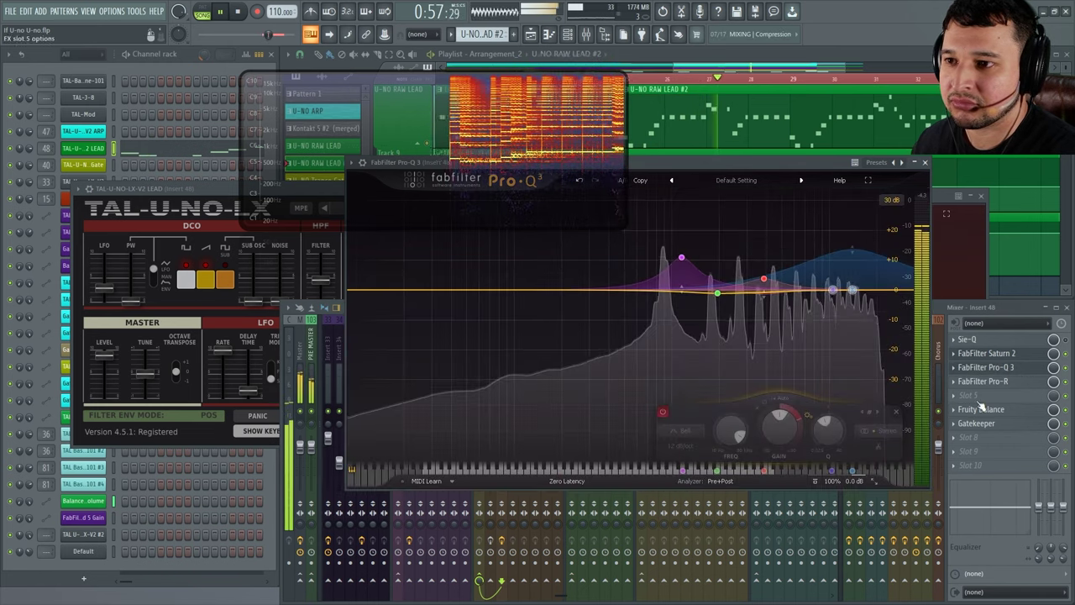
click(1011, 358)
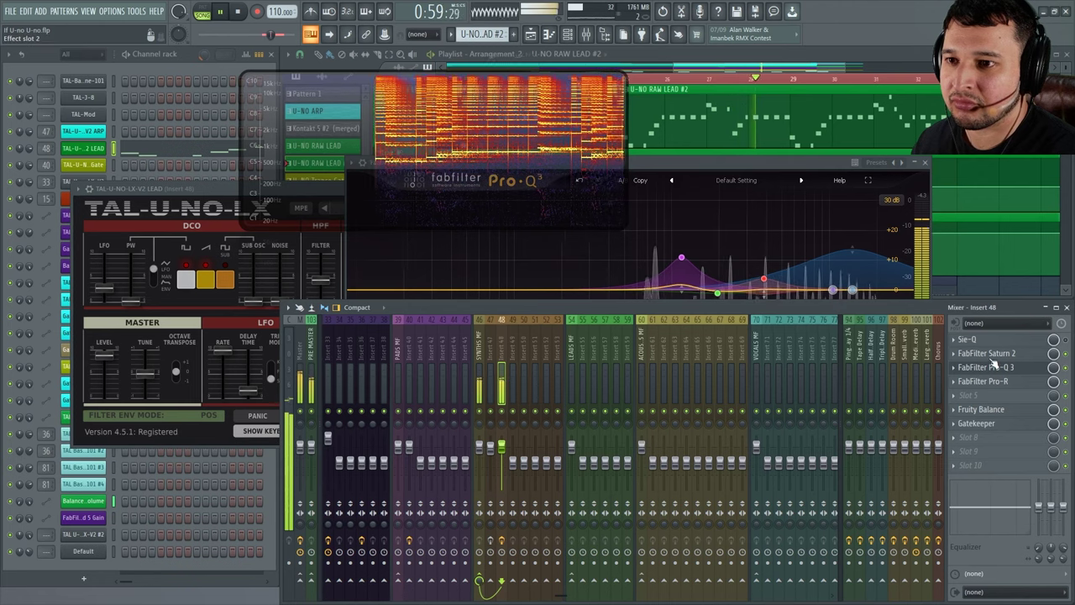
drag(813, 433, 811, 427)
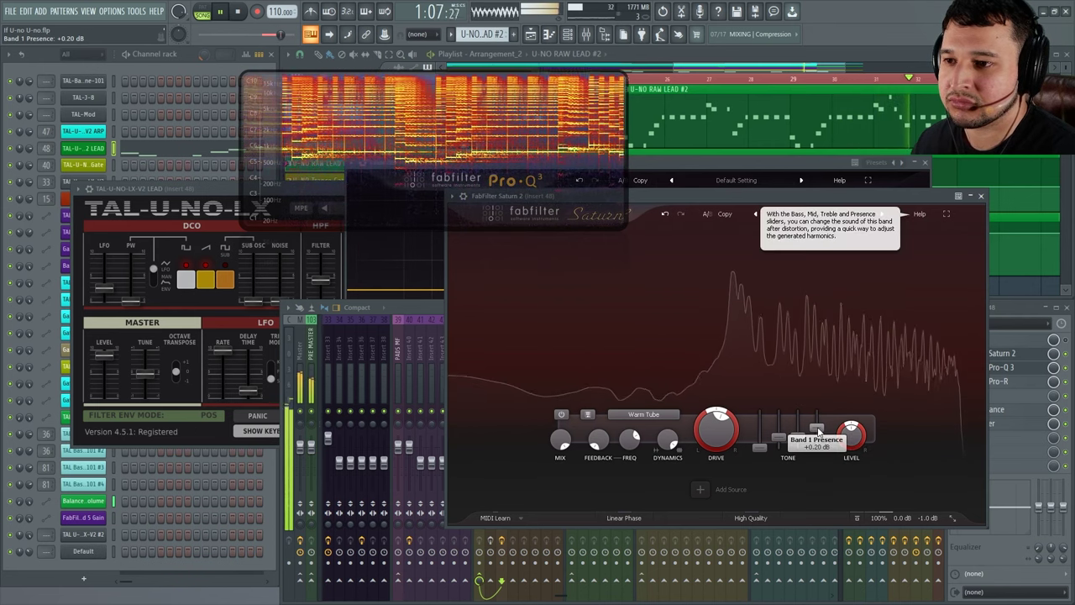
drag(819, 431, 815, 444)
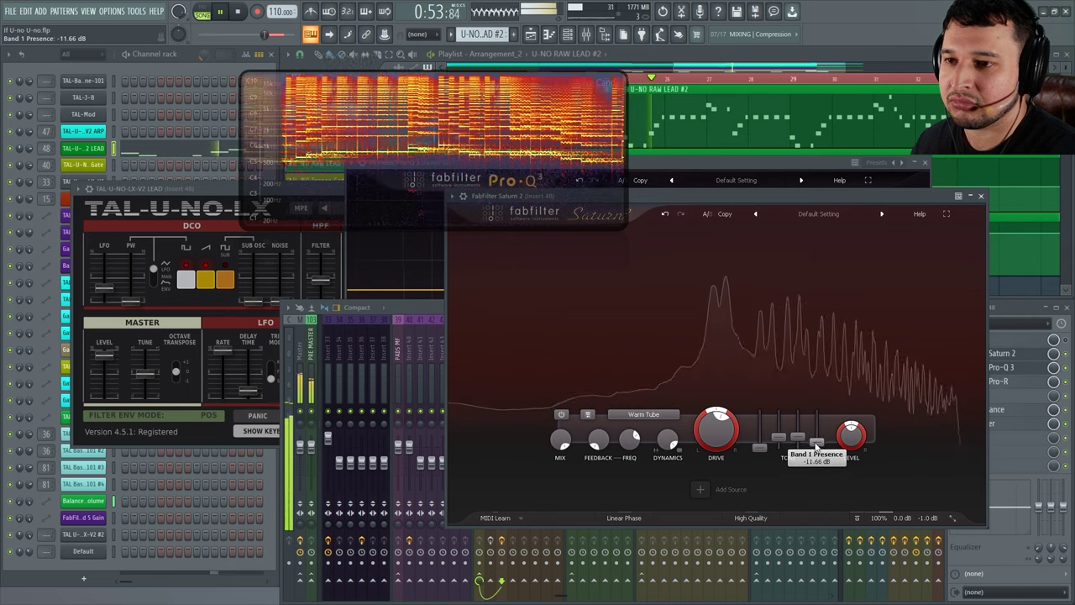
Step: Re-enable the two highest-frequency bands in the lead's Pro-Q 3, audition the lead, and close the equalizer
click(1040, 371)
click(831, 291)
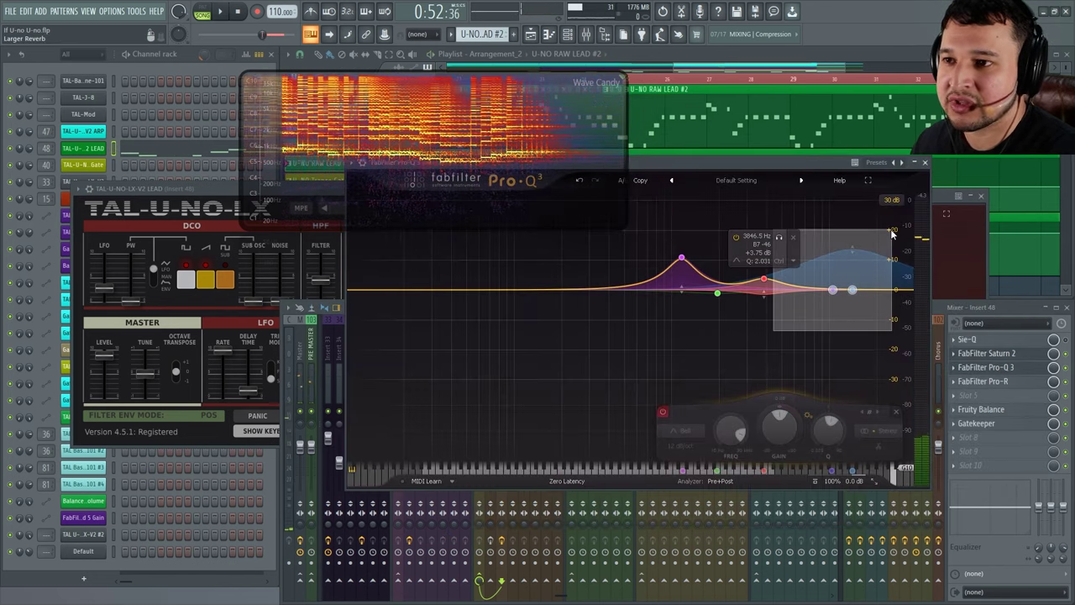
click(664, 414)
key(space)
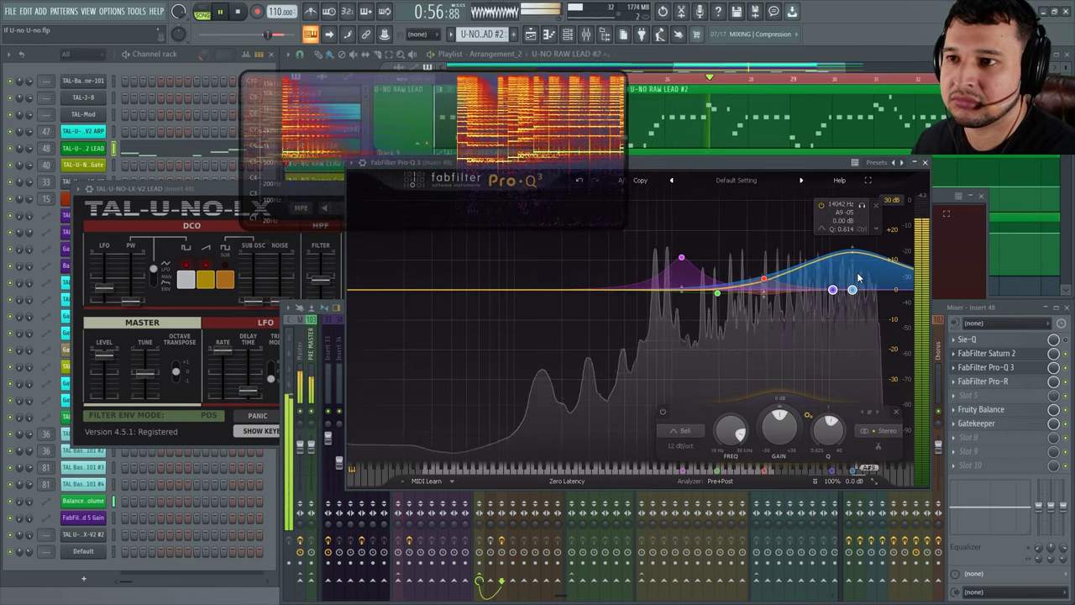
click(924, 163)
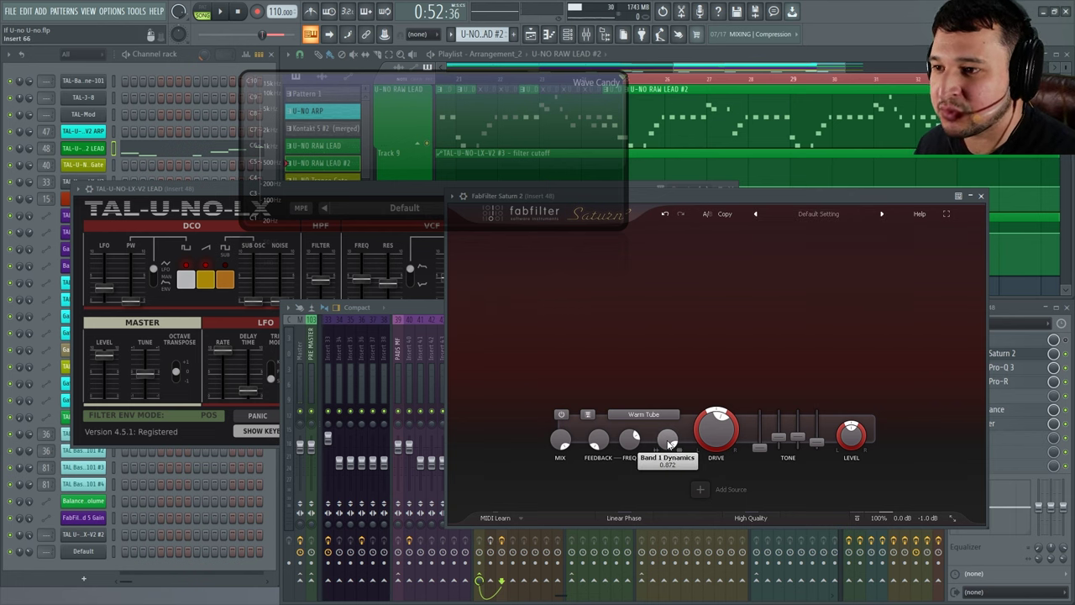
Step: Open FabFilter Pro-R on the lead's insert, try a reverb mix of 26.58% during playback, and reduce the mix again
mouse_move(669, 445)
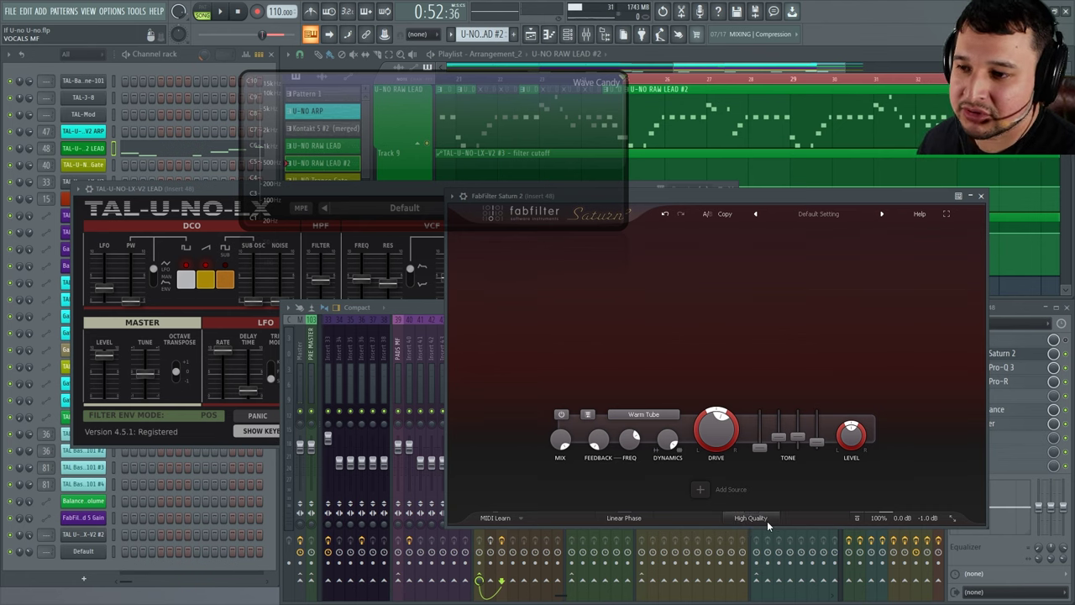
click(1017, 383)
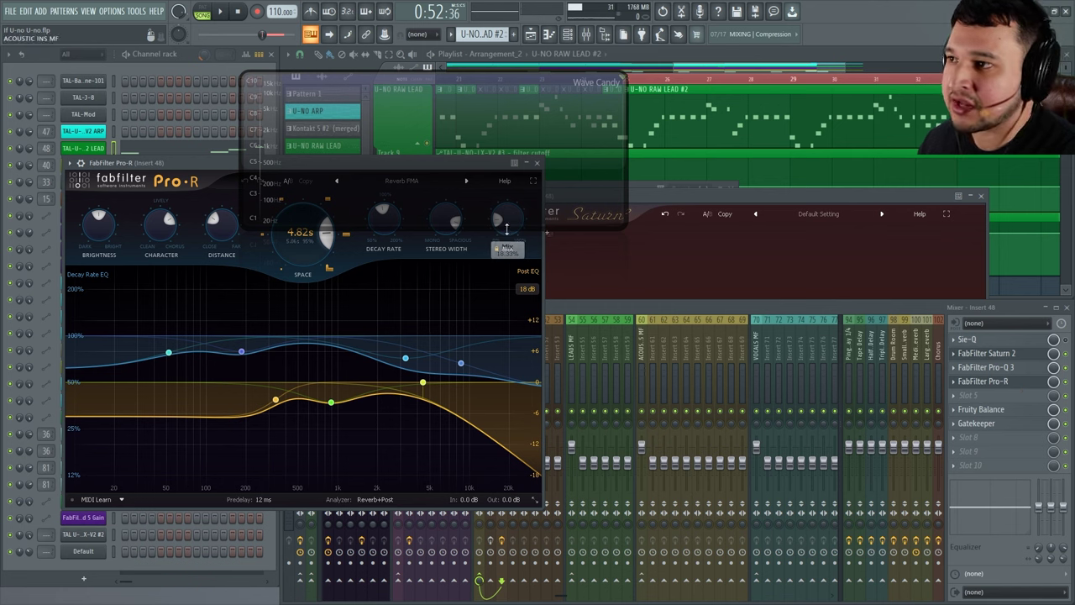
drag(201, 155, 619, 180)
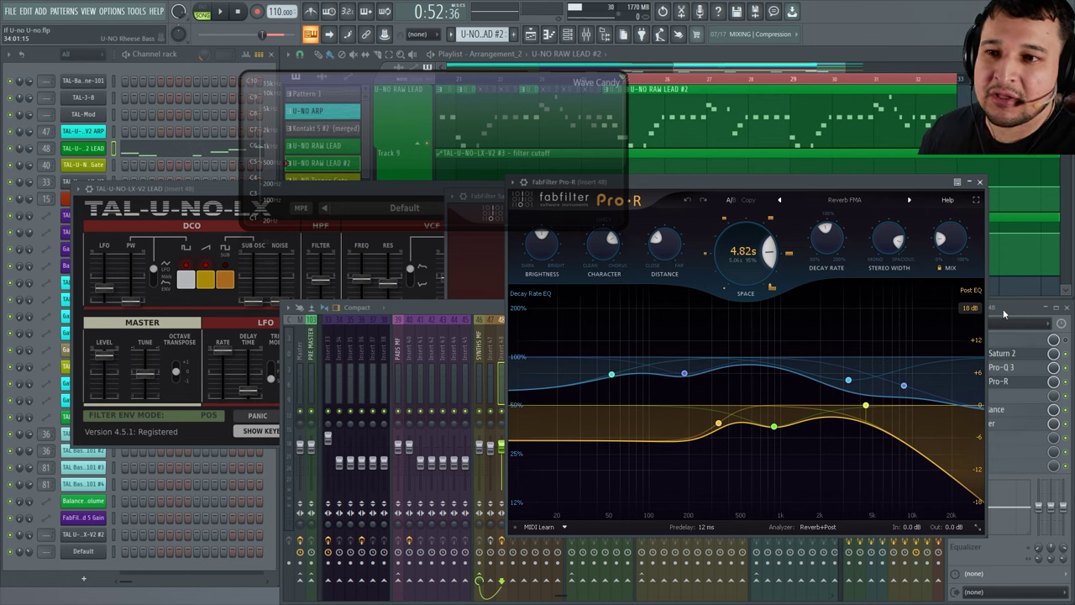
click(1052, 441)
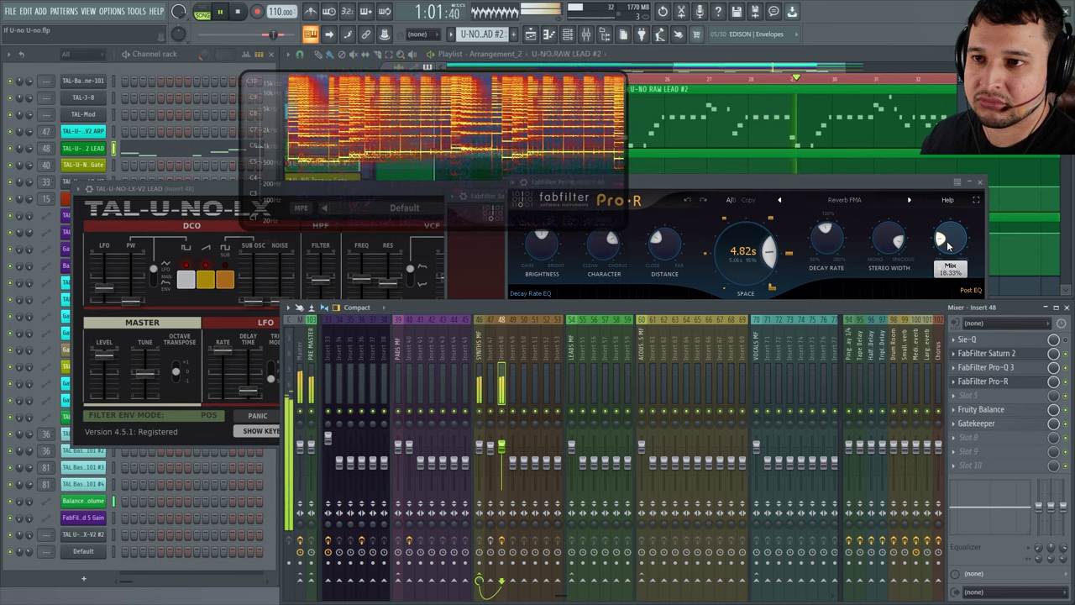
drag(947, 244, 915, 175)
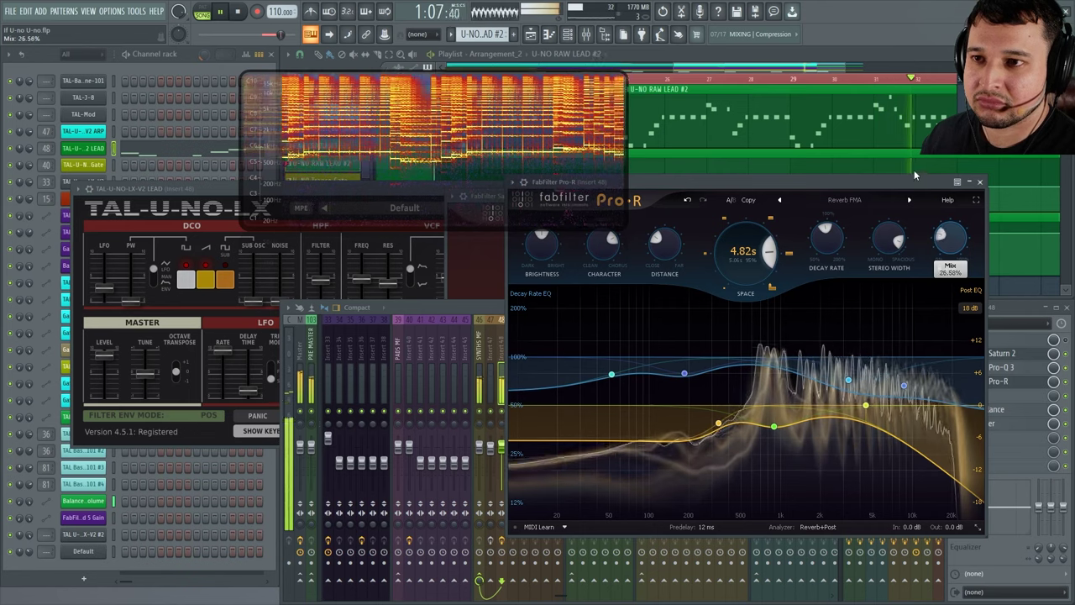
drag(900, 128, 905, 207)
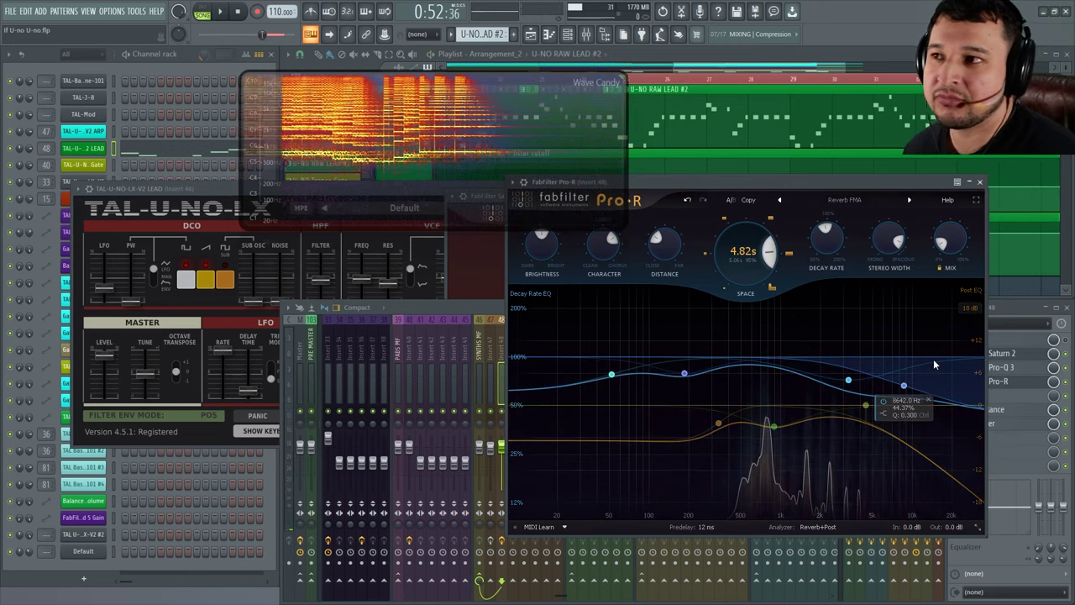
Step: Open Fruity Balance from the lead's insert and close the Pro-R, Saturn 2 and TAL-U-NO-LX windows
click(979, 182)
click(989, 418)
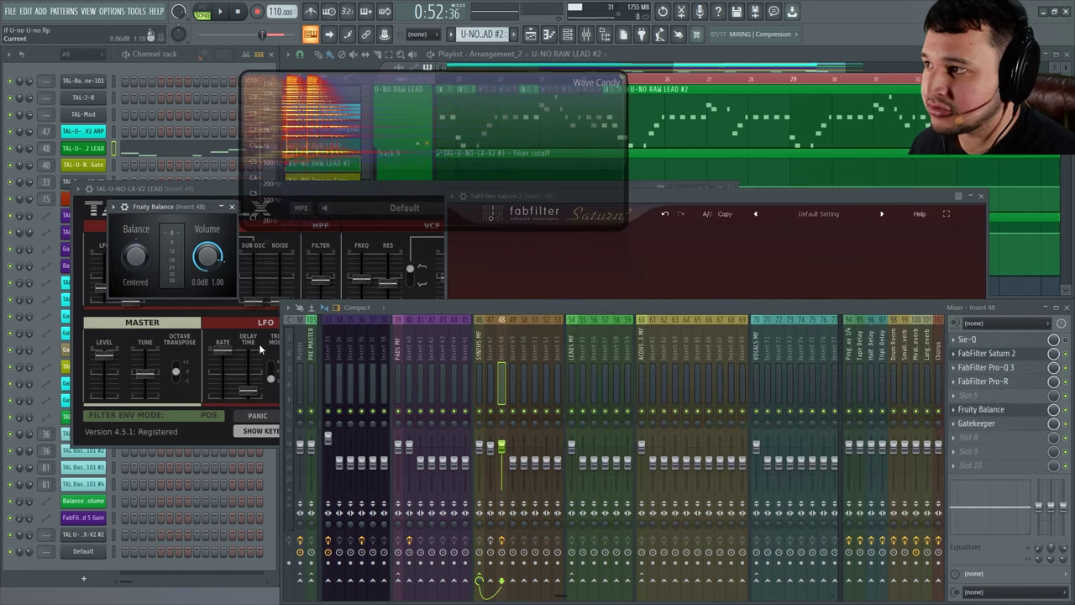
click(981, 196)
click(729, 188)
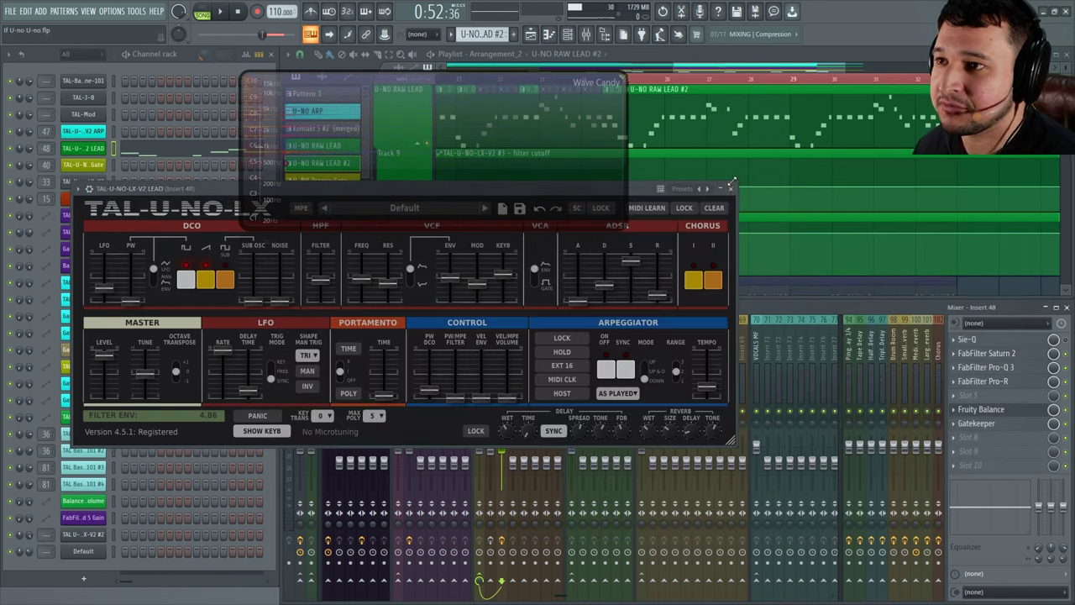
Step: Move the Wave Candy visualizer off the playlist to expose the lead's filter cutoff and Balance volume automation clips
scroll(524, 241, down, 5)
drag(550, 218, 812, 336)
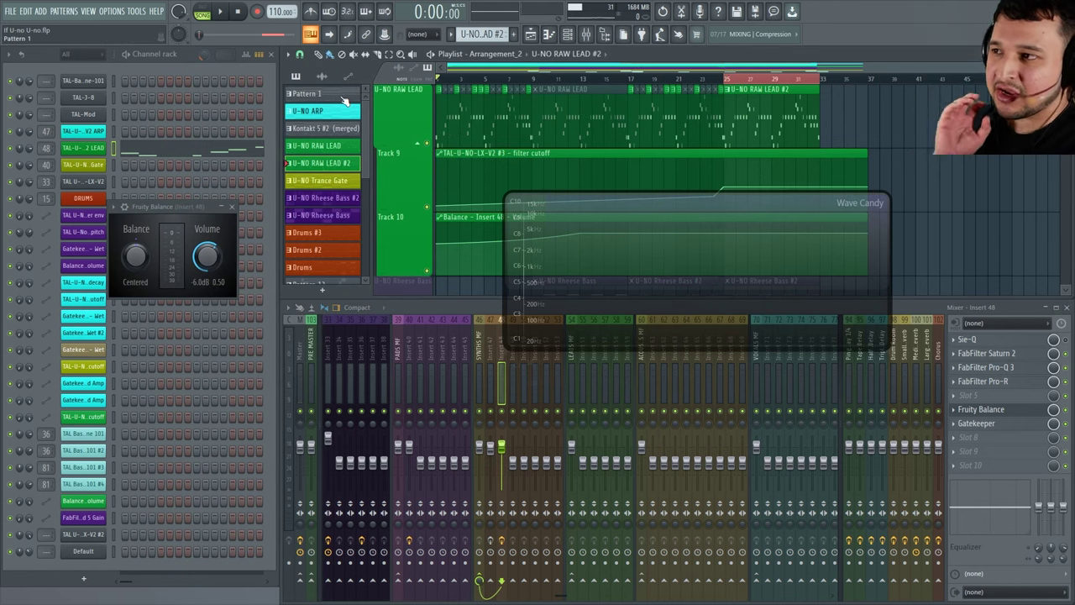
drag(598, 197, 692, 329)
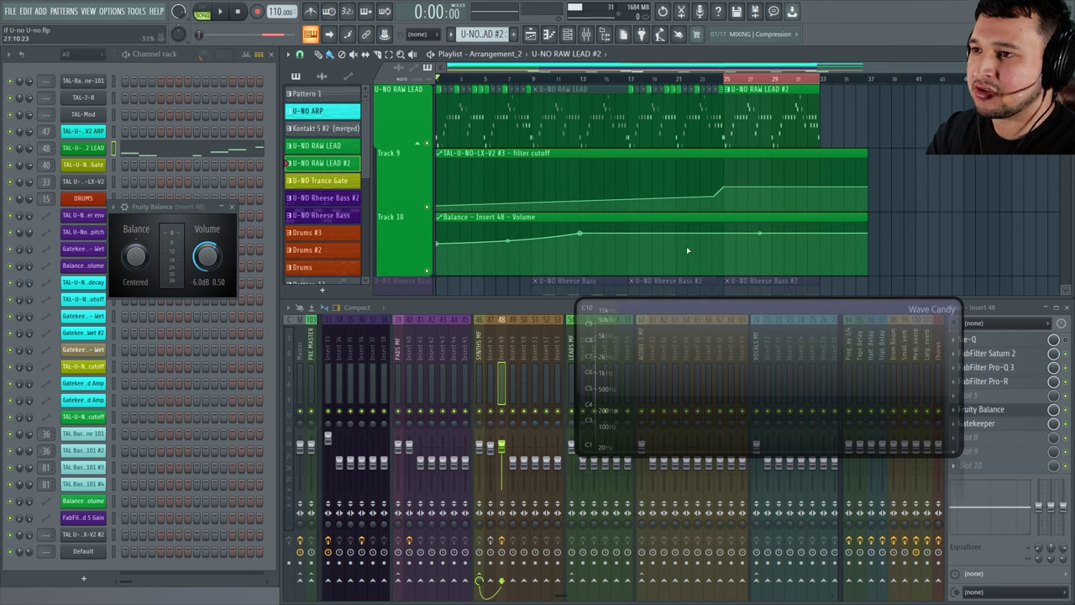
Step: Open Gatekeeper on the lead's insert and audition the gated lead from bar 25
click(1022, 425)
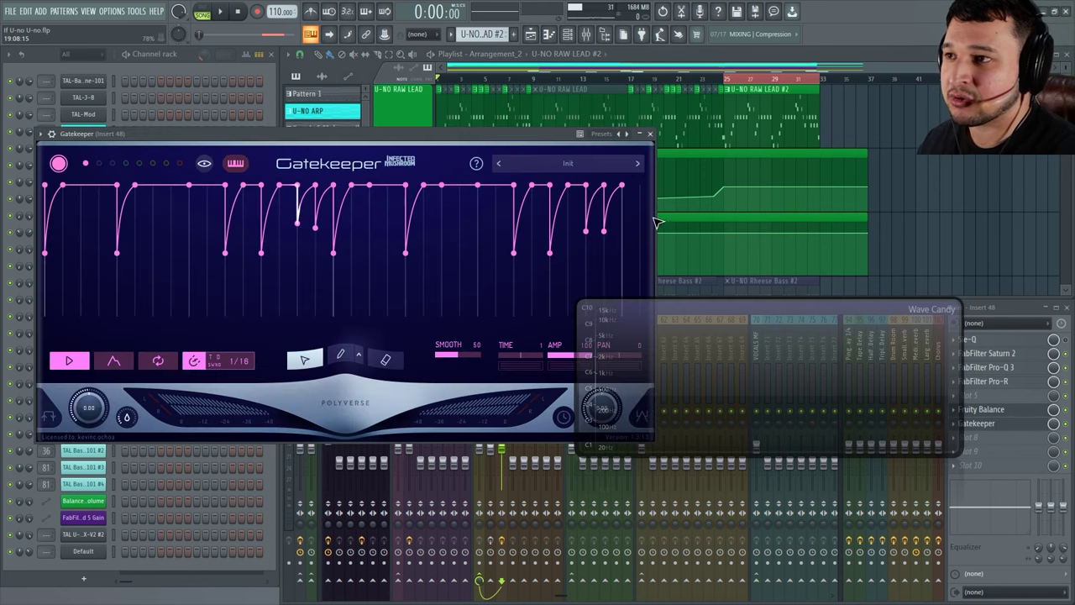
click(726, 78)
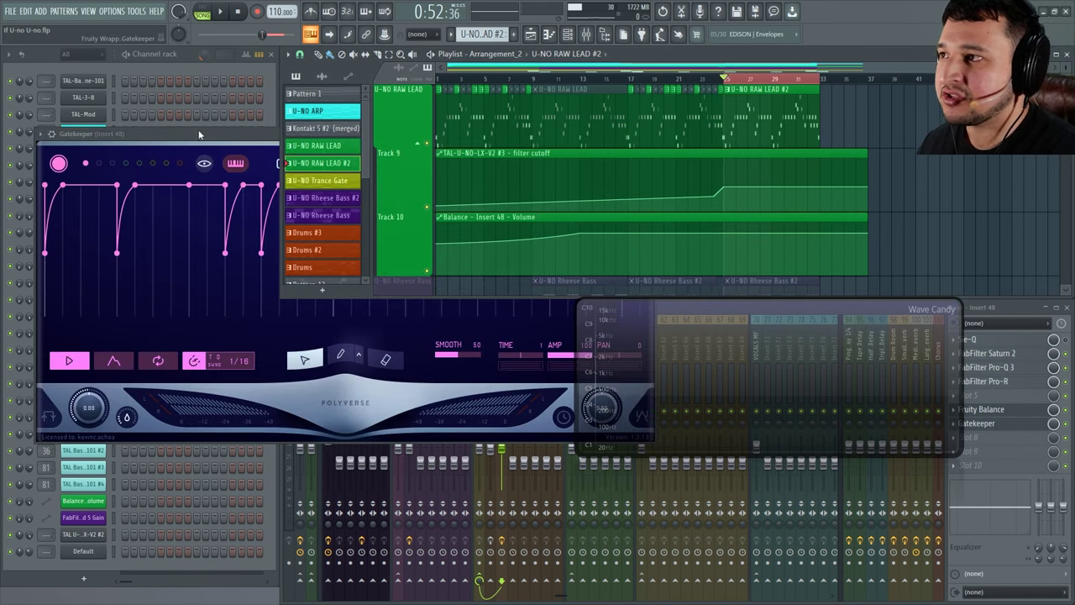
click(221, 146)
key(space)
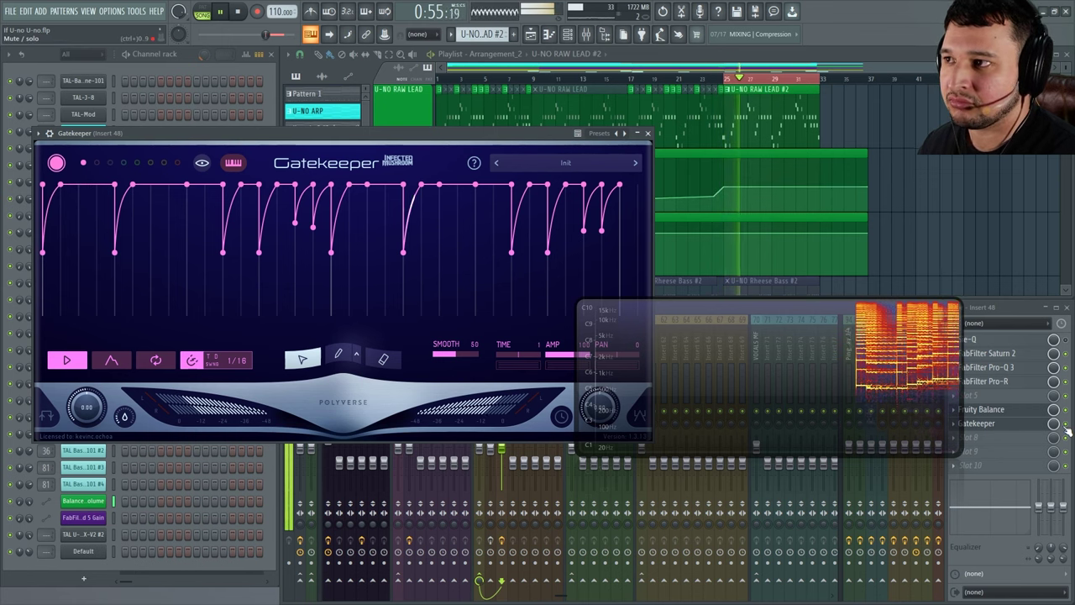
key(space)
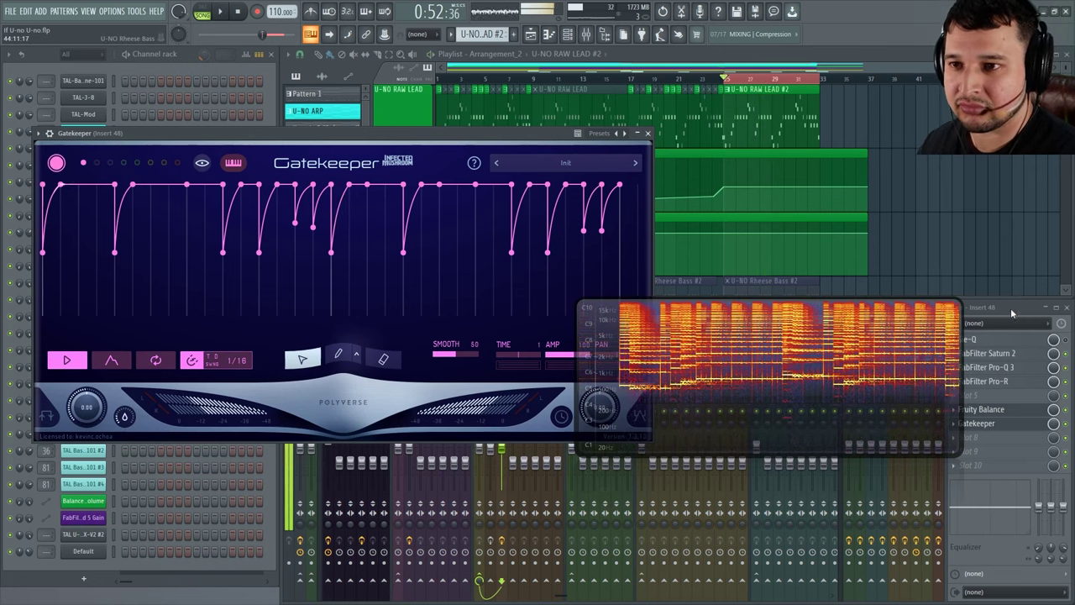
Step: Close Gatekeeper, unmute the Drums track, play it together with the lead, and select the lead's mixer insert 48
key(F9)
click(648, 133)
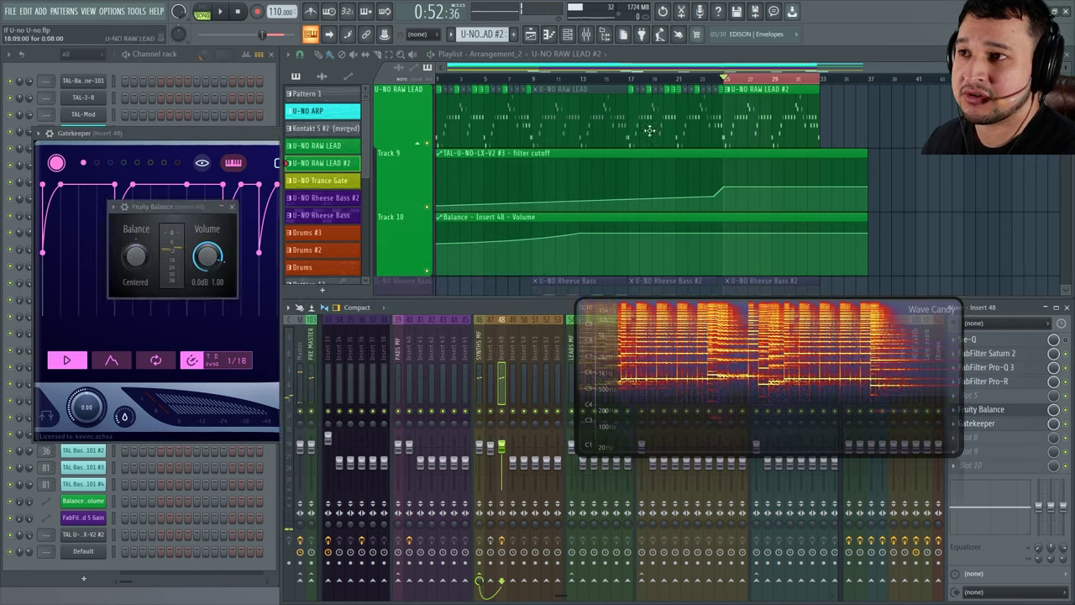
click(882, 374)
scroll(815, 173, up, 6)
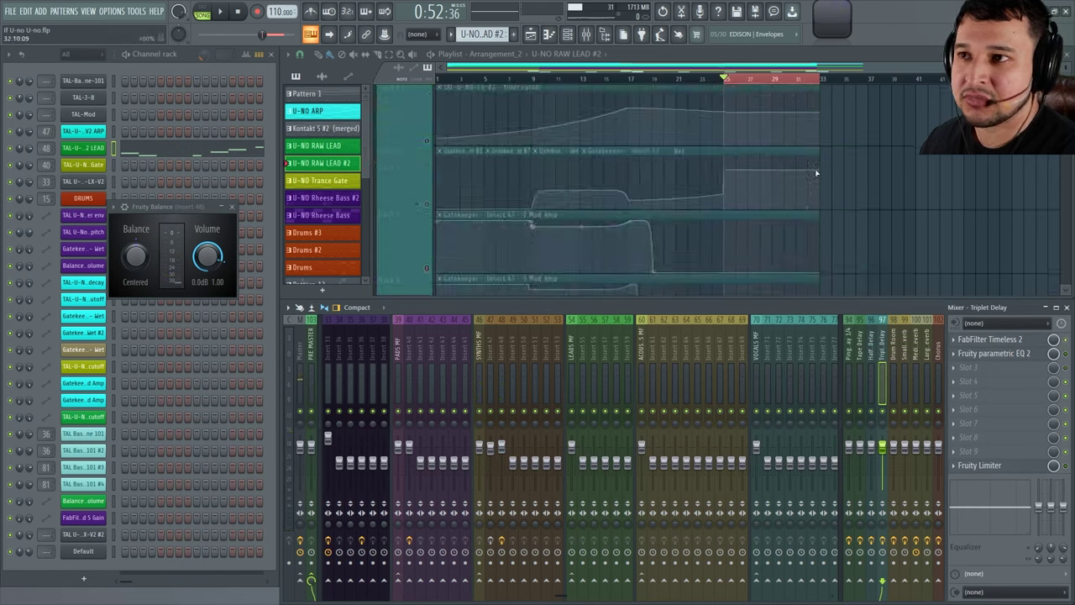
click(427, 144)
key(space)
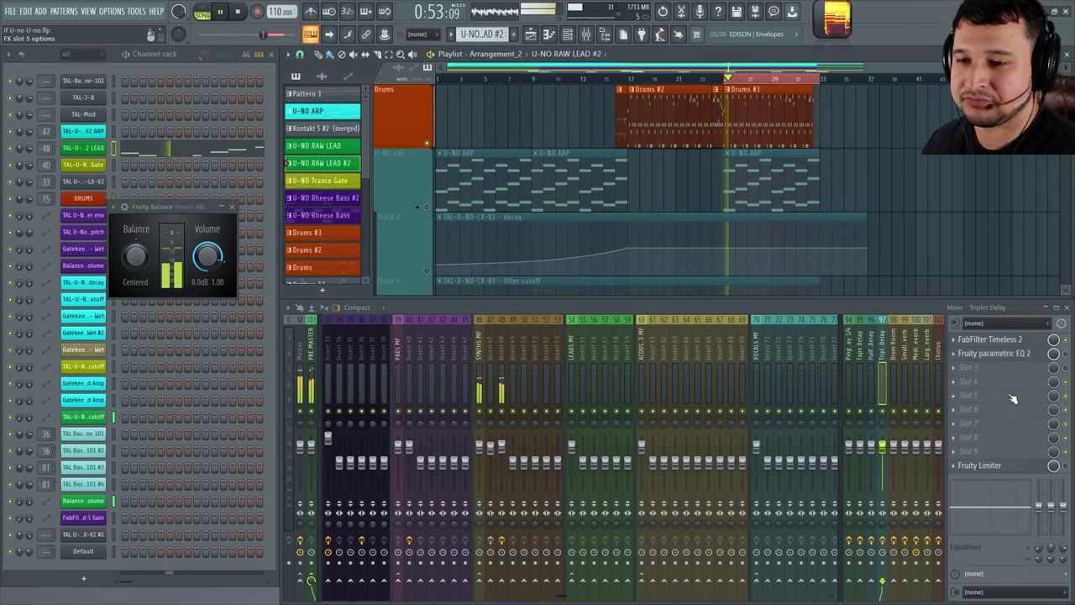
click(499, 384)
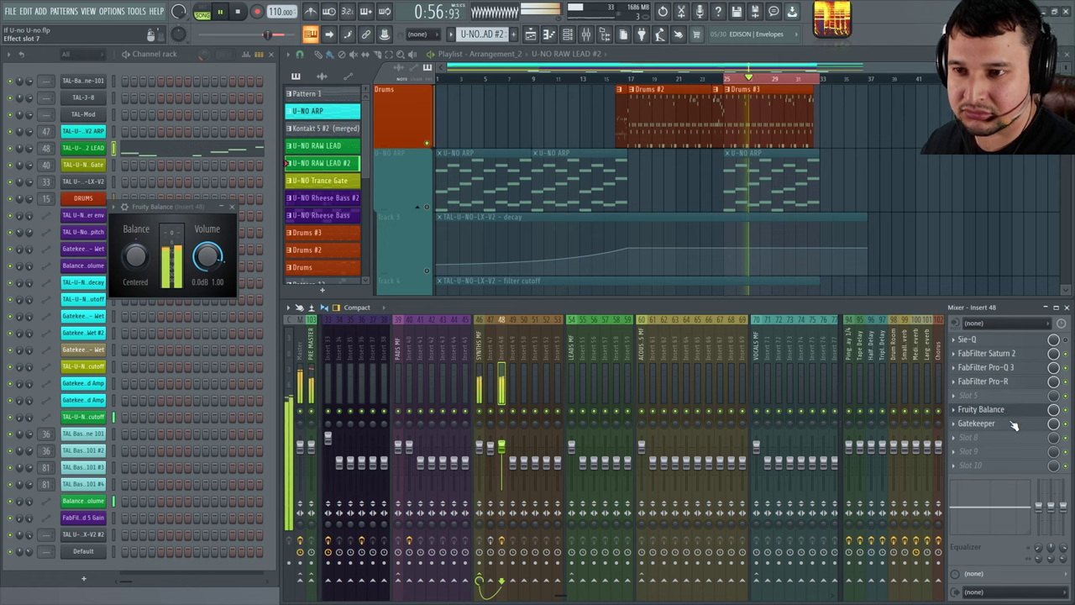
Step: Reopen the lead's Gatekeeper and compare wet levels of 0.00 and 0.50 during playback
click(1013, 424)
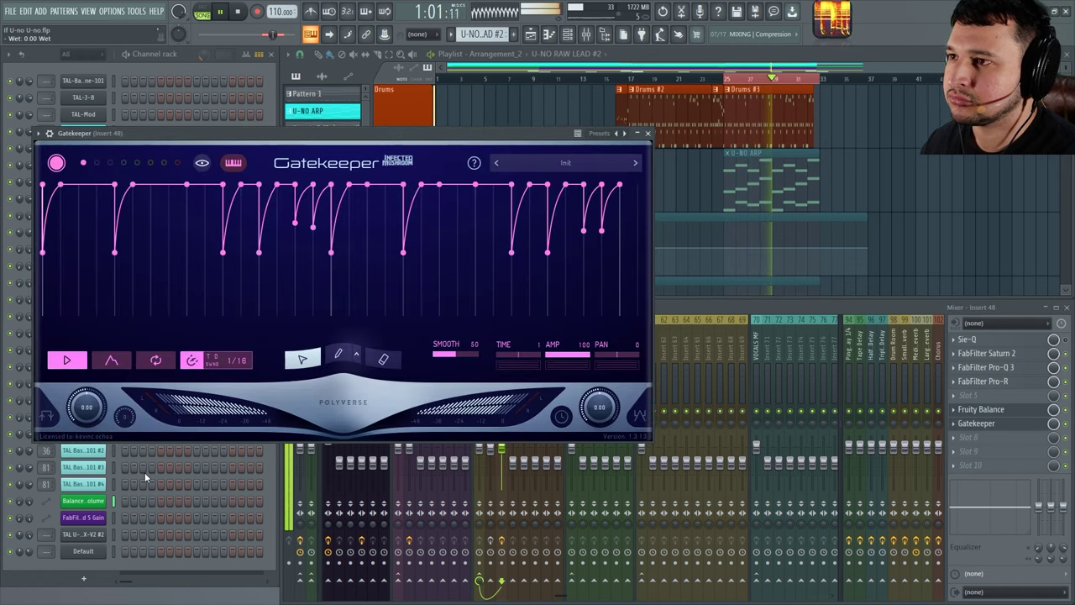
drag(125, 417, 130, 383)
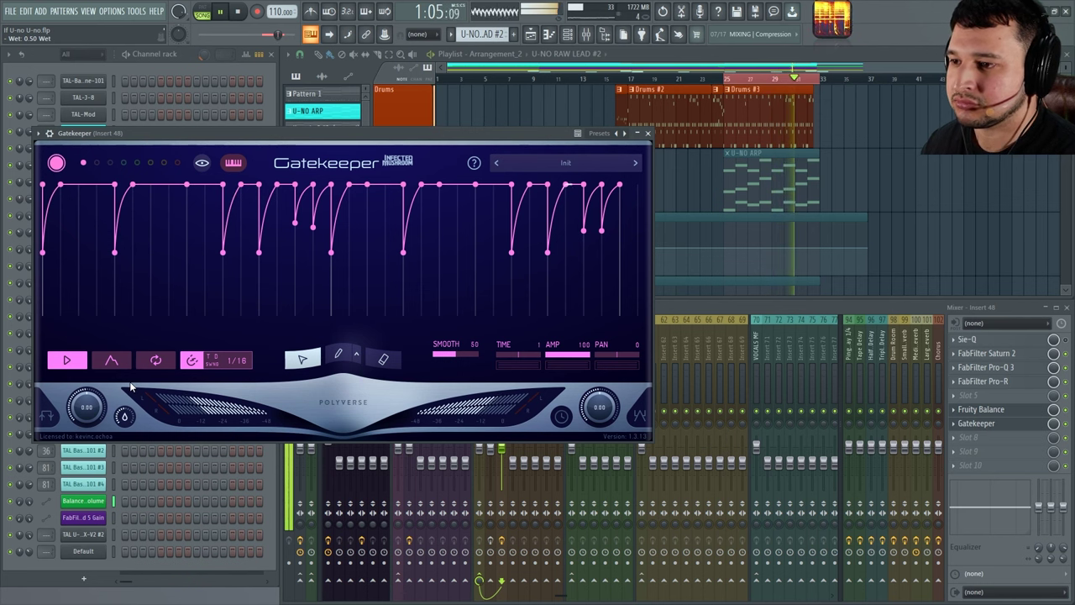
drag(124, 415, 127, 418)
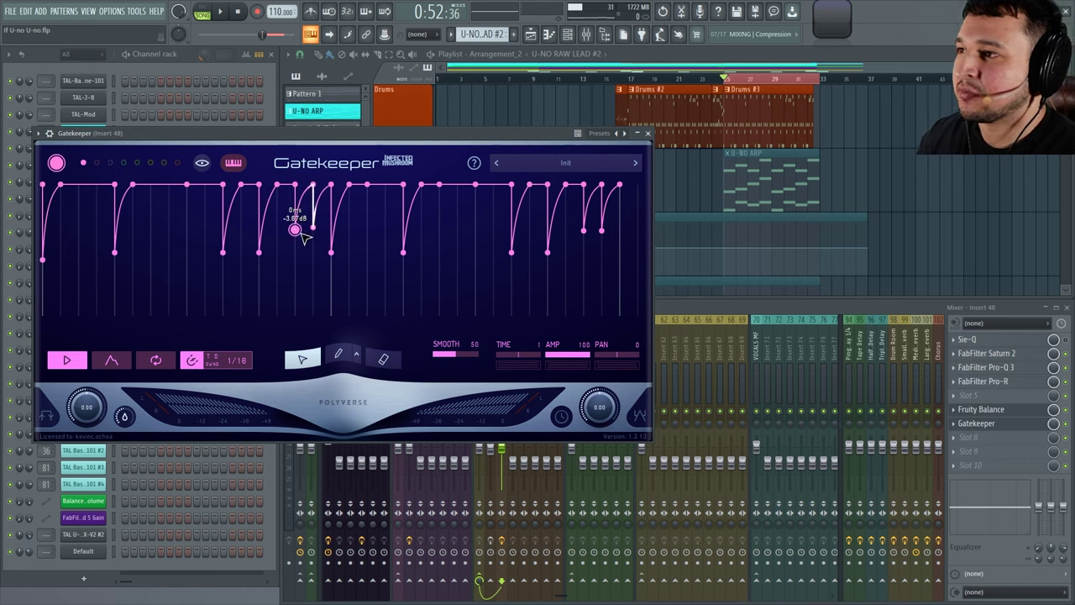
Step: Fine-tune the depth of the dips in the lead's Gatekeeper envelope and close the plugin
drag(609, 237, 611, 242)
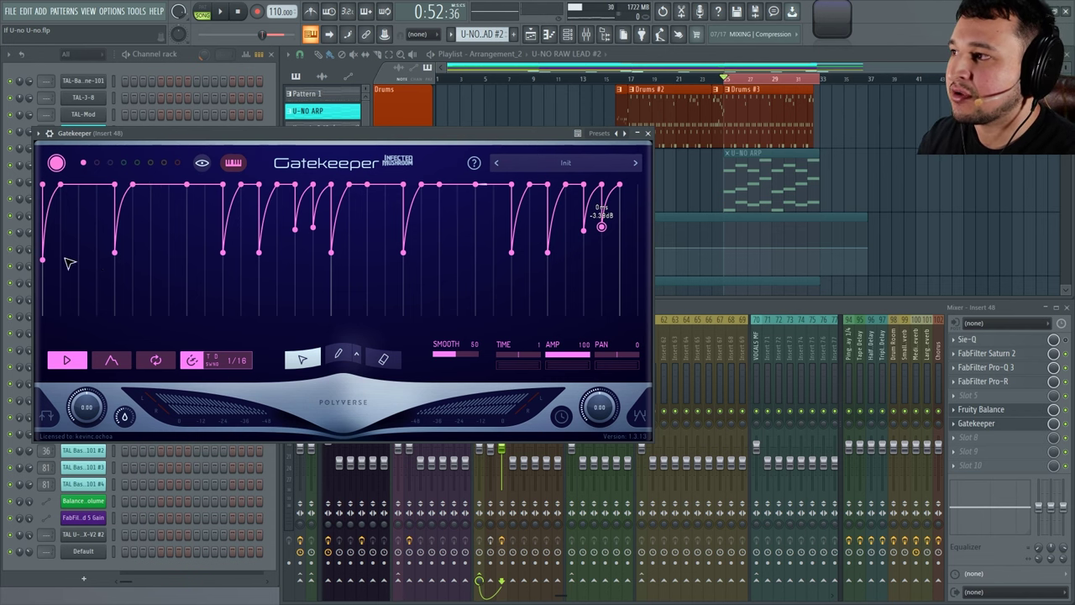
drag(47, 262, 54, 270)
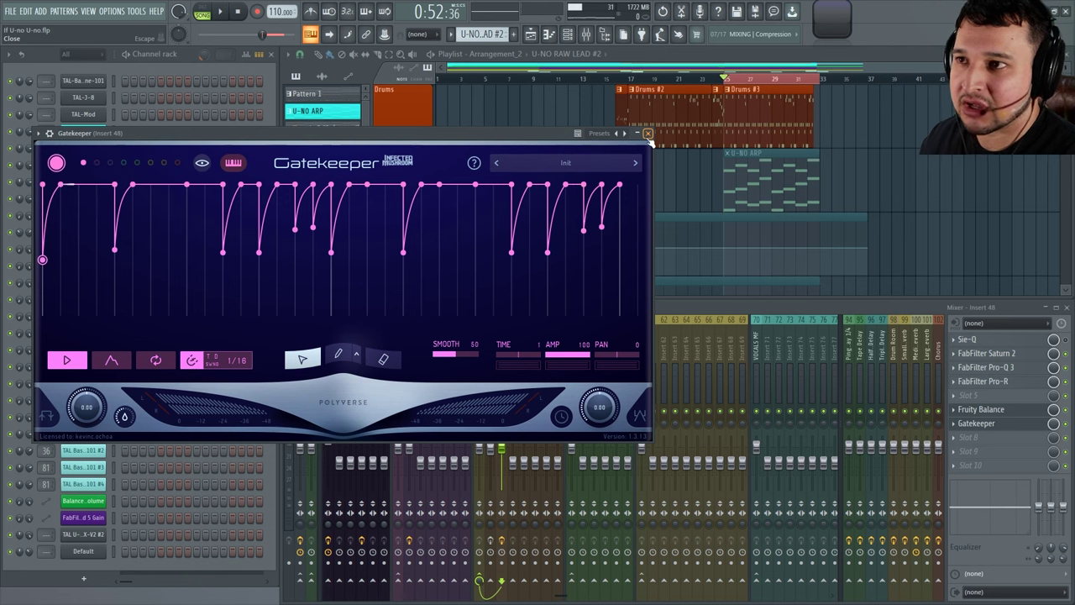
click(647, 133)
Step: Unsolo the playlist tracks, select the U-NO Rheese Bass #2 pattern, and solo its track for playback
click(426, 208)
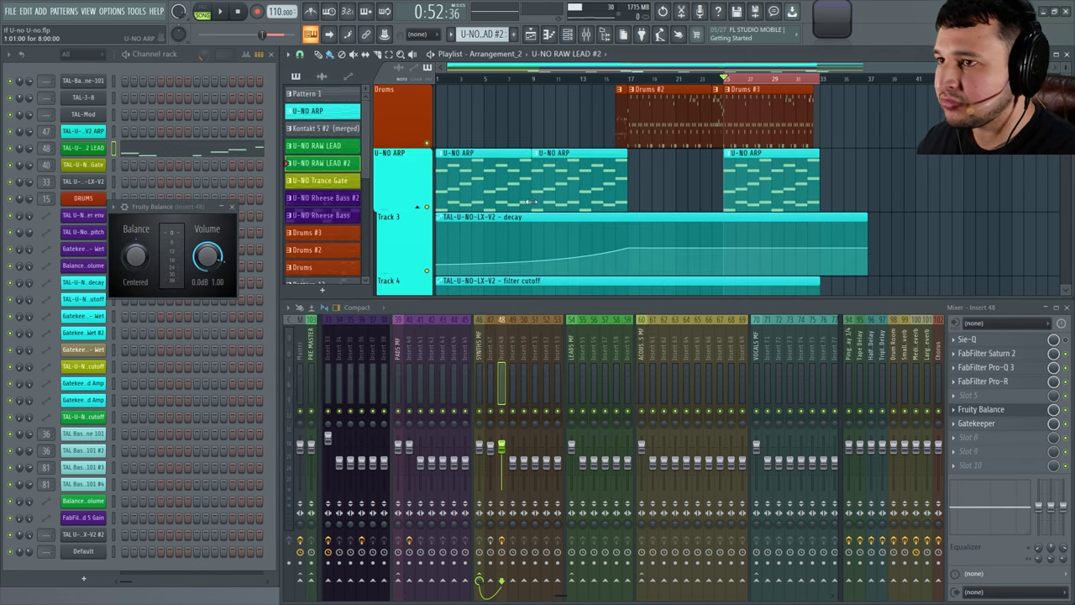
ctrl+scroll(735, 220, up, 4)
scroll(739, 235, down, 8)
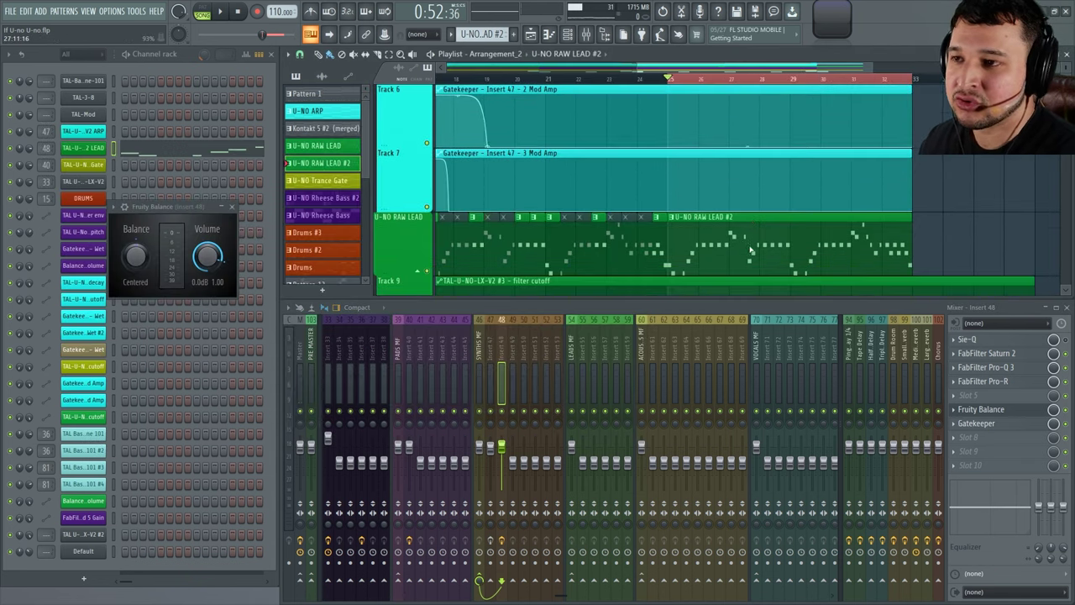
click(742, 246)
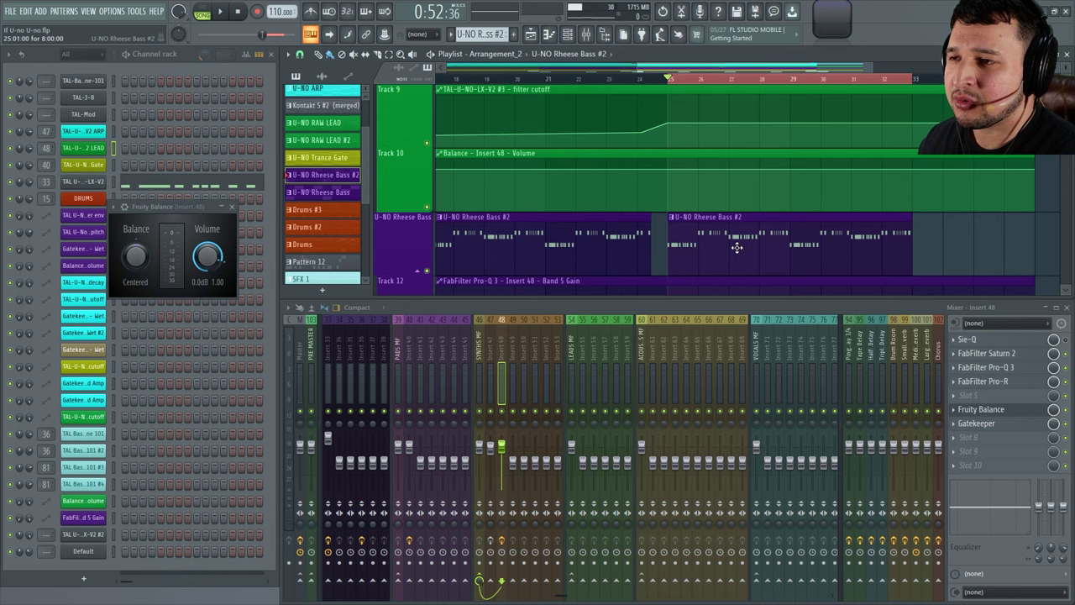
right_click(428, 271)
key(space)
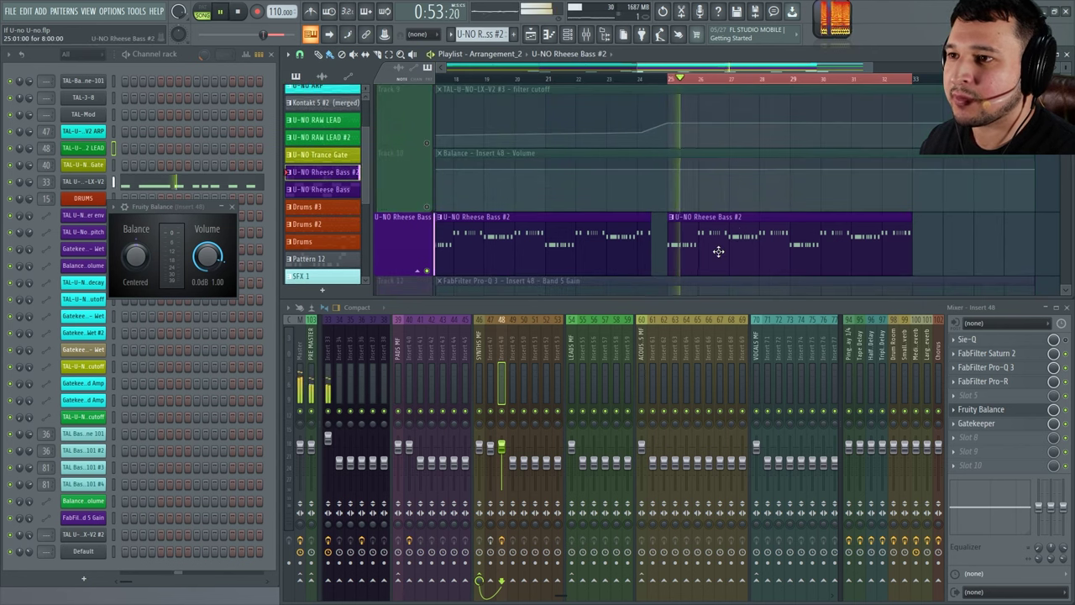
Step: Close Fruity Balance, open the Rheese bass's TAL-U-NO-LX-V2, stop playback, and move the synth window clear
click(232, 205)
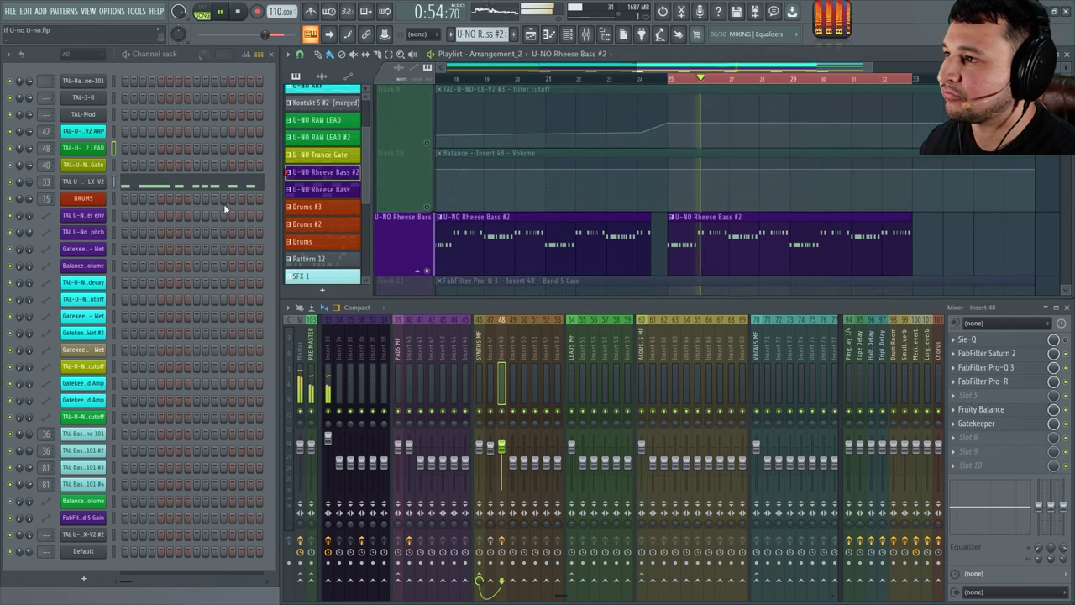
click(84, 181)
key(space)
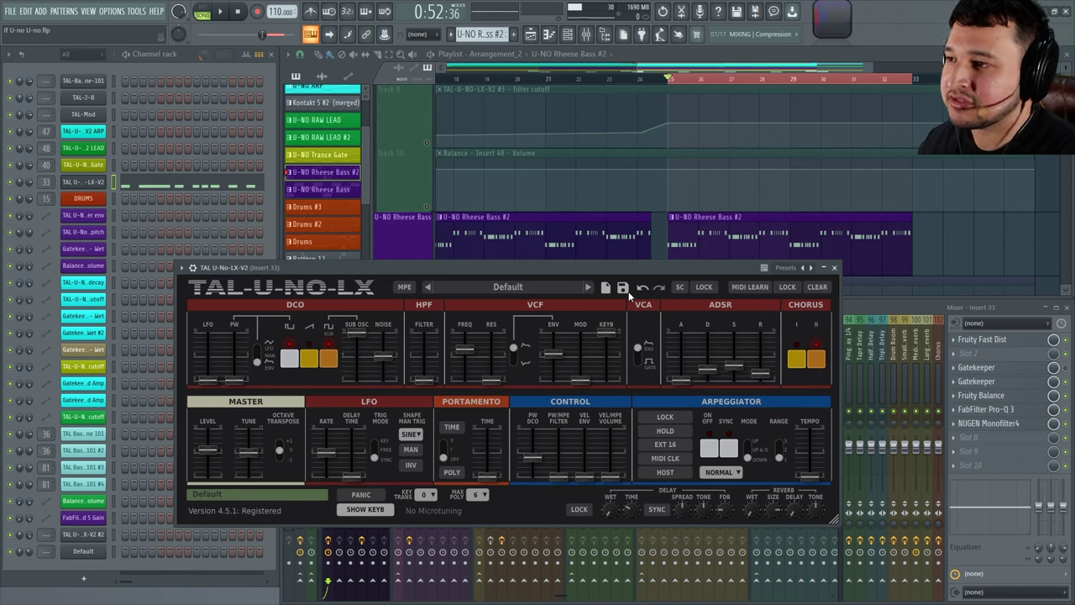
drag(390, 269, 482, 253)
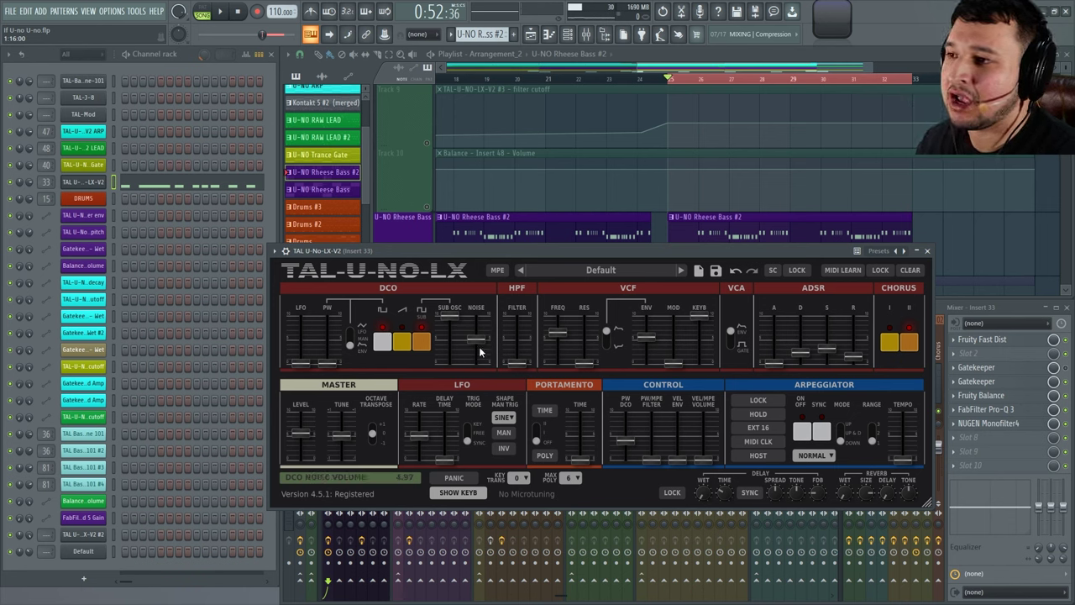
Step: Audition the bass with the DCO noise volume at 0.00, and raise the noise to 5.56
key(space)
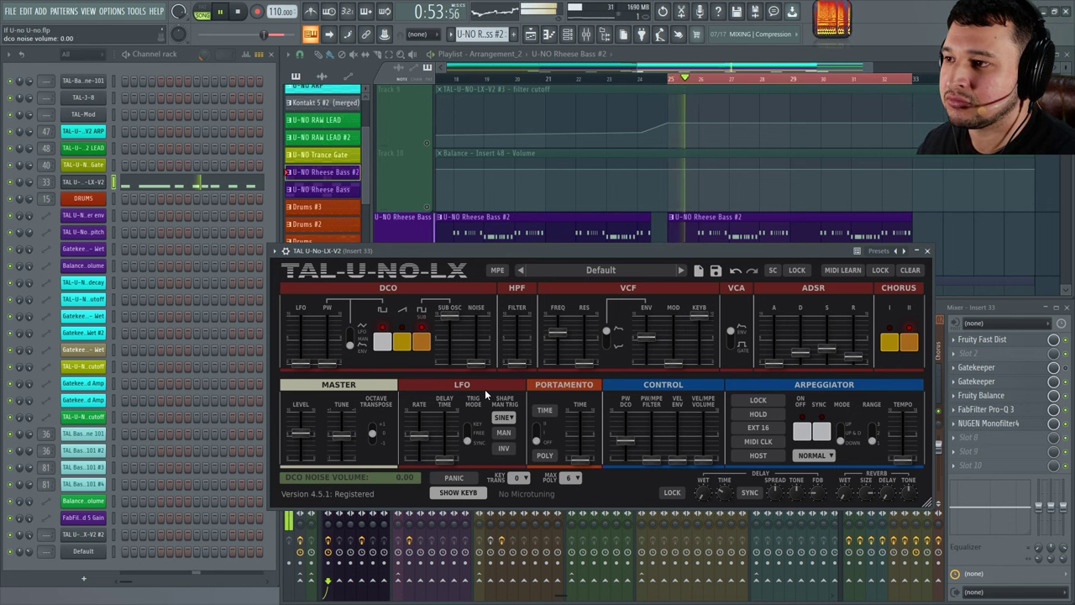
mouse_move(480, 339)
mouse_down()
mouse_move(484, 347)
mouse_move(482, 336)
mouse_up()
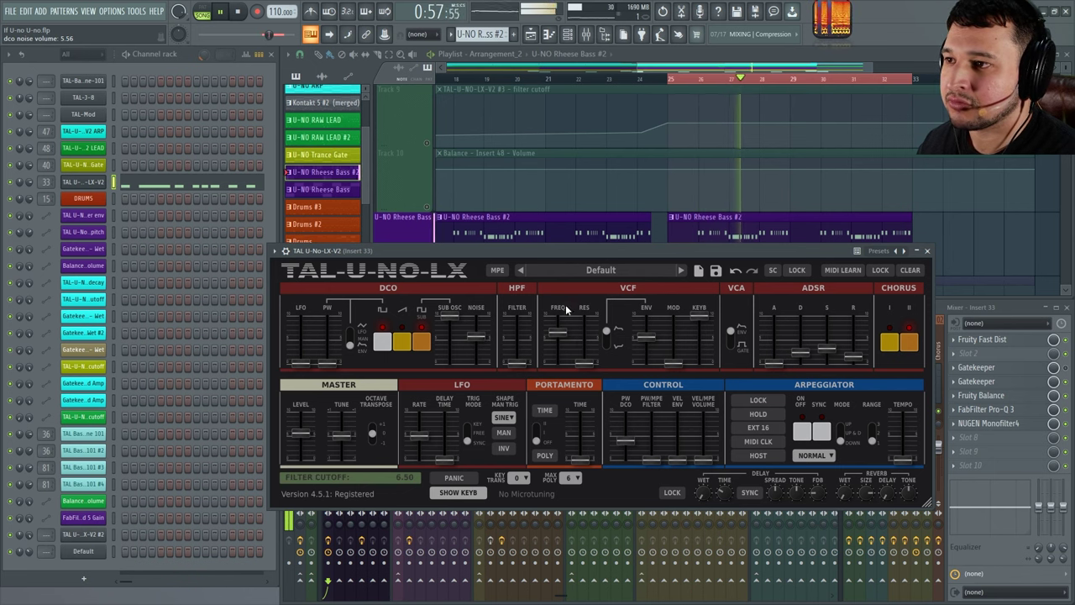
key(space)
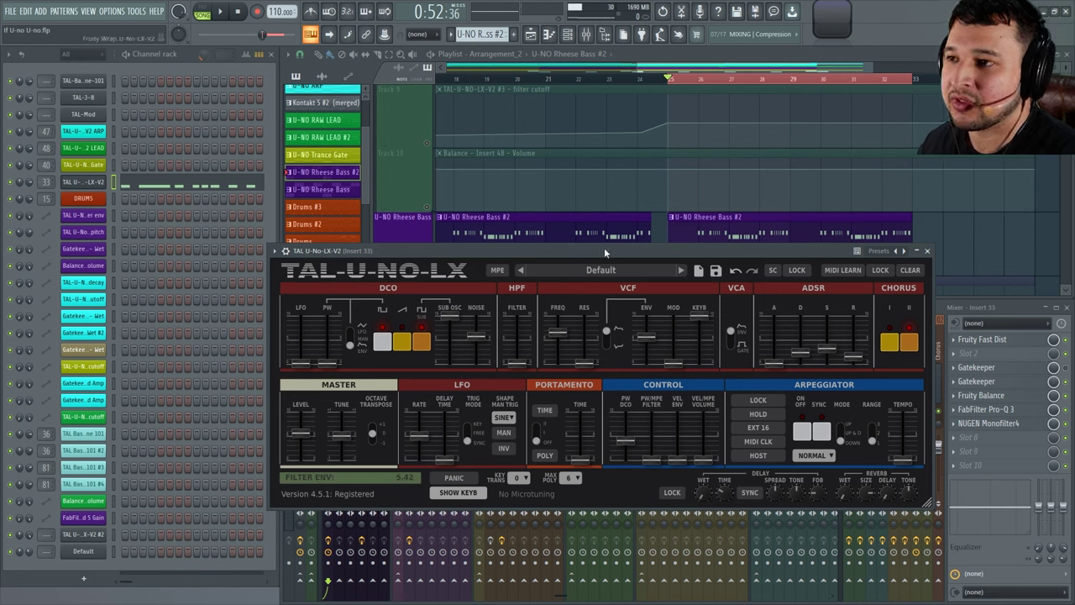
Step: During playback, try the bass synth's filter cutoff, set the filter envelope amount to 5.78, and adjust the sustain and decay
key(space)
mouse_move(564, 332)
mouse_down()
mouse_move(569, 365)
mouse_move(566, 312)
mouse_move(575, 340)
mouse_up()
drag(645, 319, 633, 341)
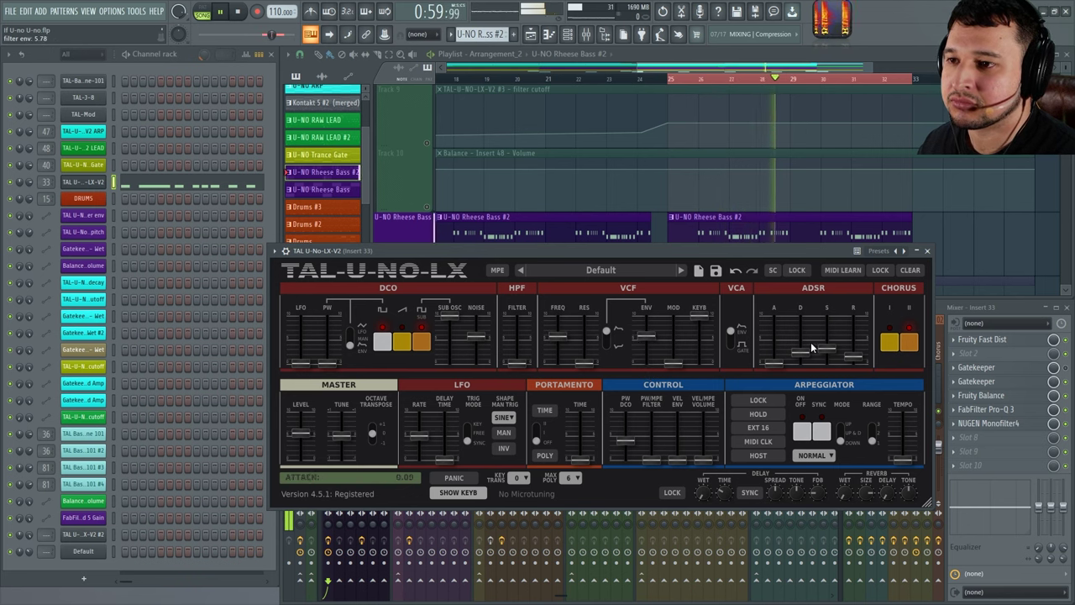
mouse_move(826, 353)
mouse_down()
mouse_move(836, 374)
mouse_move(823, 348)
mouse_up()
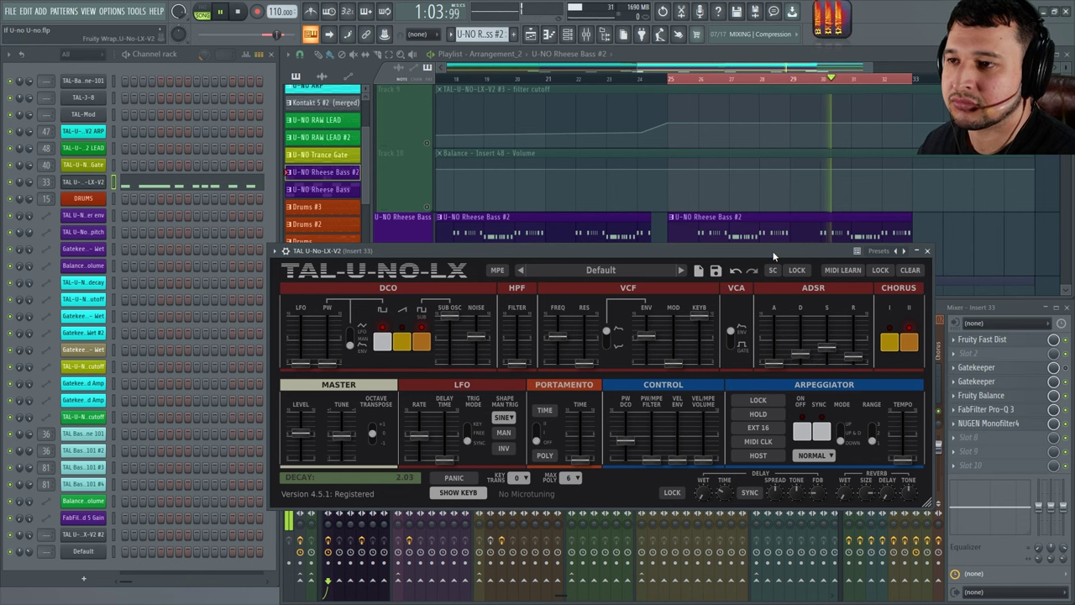
mouse_move(801, 354)
mouse_down()
mouse_move(804, 369)
mouse_move(805, 360)
mouse_up()
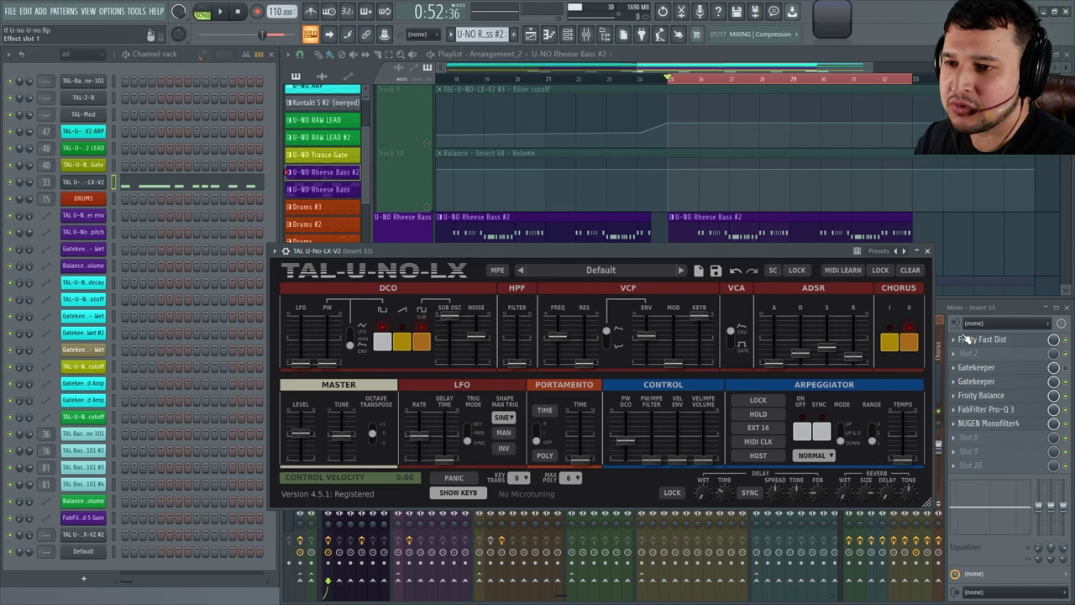
Step: Audition the Rheese bass once more, close its TAL-U-NO-LX-V2 window, and stop playback
click(914, 347)
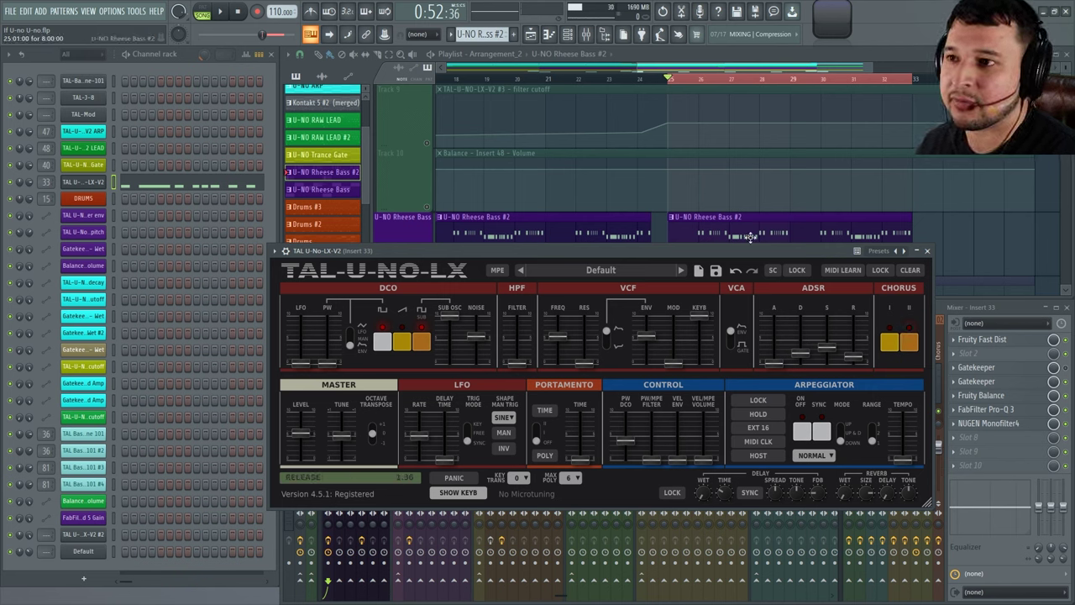
key(space)
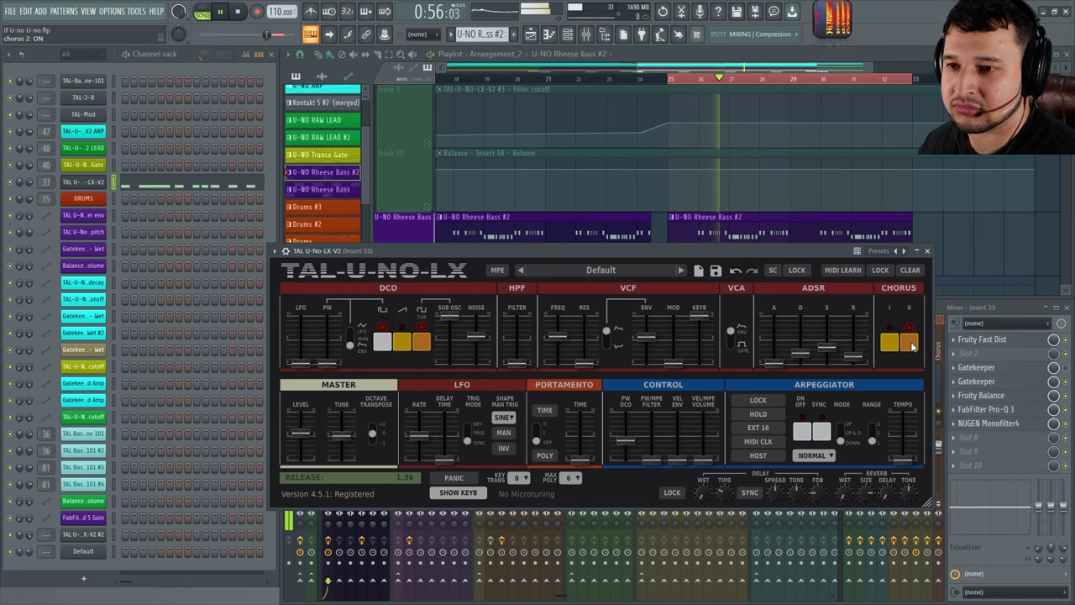
click(927, 250)
key(space)
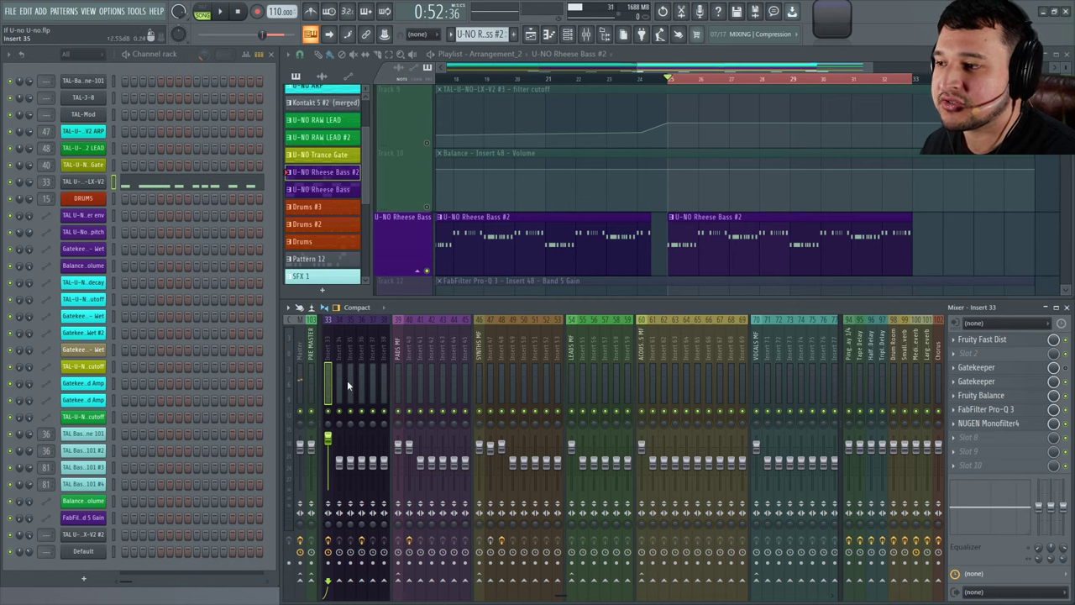
Step: Audition the Rheese bass with the effect slots on mixer insert 33 bypassed
scroll(357, 378, up, 3)
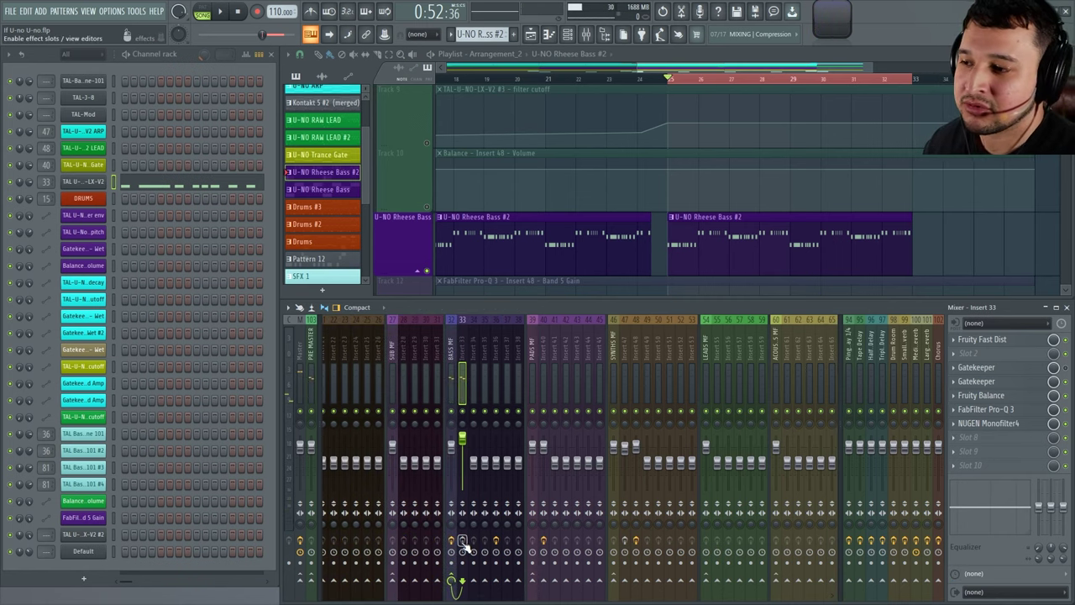
key(space)
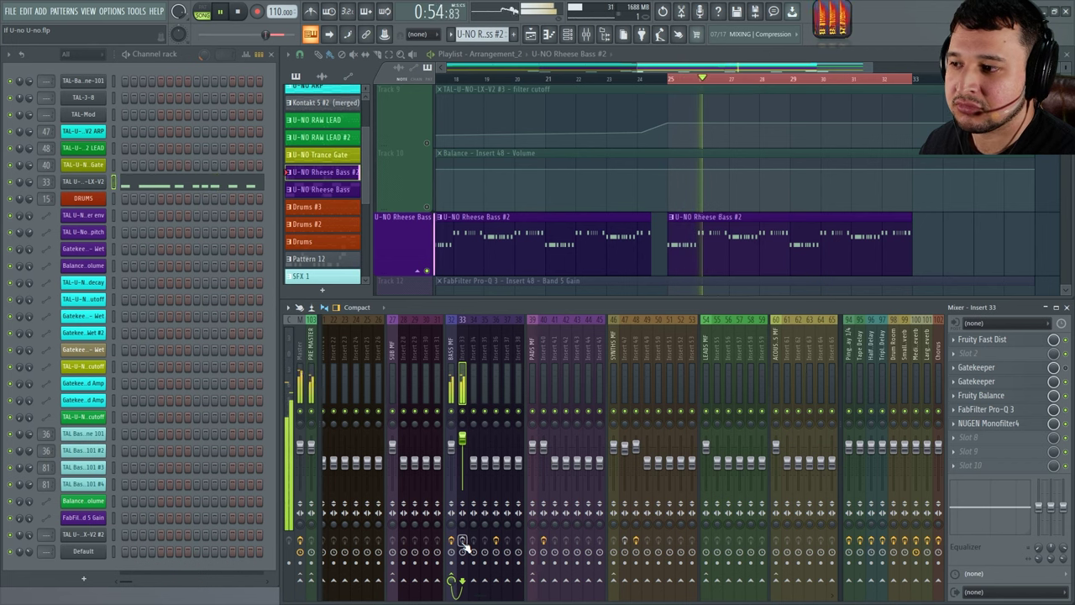
key(space)
Step: Open NUGEN Monofilter4 on the bass's insert, try a low width of 100% during playback, and return the lows to mono
click(989, 423)
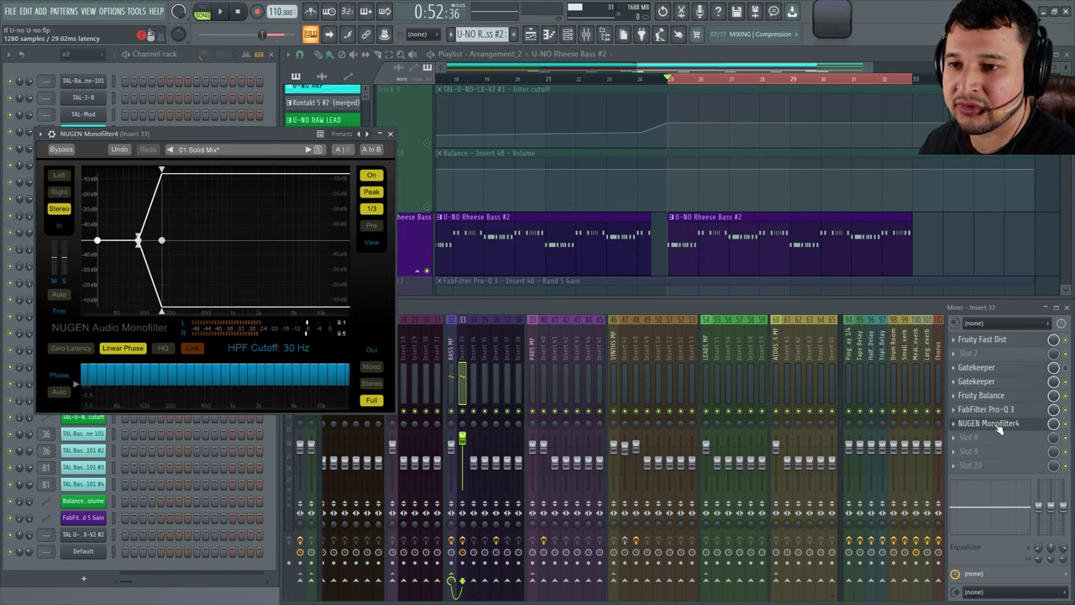
key(space)
drag(236, 136, 575, 135)
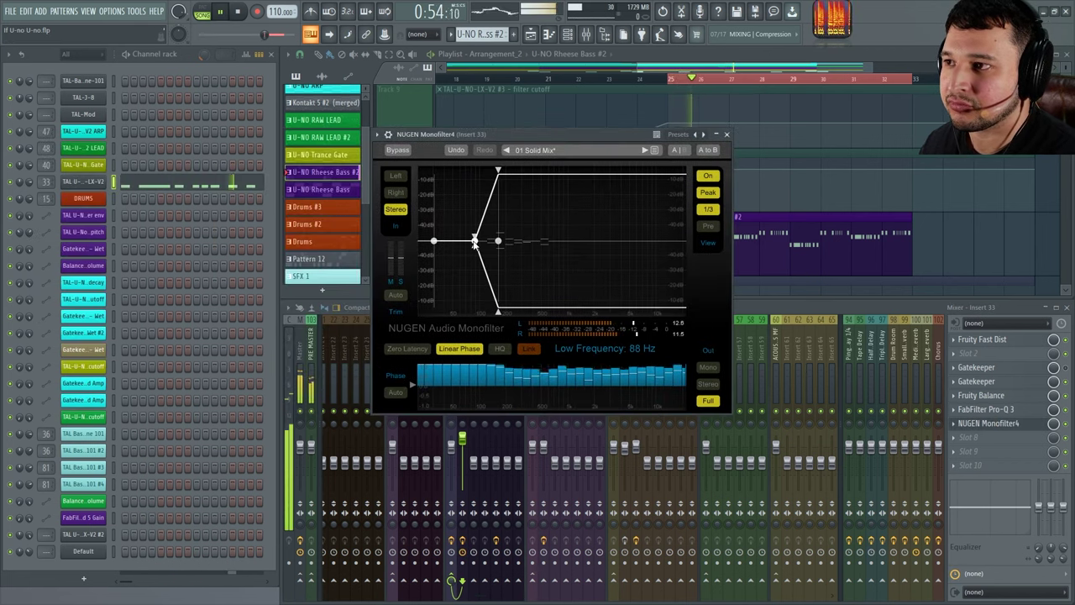
drag(475, 239, 471, 168)
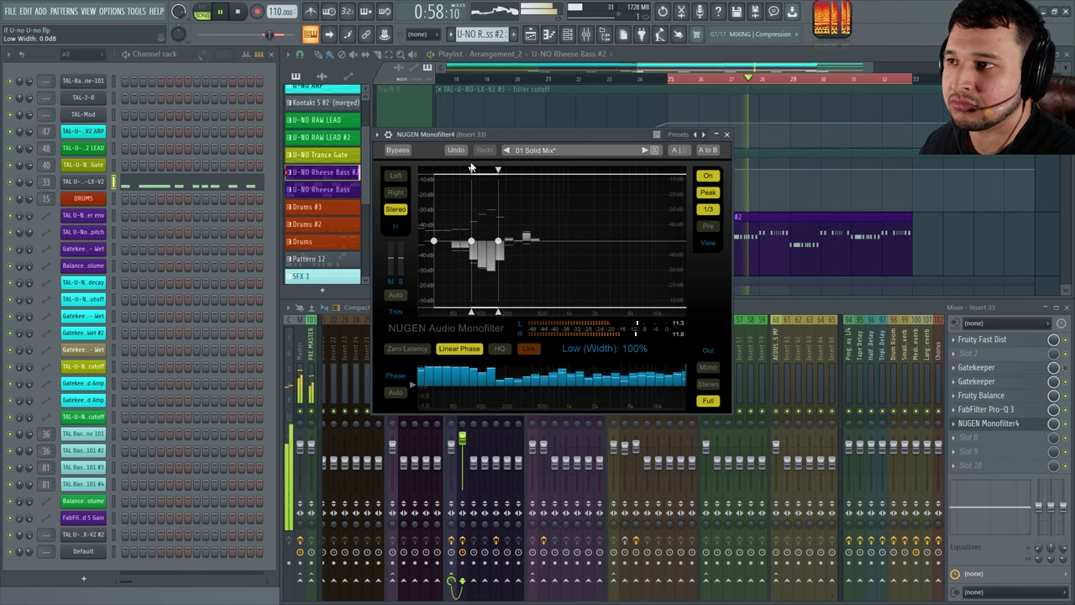
drag(470, 170, 471, 241)
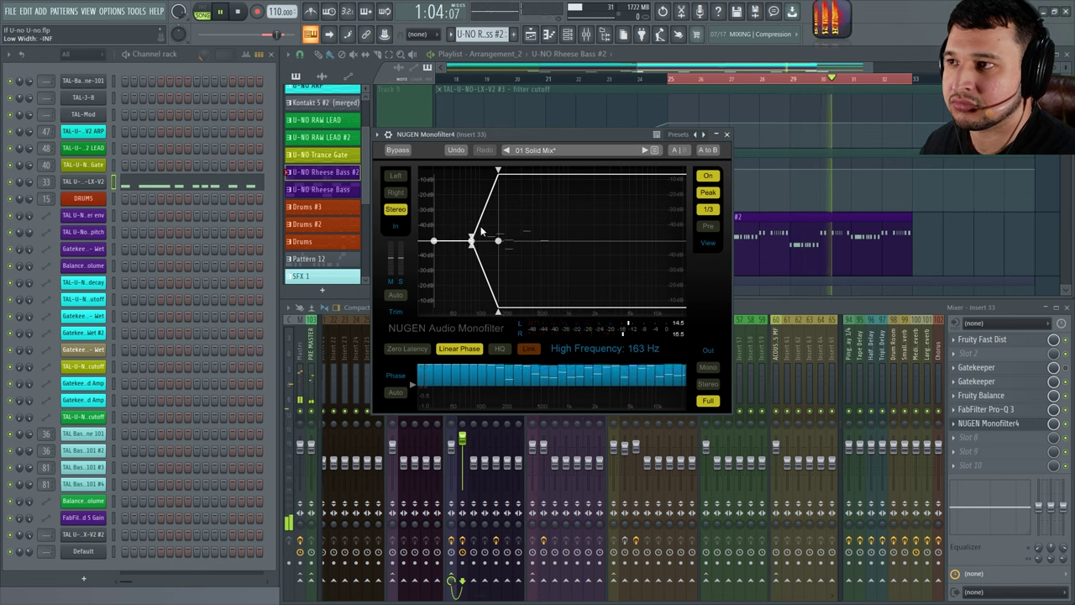
Step: Raise Monofilter4's low crossover slightly, open FabFilter Pro-Q 3 on the bass insert, and audition the bass while toggling the EQ's bypass
mouse_move(471, 241)
mouse_down()
mouse_move(482, 223)
mouse_move(485, 248)
mouse_up()
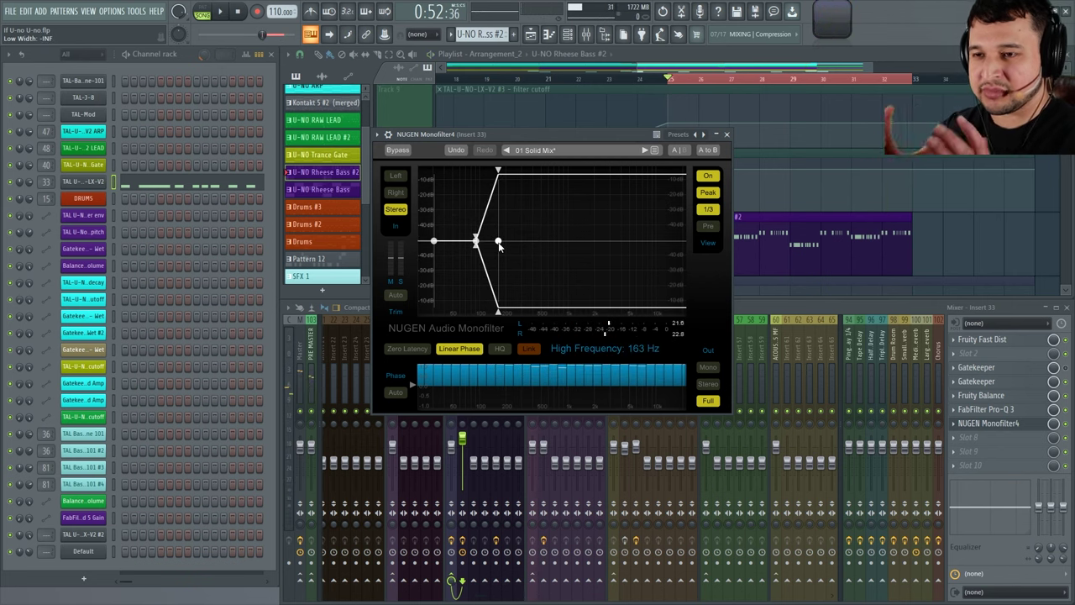
click(1039, 412)
key(space)
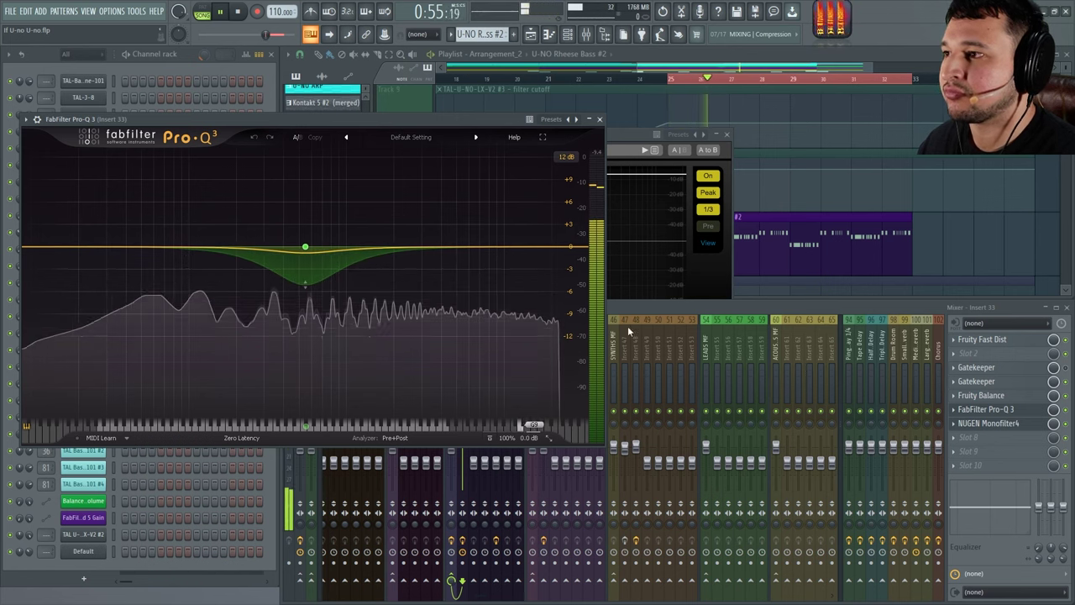
click(1065, 410)
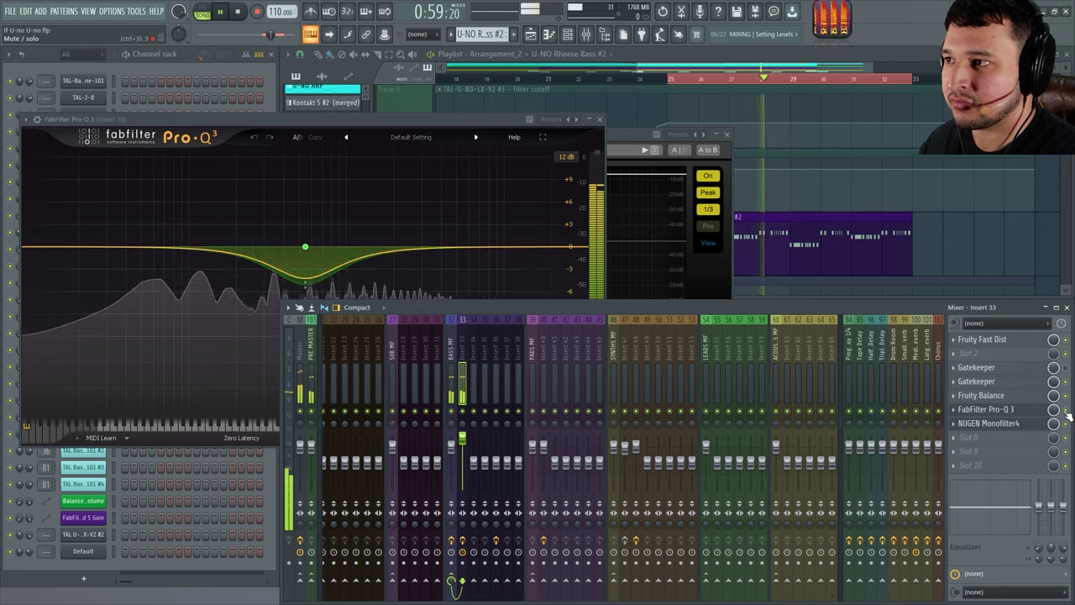
key(space)
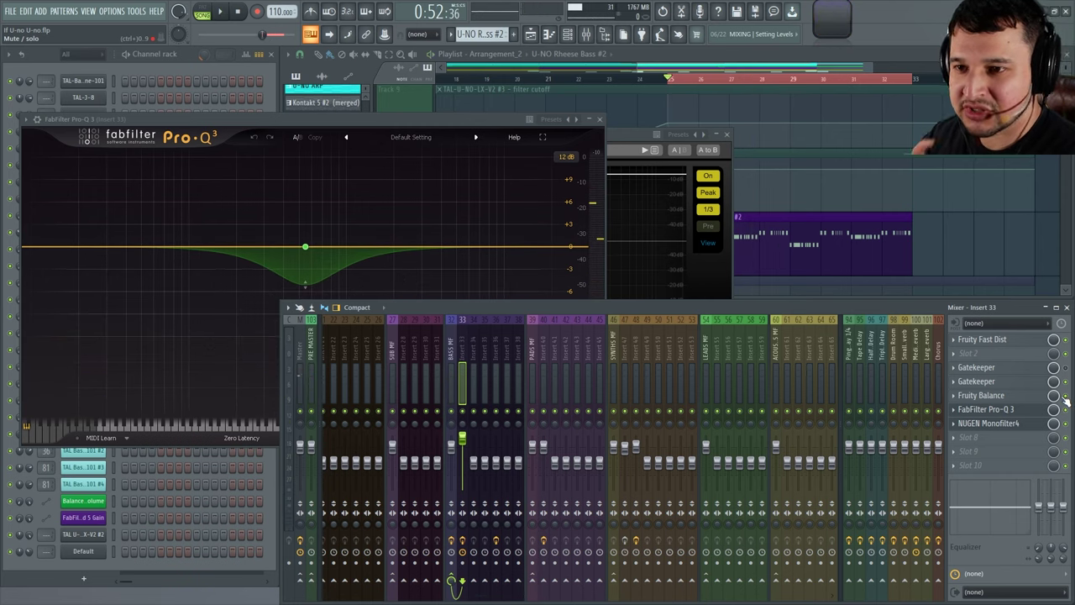
key(space)
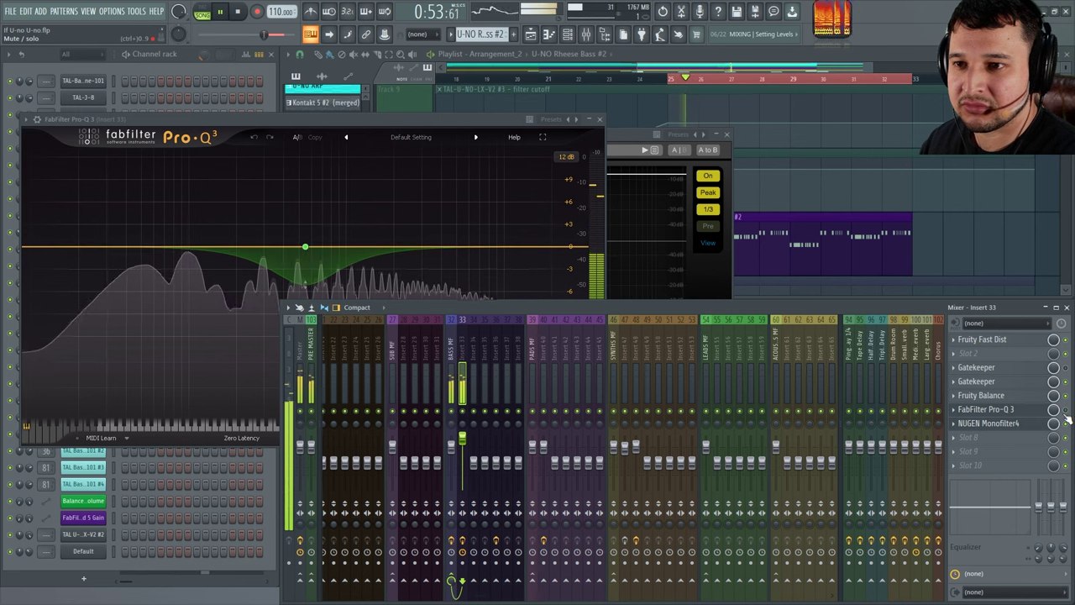
key(space)
Step: Open Fruity Fast Dist on the bass insert, try different mix amounts against playback, and set the mix level to 41%
click(986, 340)
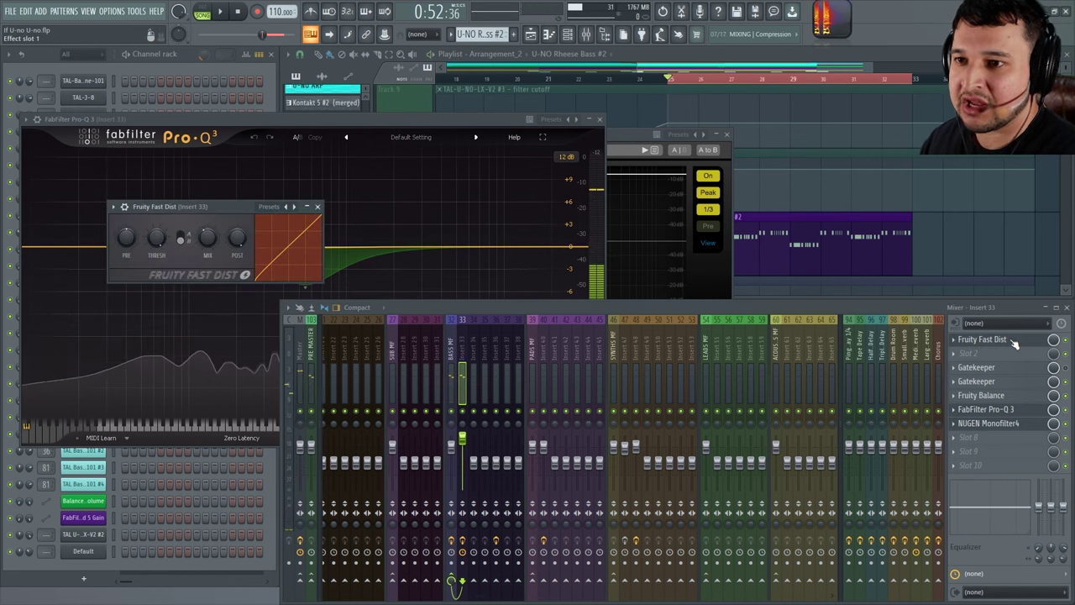
drag(220, 213, 553, 220)
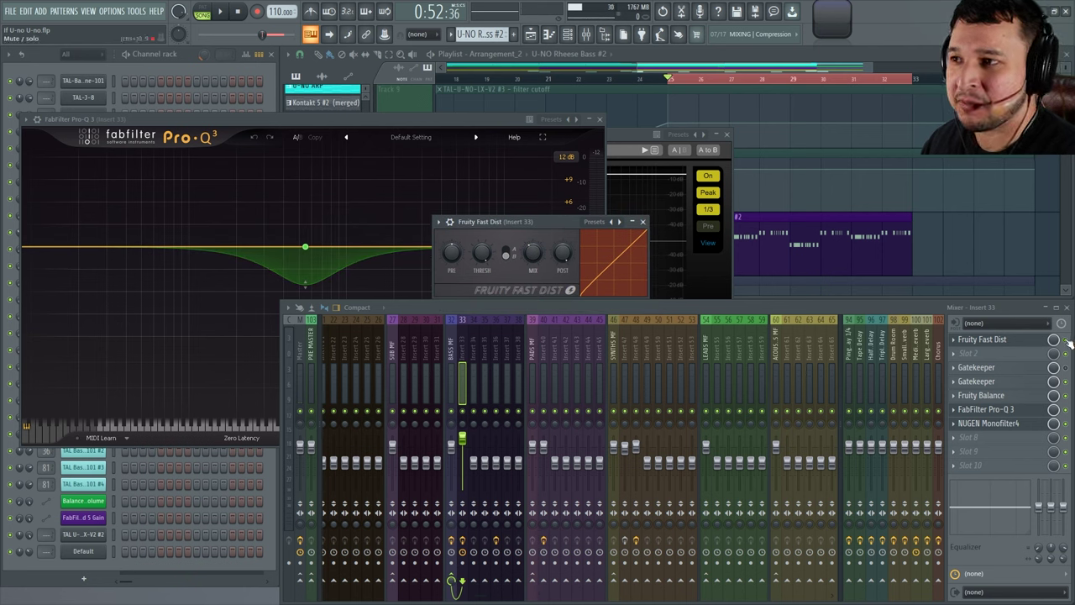
key(space)
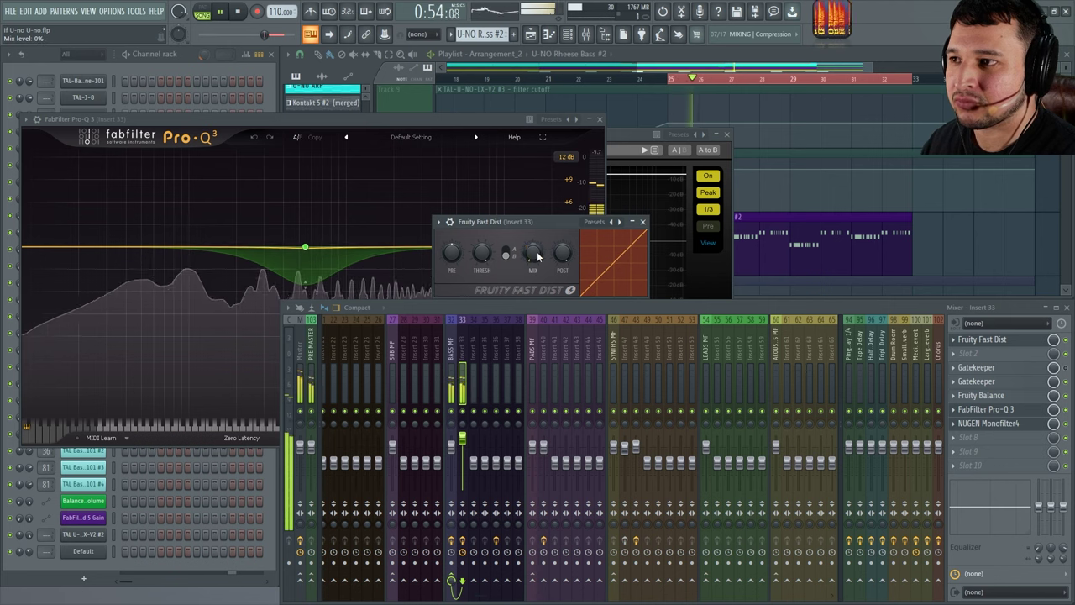
drag(538, 256, 540, 219)
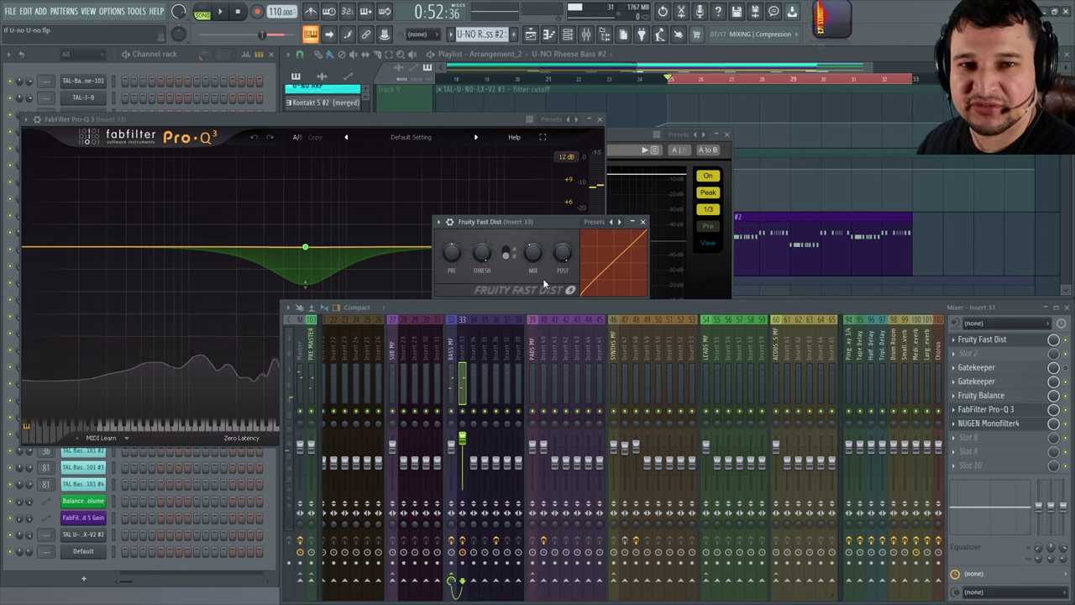
drag(533, 254, 532, 289)
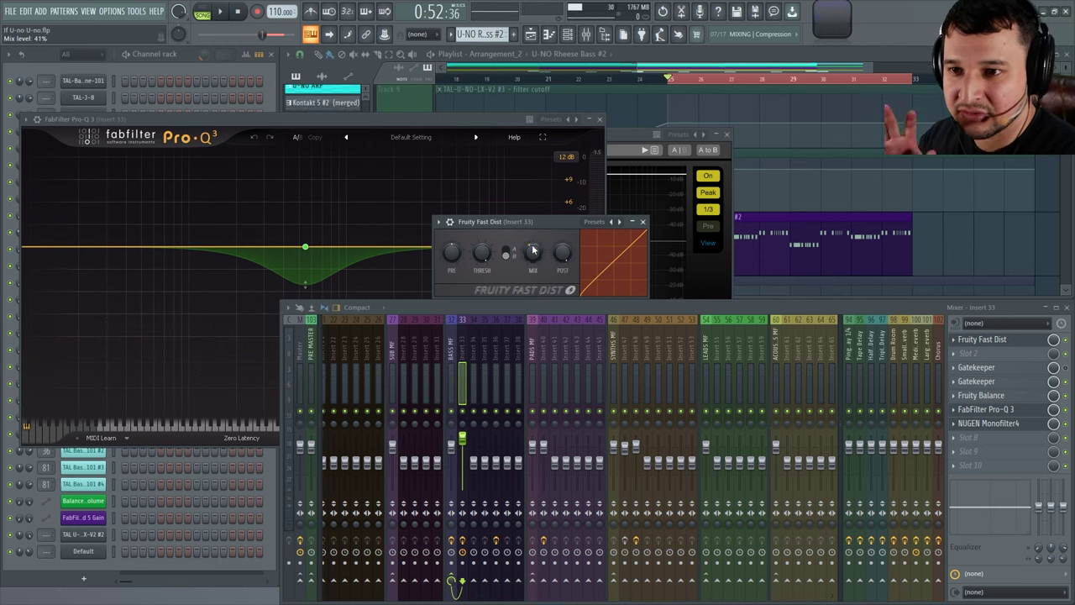
Step: Inspect the Gatekeeper envelope and Fruity Balance on the bass insert, and close all open effect windows
click(988, 382)
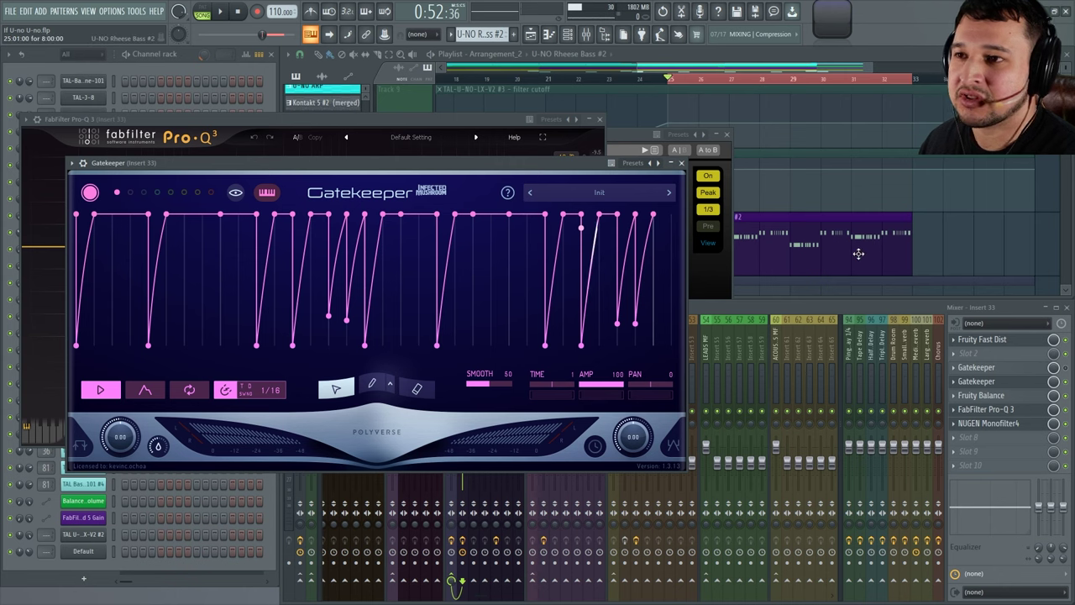
scroll(858, 254, up, 2)
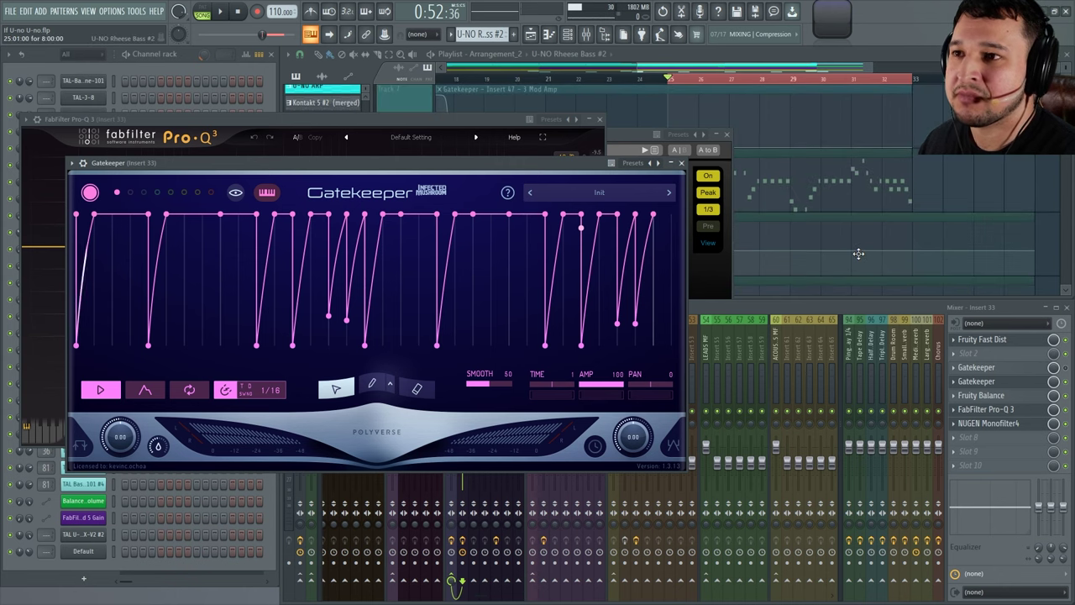
click(973, 382)
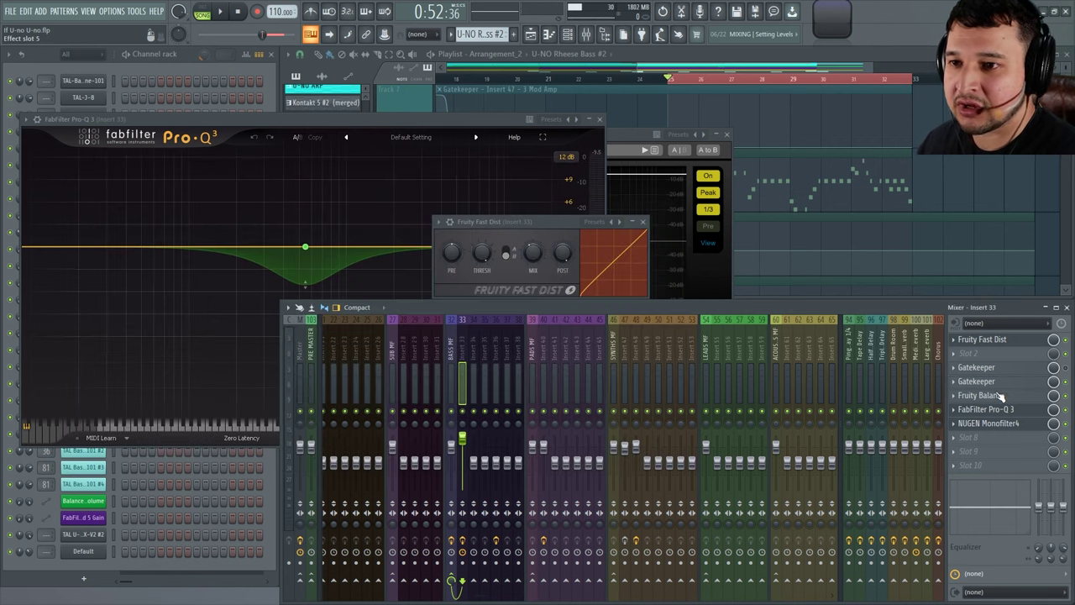
click(999, 397)
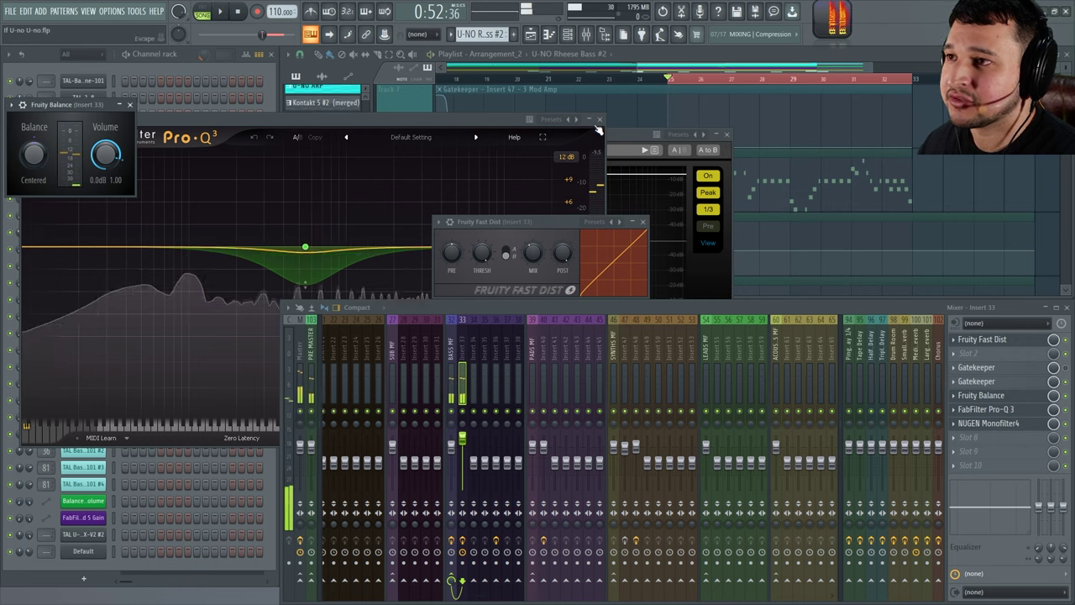
click(599, 119)
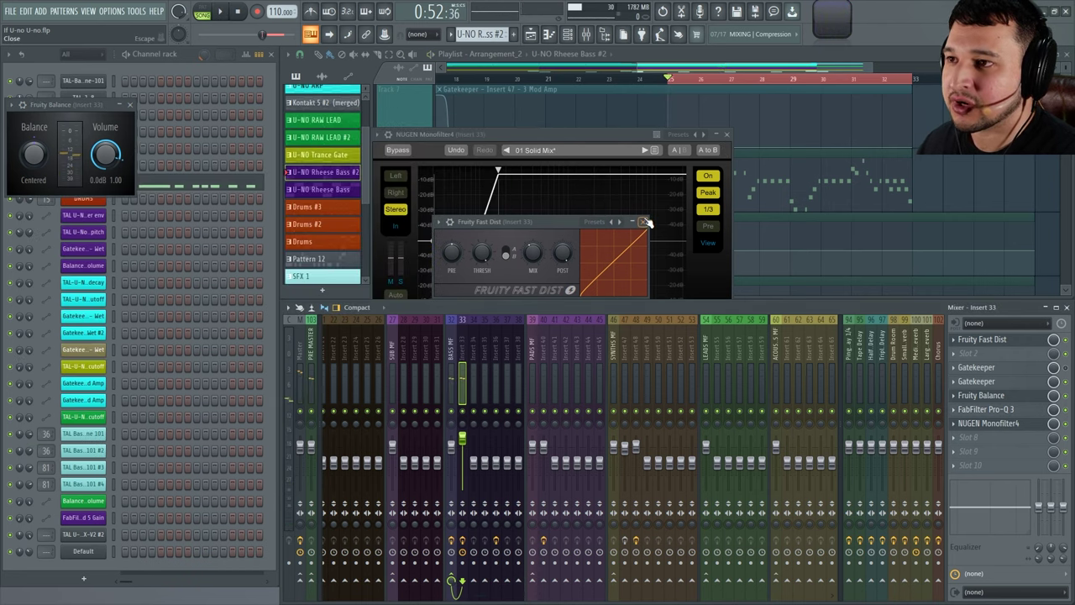
click(646, 222)
click(726, 134)
click(130, 105)
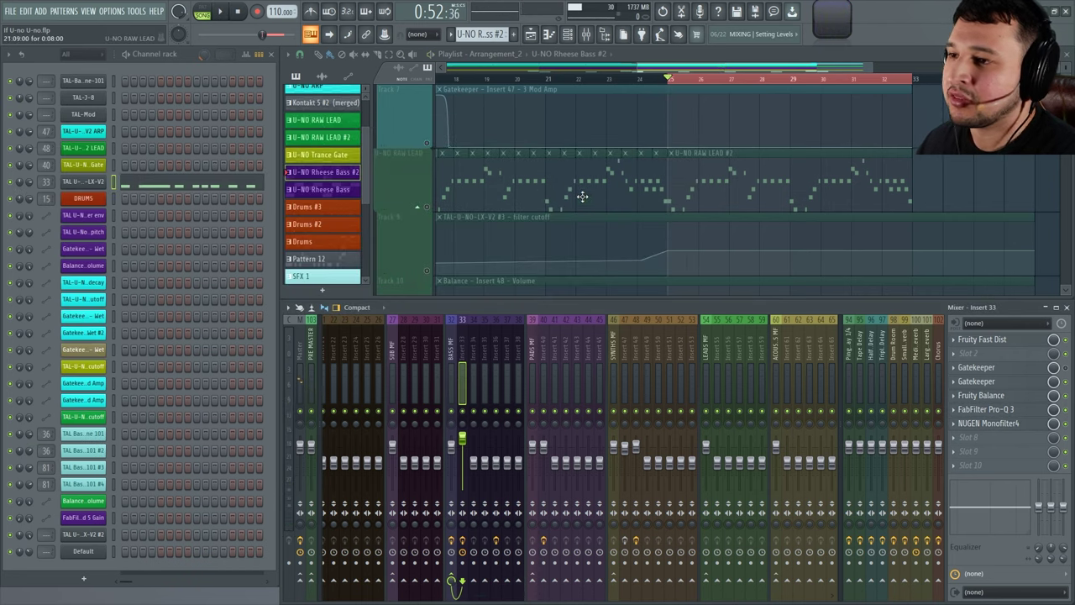
Step: Switch the playlist solo from Rheese Bass to the U-NO Trance Gate track, enable its filter cutoff automation track, and play the part
scroll(702, 259, down, 3)
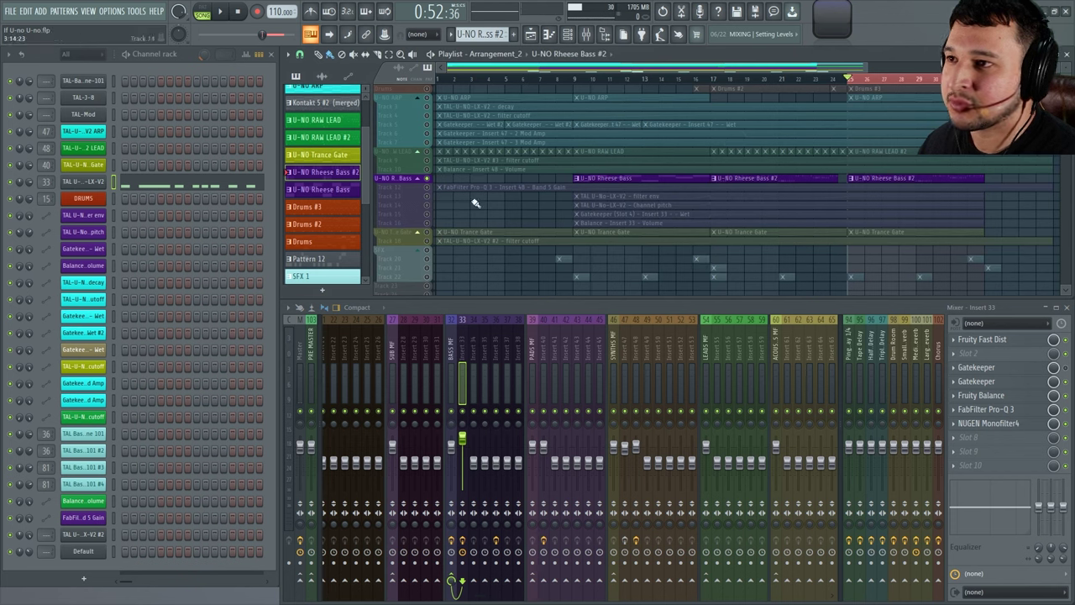
right_click(421, 178)
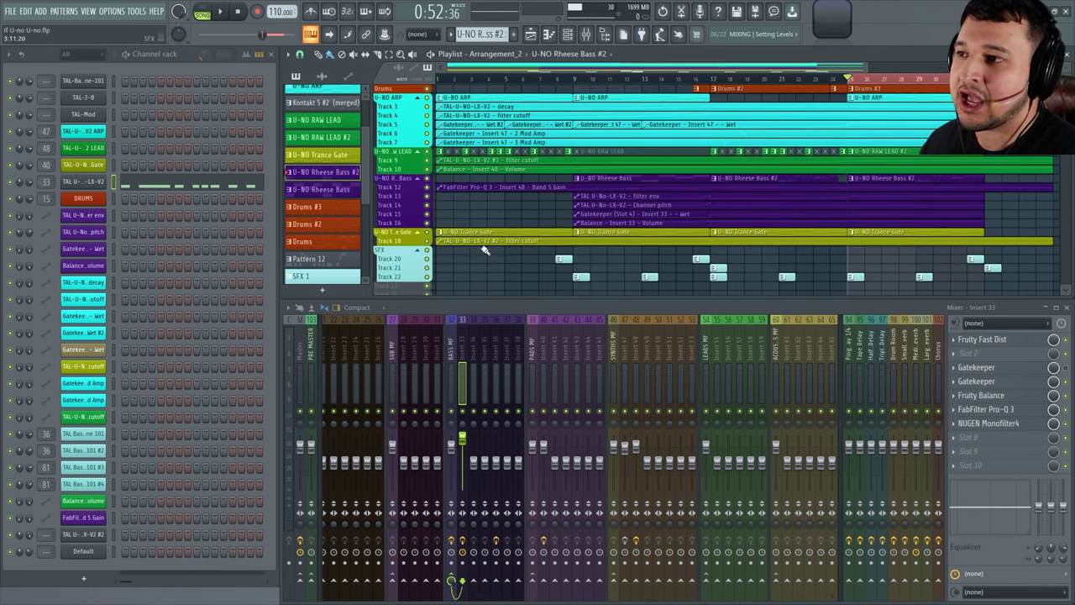
drag(700, 257, 1036, 214)
right_click(427, 184)
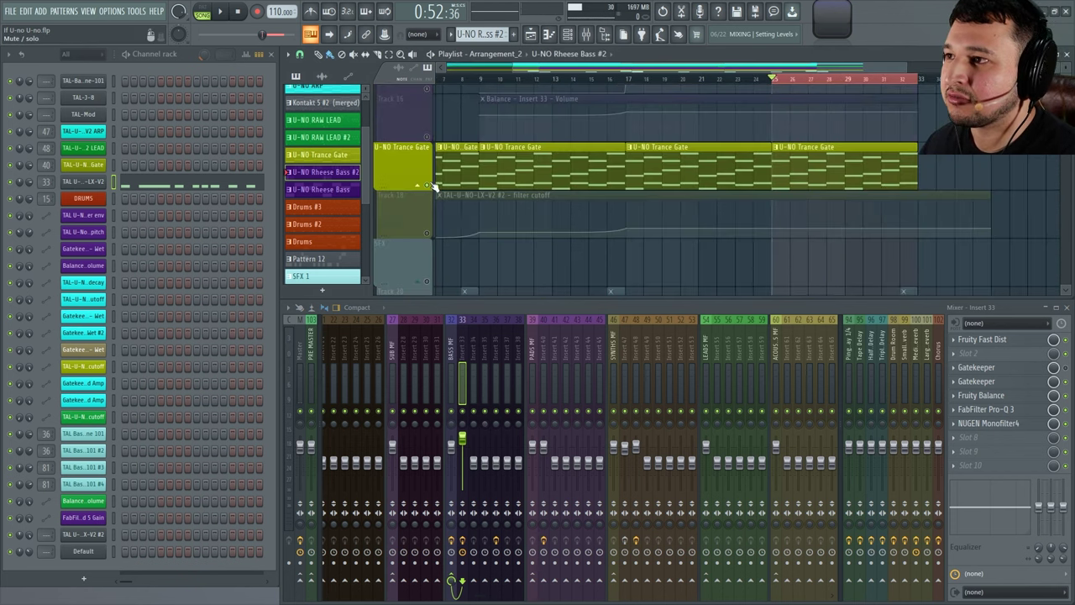
click(426, 234)
key(space)
click(854, 175)
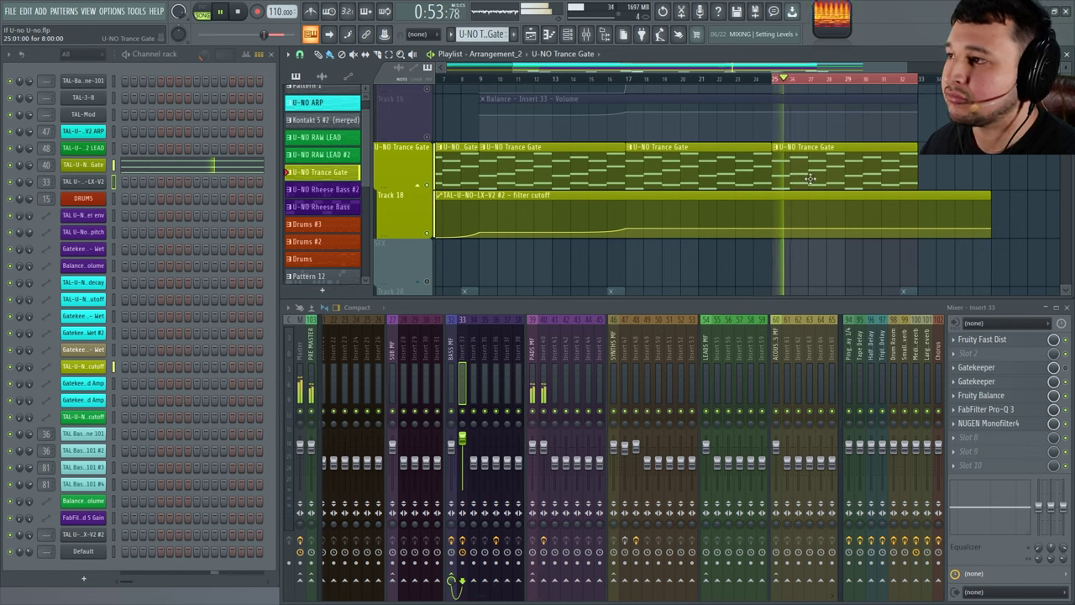
Step: Open the Trance Gate synth and the Gatekeeper effects on insert 40, stop playback, and close the Gatekeeper using the KO OFFBEAT 2 preset
click(99, 180)
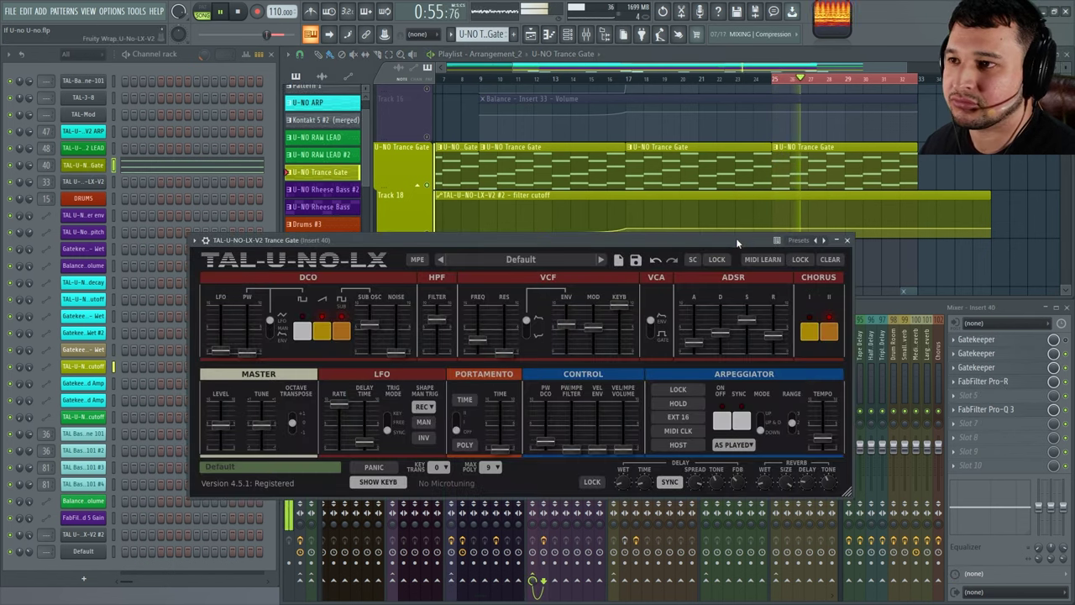
drag(736, 237, 635, 510)
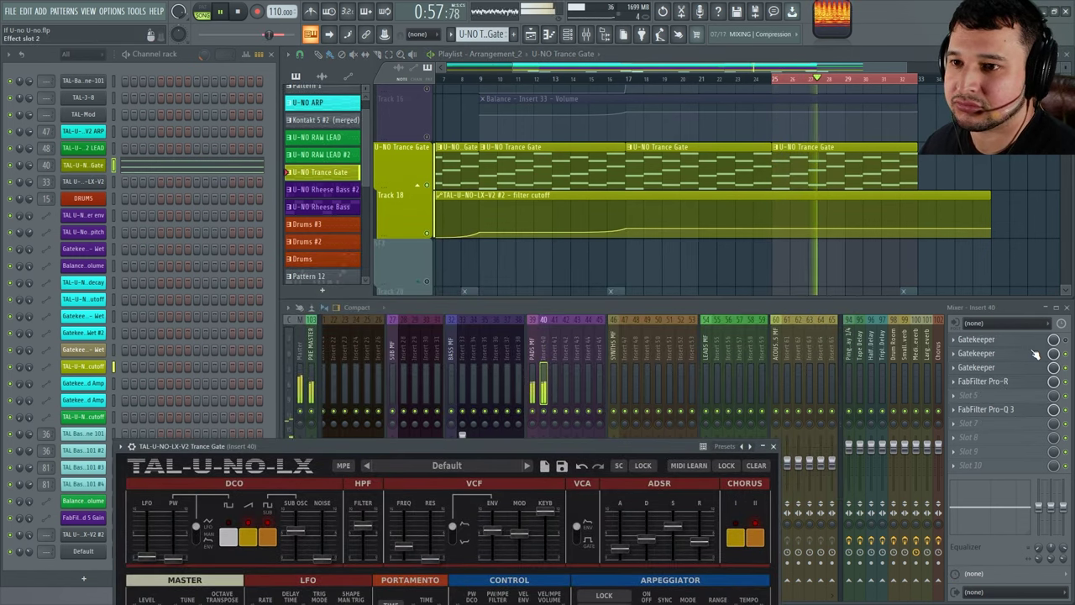
click(1030, 356)
click(667, 193)
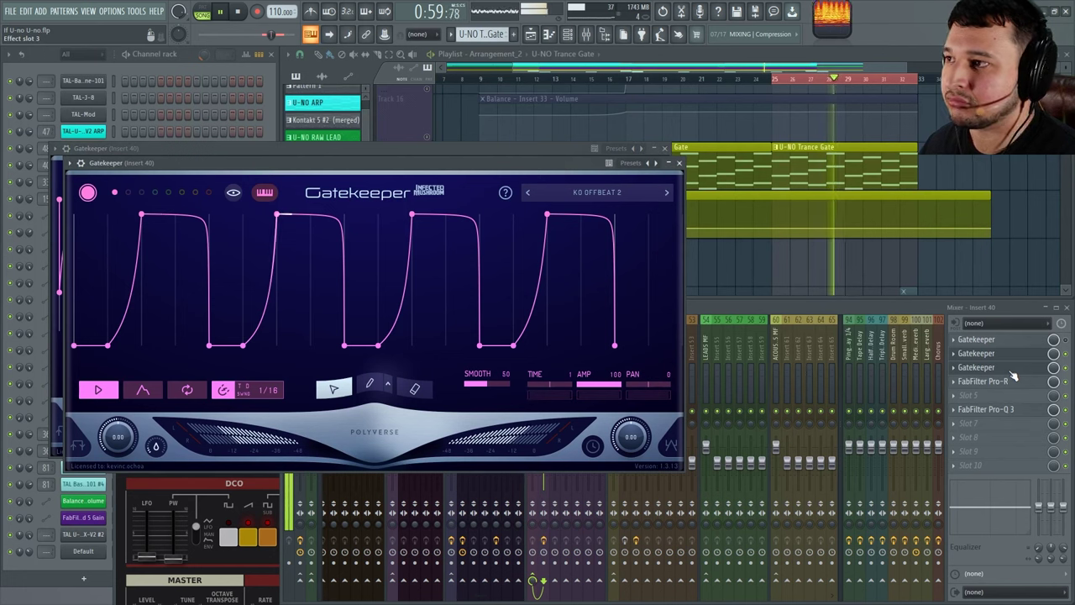
key(space)
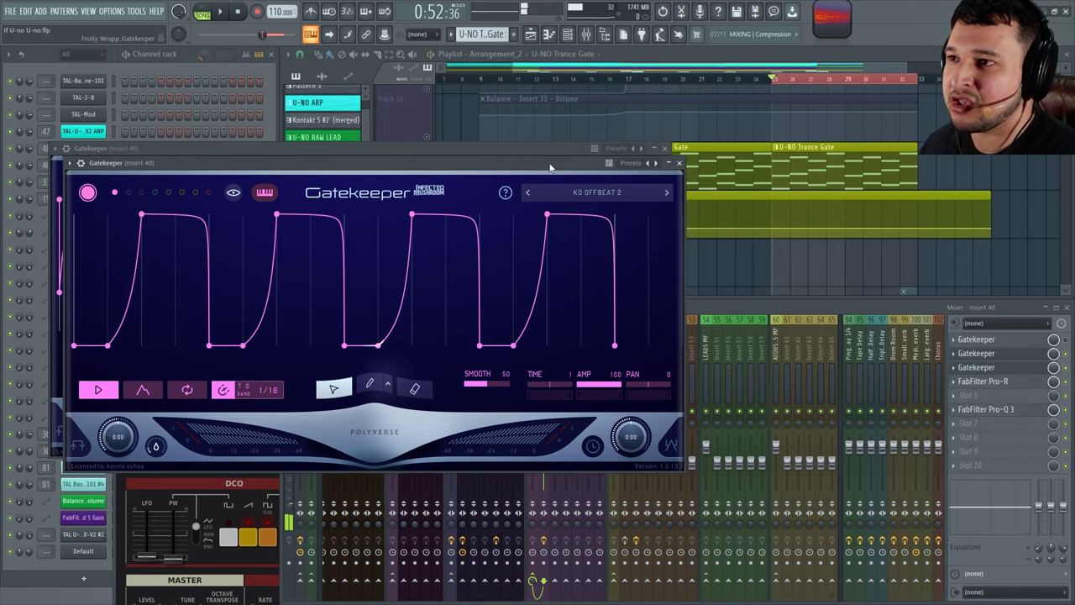
drag(552, 162, 653, 229)
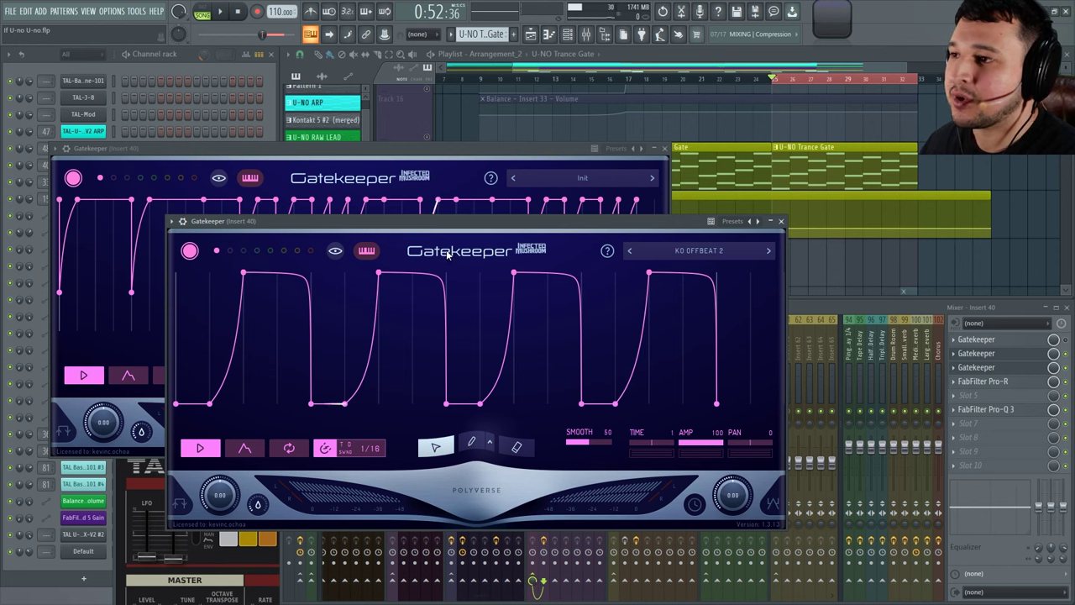
click(781, 222)
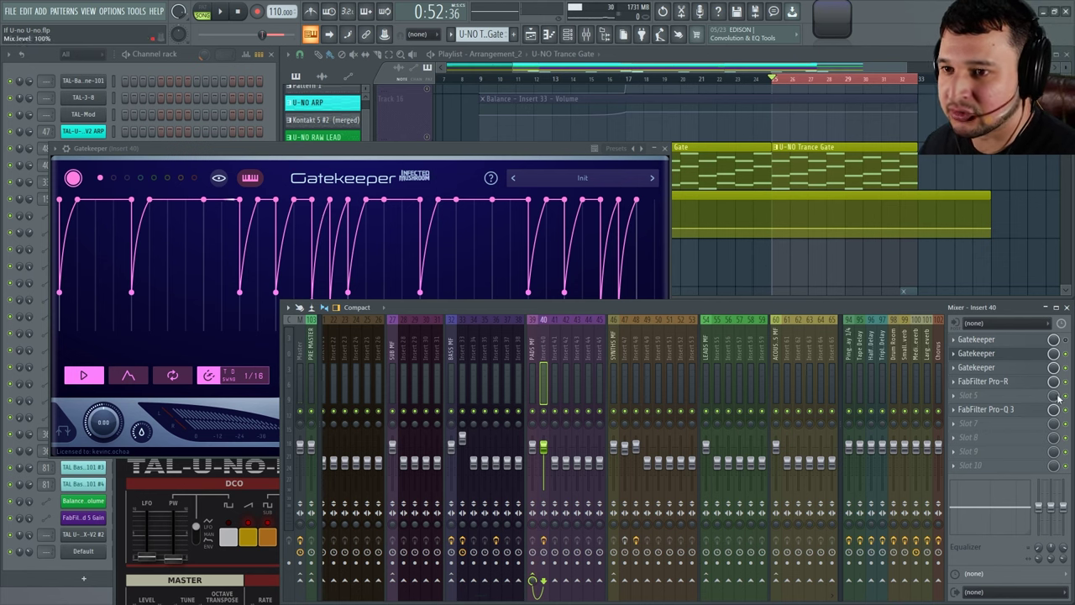
Step: Audition the Trance Gate part with its Gatekeepers bypassed, and bring up the FabFilter Pro-R reverb in place of the remaining Gatekeeper window
key(space)
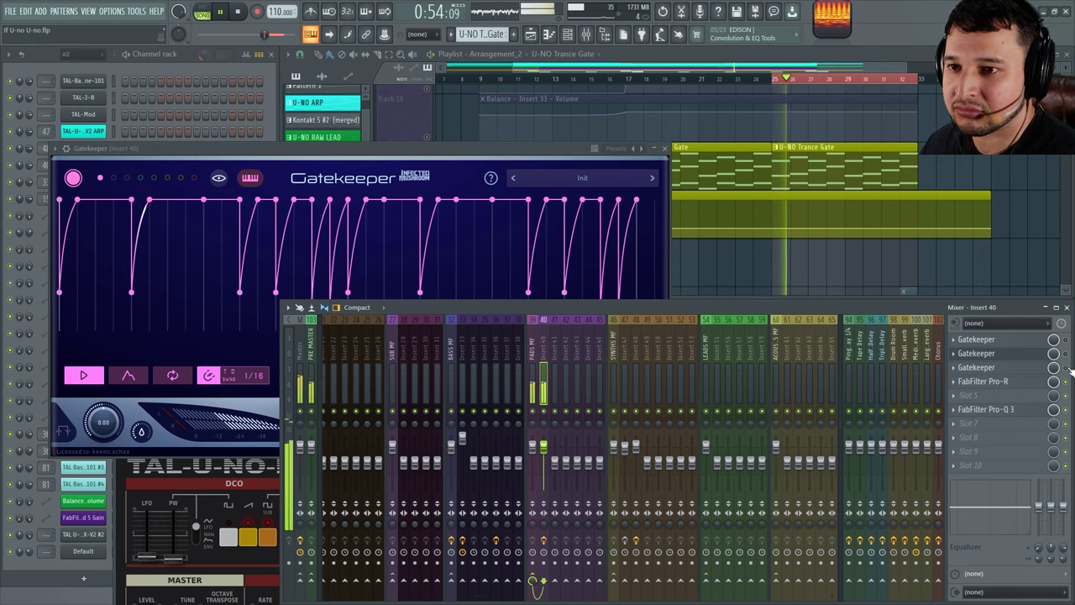
click(664, 148)
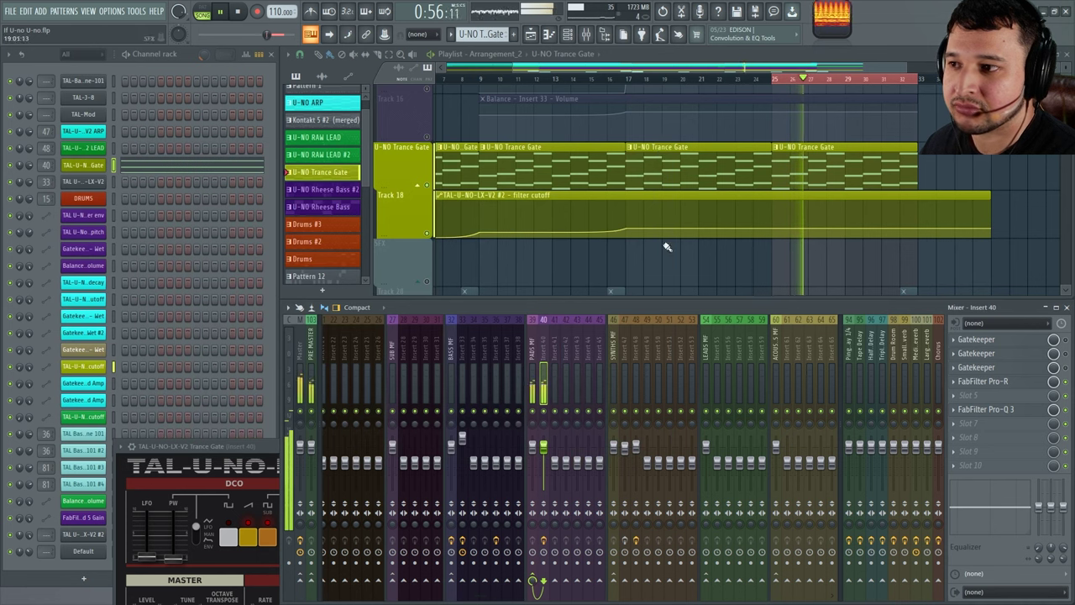
click(998, 382)
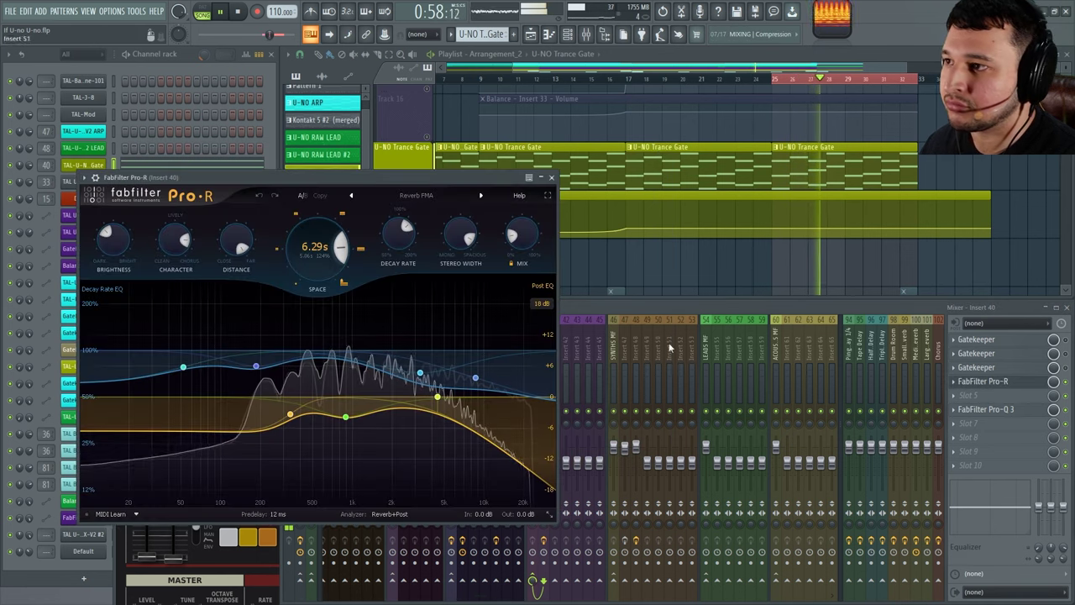
key(space)
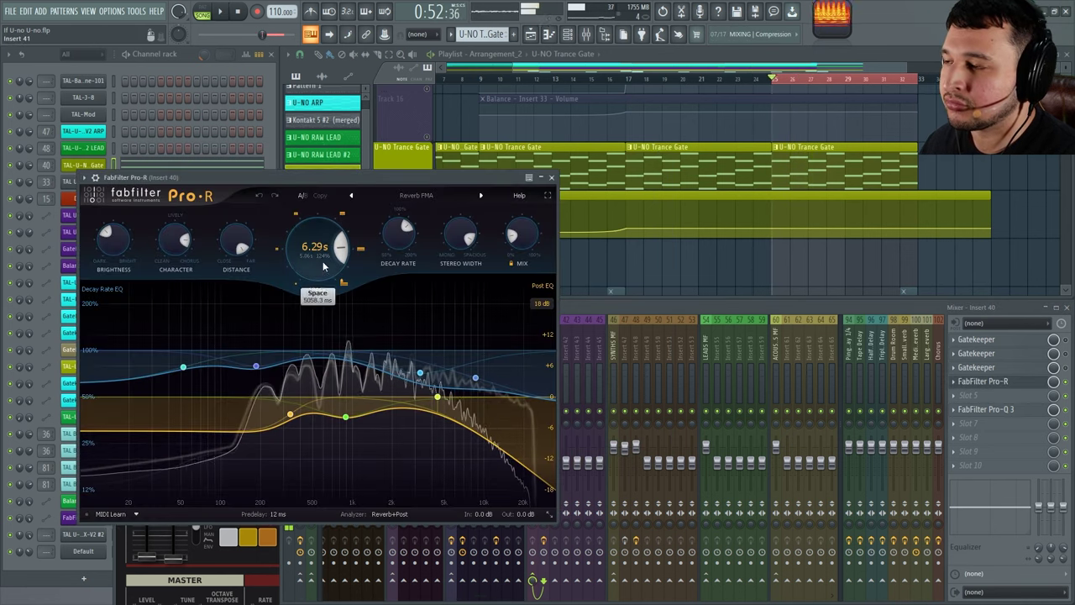
Step: Open FabFilter Pro-Q 3 on insert 40, toggle its bypass during playback, and close the EQ and reverb windows after stopping
click(995, 409)
key(space)
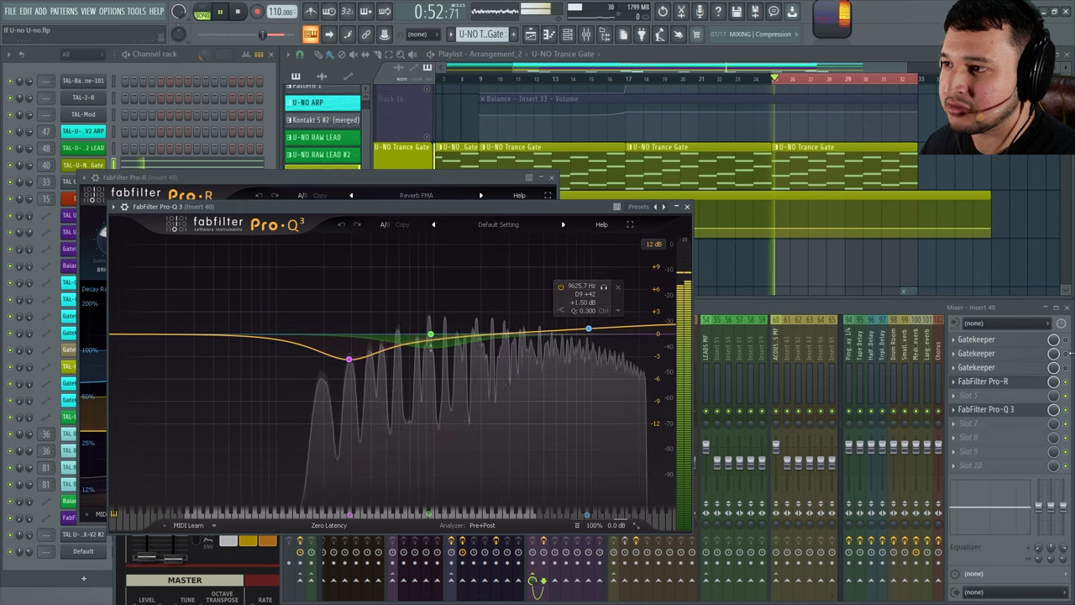
click(1065, 409)
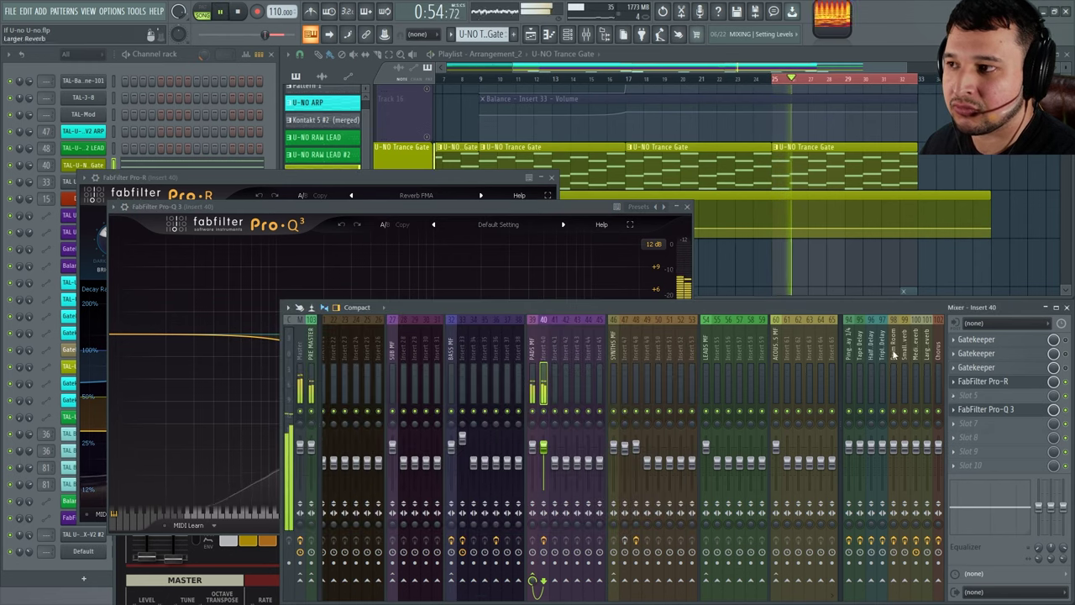
key(space)
click(686, 207)
click(552, 178)
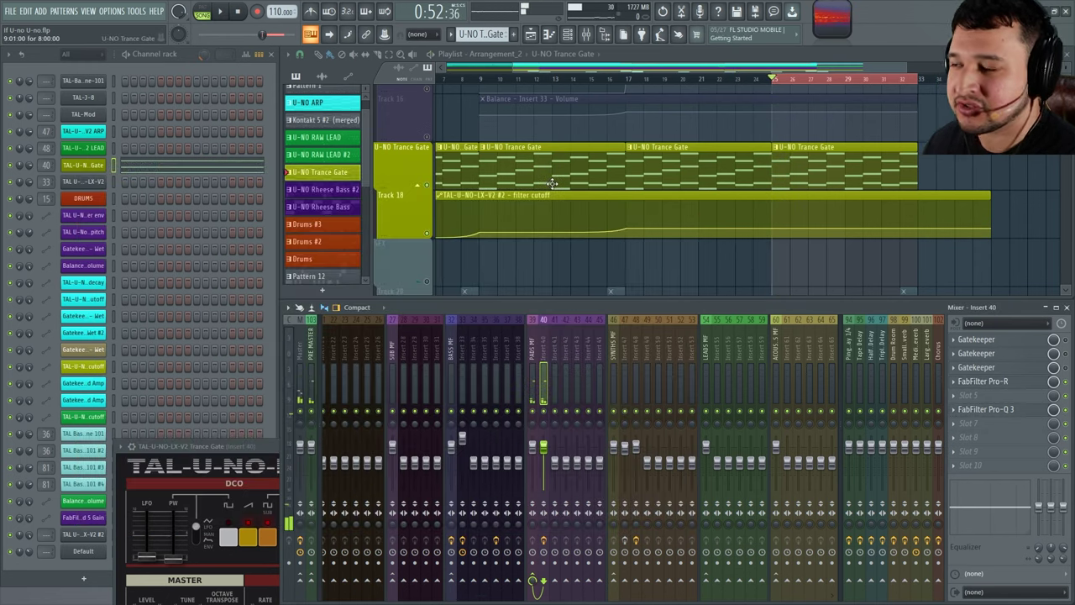
Step: Bring the Trance Gate synth's window fully into view above the mixer
drag(247, 446, 263, 247)
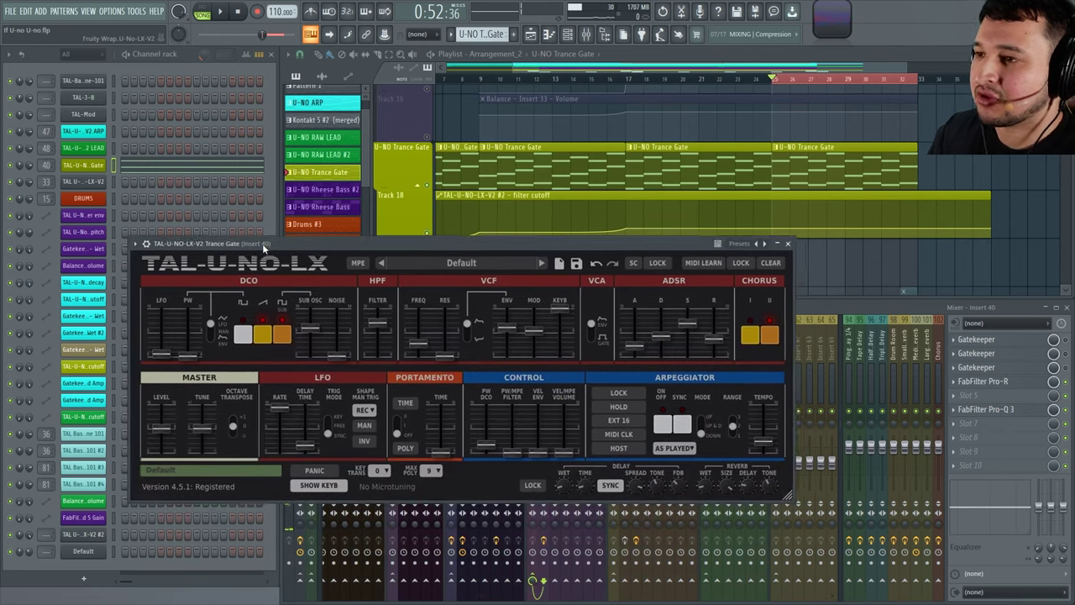
drag(687, 247, 688, 200)
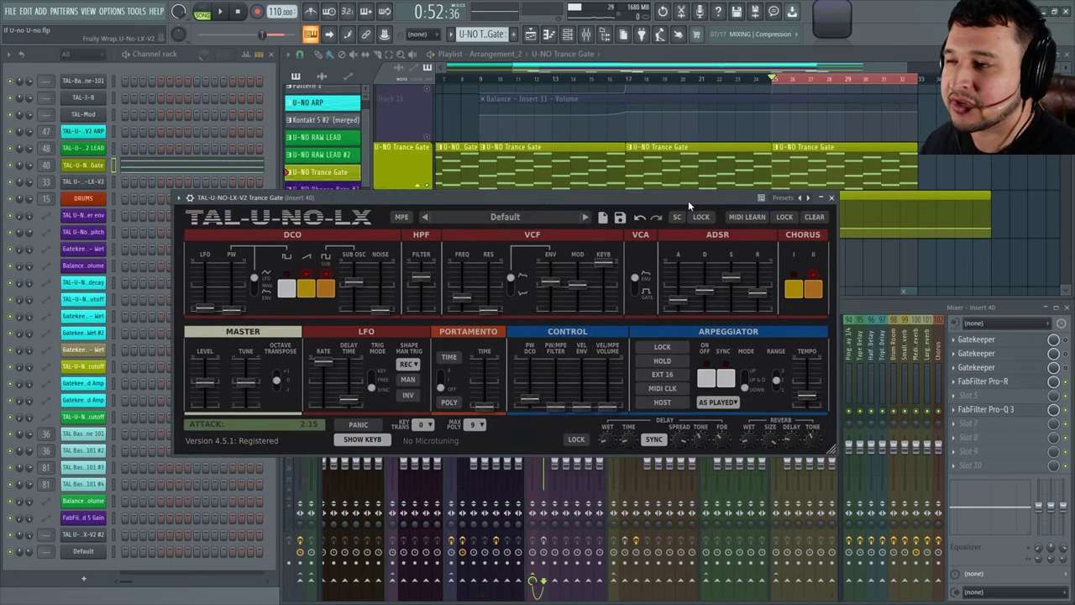
Step: Audition the Trance Gate part and move its synth window clear of the channel rack
key(space)
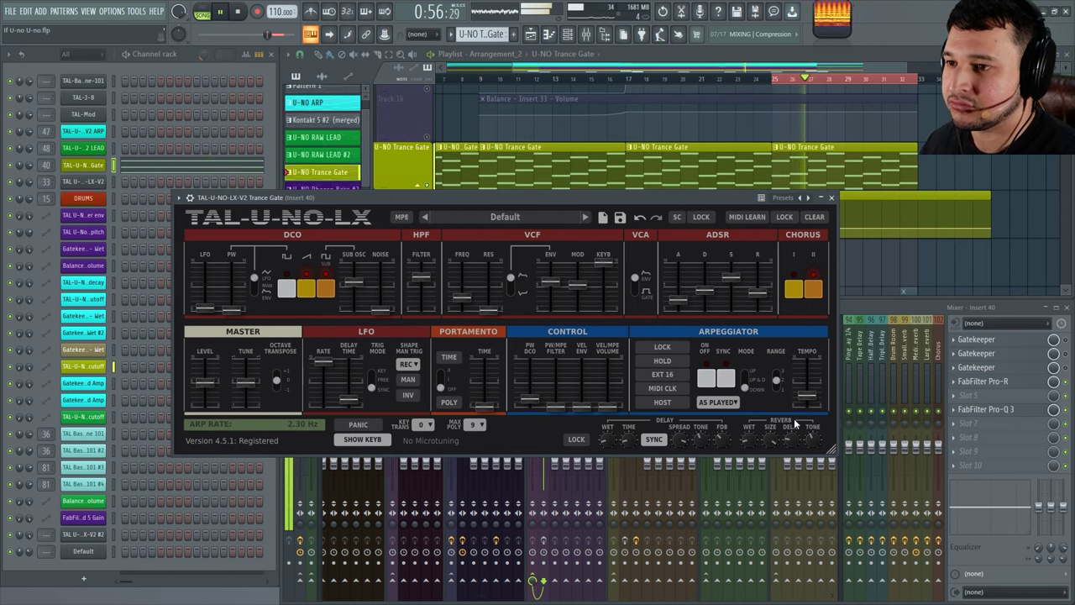
drag(540, 198, 633, 204)
key(space)
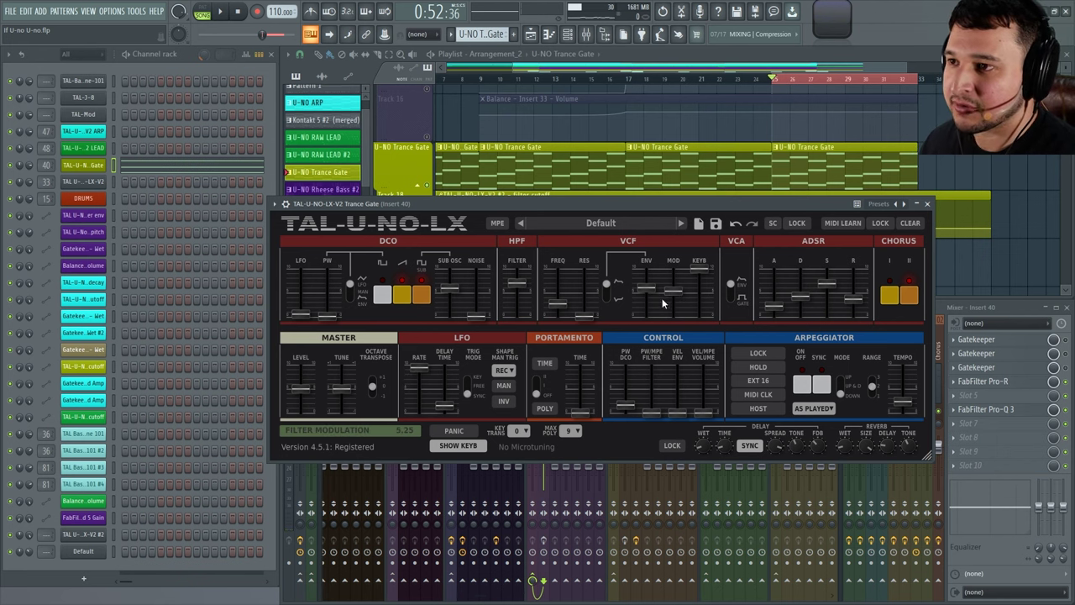
Step: Try a VCF filter modulation of 5.04 during playback, and lower it to 0 for another listen
key(space)
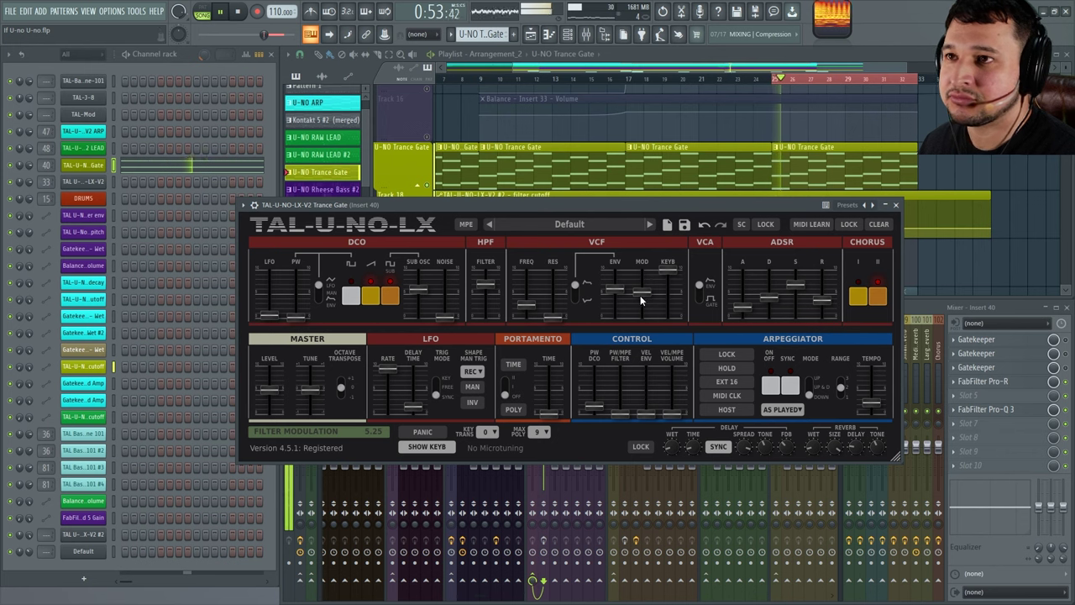
mouse_move(641, 294)
mouse_down()
mouse_move(645, 315)
mouse_move(634, 266)
mouse_move(646, 324)
mouse_move(634, 290)
mouse_up()
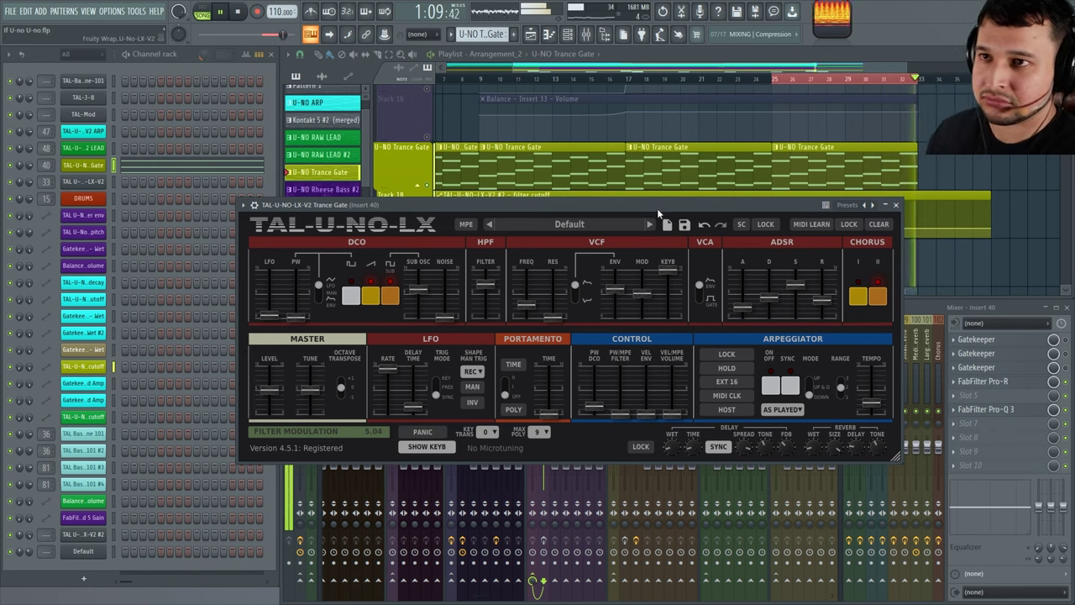
key(space)
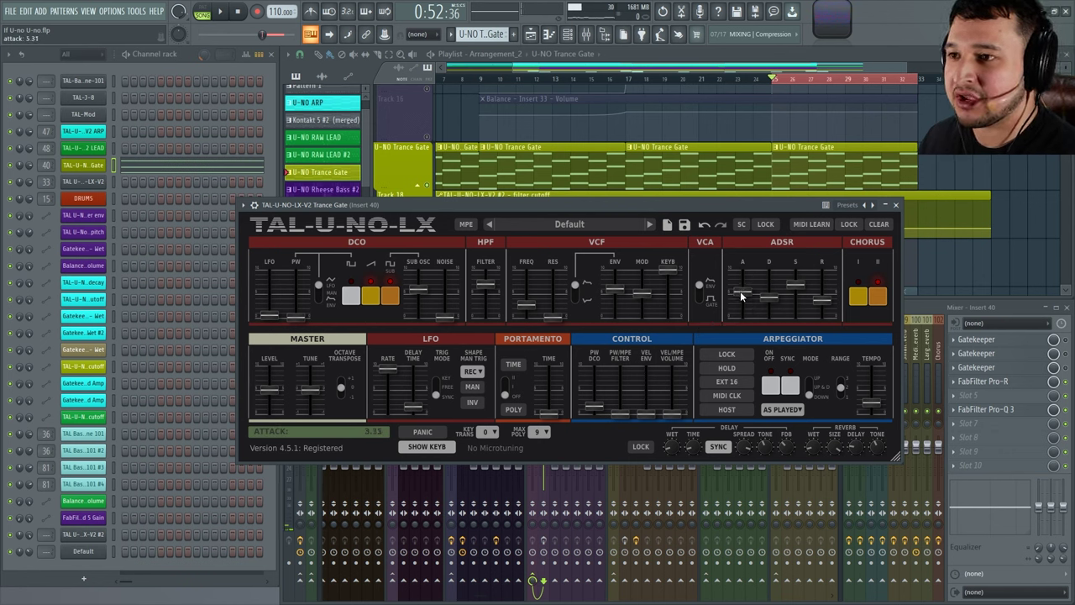
drag(647, 295, 647, 306)
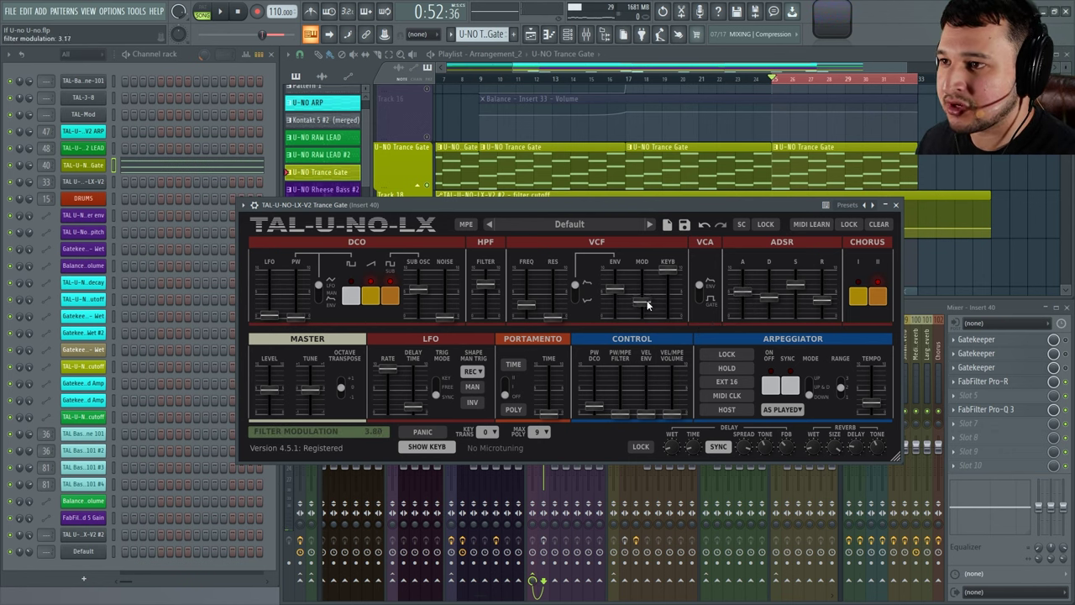
key(space)
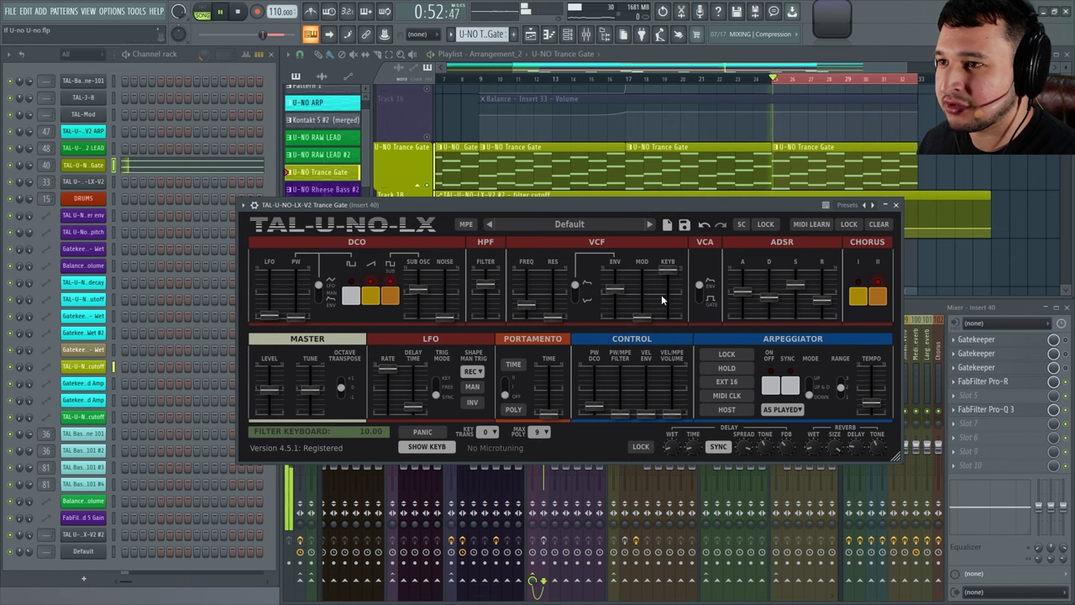
Step: Try a 7.54 attack and 6.55 release with the maximum polyphony set to 12, and shorten the attack to 2.97 and release to 2.80
drag(742, 292, 744, 283)
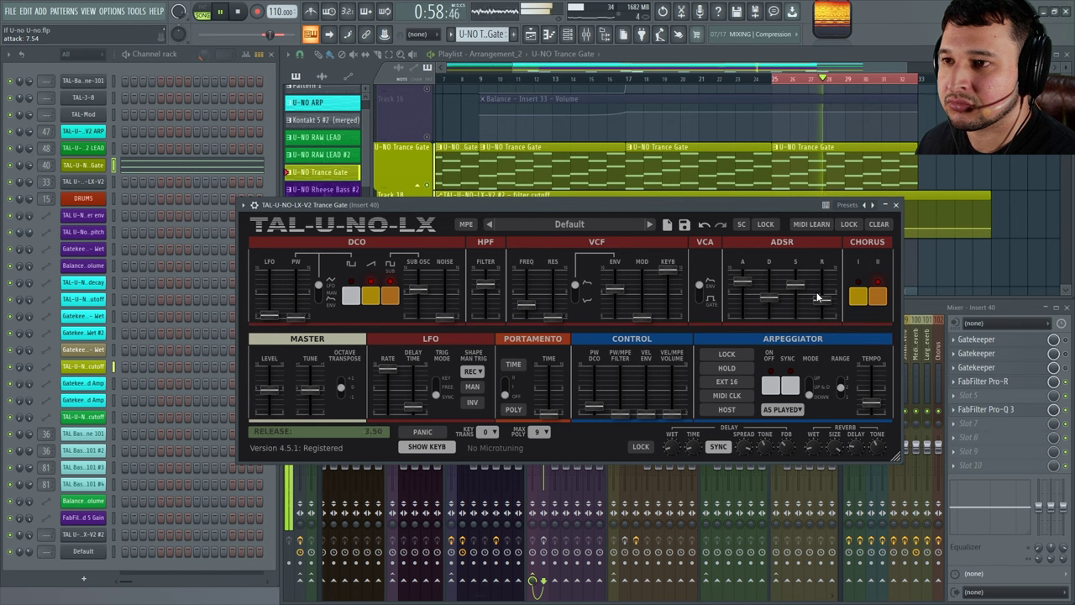
drag(821, 299, 811, 278)
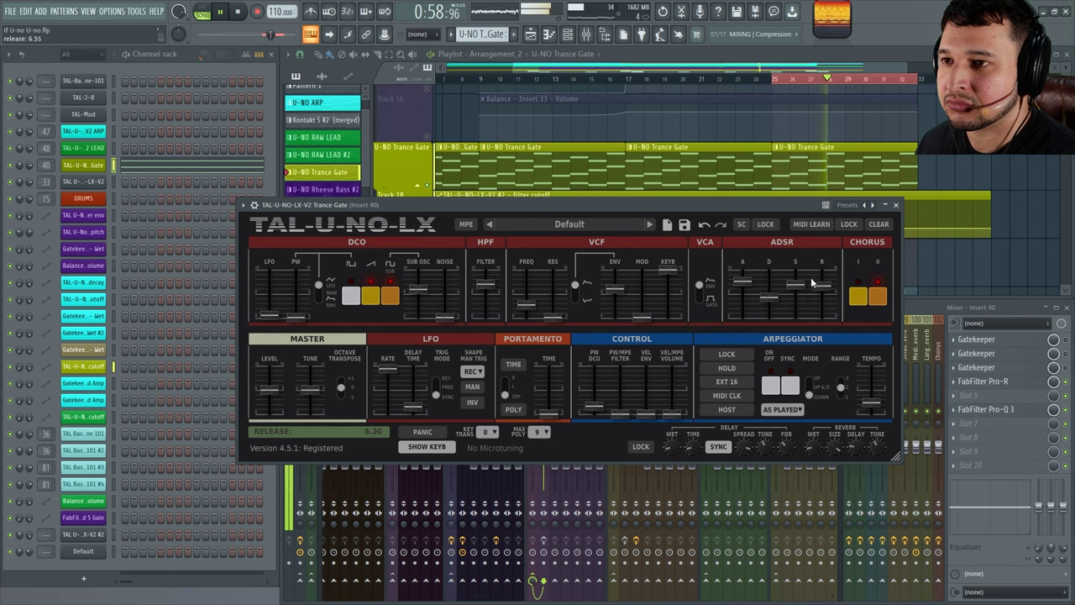
click(549, 432)
click(545, 579)
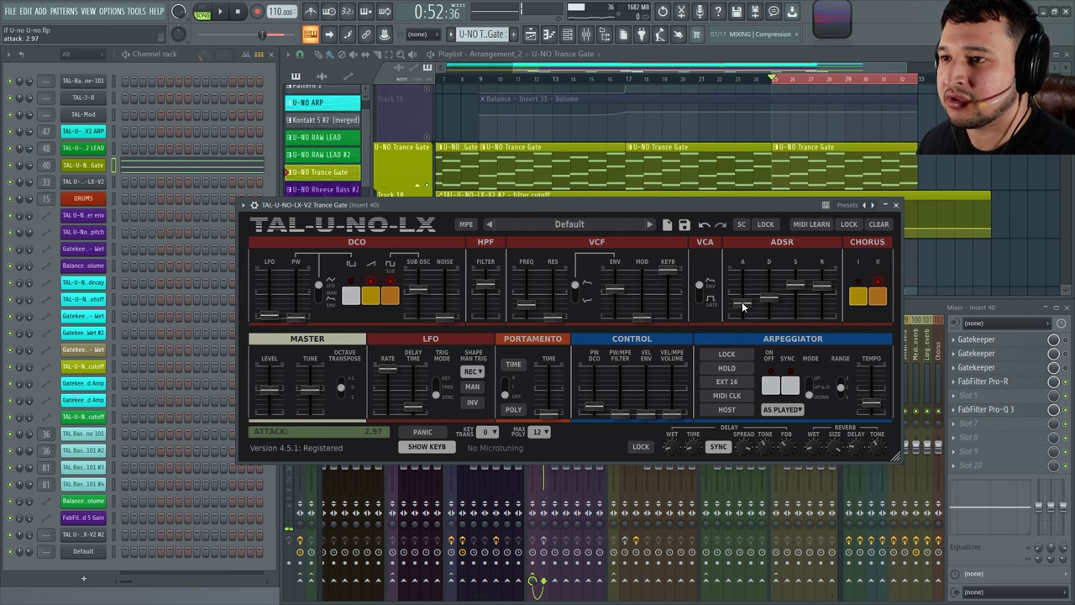
drag(834, 288, 826, 307)
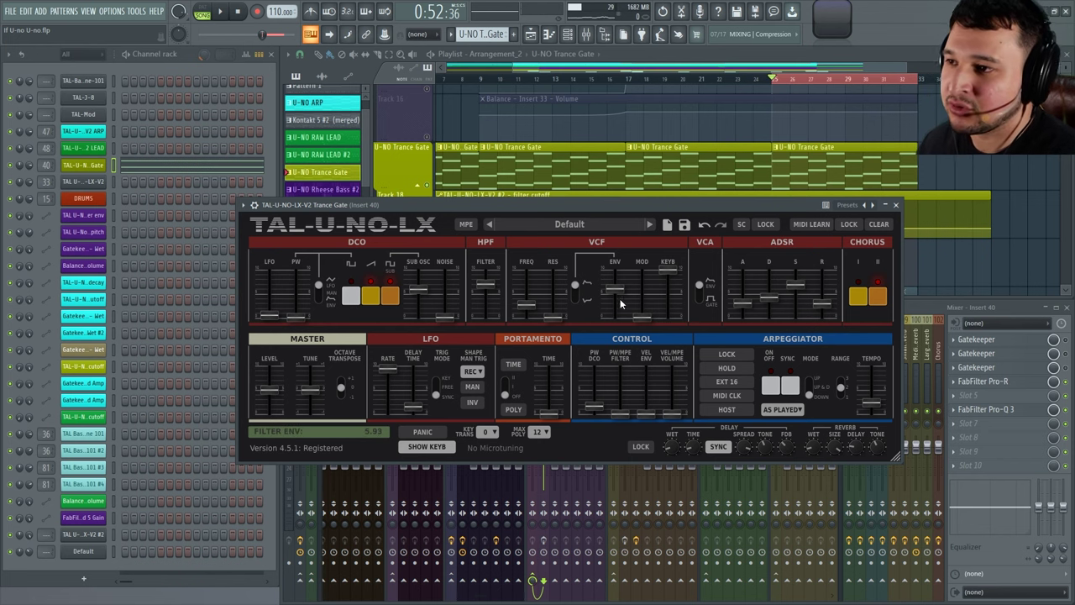
Step: Raise the VCF filter modulation back to a moderate amount and slightly lower the filter envelope amount while auditioning the Trance Gate part
key(space)
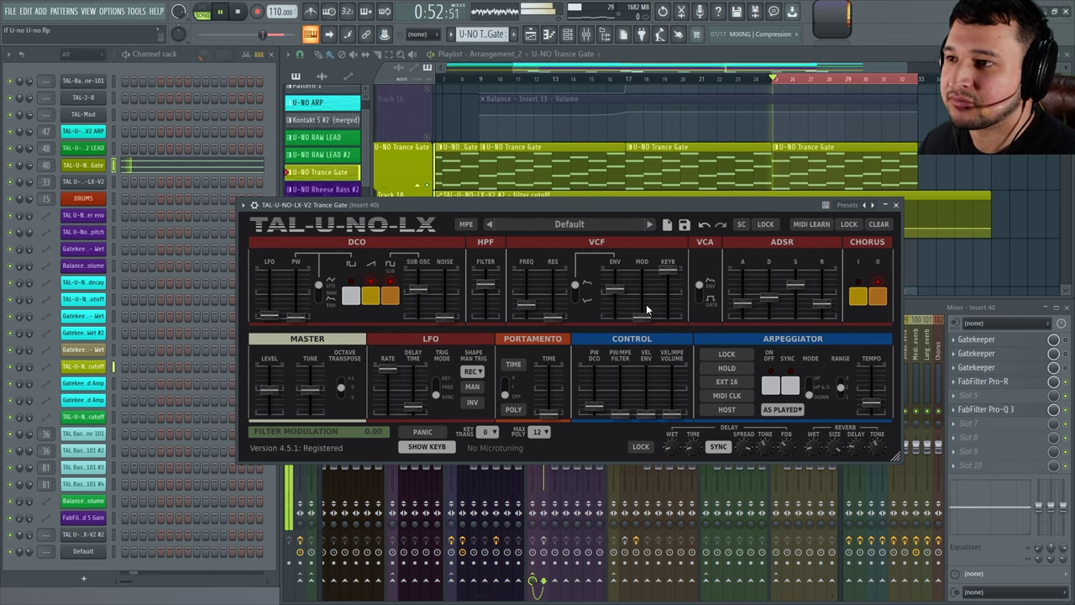
drag(646, 309, 623, 284)
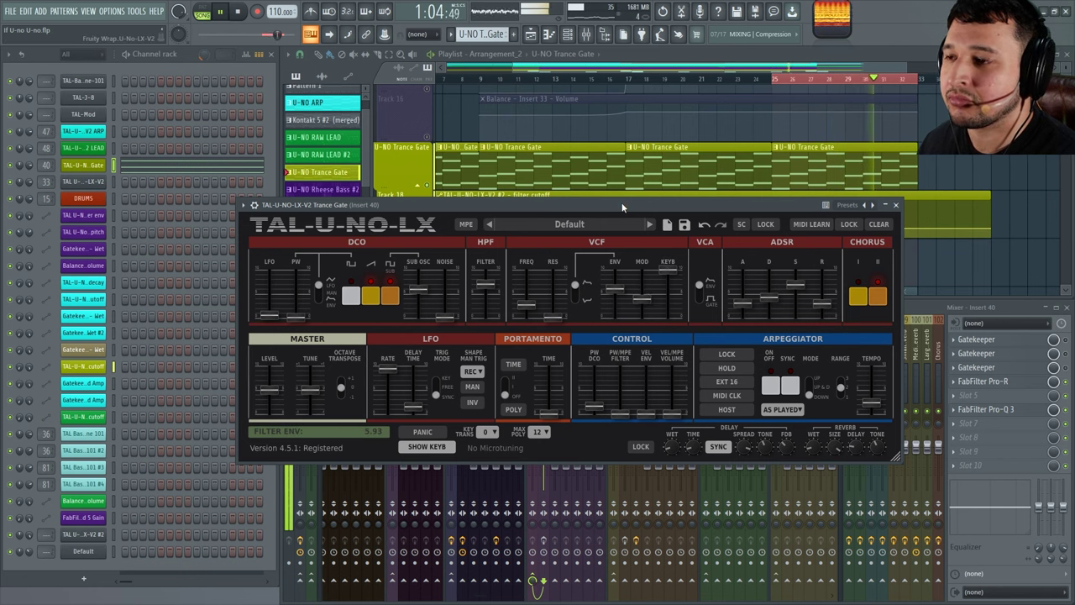
drag(612, 293, 611, 302)
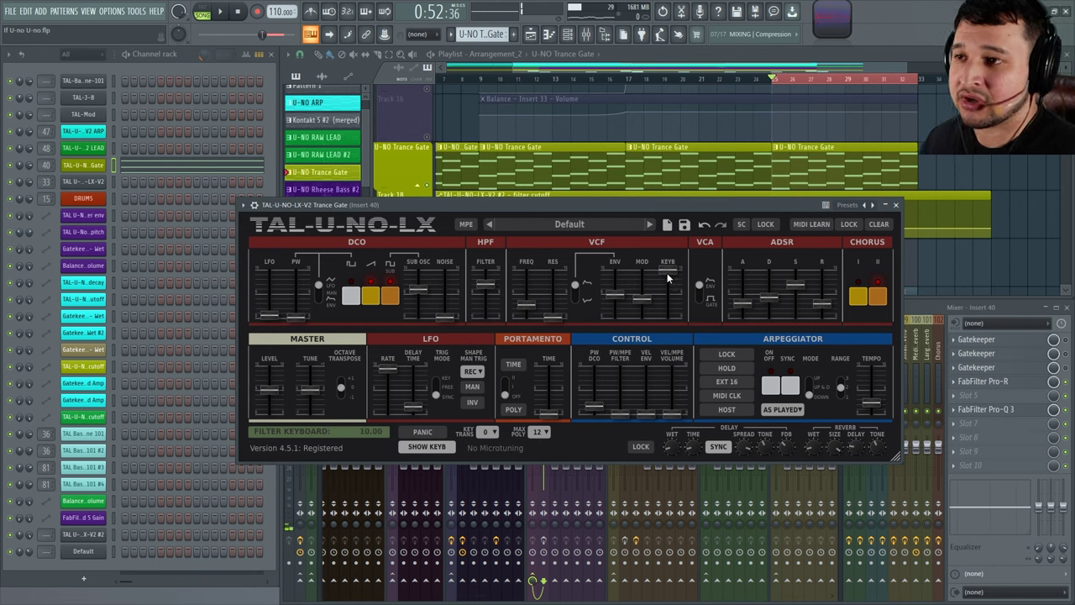
drag(668, 277, 672, 297)
scroll(725, 167, down, 1)
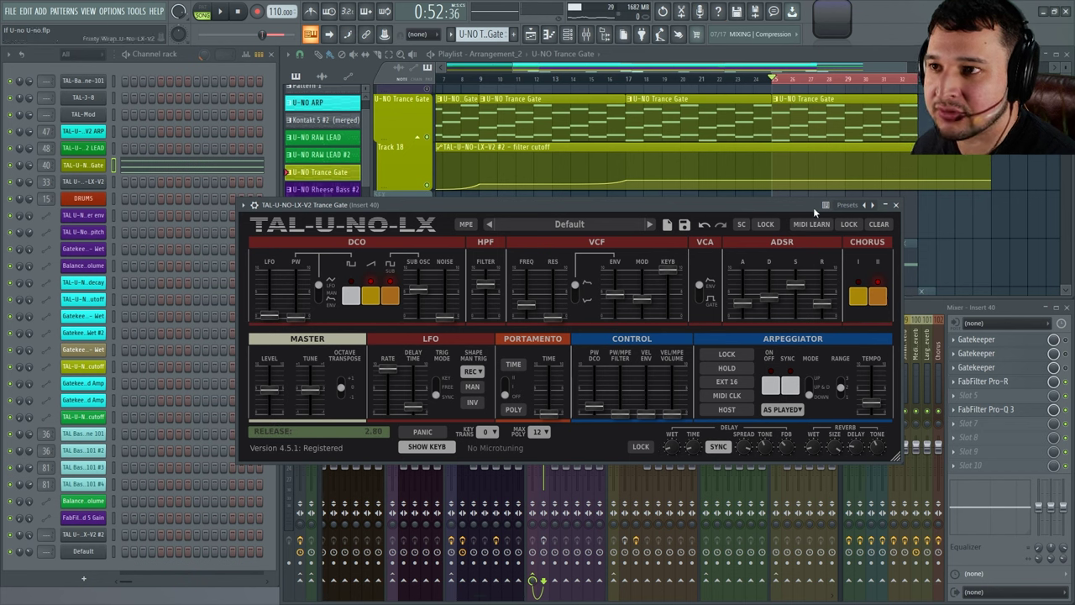
Step: Compare chorus I and chorus II on the Trance Gate synth during playback, finishing on chorus II
key(space)
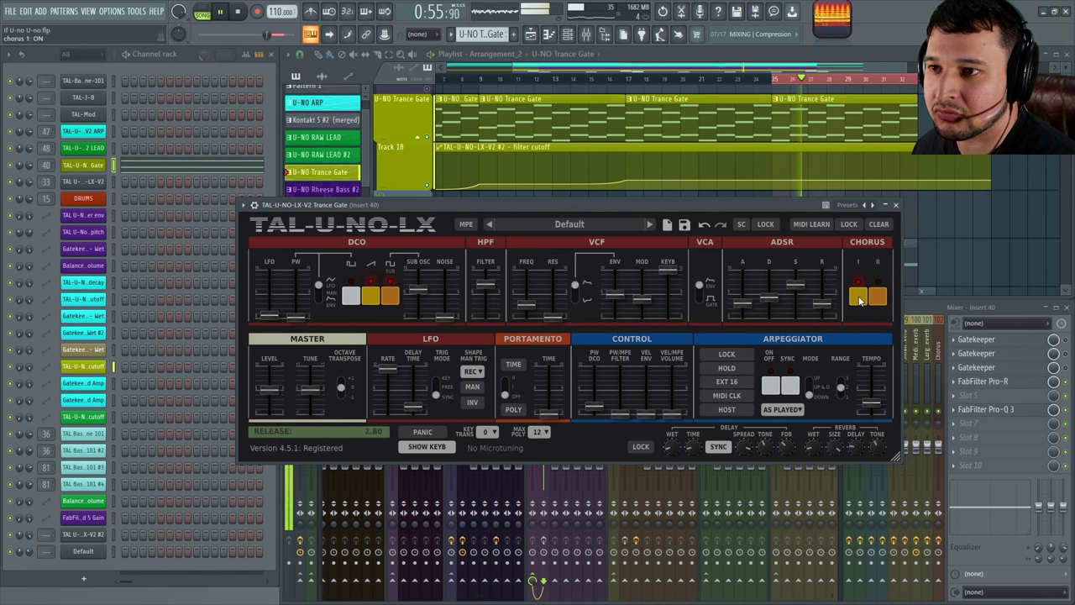
click(859, 299)
click(859, 299)
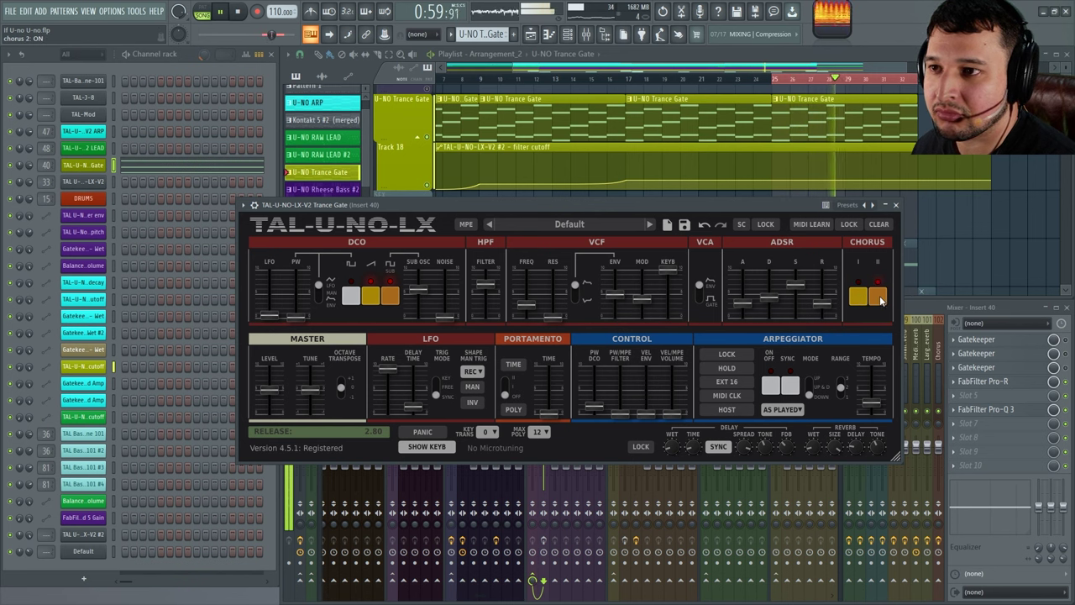
click(878, 298)
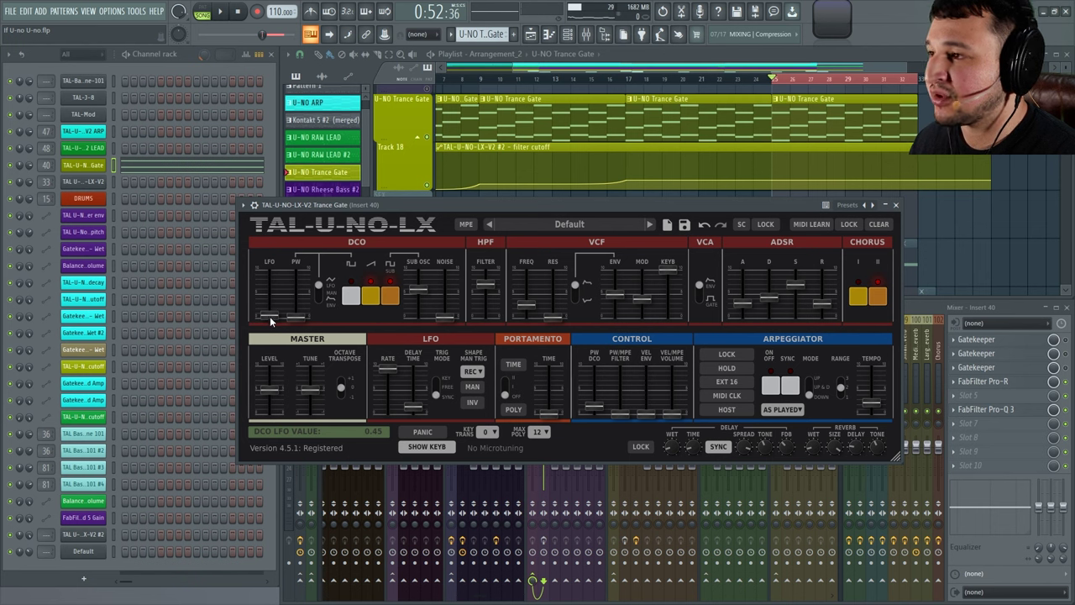
Step: Raise the DCO LFO amount to 1.39, vary it during playback, and settle on 0.47 before stopping
drag(271, 321, 277, 305)
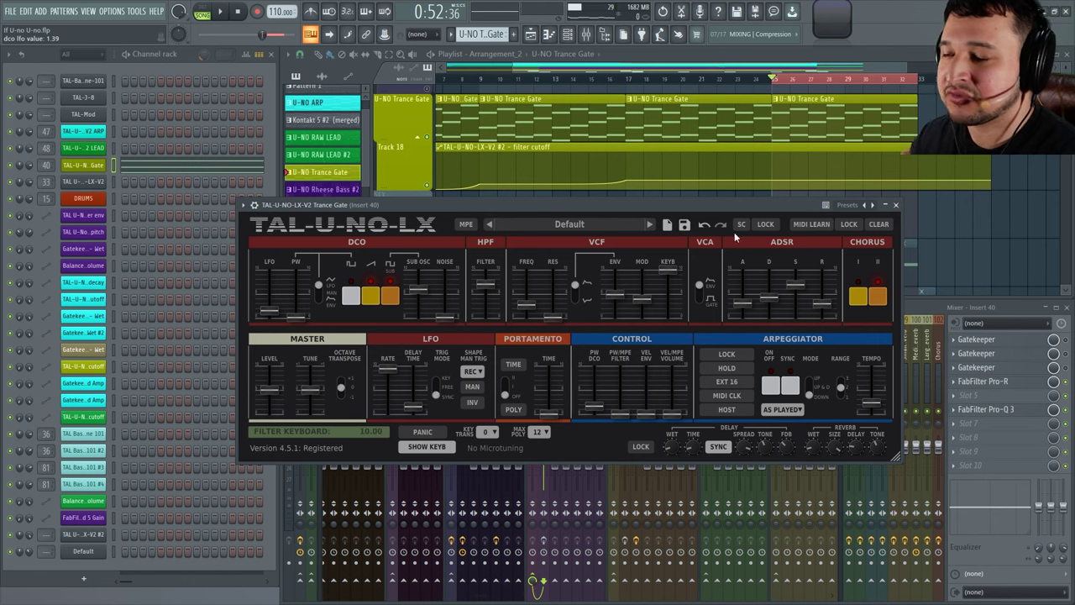
key(space)
mouse_move(263, 313)
mouse_down()
mouse_move(263, 293)
mouse_move(268, 319)
mouse_up()
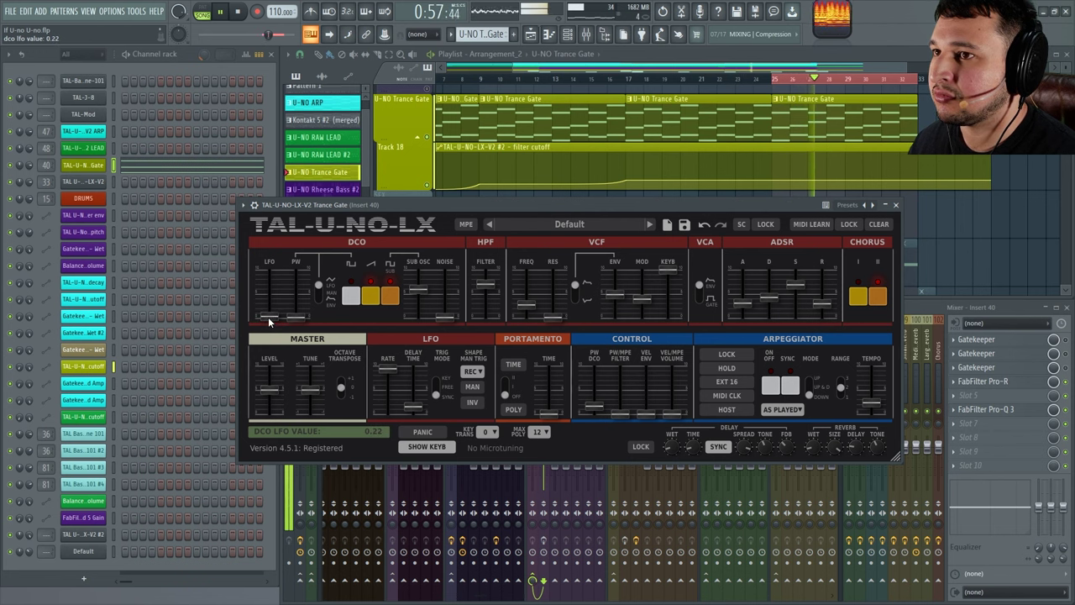
drag(268, 319, 269, 319)
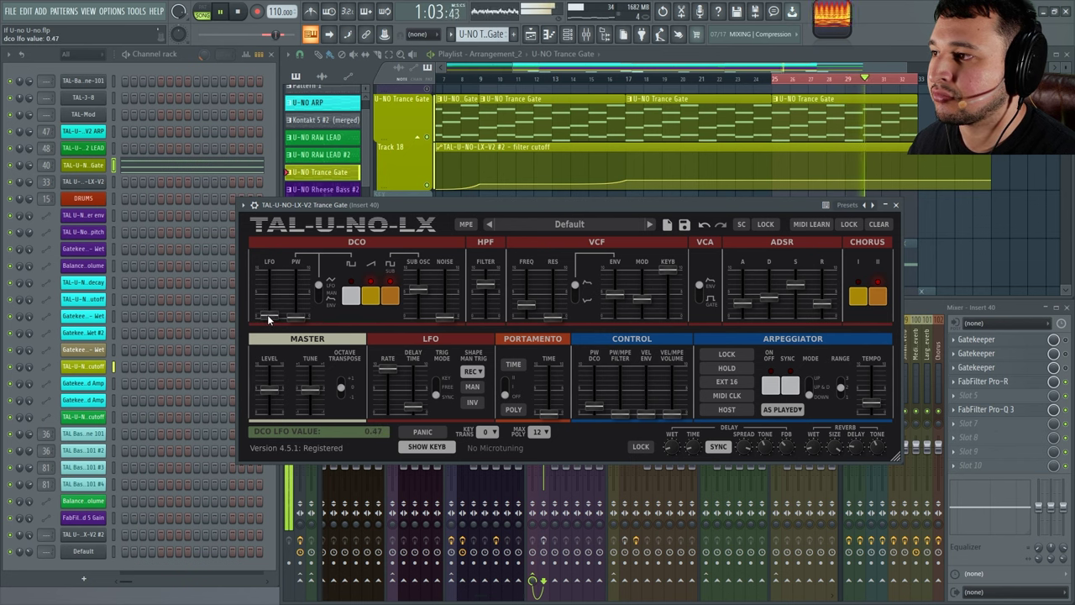
key(space)
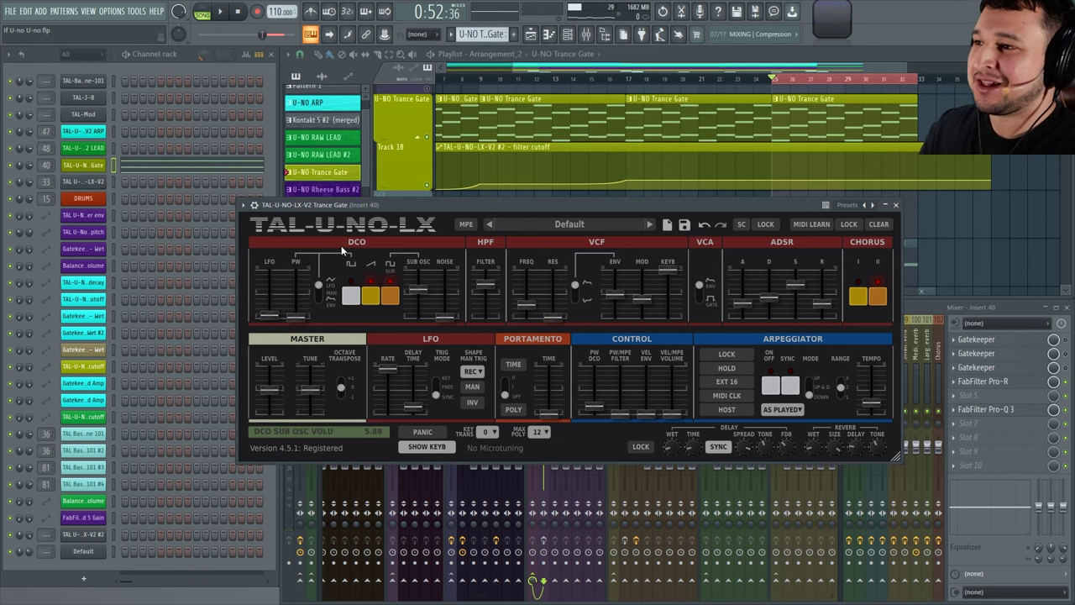
Step: View the TAL BassLine-101 synth, close it, and reopen and reposition the Trance Gate synth
click(98, 82)
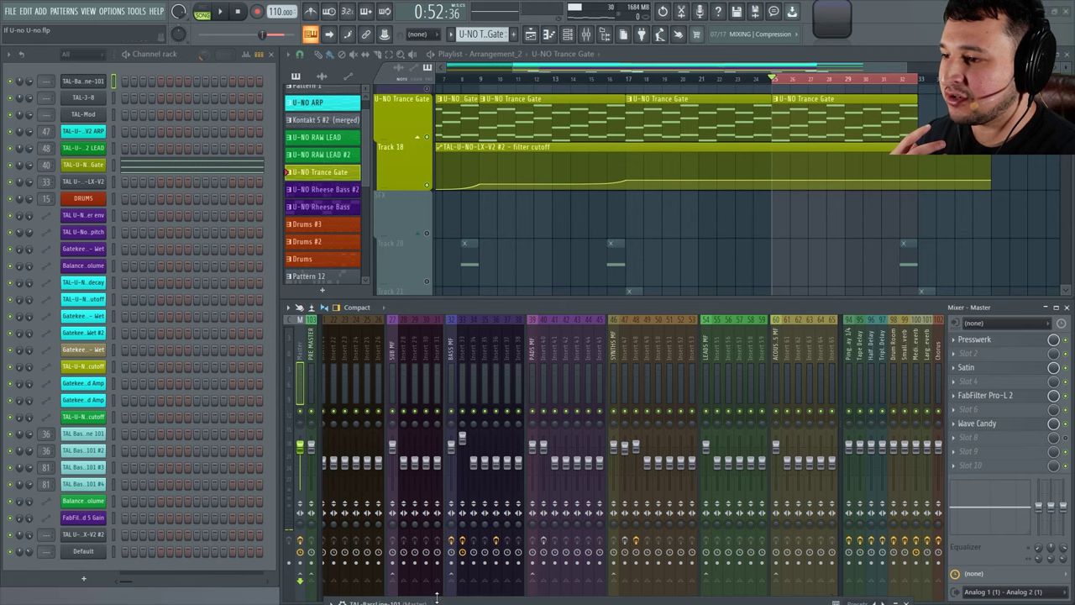
drag(432, 597, 442, 546)
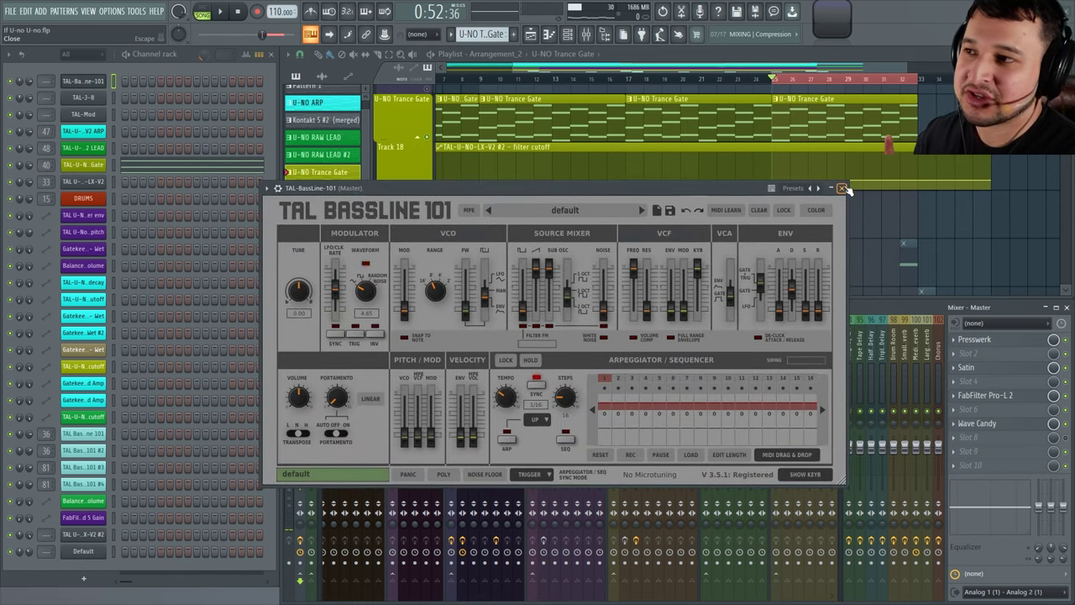
click(850, 190)
click(83, 164)
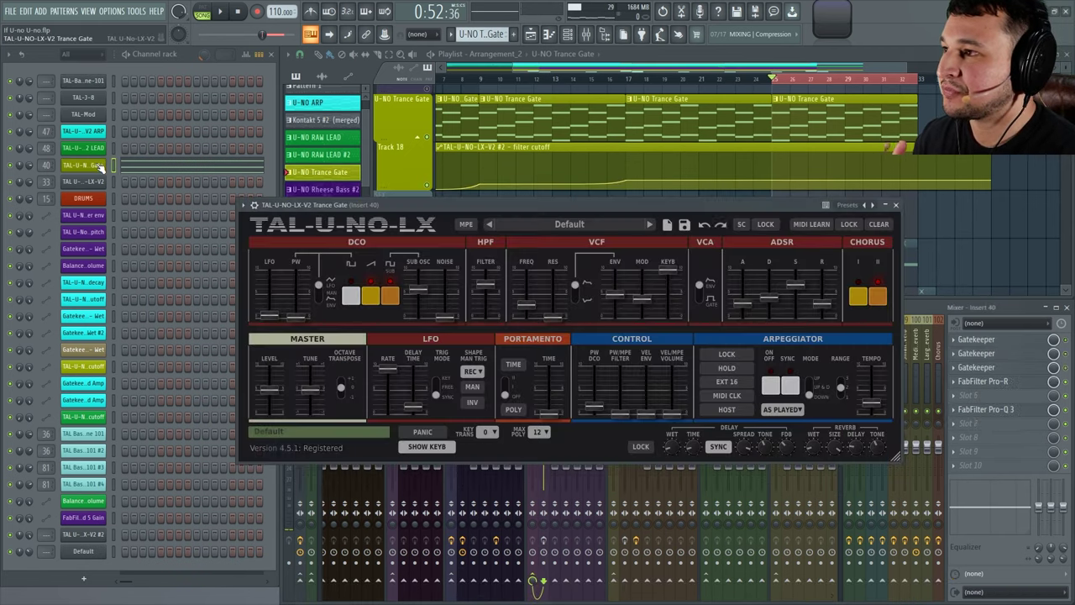
drag(551, 206, 518, 232)
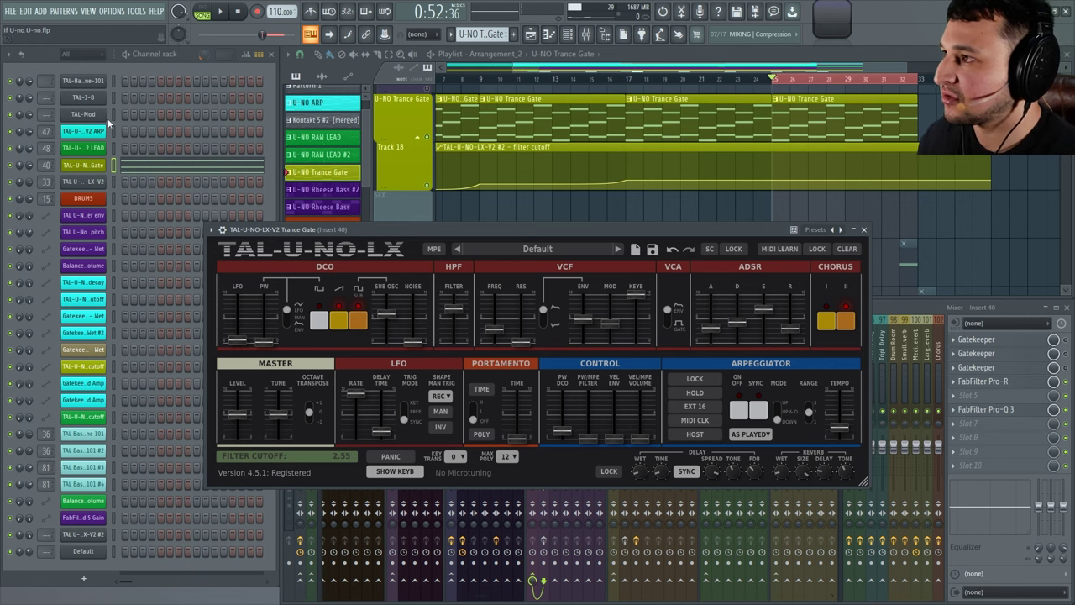
Step: Show the TAL-J-8 synth, switch to the TAL-U-NO-LX on insert 33 for comparison, and return to the TAL-J-8
click(87, 97)
drag(391, 153, 446, 122)
click(92, 185)
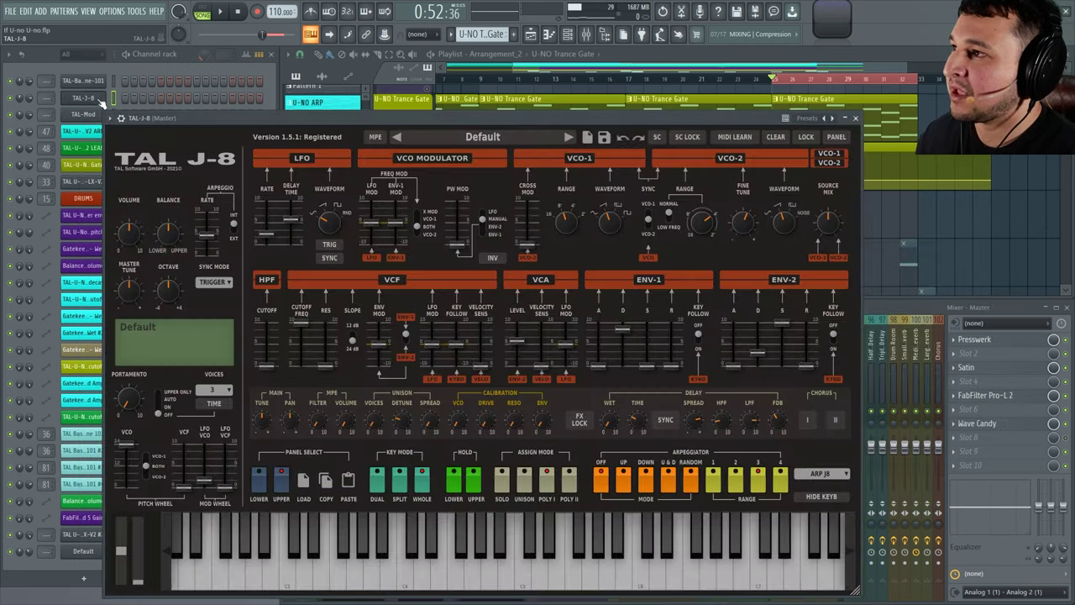
click(98, 98)
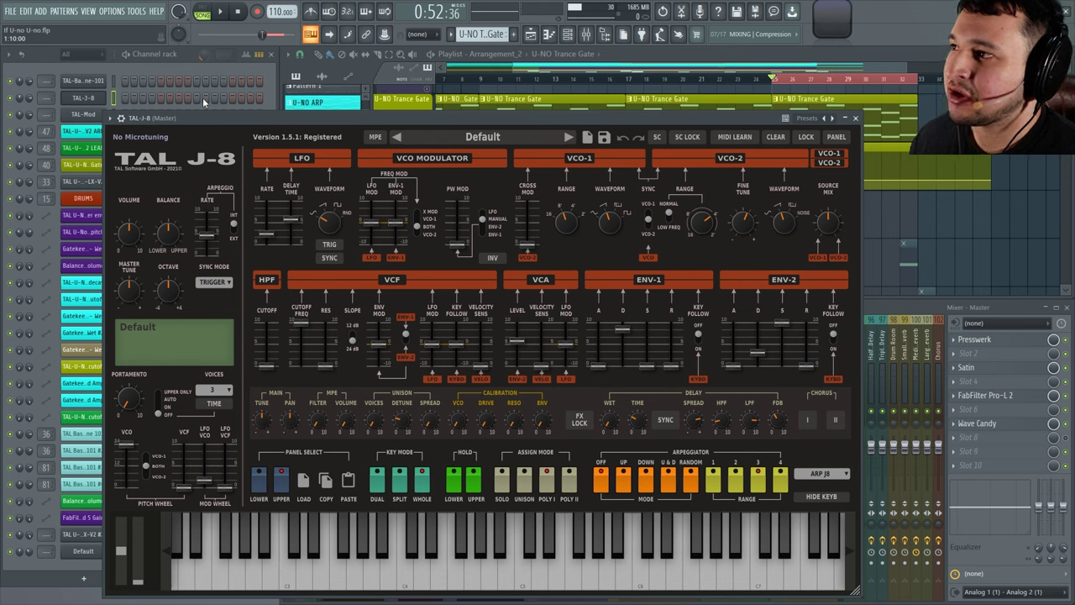